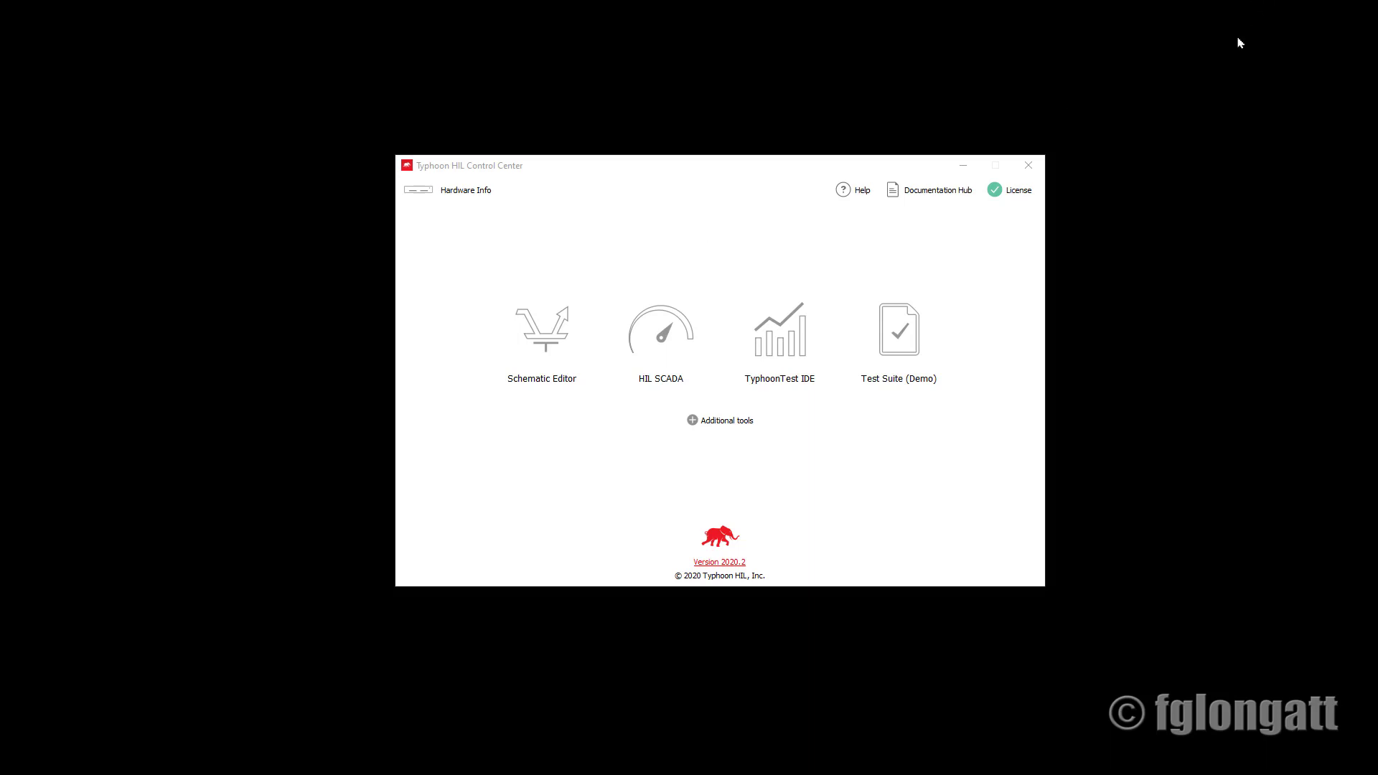
# Step: Show the additional tools and check the connected HIL device information and the license status
pyautogui.click(727, 423)
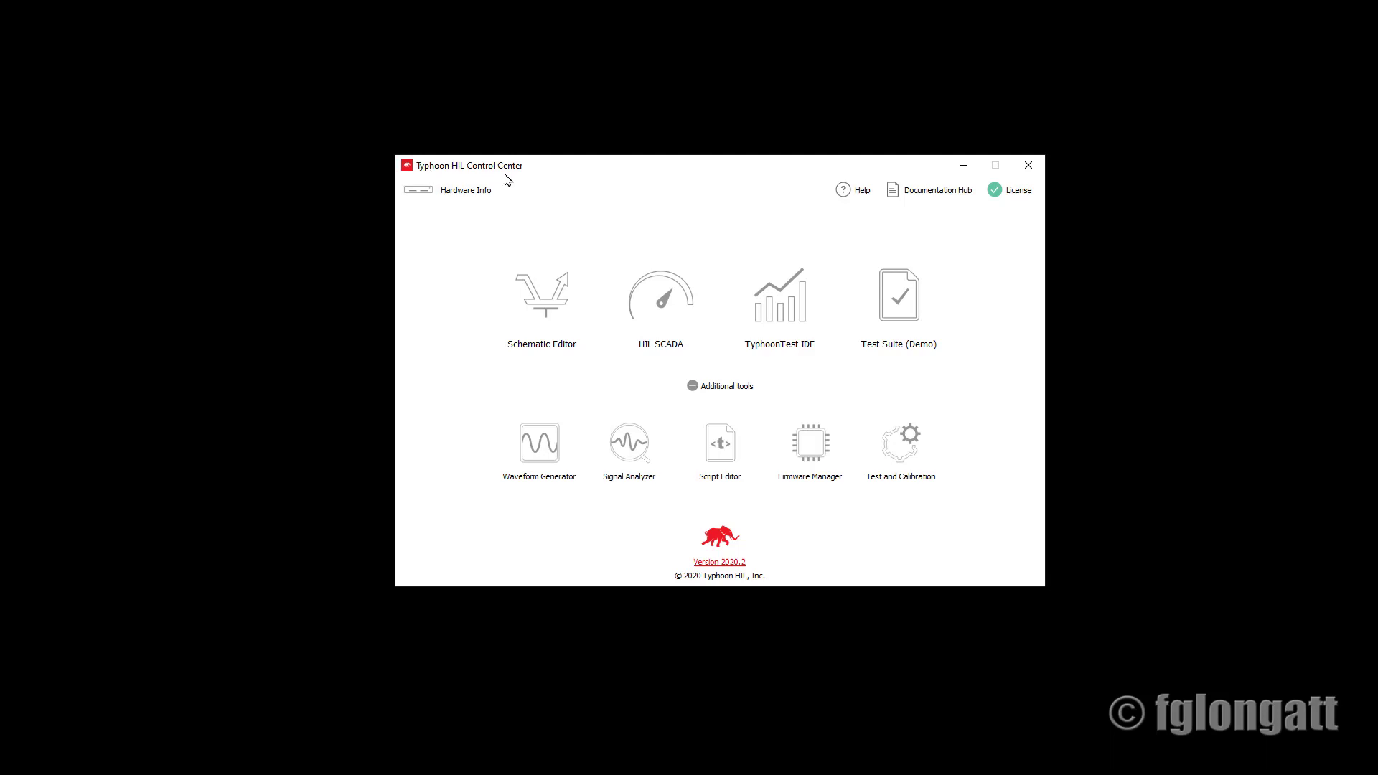
pyautogui.click(485, 191)
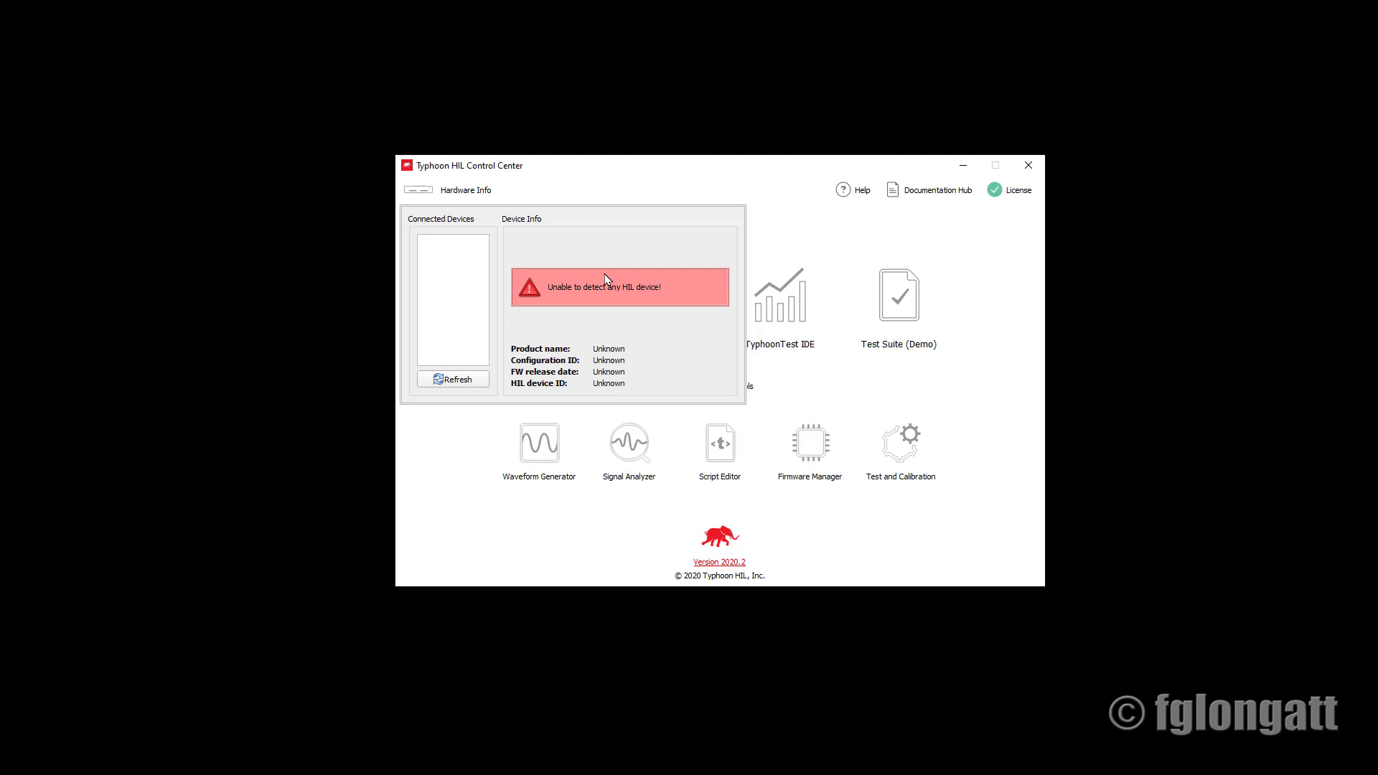
pyautogui.click(737, 192)
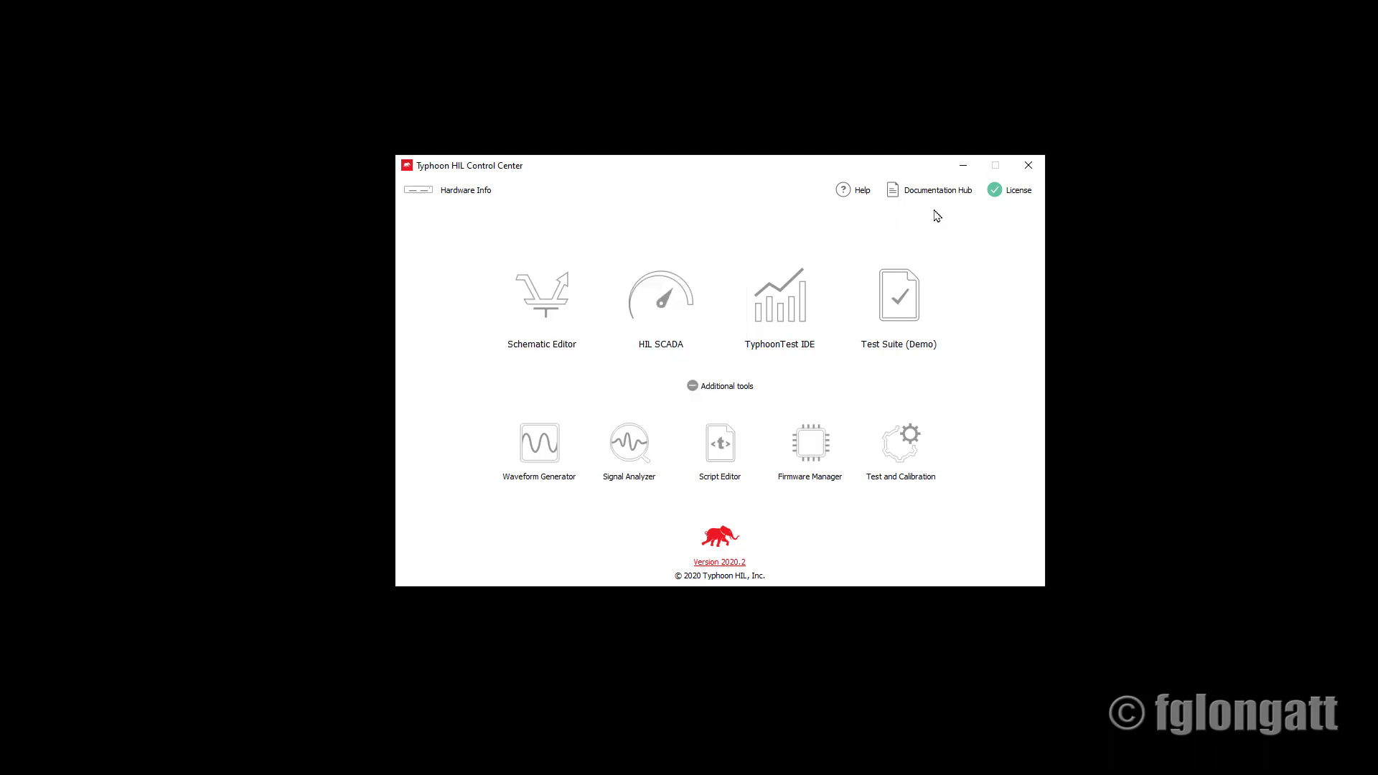
pyautogui.click(1010, 205)
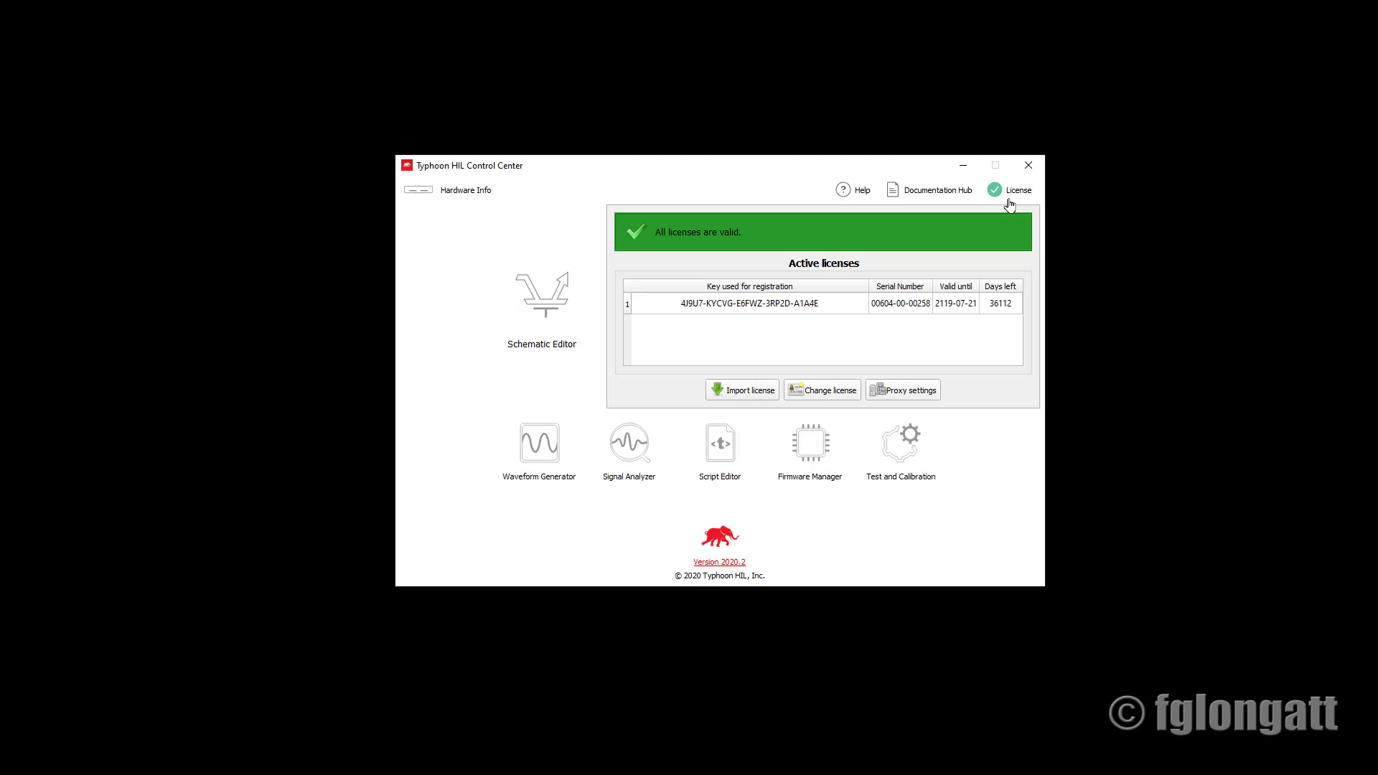
pyautogui.click(725, 193)
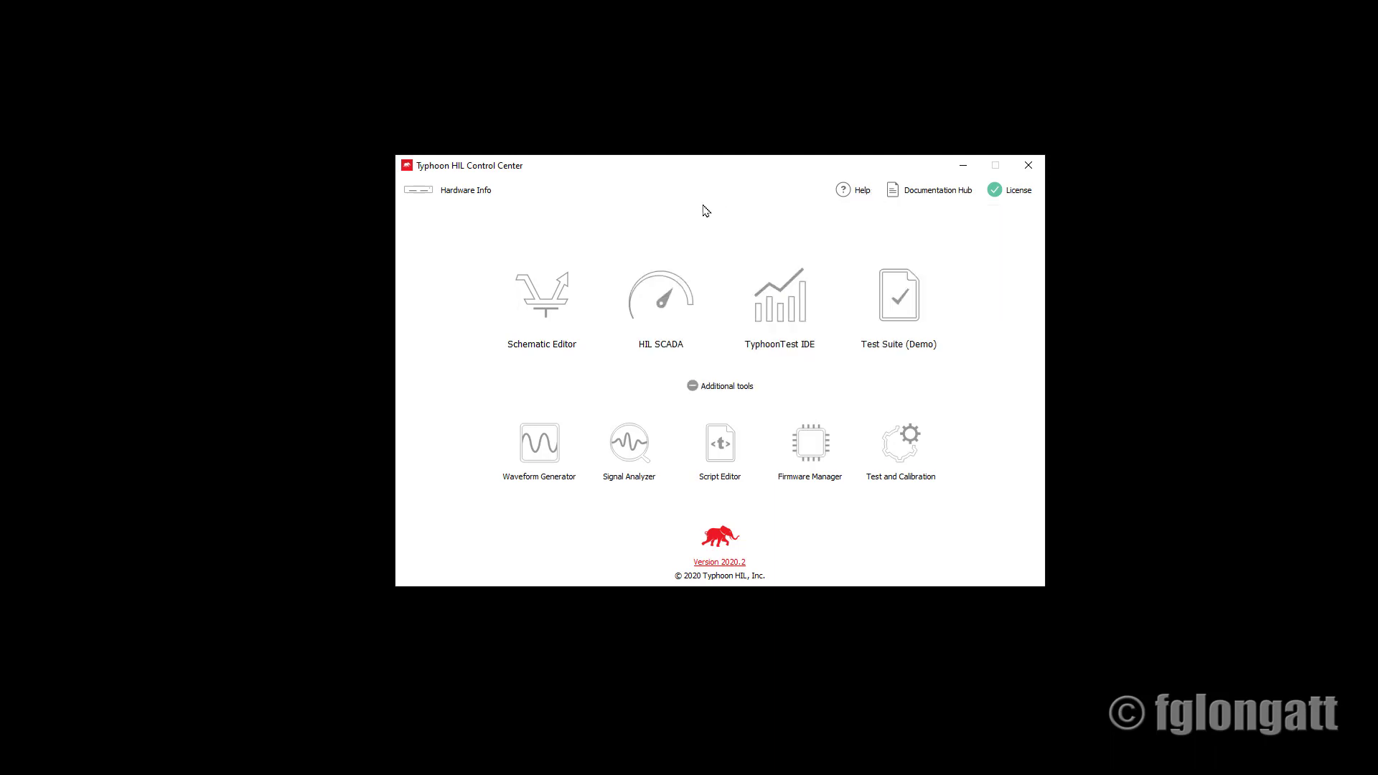
# Step: Review the hardware and license details again and look over the user guides in the Documentation Hub
pyautogui.click(472, 198)
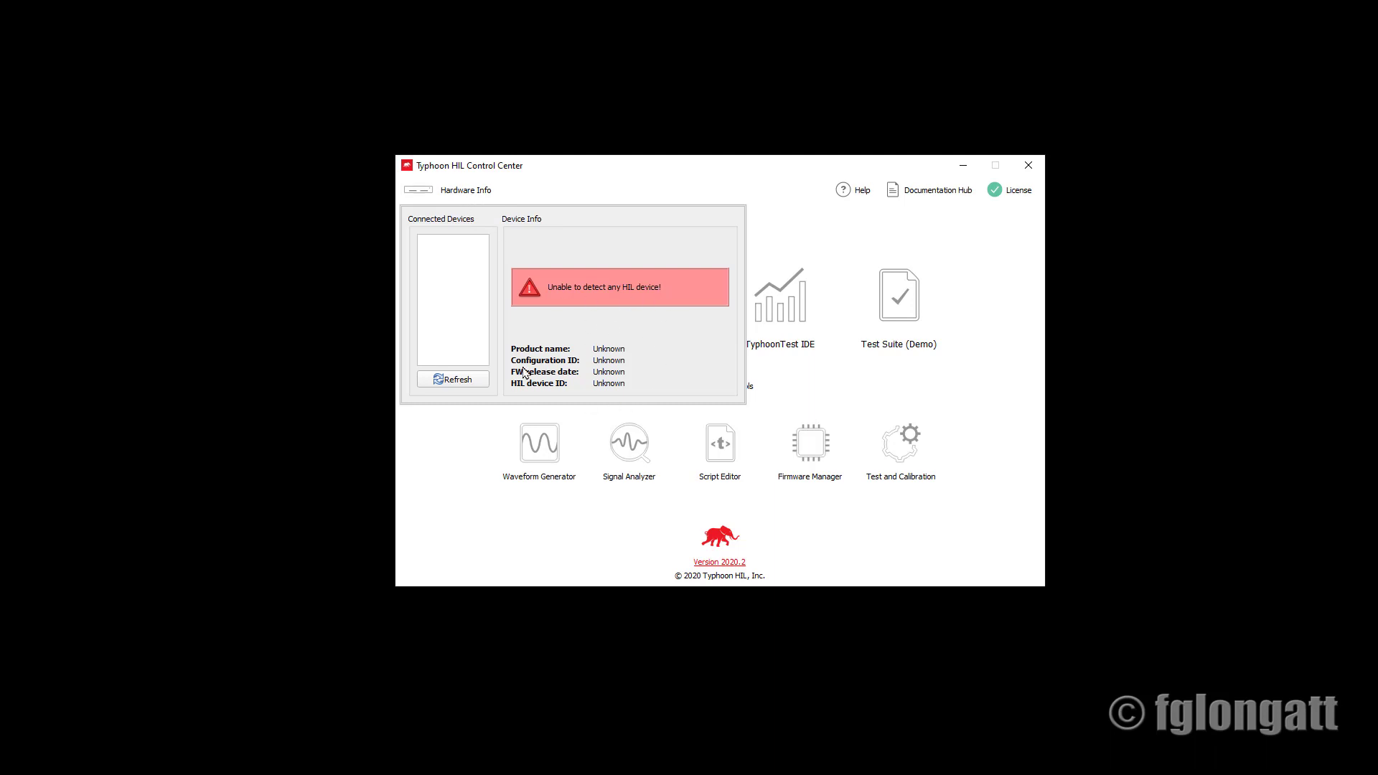
pyautogui.click(994, 192)
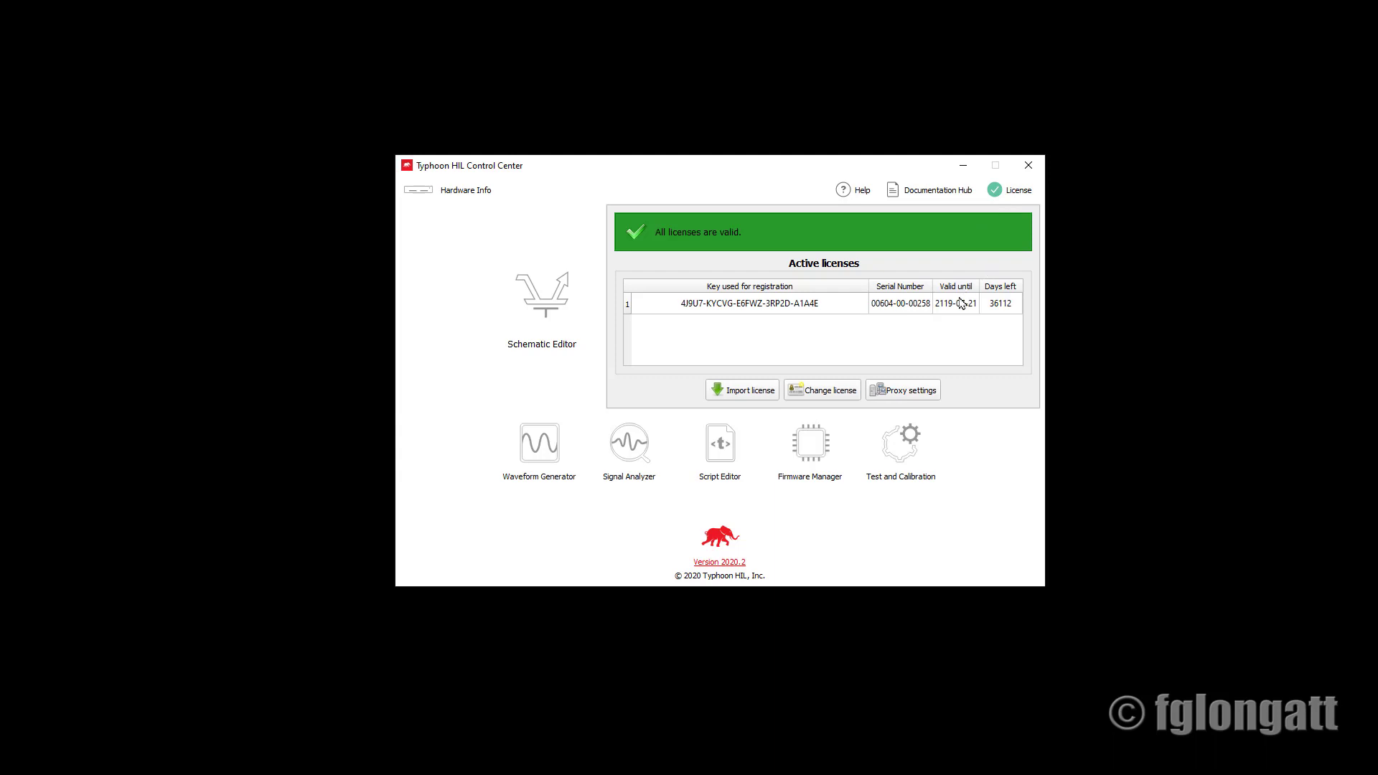
pyautogui.click(945, 202)
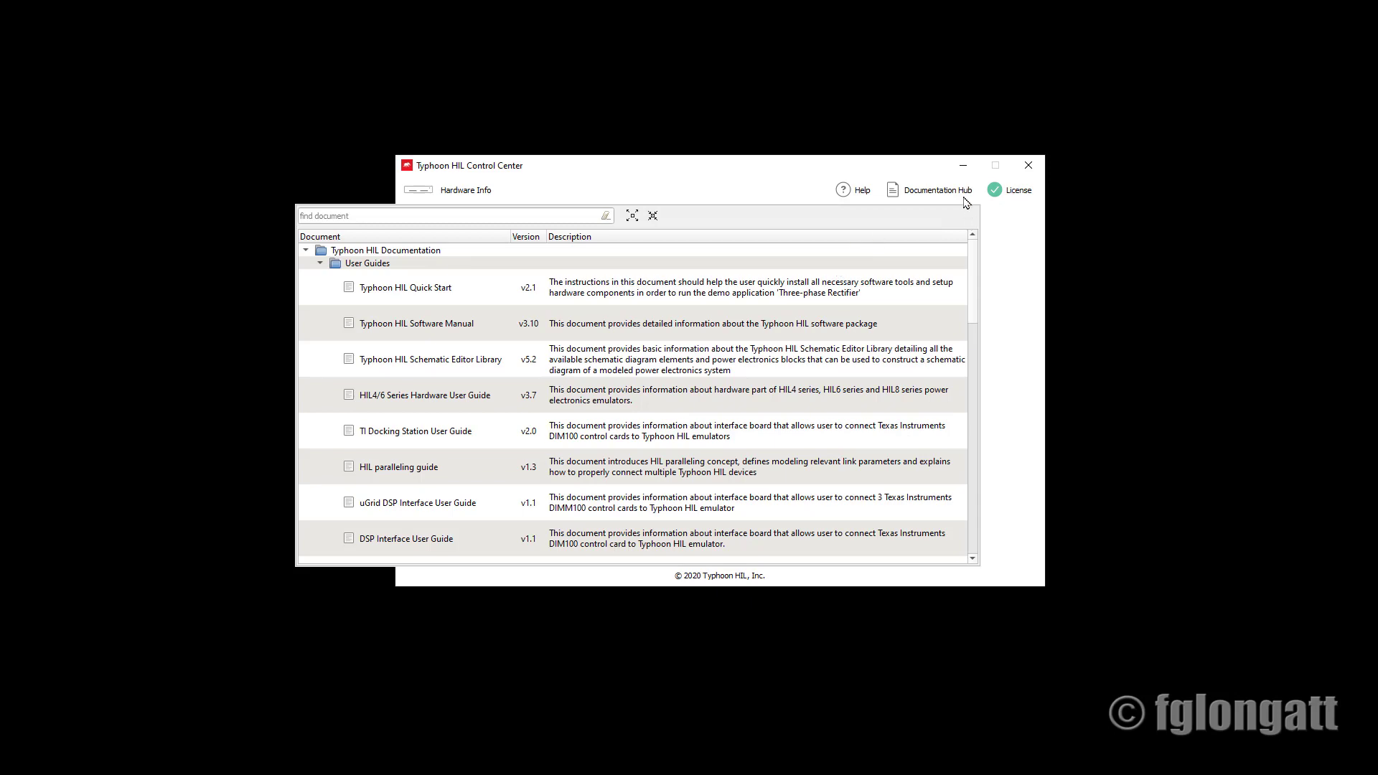
pyautogui.click(828, 190)
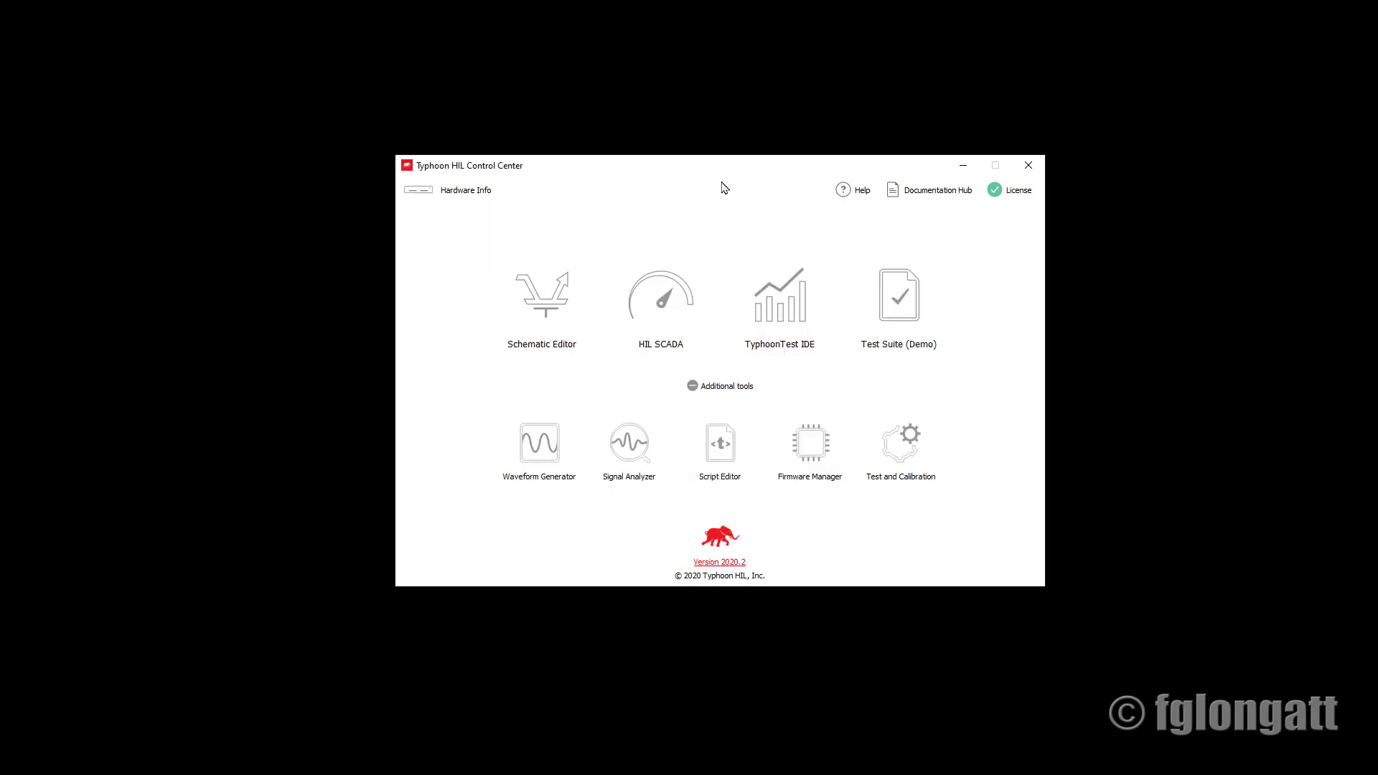
# Step: Open the Schematic Editor maximized and start a new schematic with HIL402 as the hardware product
pyautogui.click(563, 308)
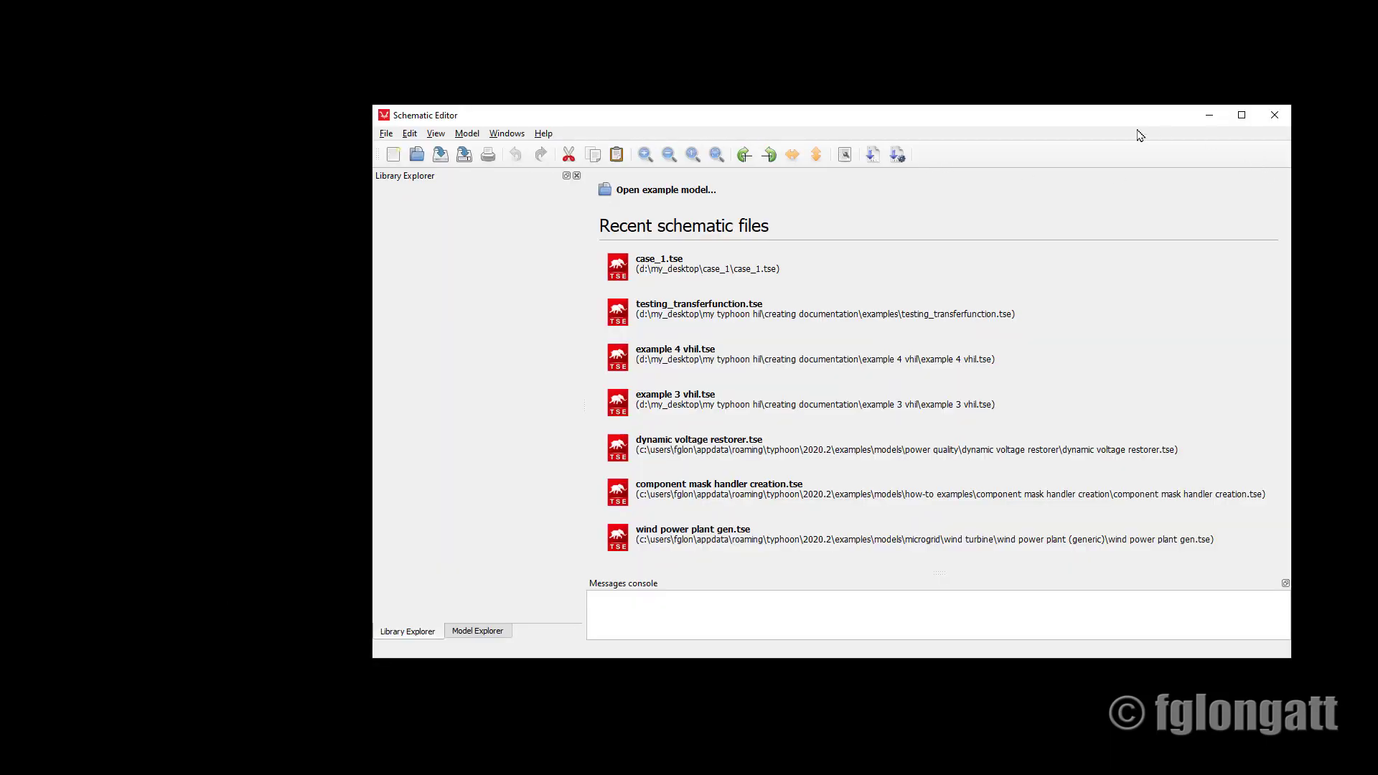
pyautogui.click(1241, 115)
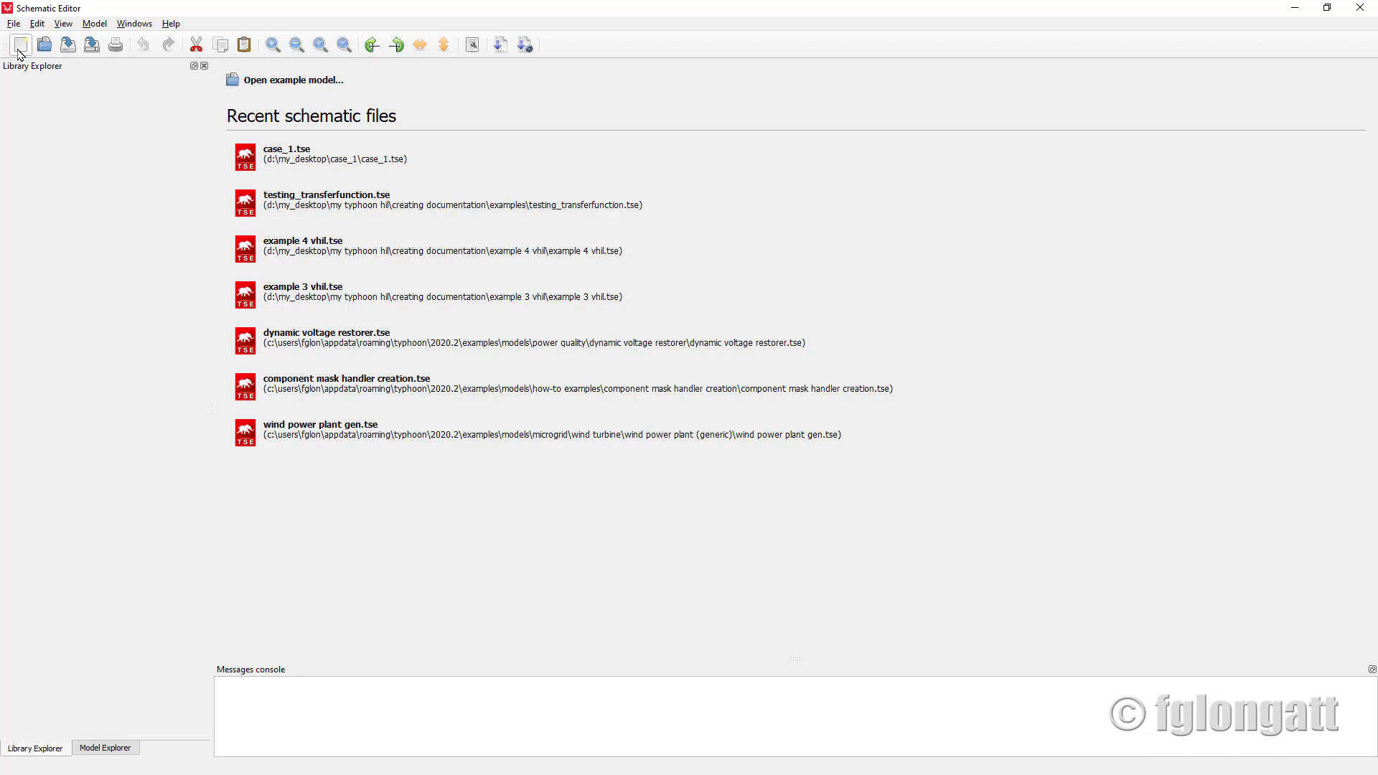
pyautogui.click(20, 45)
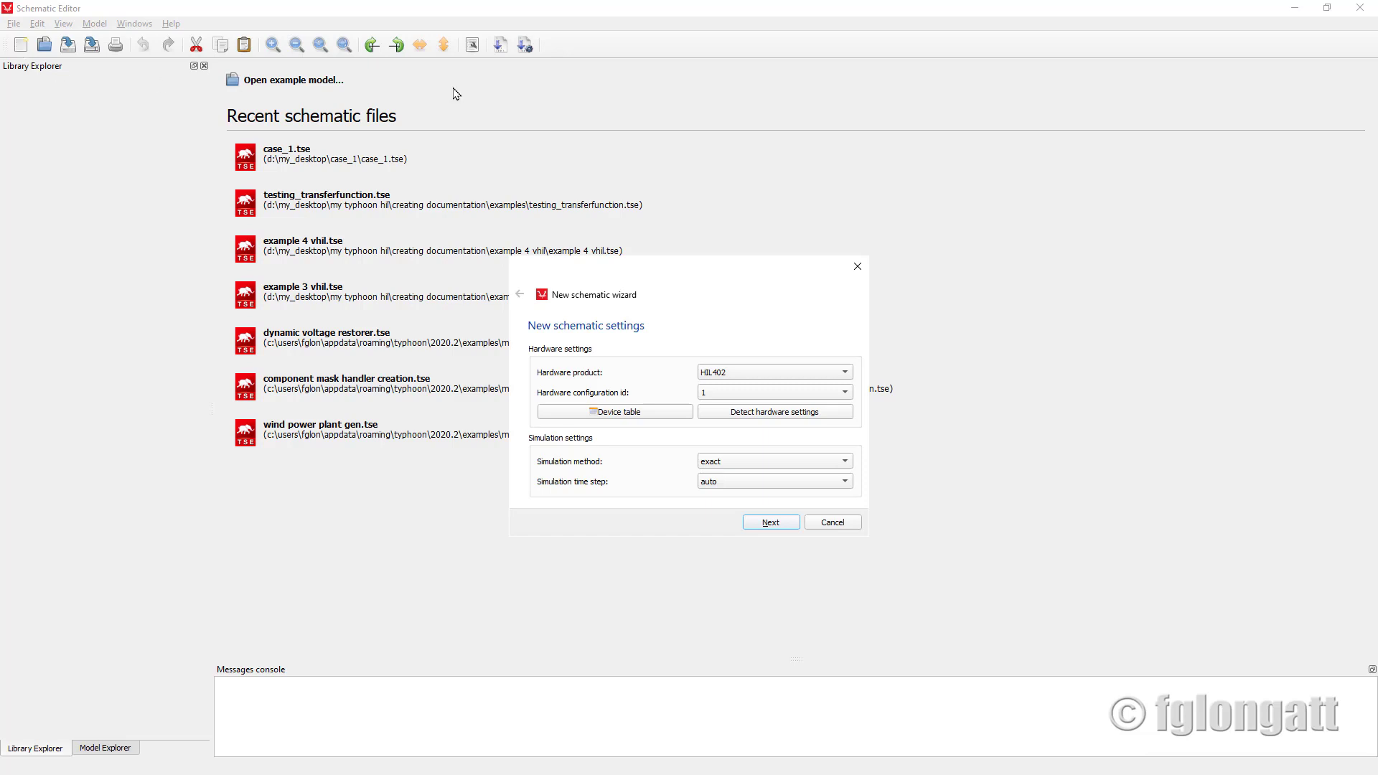
pyautogui.click(845, 374)
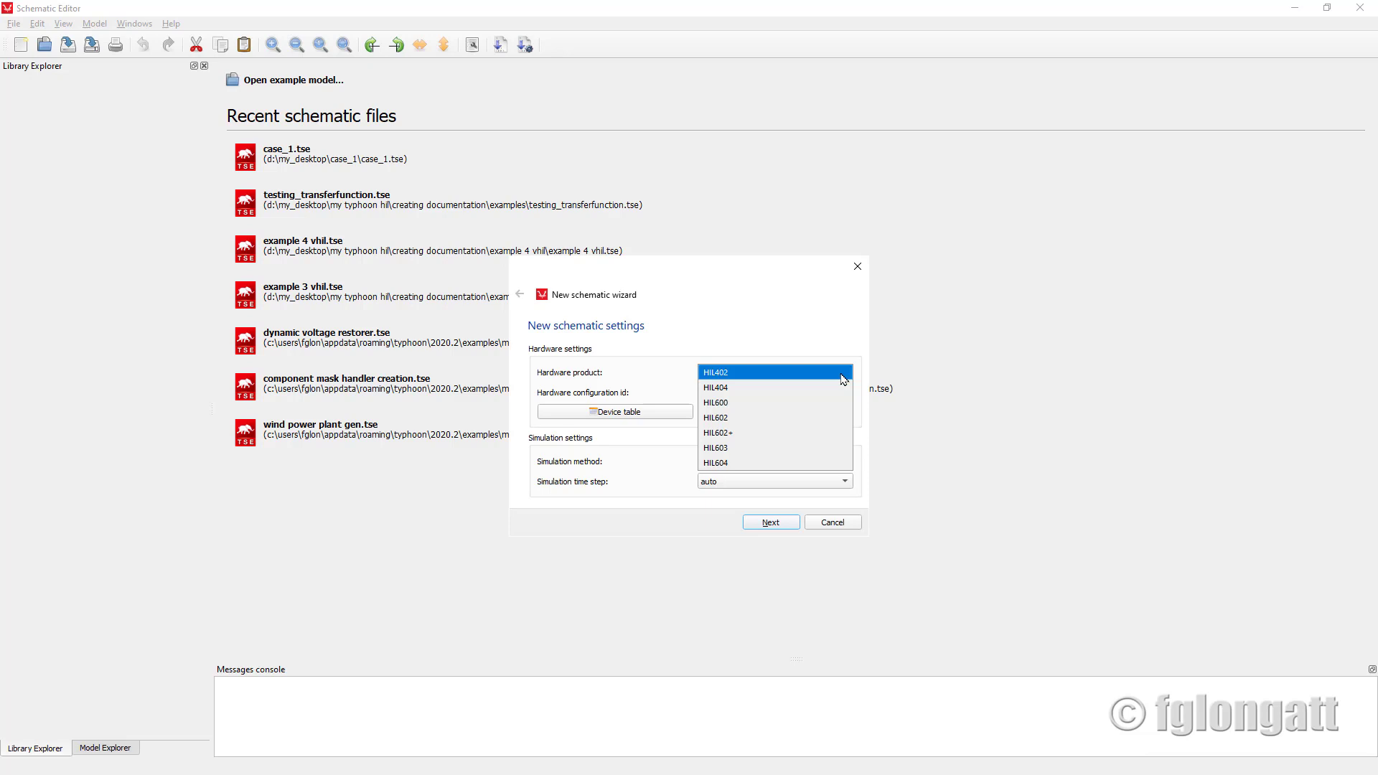
pyautogui.click(843, 379)
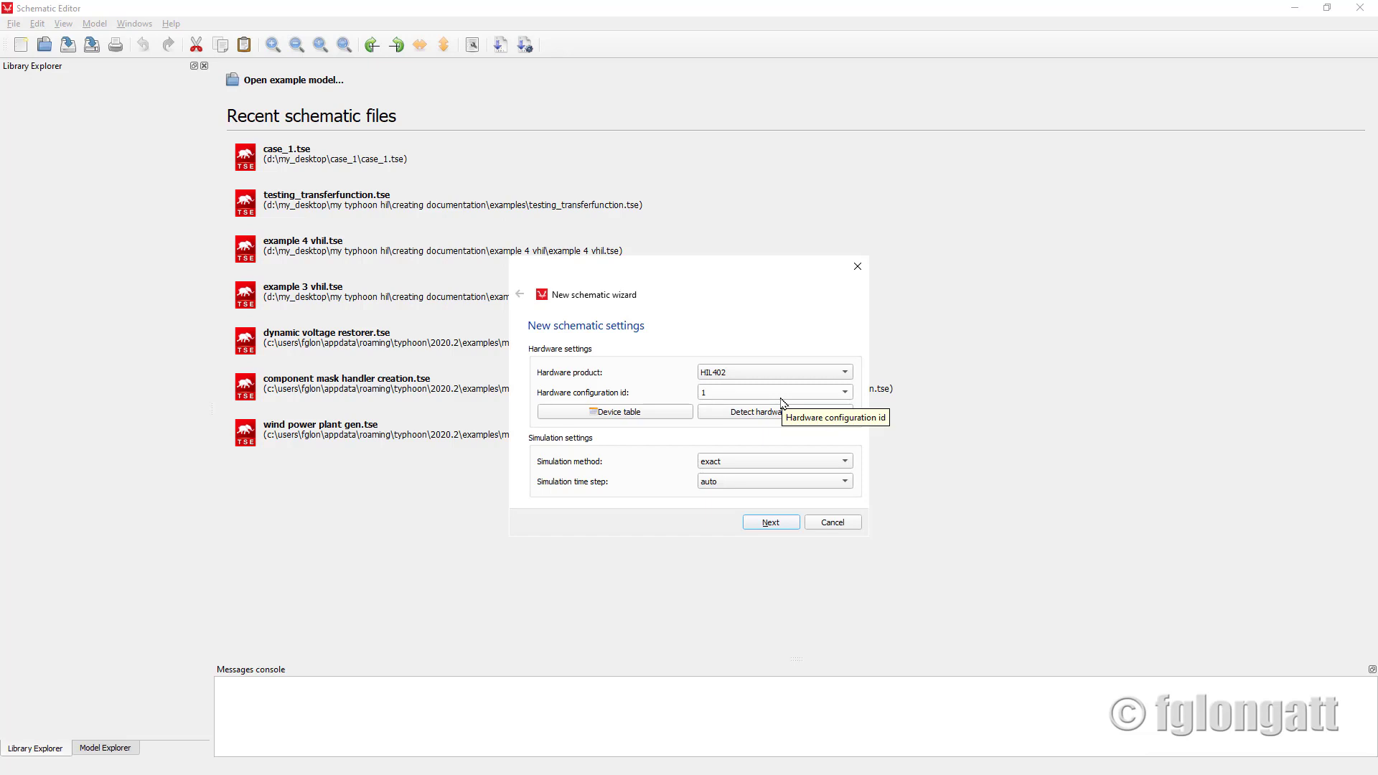
# Step: Examine the HIL402 device configuration table, comparing Configurations 1 and 2 and the machine solvers across configurations
pyautogui.click(666, 413)
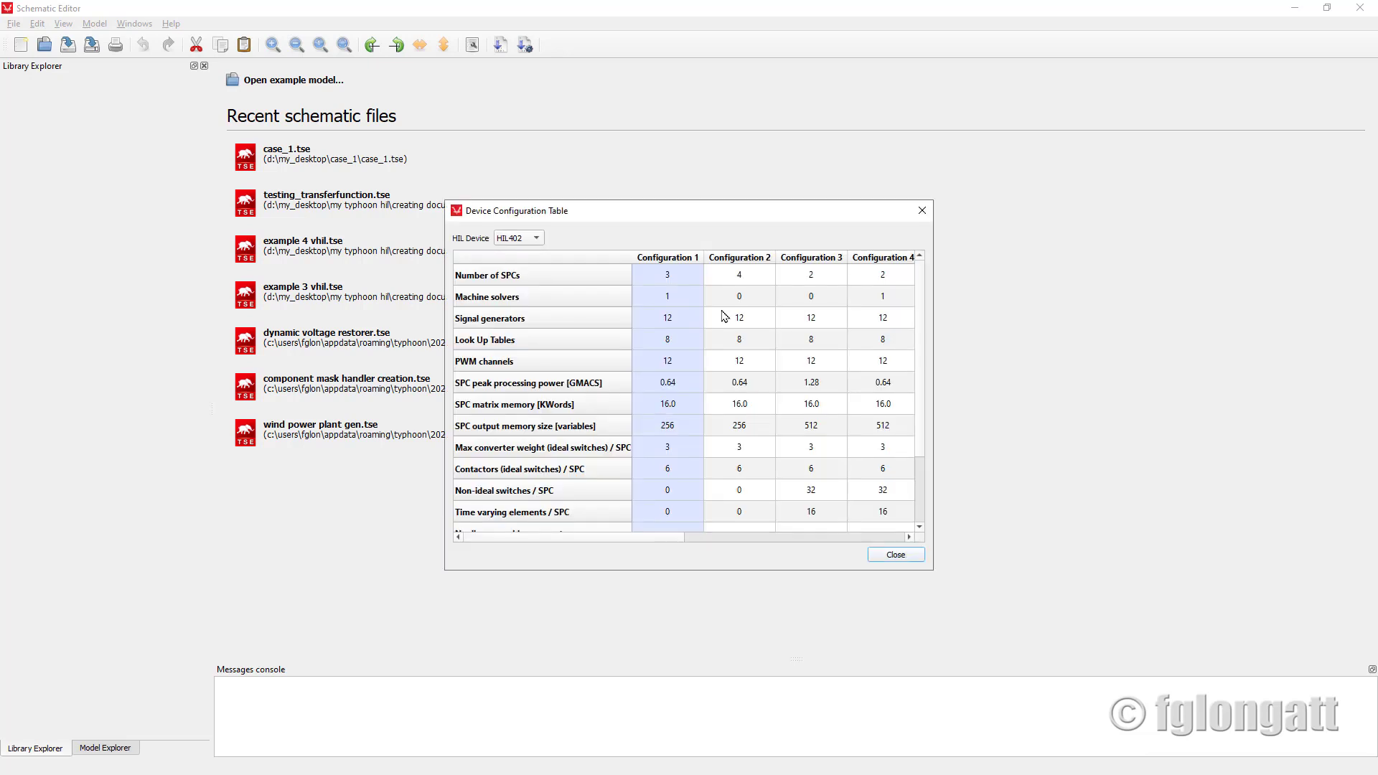
pyautogui.click(736, 257)
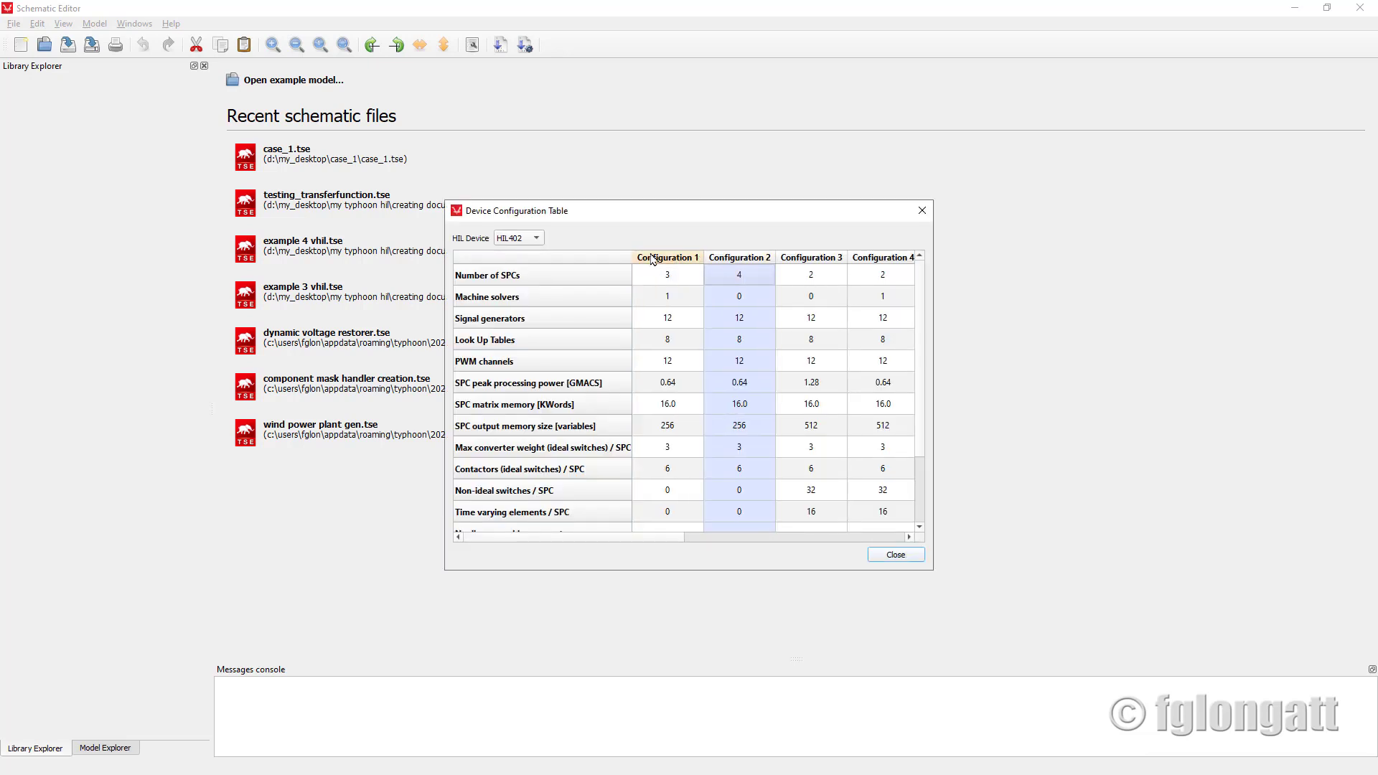
pyautogui.click(653, 258)
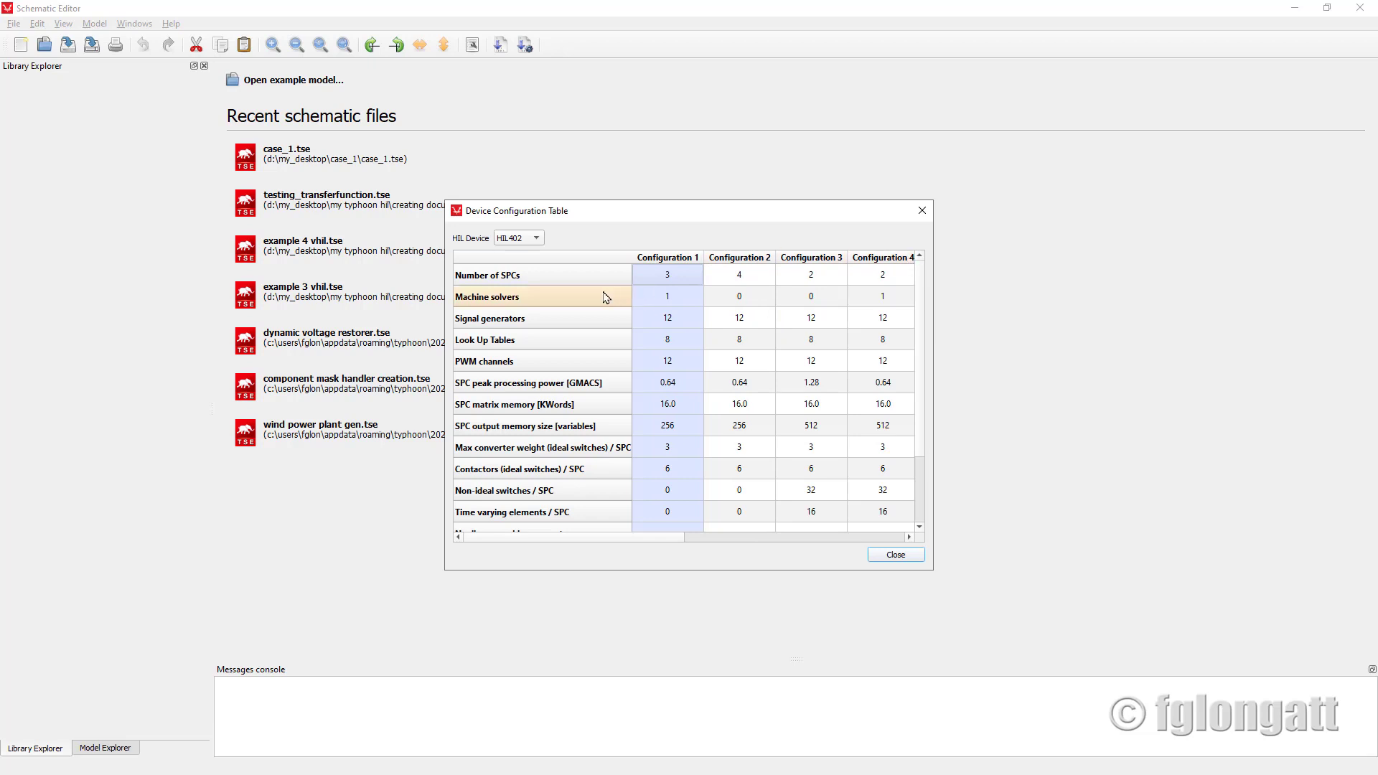
pyautogui.scroll(-1, 583, 513)
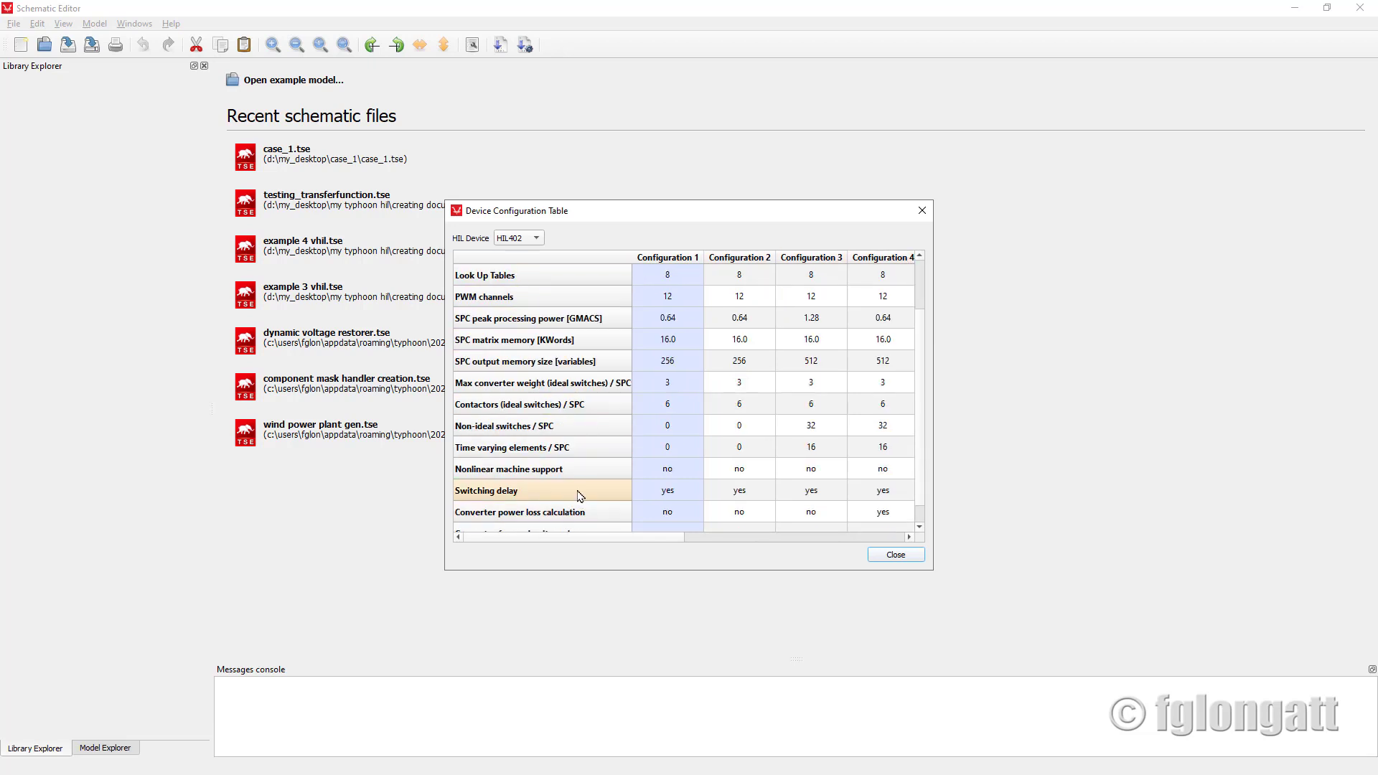
pyautogui.scroll(1, 571, 518)
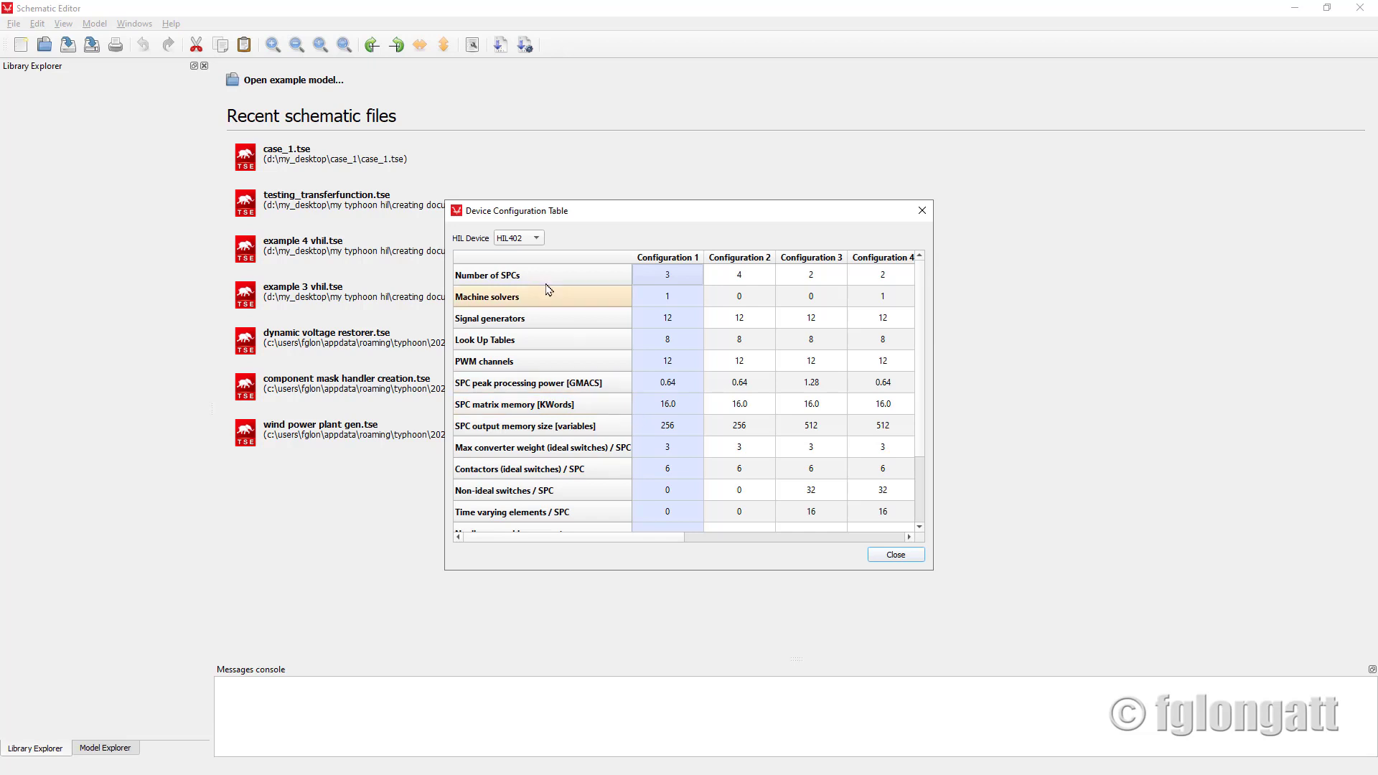
pyautogui.click(500, 302)
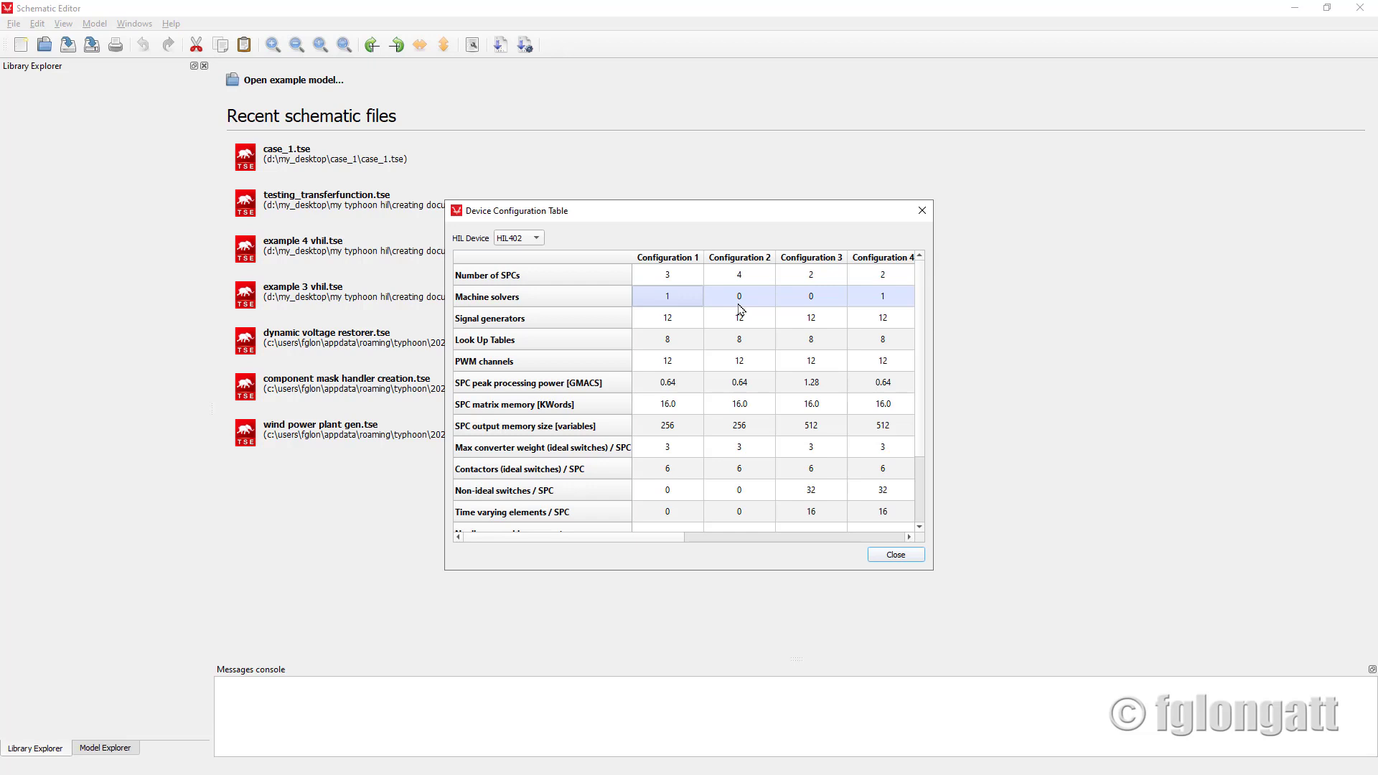
pyautogui.scroll(-2, 826, 323)
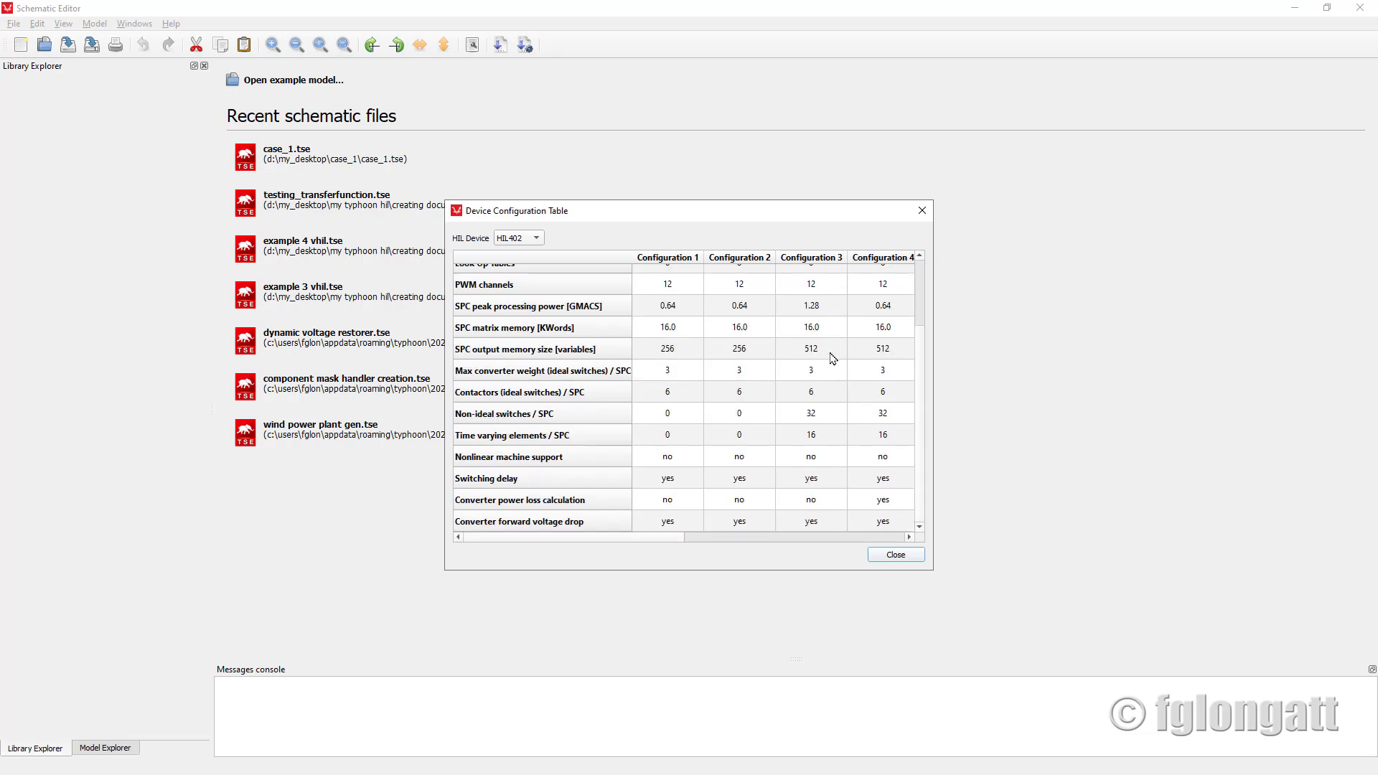
pyautogui.click(922, 210)
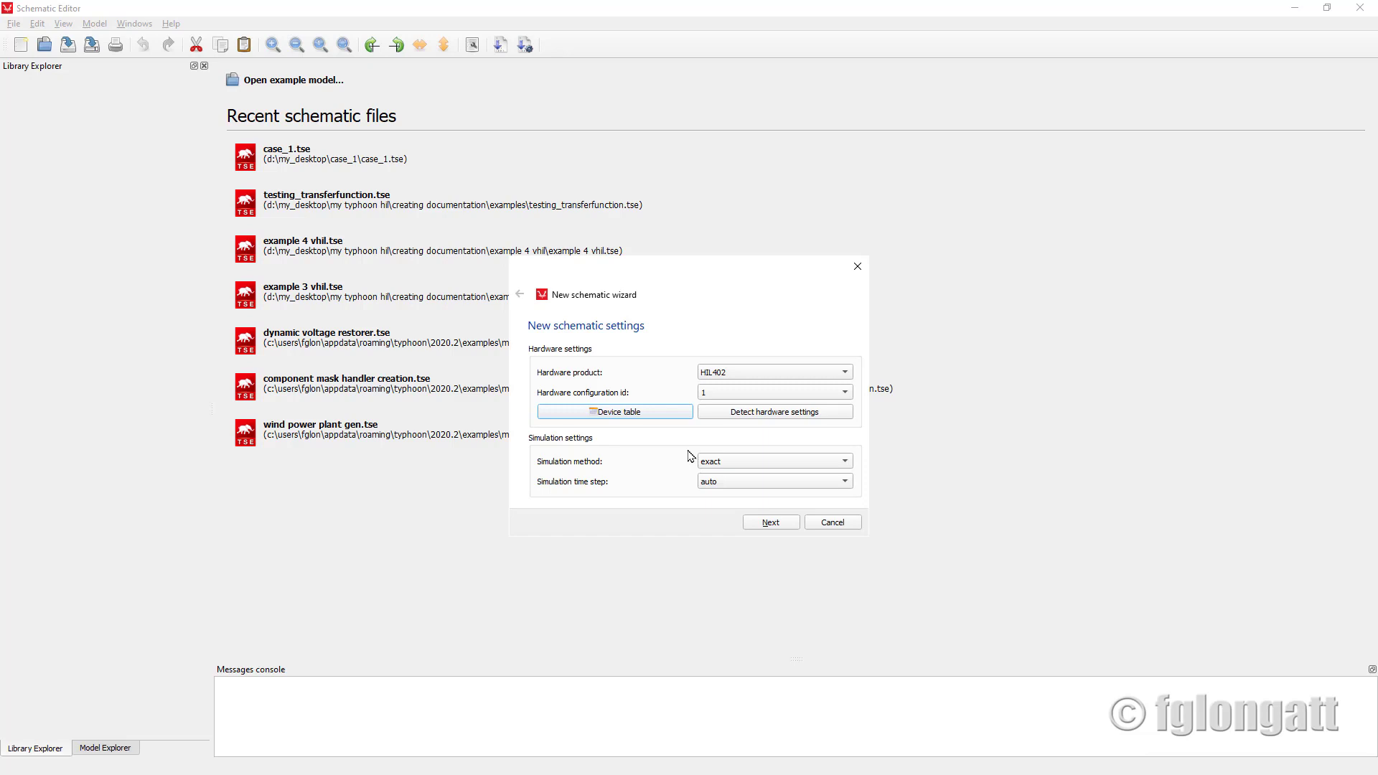
# Step: Keep the exact simulation method and auto time step with configuration 1, and finish the new schematic wizard
pyautogui.click(775, 462)
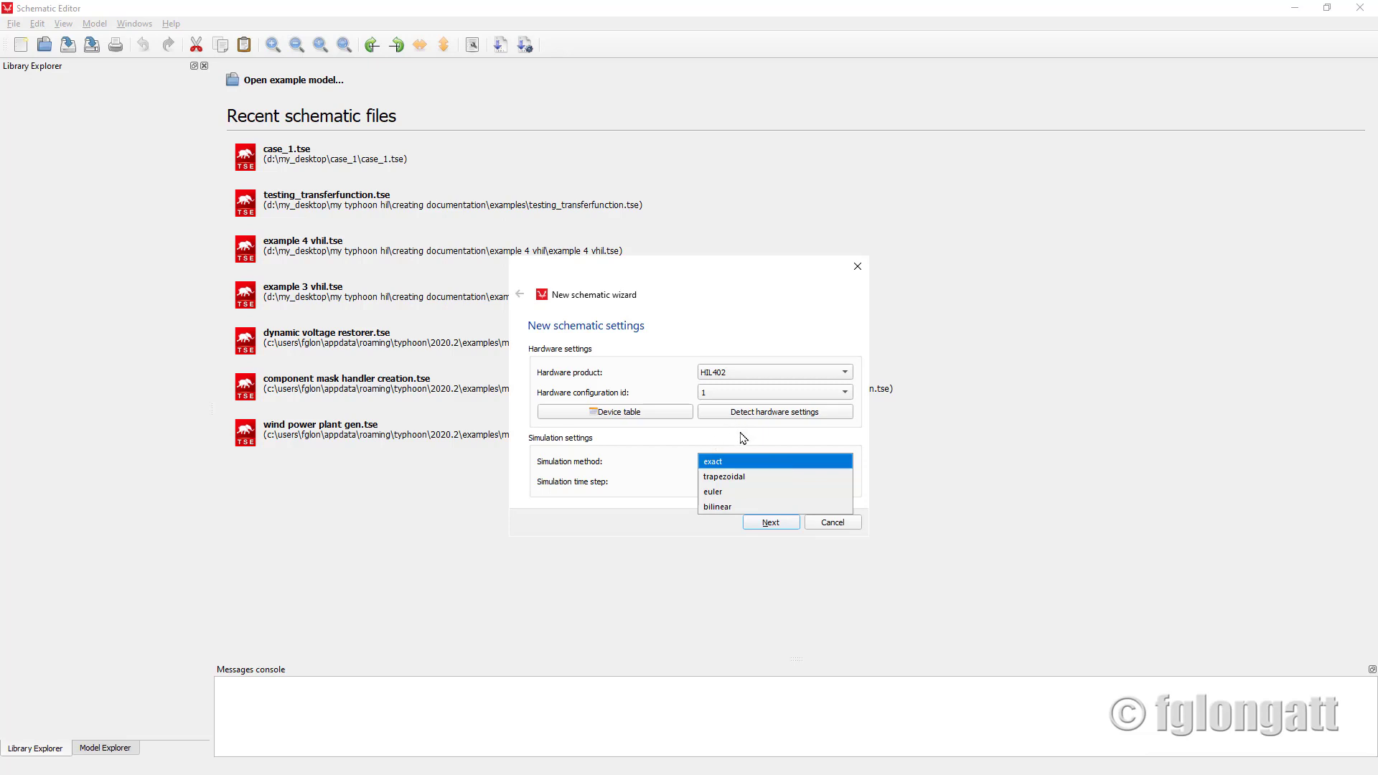
pyautogui.click(740, 431)
pyautogui.click(757, 486)
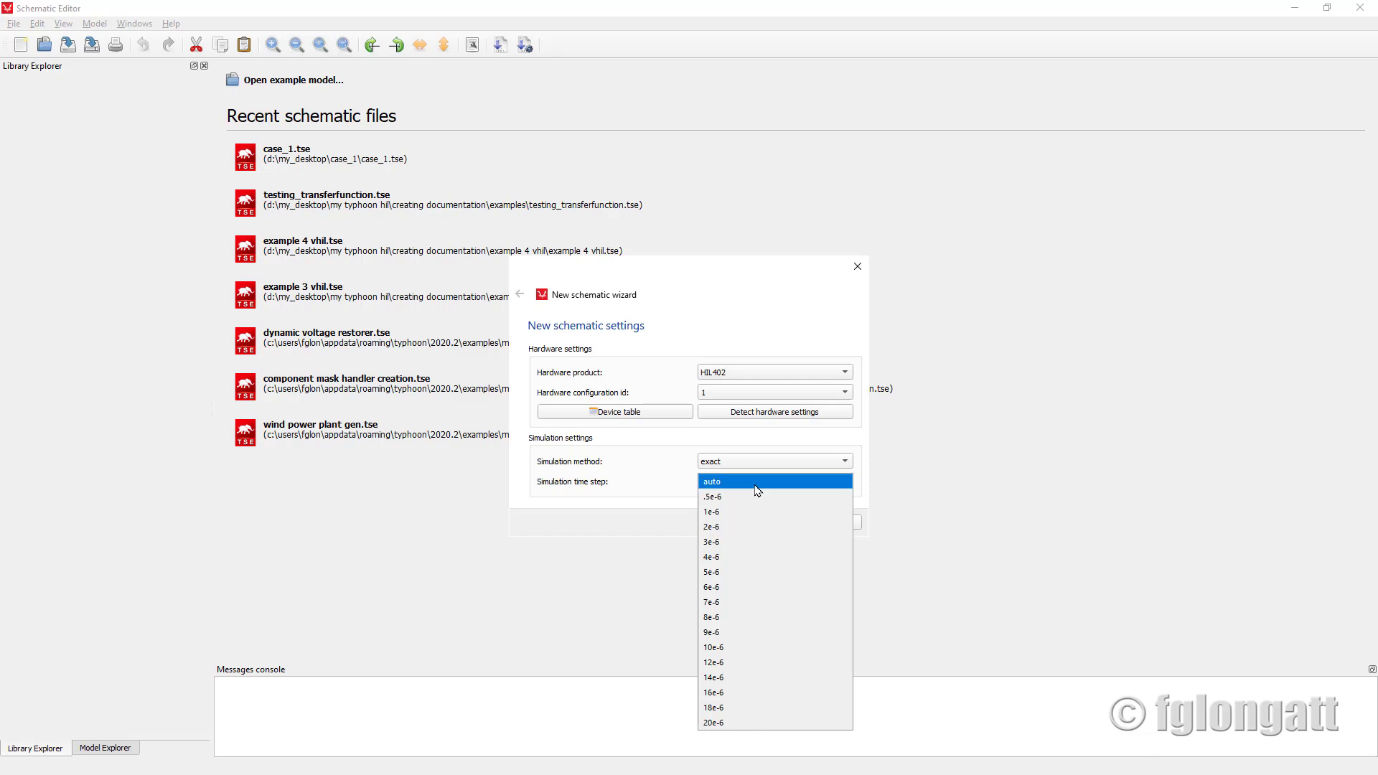
pyautogui.click(634, 450)
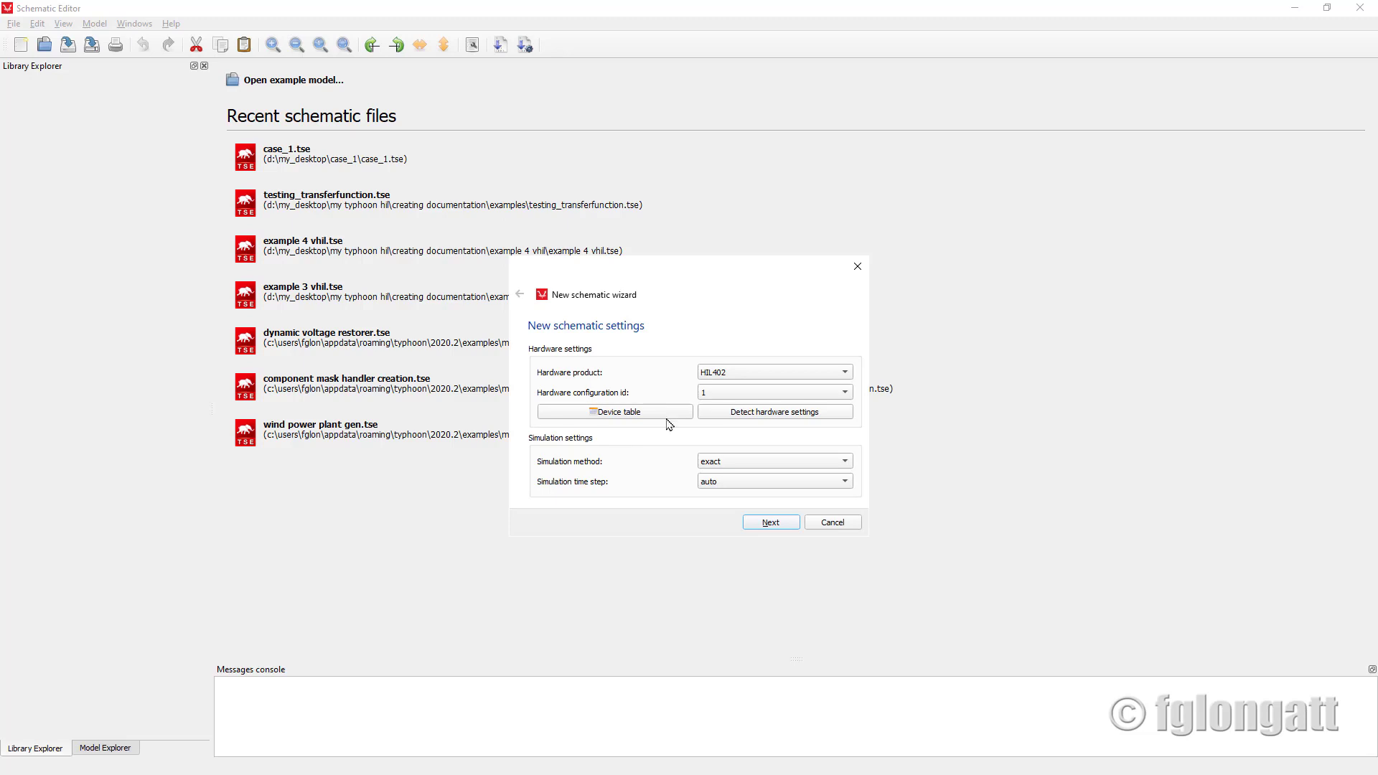
pyautogui.click(788, 536)
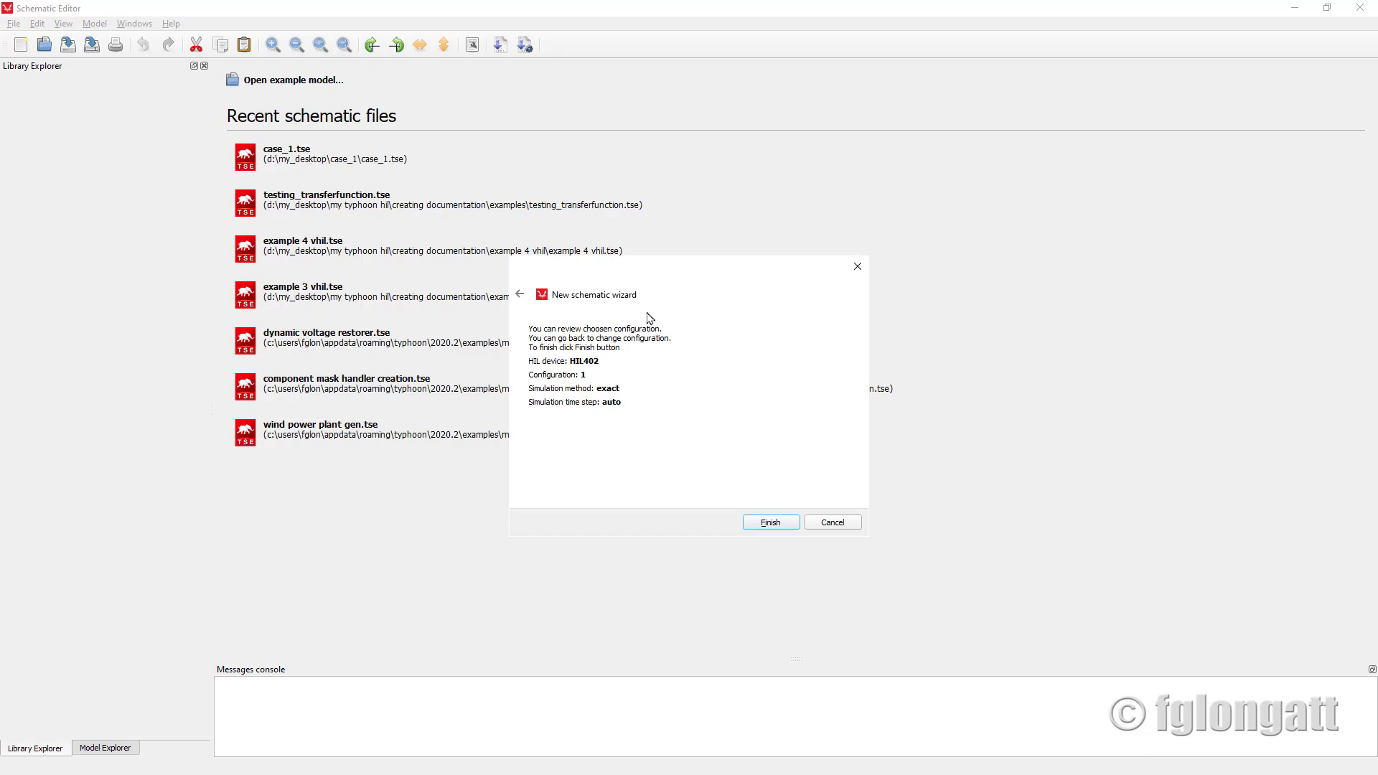
pyautogui.click(781, 523)
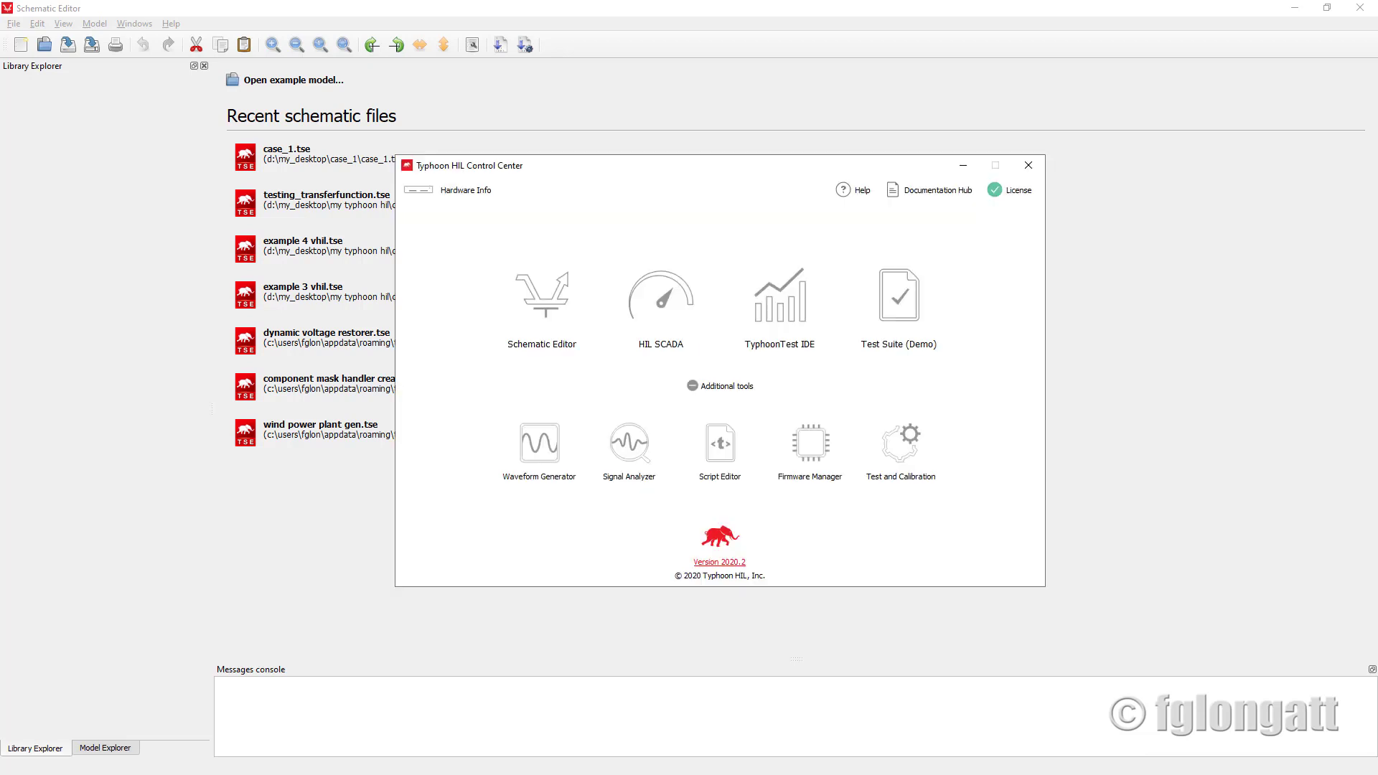
# Step: Minimize the Control Center and create a new blank schematic in the Schematic Editor
pyautogui.click(963, 165)
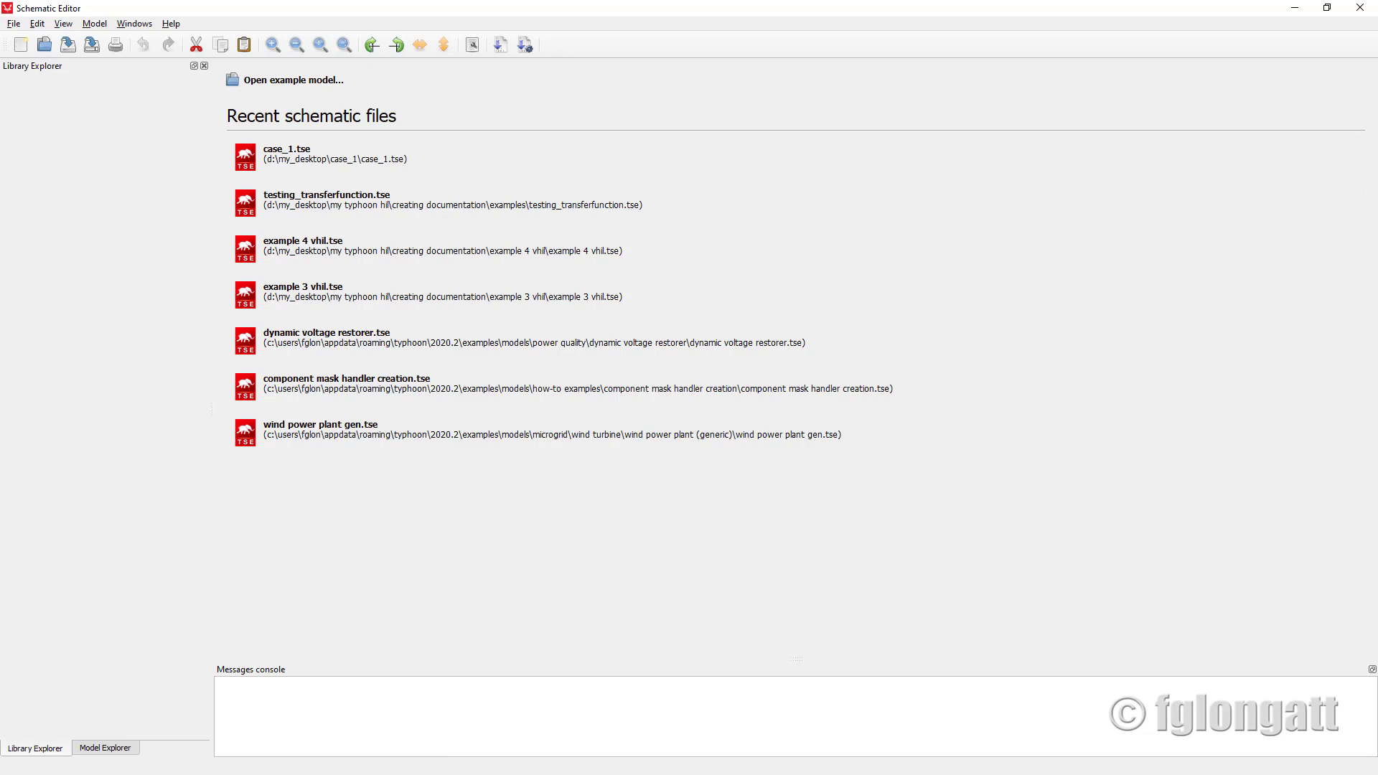
pyautogui.hotkey('ctrl', 'n')
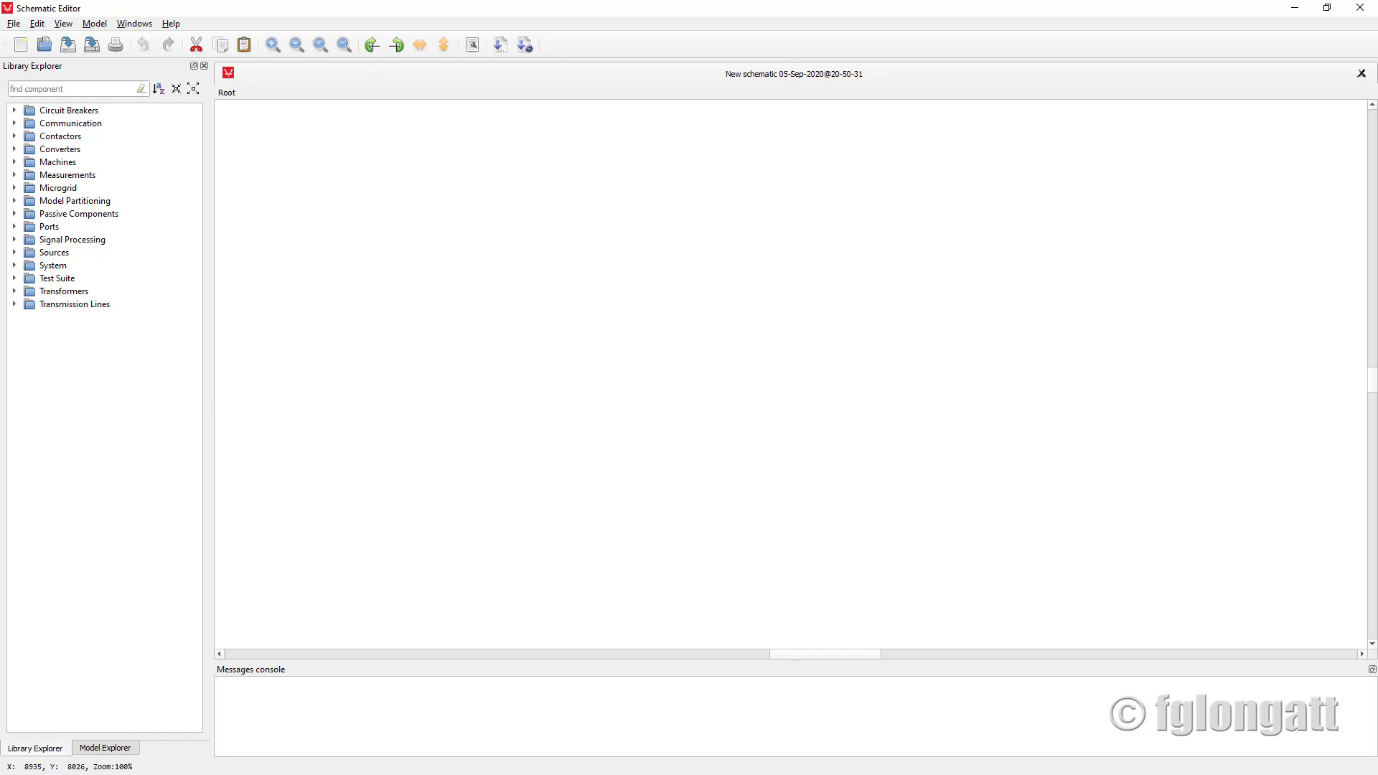
pyautogui.hotkey('ctrl', 's')
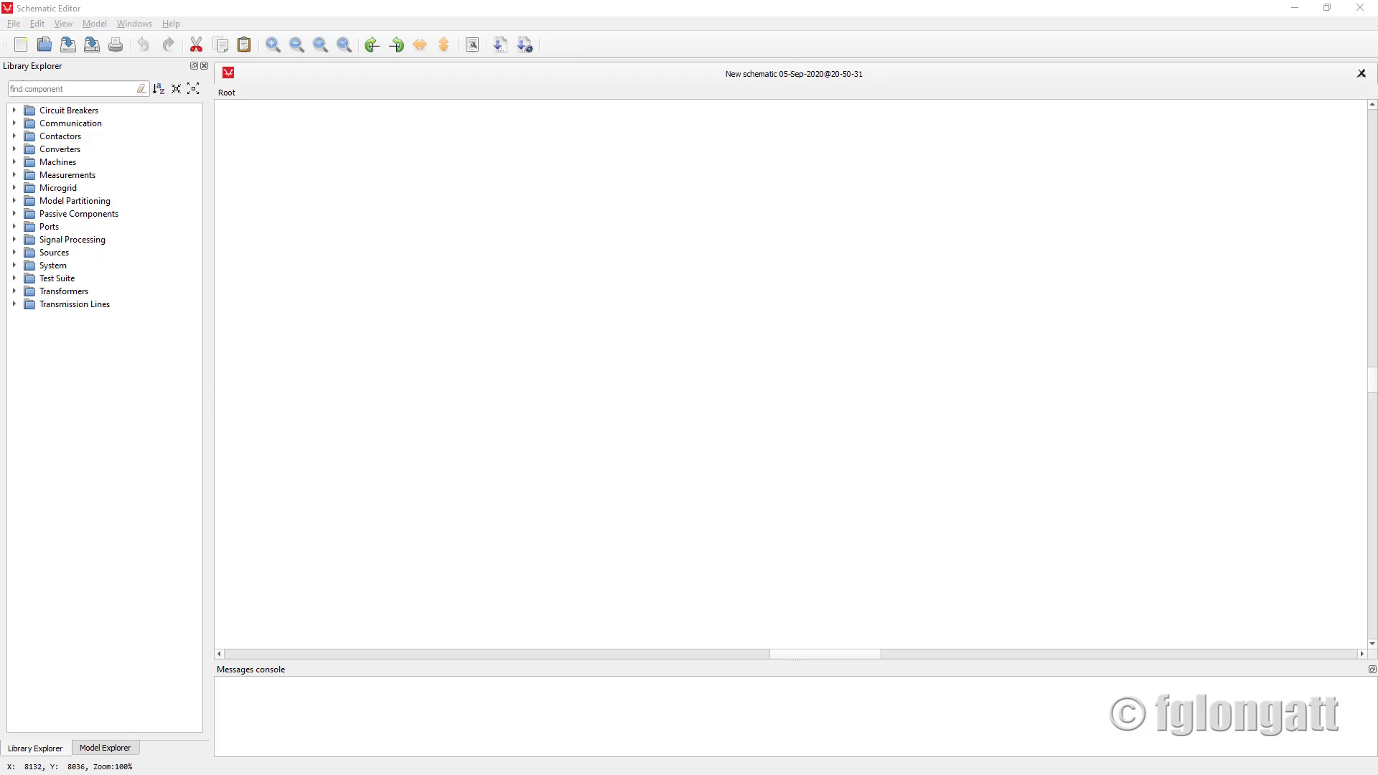
# Step: Place a Voltage Source from the Sources library on the schematic and rotate it 90° clockwise
pyautogui.click(15, 254)
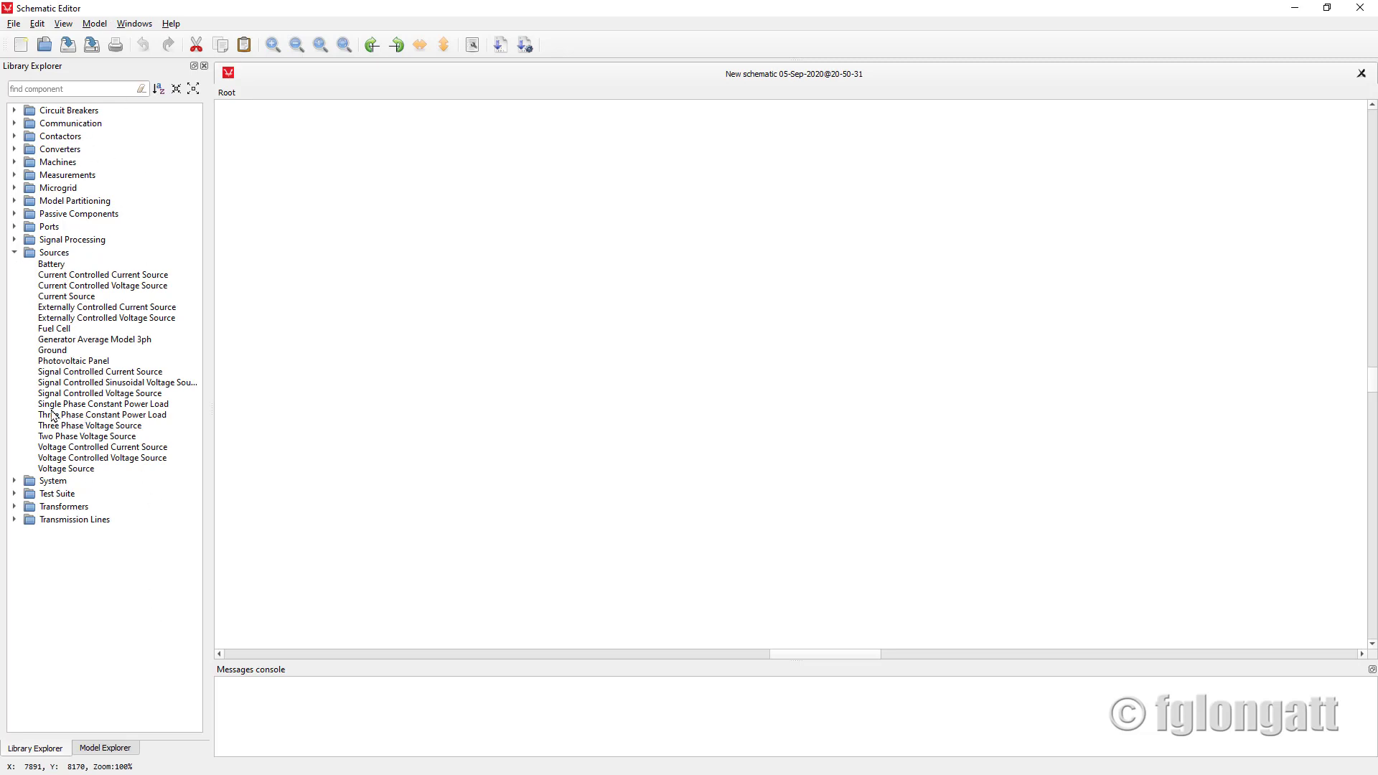
pyautogui.click(66, 468)
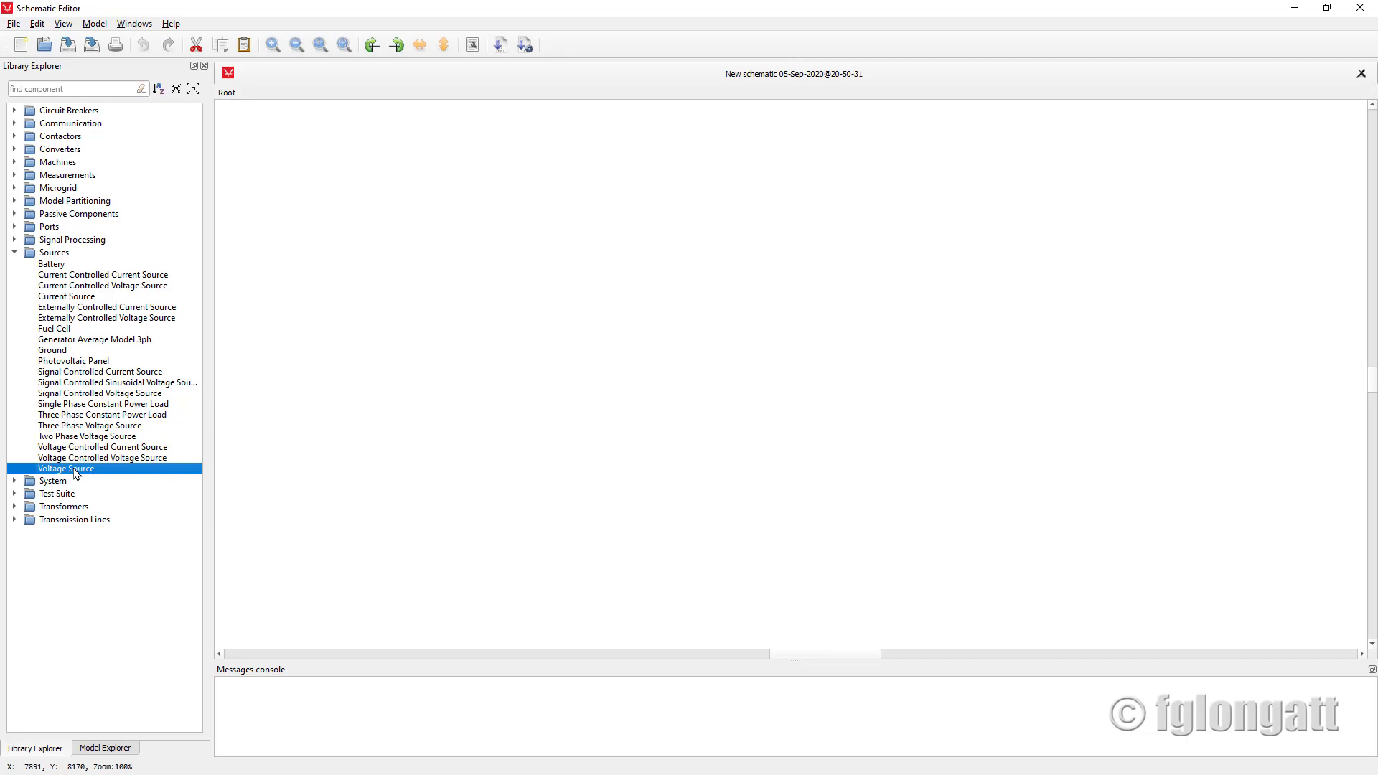
pyautogui.moveTo(76, 473); pyautogui.dragTo(421, 342)
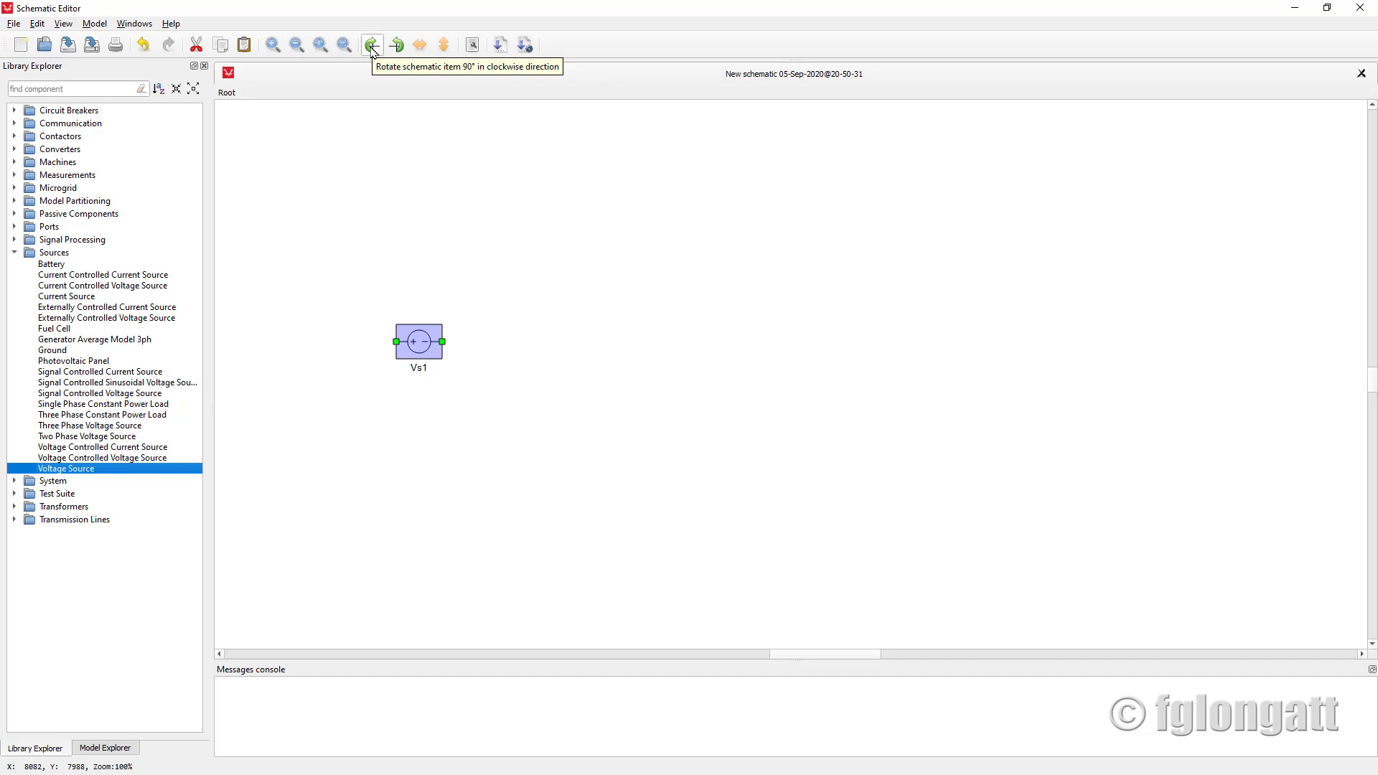
pyautogui.rightClick(420, 342)
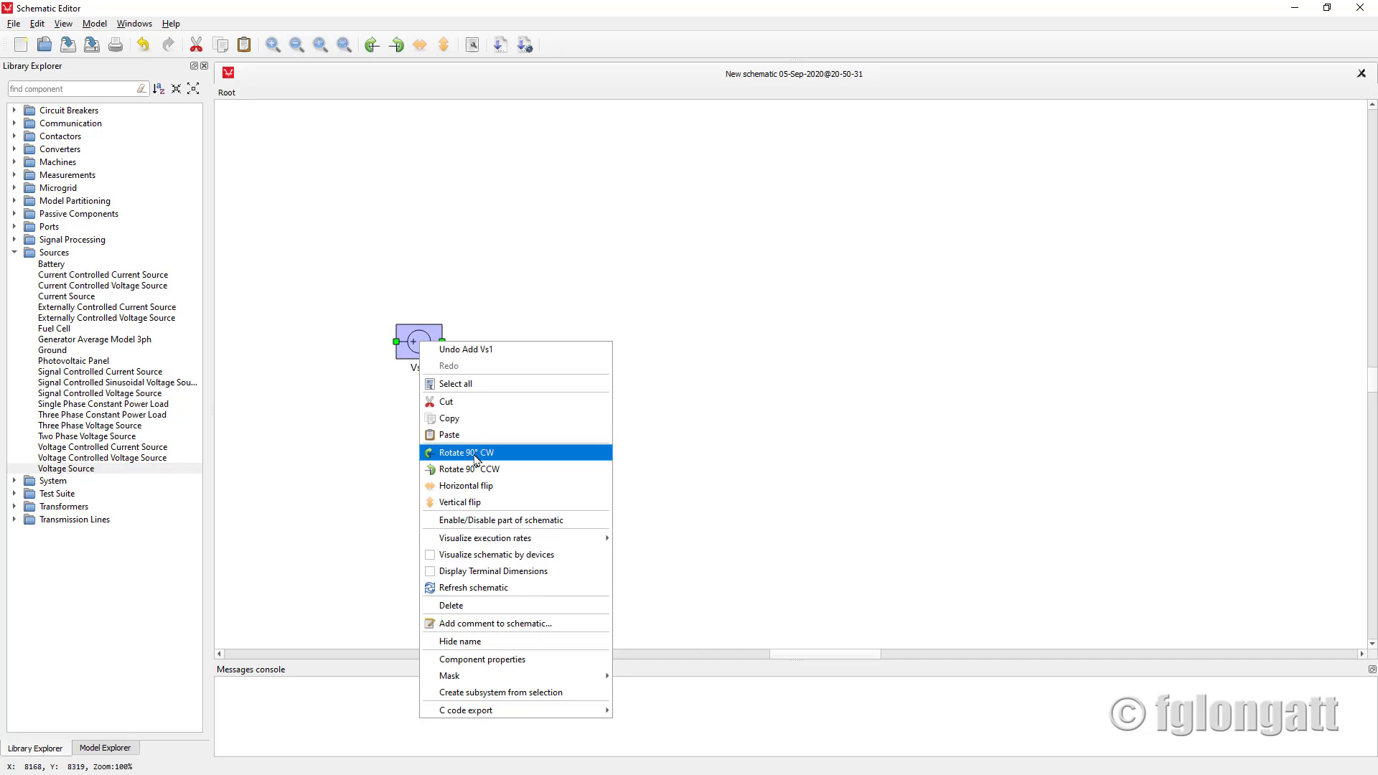
pyautogui.click(373, 46)
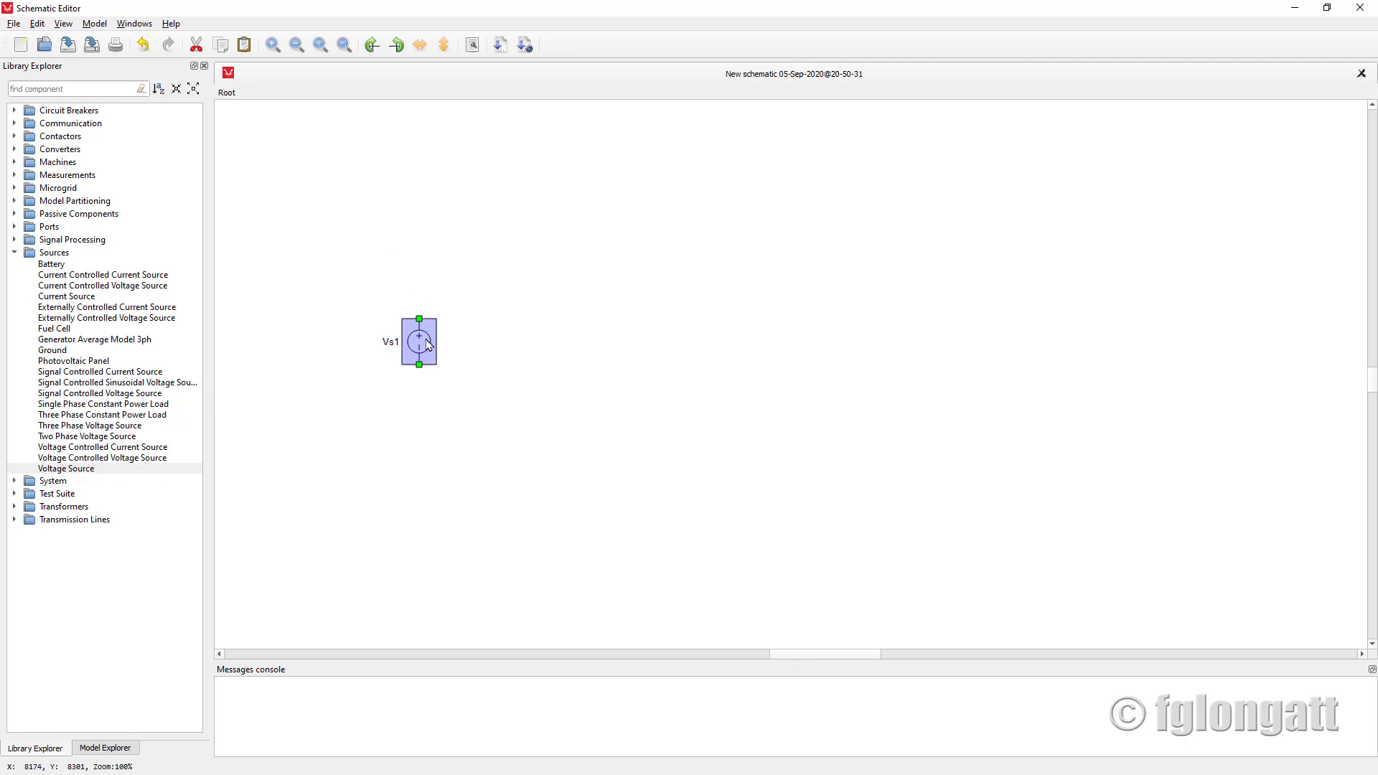
# Step: Open the voltage source's properties and set its source nature to Sine
pyautogui.moveTo(431, 349)
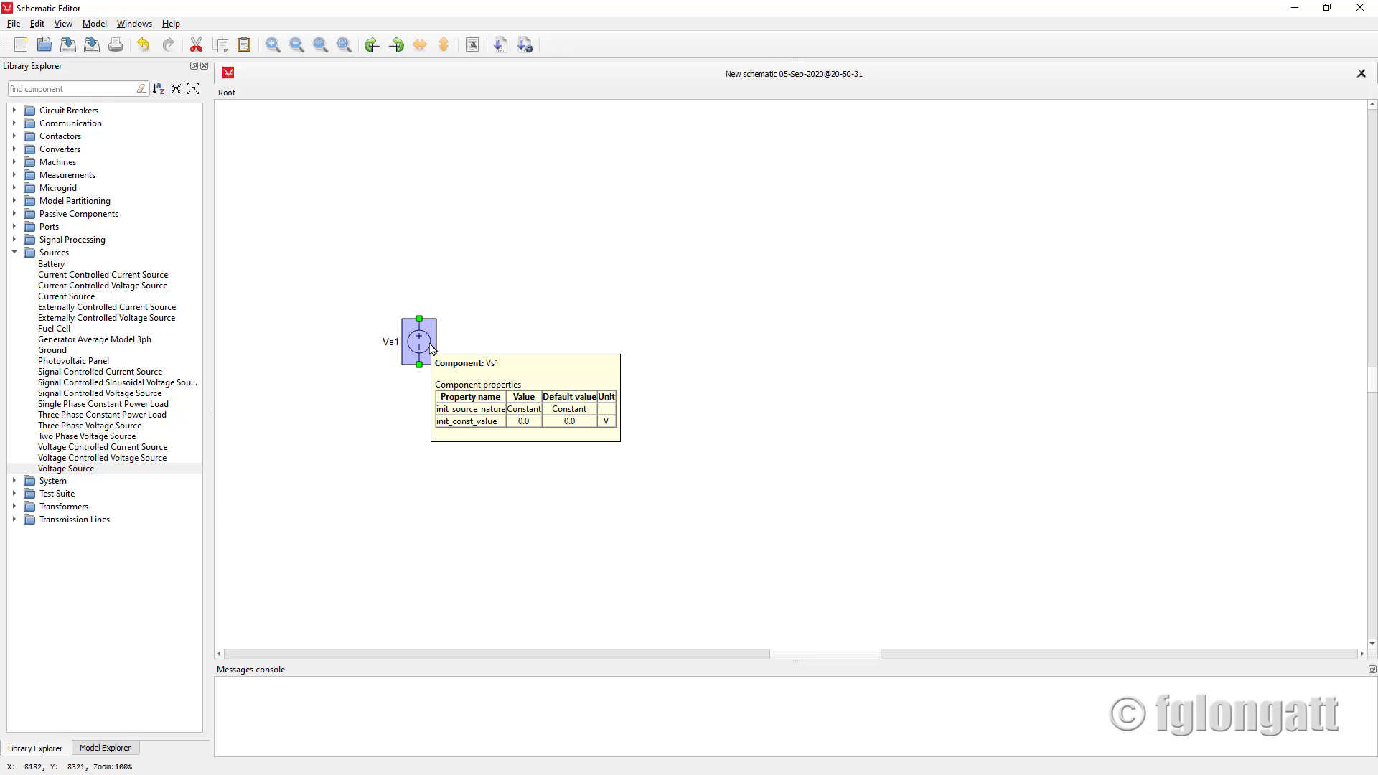
pyautogui.doubleClick(432, 349)
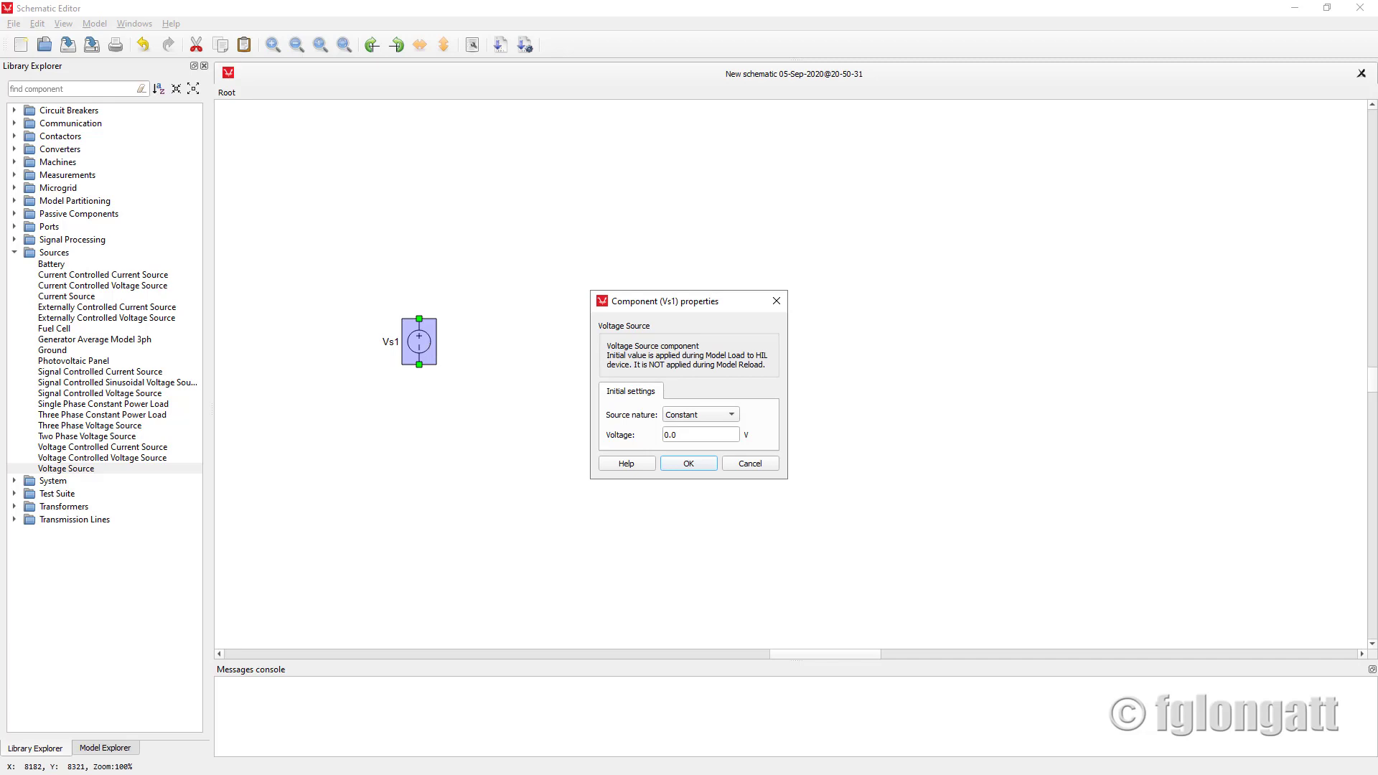
pyautogui.click(735, 422)
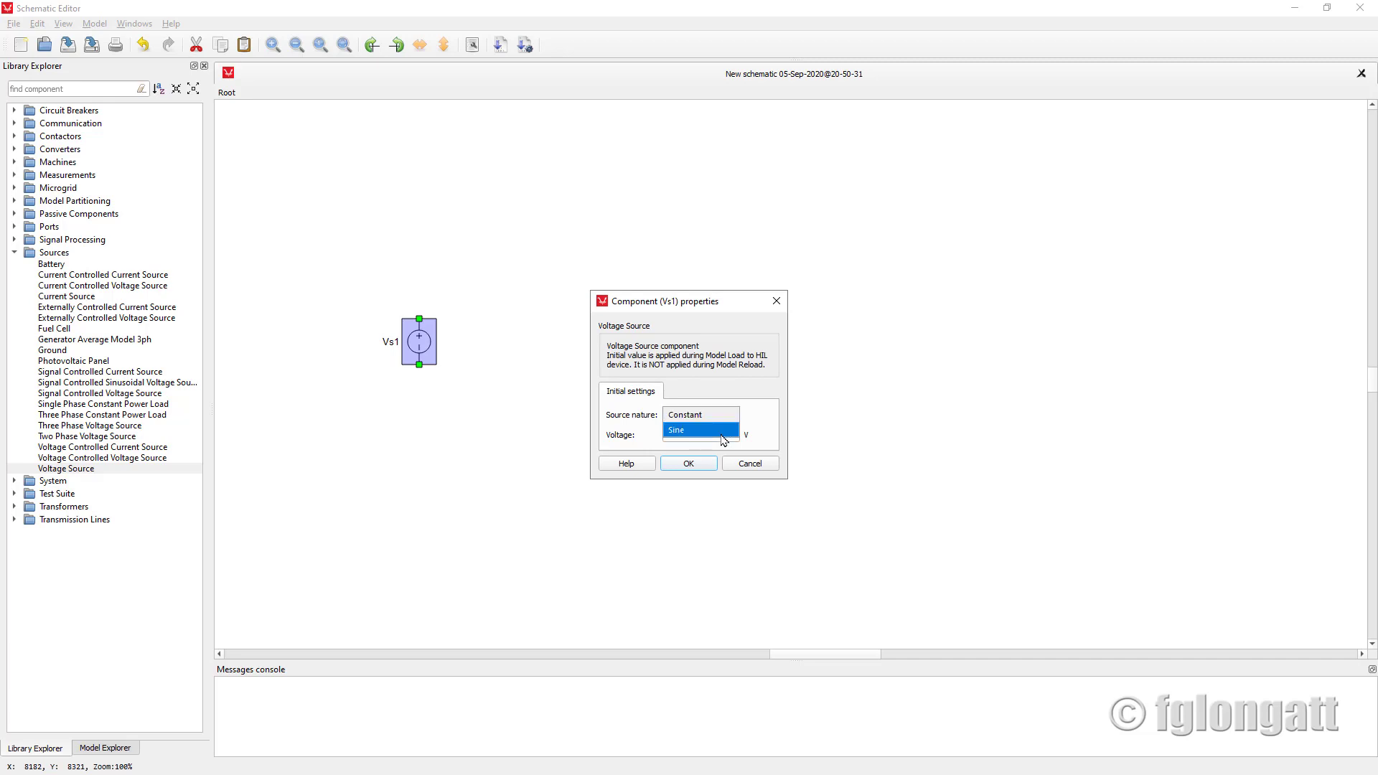
pyautogui.click(723, 430)
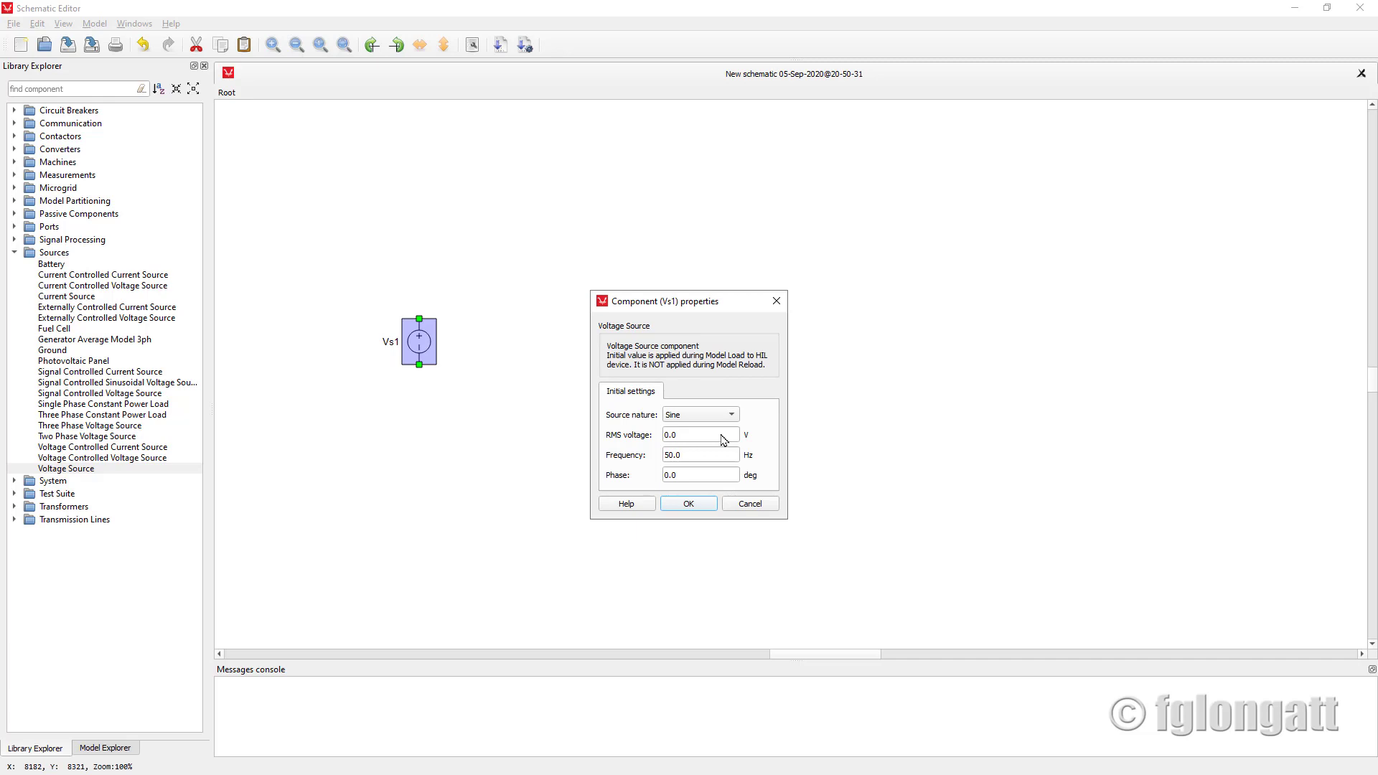
# Step: Set the sine source's RMS voltage to 110 V and its frequency to 60 Hz, and accept the properties
pyautogui.click(673, 432)
pyautogui.moveTo(673, 434); pyautogui.dragTo(642, 430)
pyautogui.press('End')
pyautogui.moveTo(710, 455); pyautogui.dragTo(653, 450)
pyautogui.write('11')
pyautogui.moveTo(688, 434); pyautogui.dragTo(657, 432)
pyautogui.write('110')
pyautogui.press('Tab')
pyautogui.write('60')
pyautogui.click(701, 504)
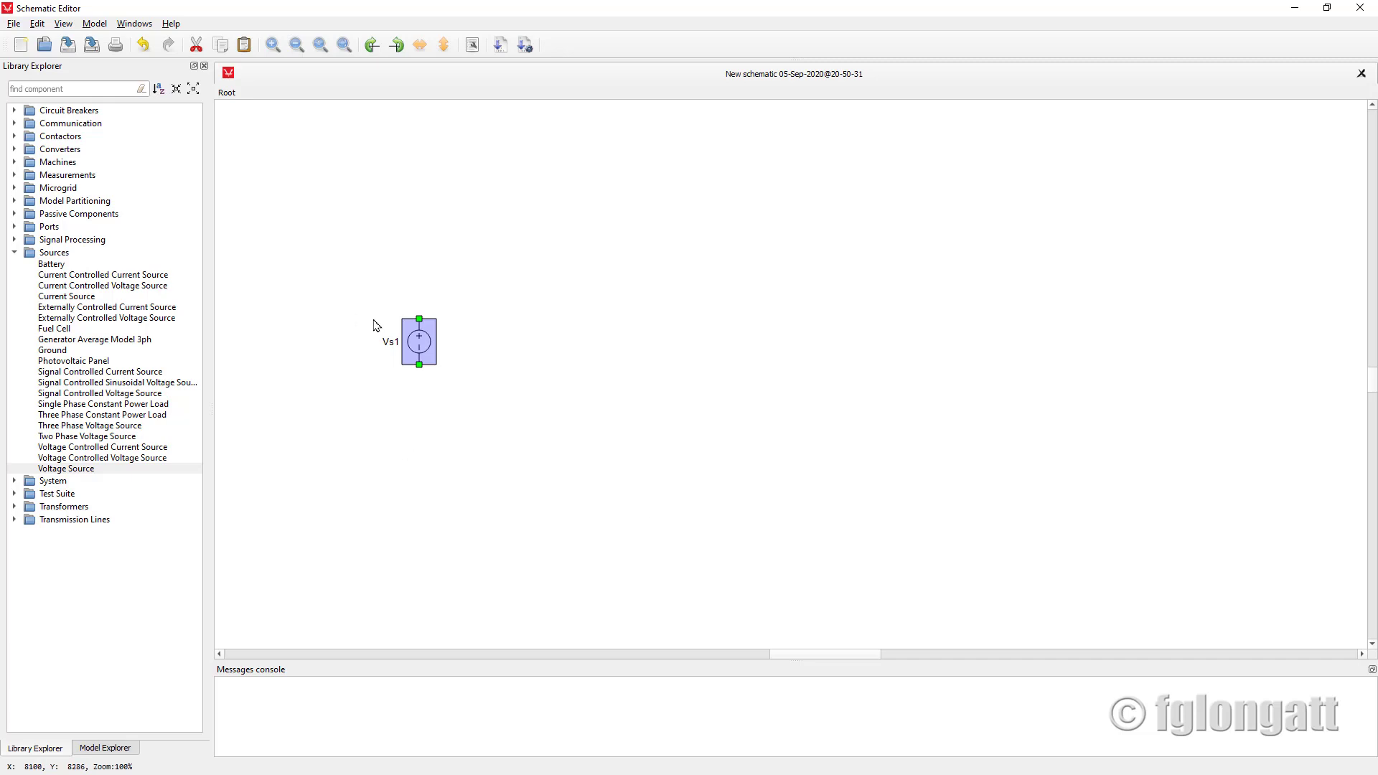
pyautogui.moveTo(426, 359)
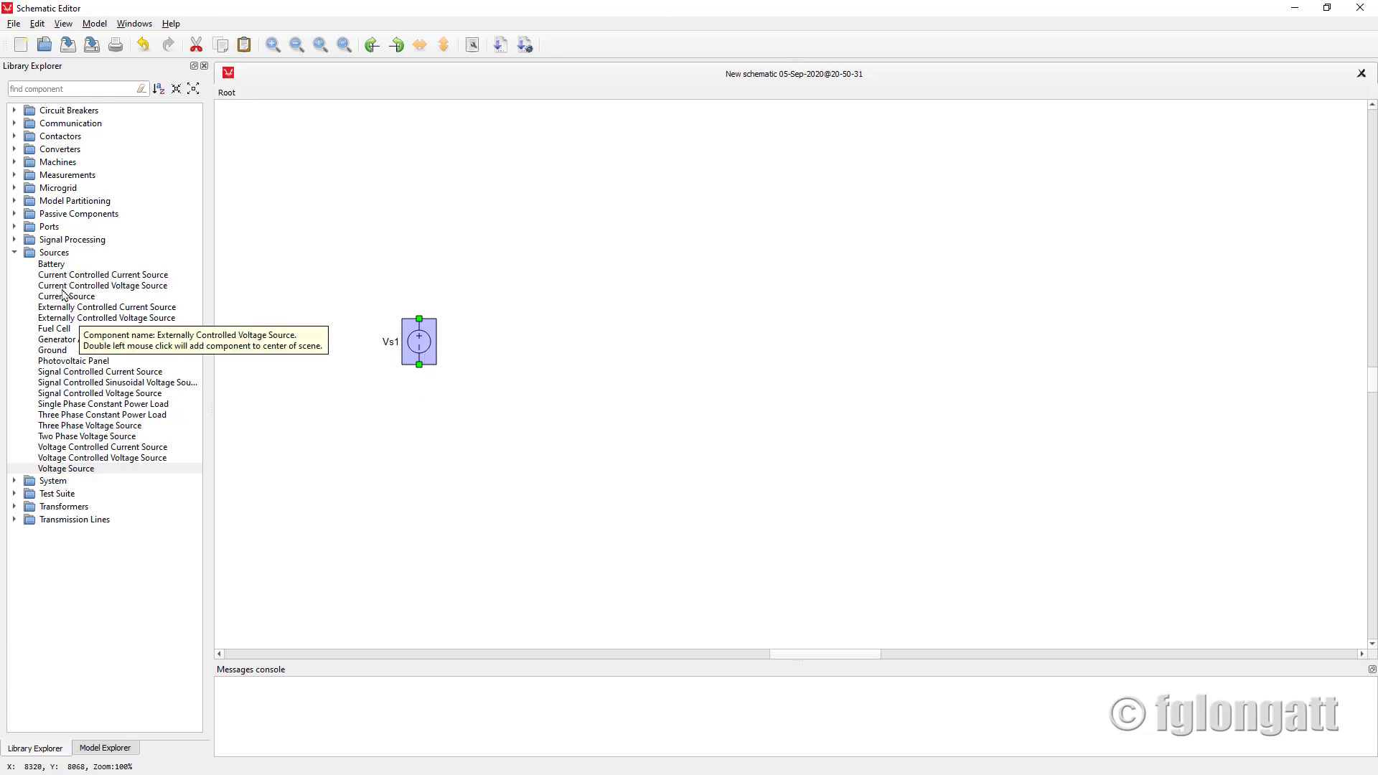
# Step: Search the component library for Resistor and place one above and beside the voltage source
pyautogui.click(16, 254)
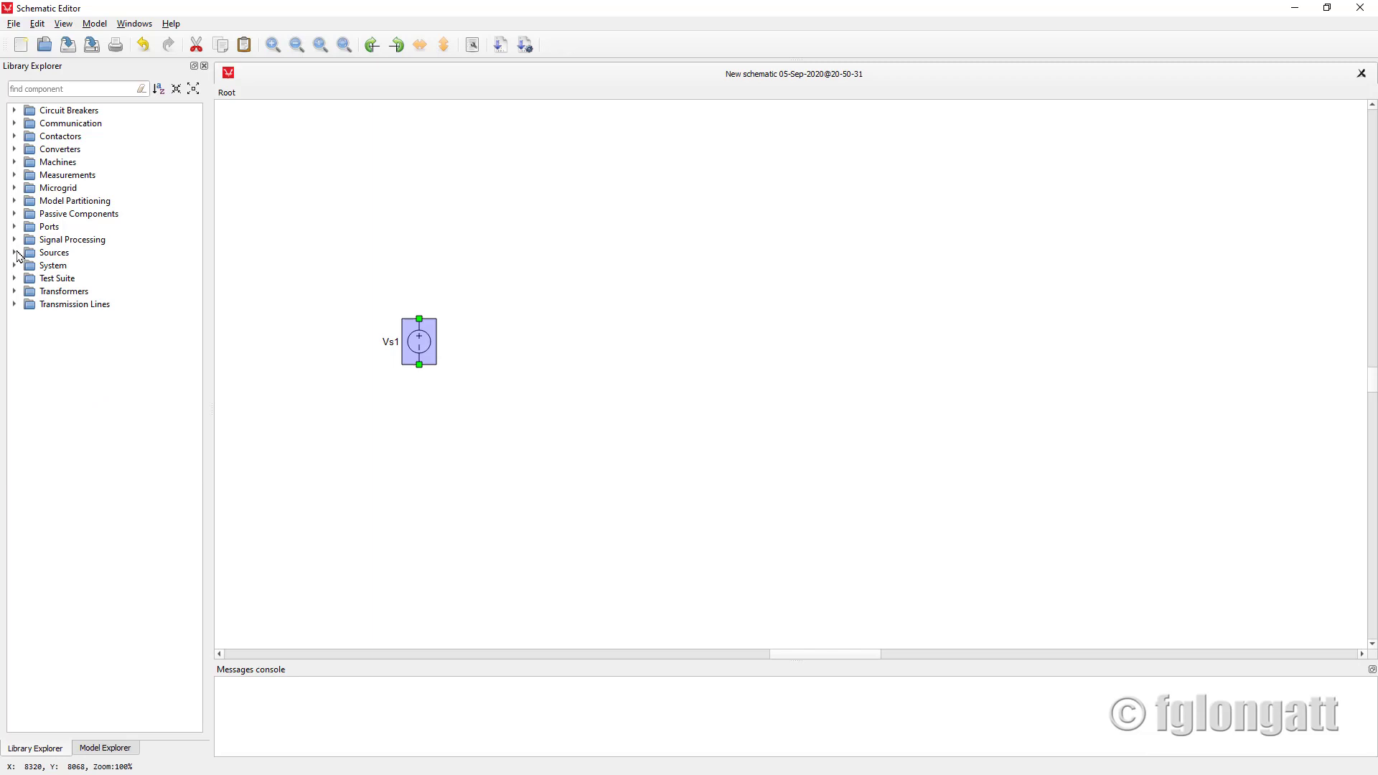
pyautogui.click(15, 213)
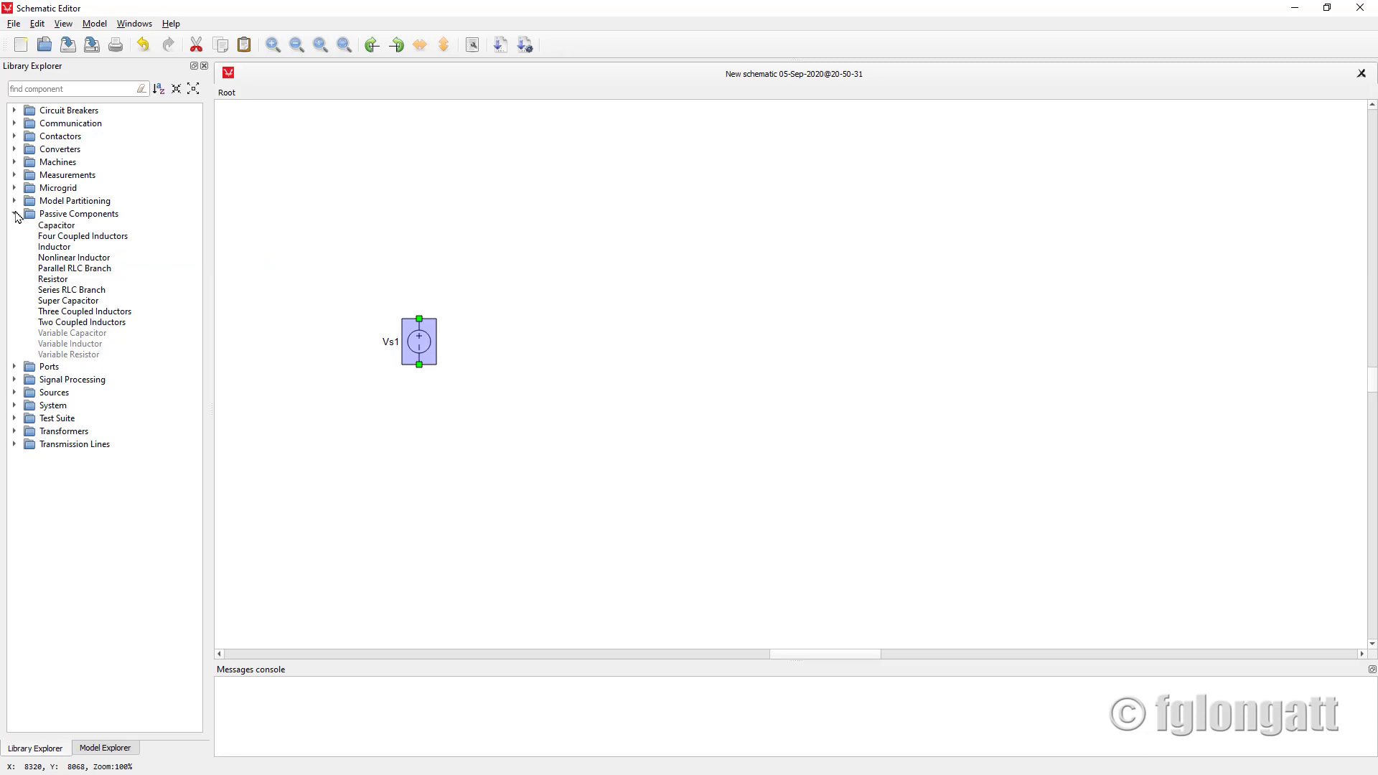
pyautogui.click(43, 88)
pyautogui.write('Resi')
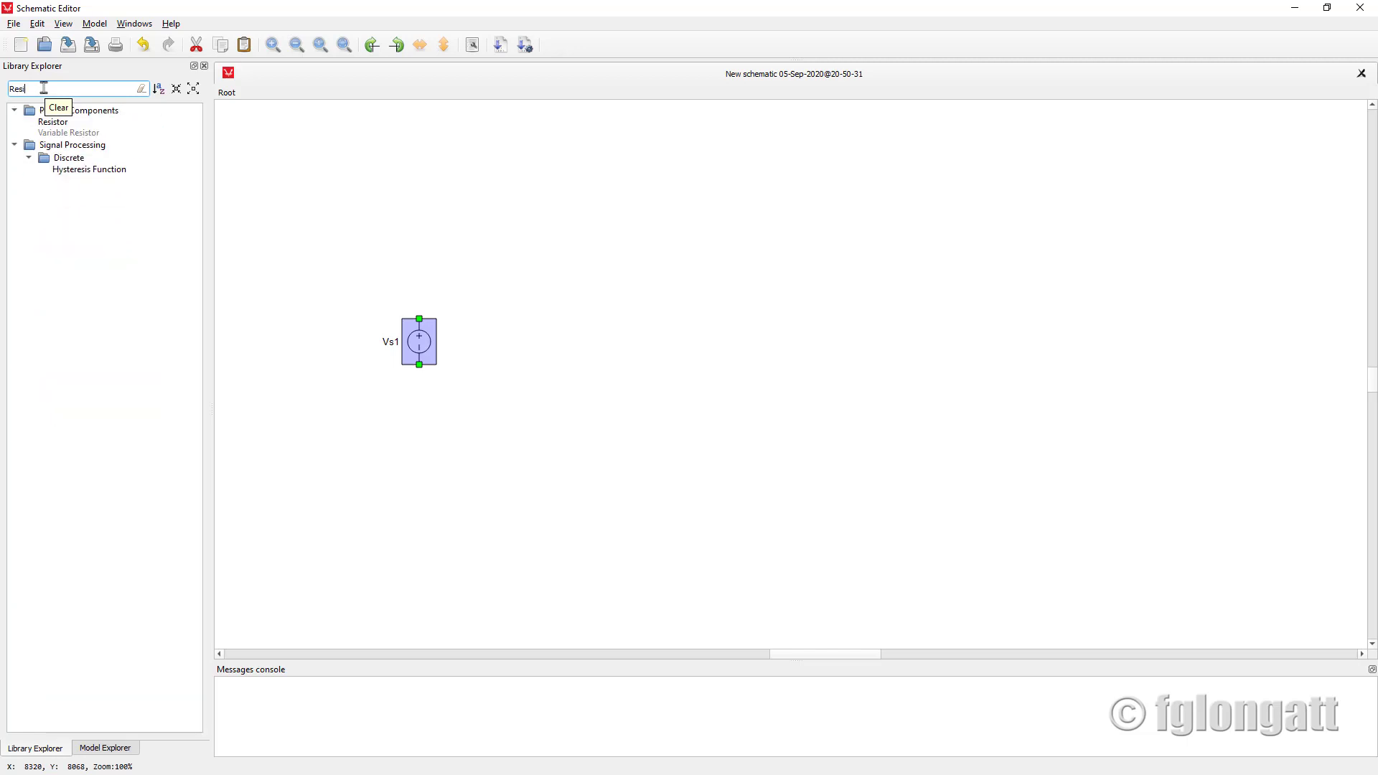
pyautogui.write('stor')
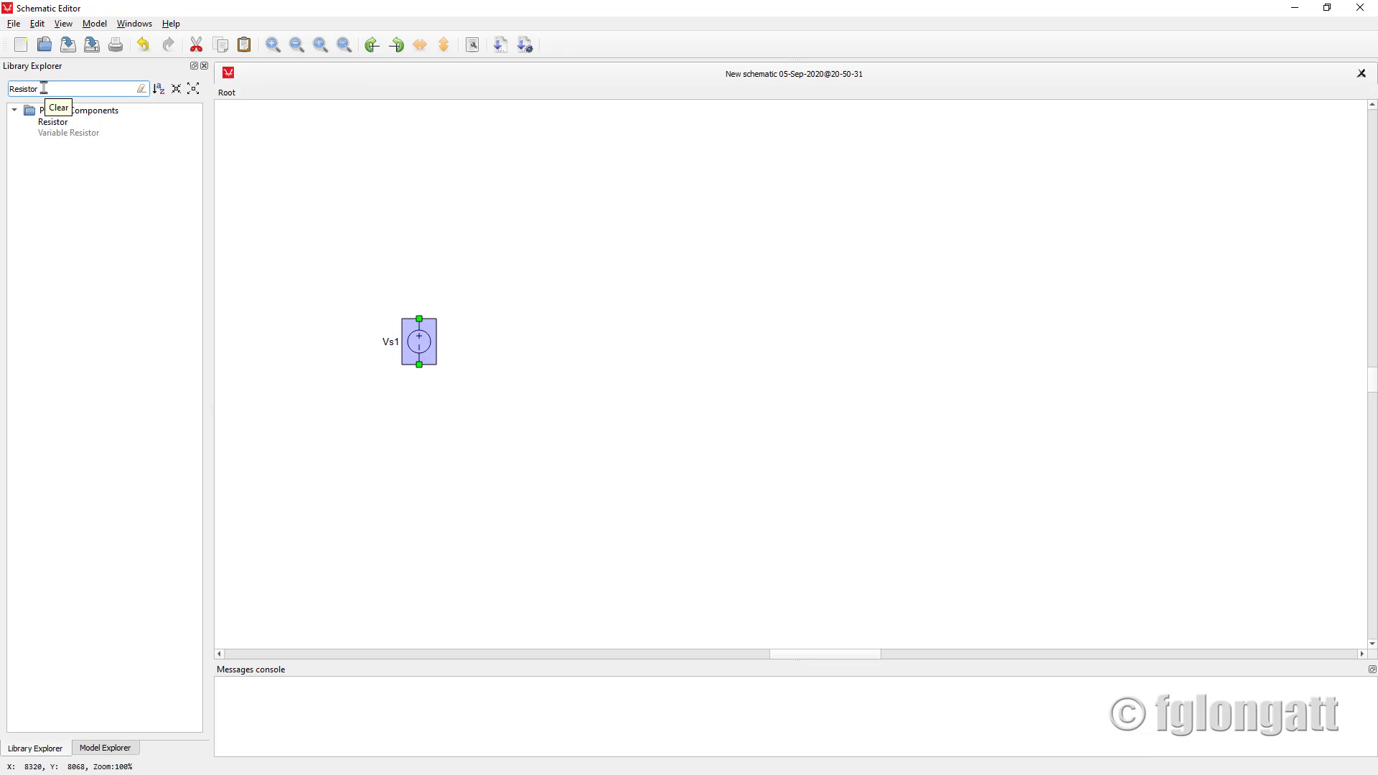
pyautogui.moveTo(56, 122); pyautogui.dragTo(513, 301)
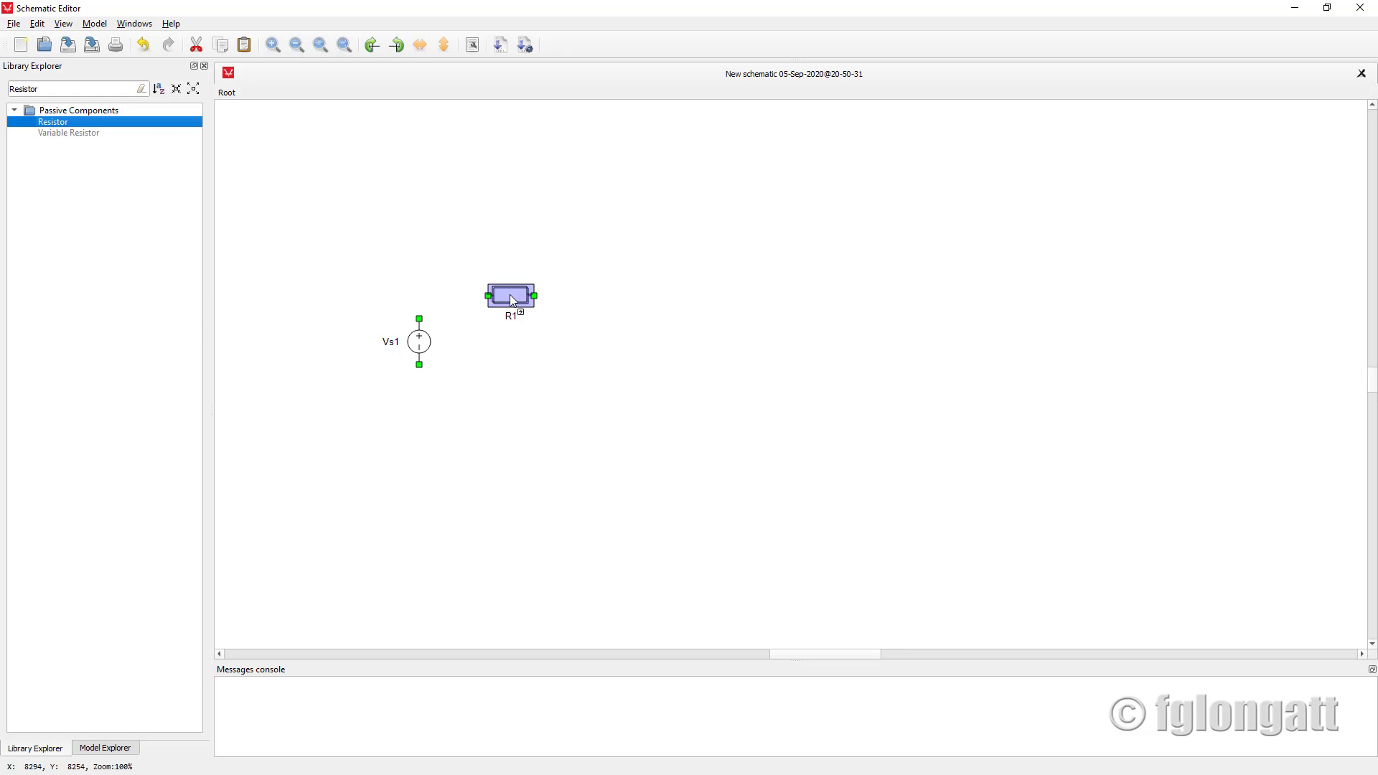
# Step: Find an Inductor in the component library, place it beyond the resistor, clear the search and rotate the inductor 90° clockwise
pyautogui.moveTo(40, 89); pyautogui.dragTo(5, 87)
pyautogui.write('Indur')
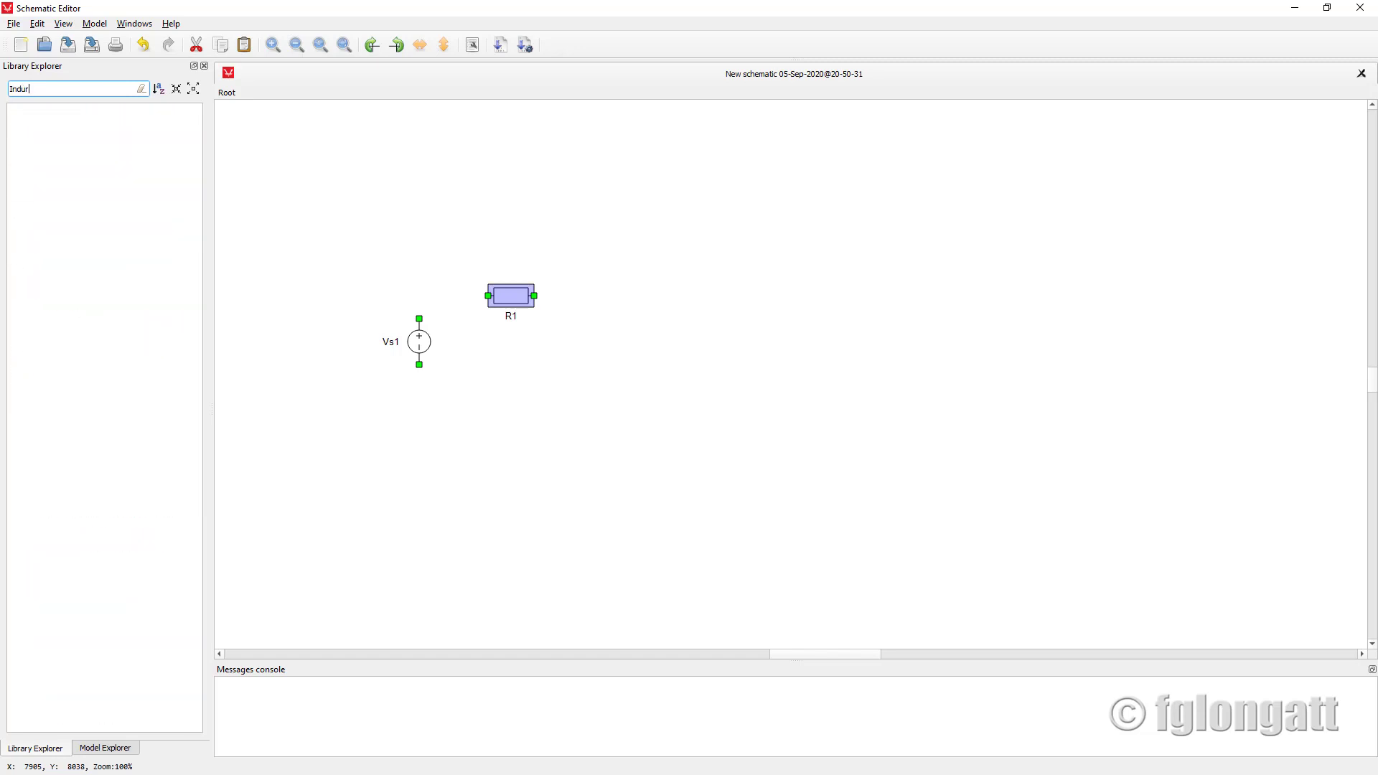
pyautogui.press('BackSpace')
pyautogui.write('ctor')
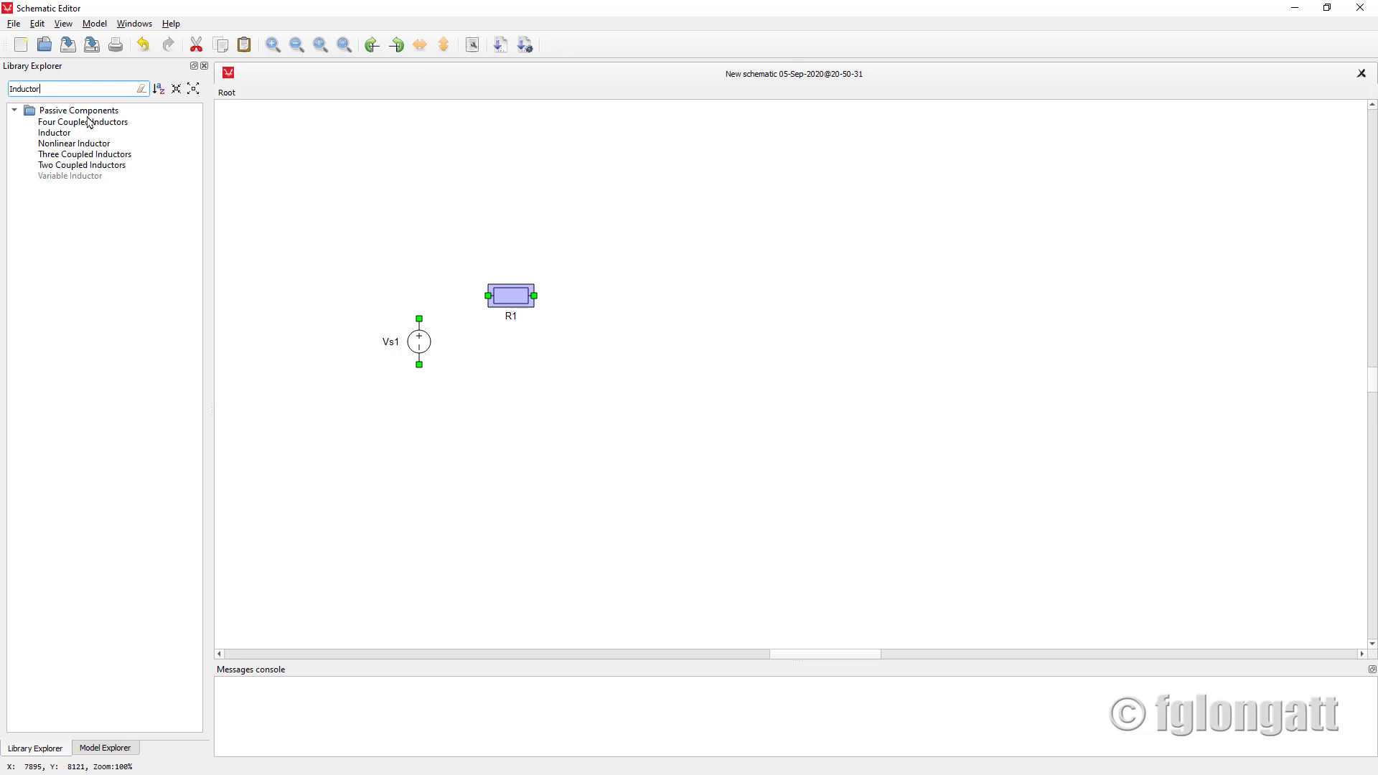
pyautogui.click(58, 137)
pyautogui.moveTo(58, 138); pyautogui.dragTo(628, 354)
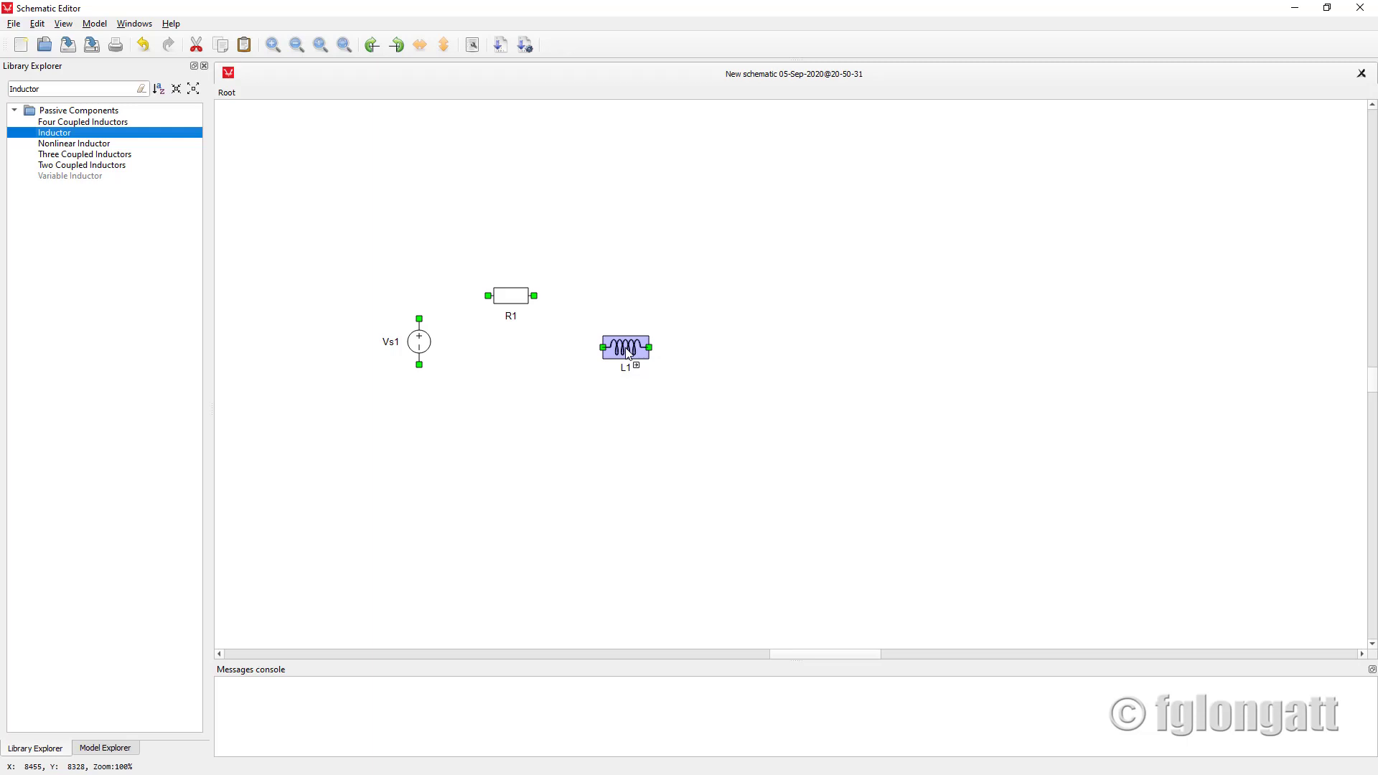
pyautogui.doubleClick(57, 89)
pyautogui.press('BackSpace')
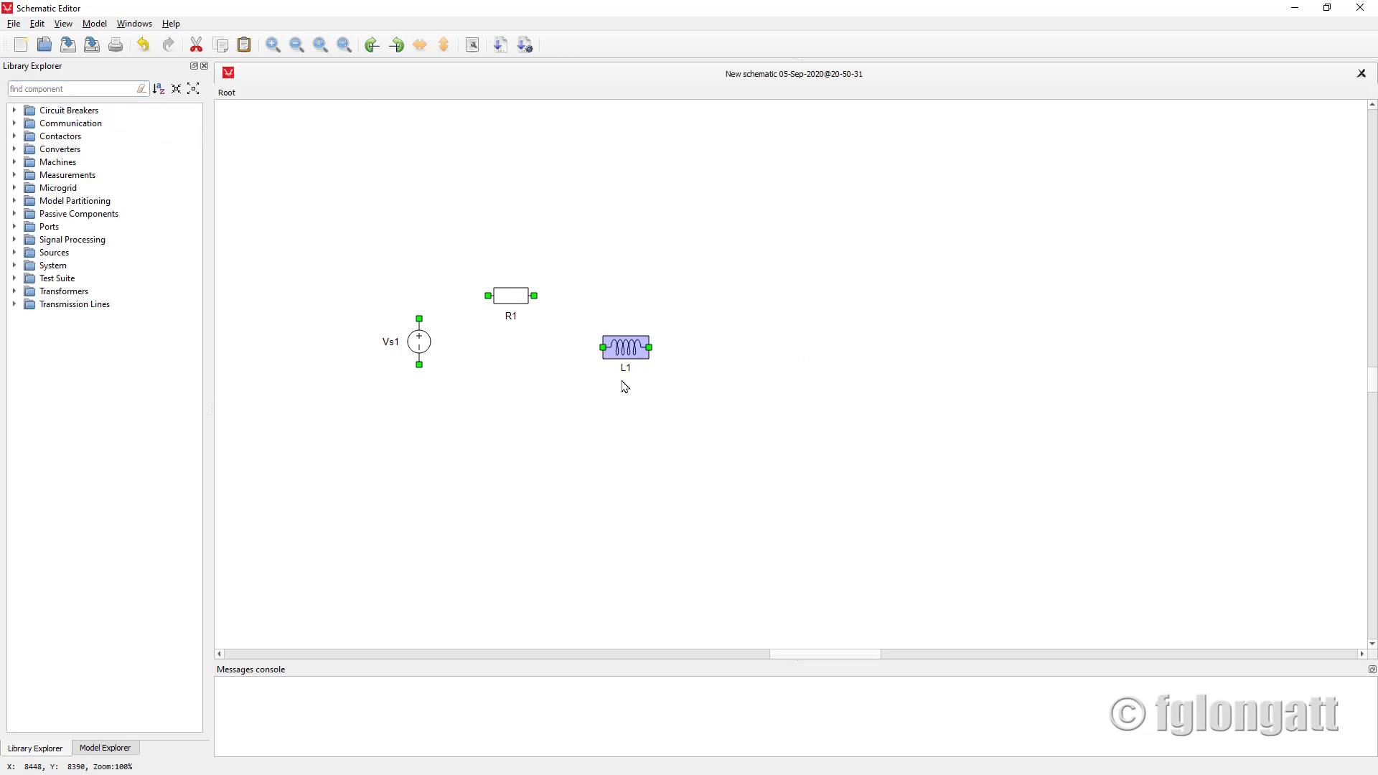
pyautogui.moveTo(629, 347)
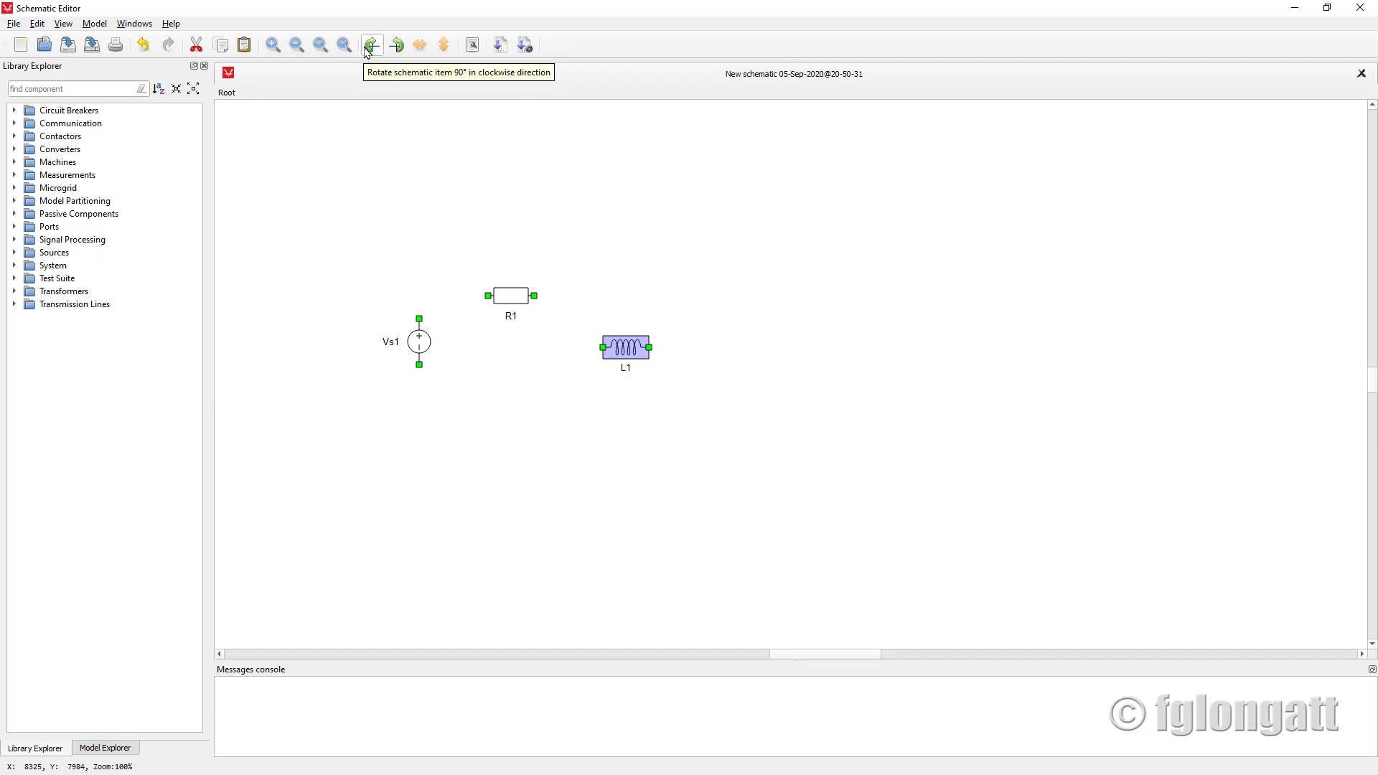
pyautogui.click(369, 46)
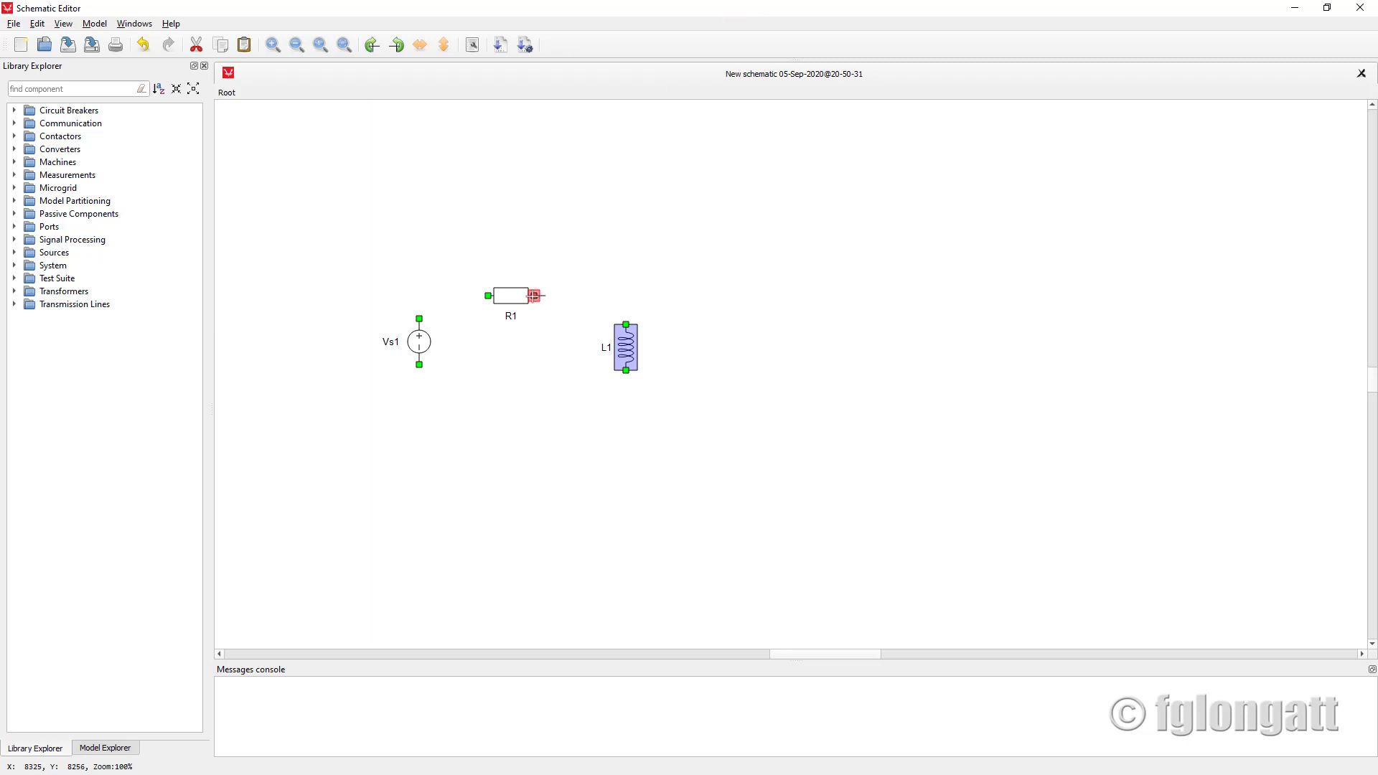
# Step: Wire the voltage source, resistor and inductor into a closed series loop, with the return wire lowered beneath the components
pyautogui.moveTo(534, 295); pyautogui.dragTo(625, 323)
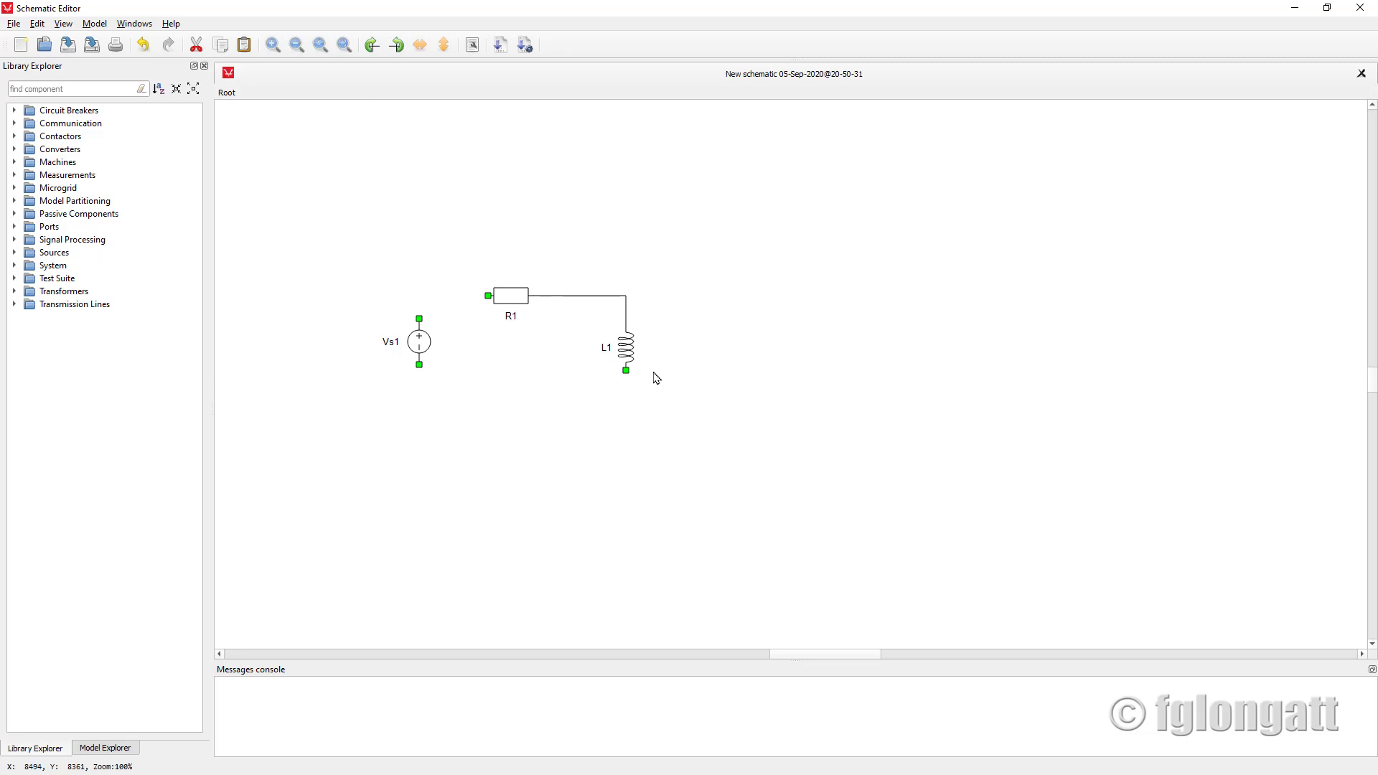
pyautogui.moveTo(626, 370); pyautogui.dragTo(420, 365)
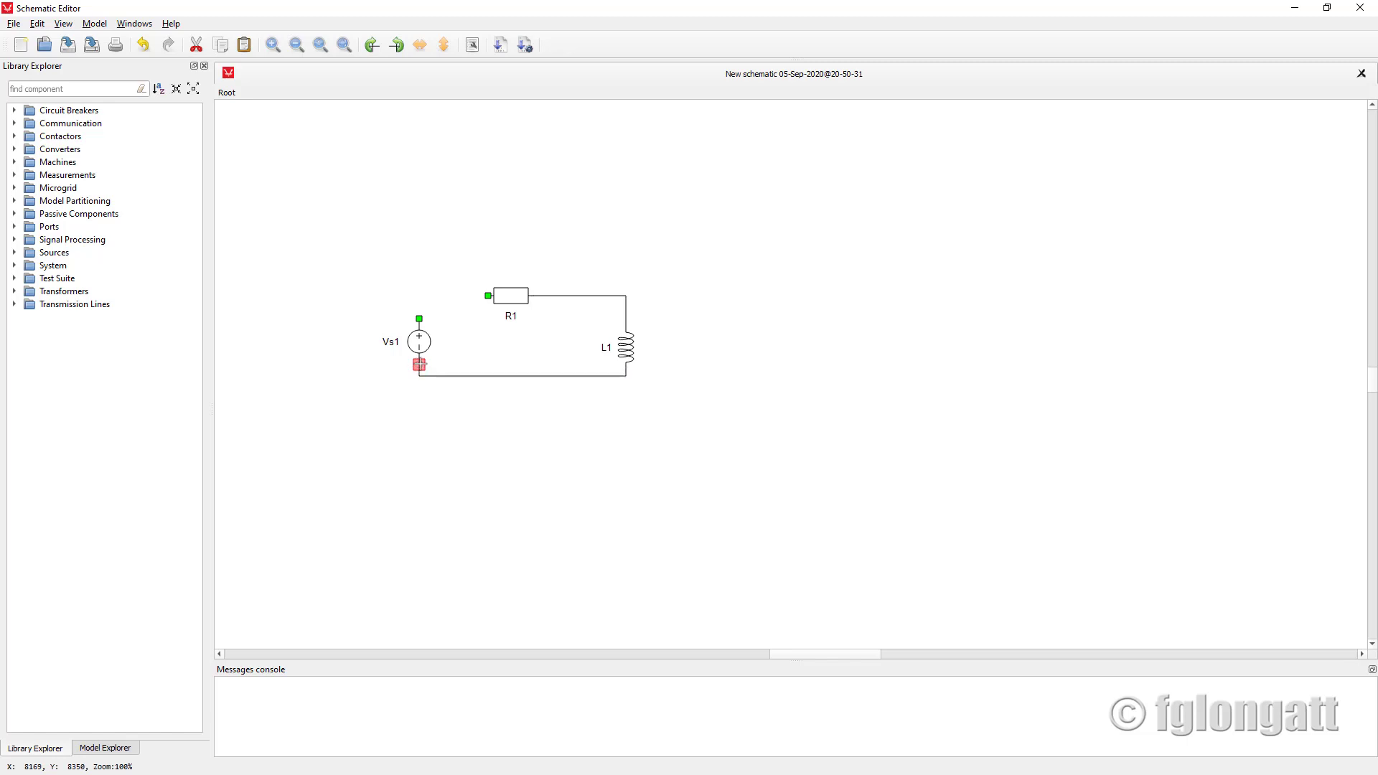
pyautogui.moveTo(524, 376); pyautogui.dragTo(529, 414)
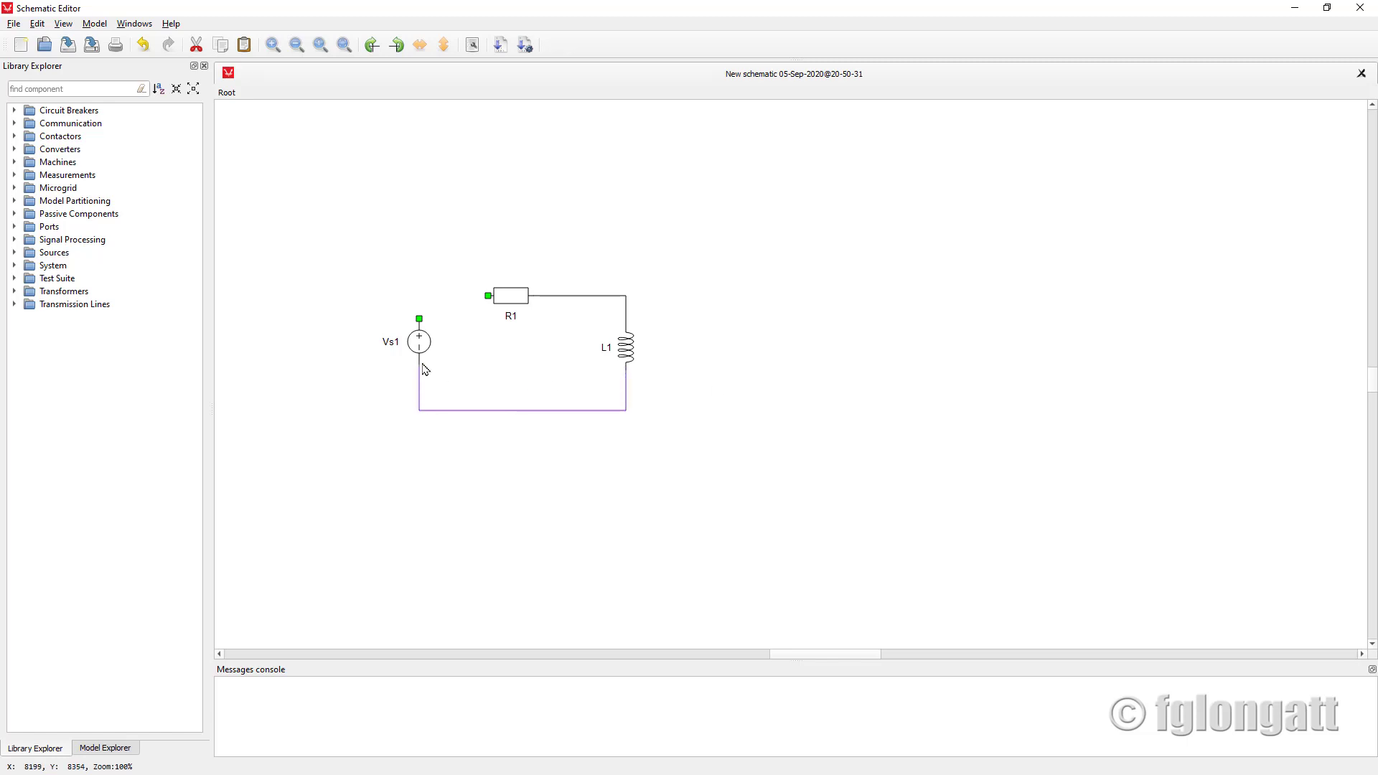
pyautogui.moveTo(419, 318); pyautogui.dragTo(488, 296)
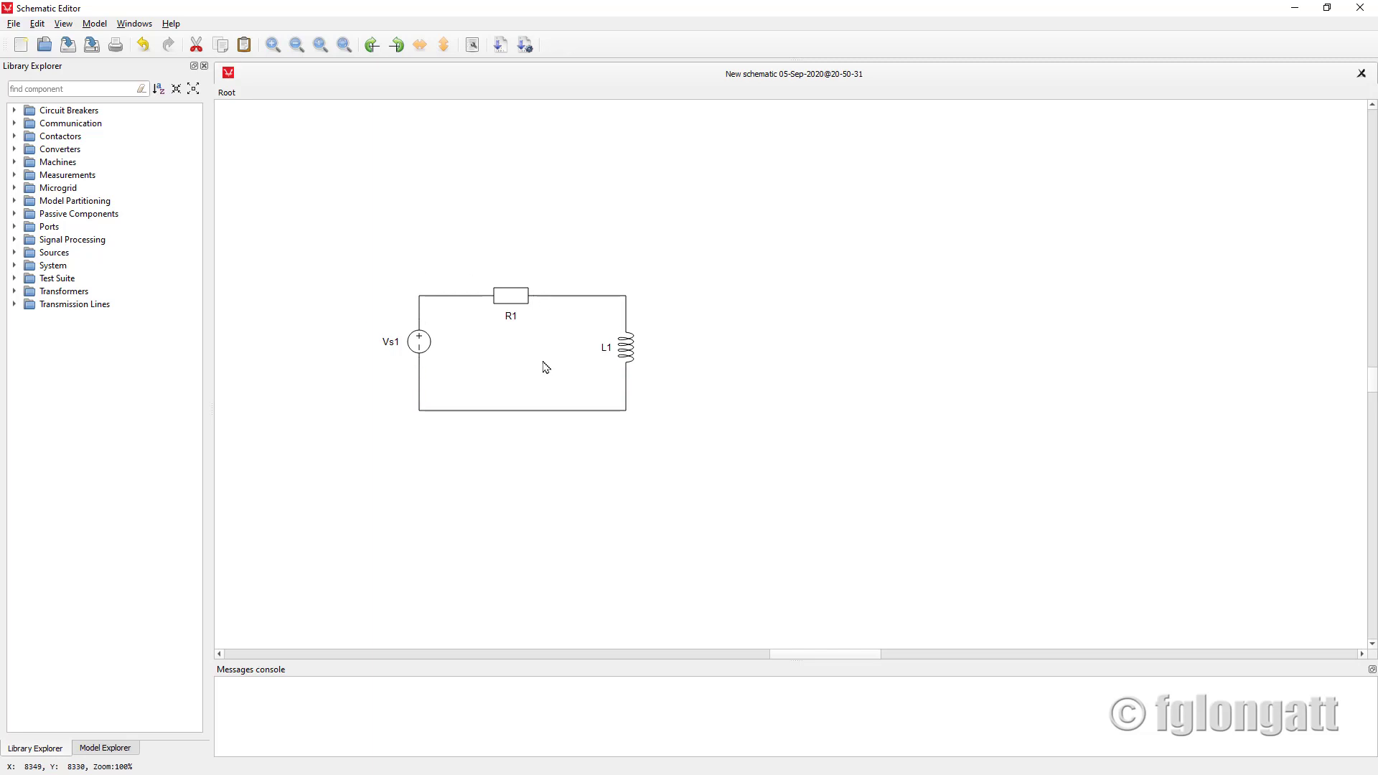
pyautogui.moveTo(358, 254); pyautogui.dragTo(648, 445)
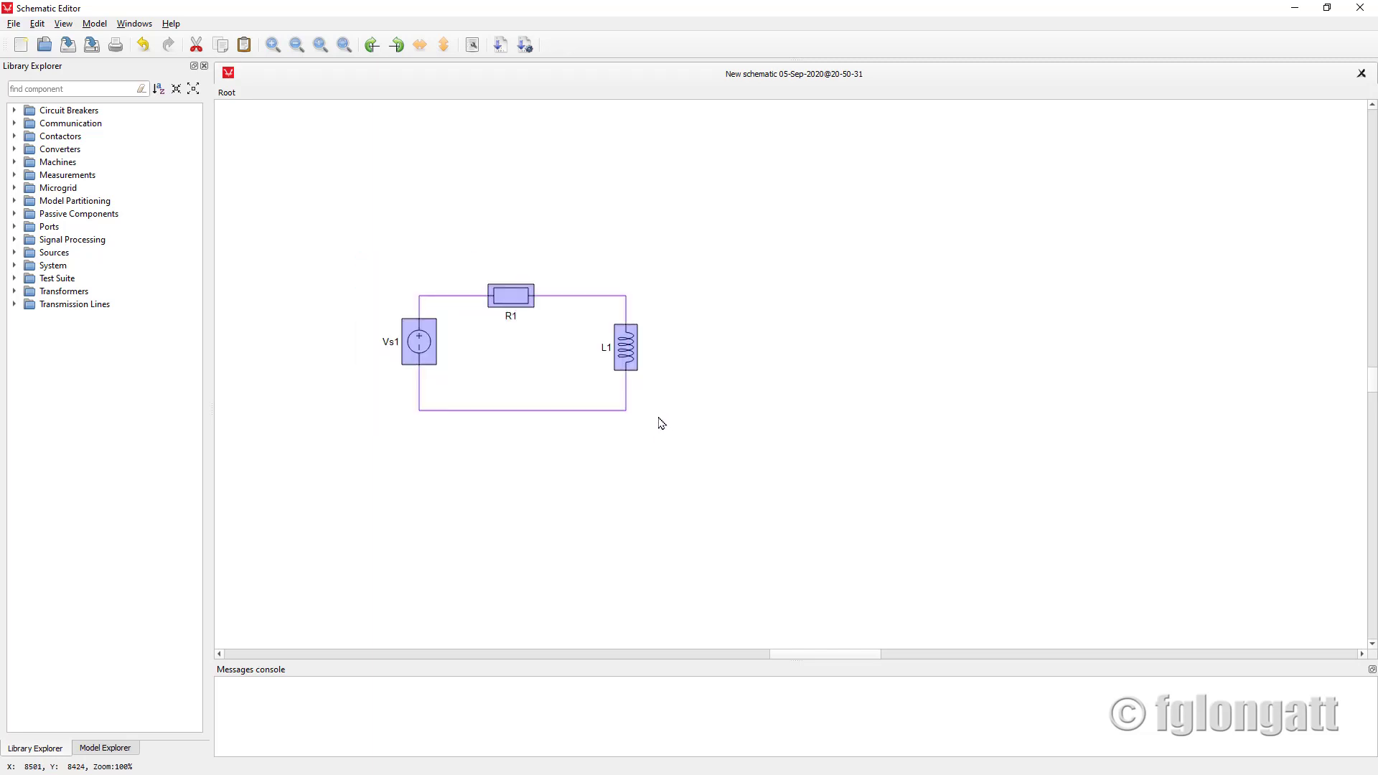
pyautogui.click(691, 388)
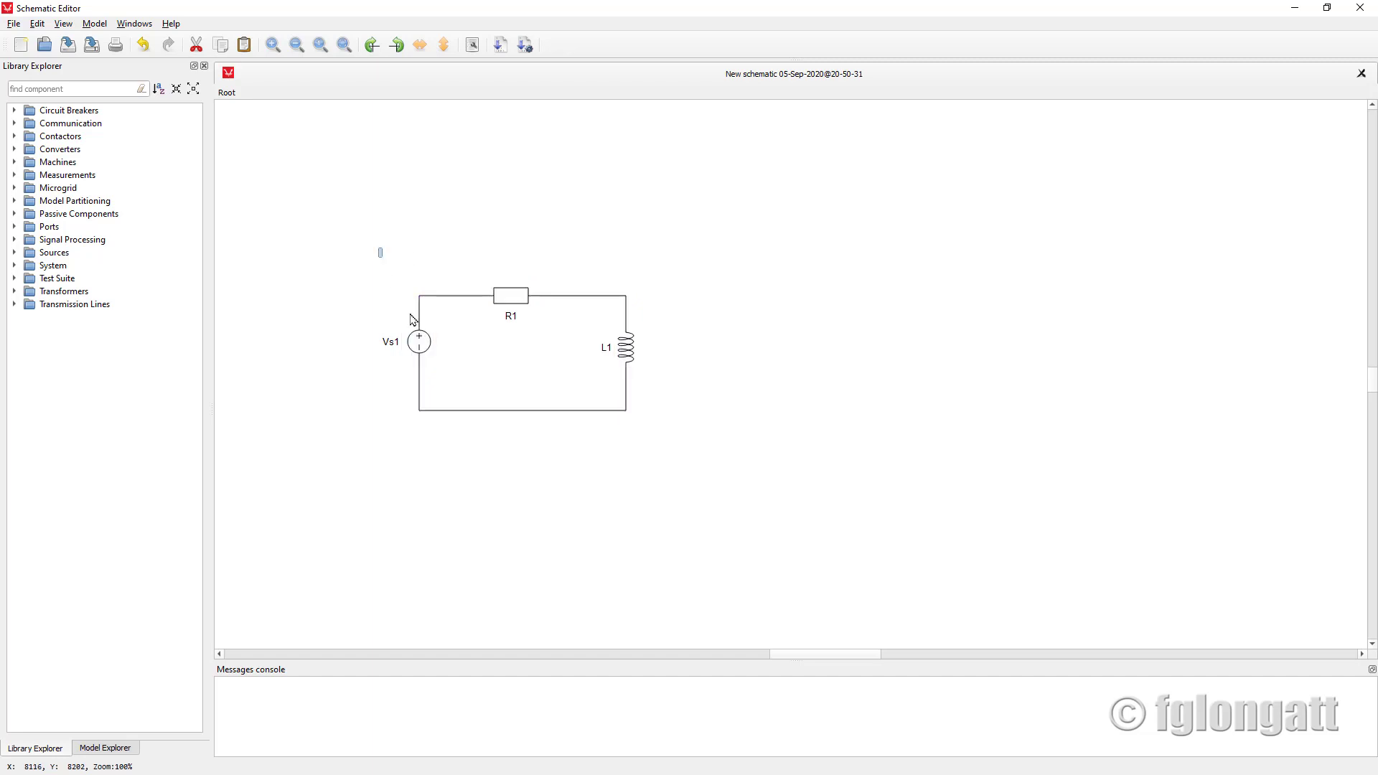
pyautogui.moveTo(378, 248); pyautogui.dragTo(648, 440)
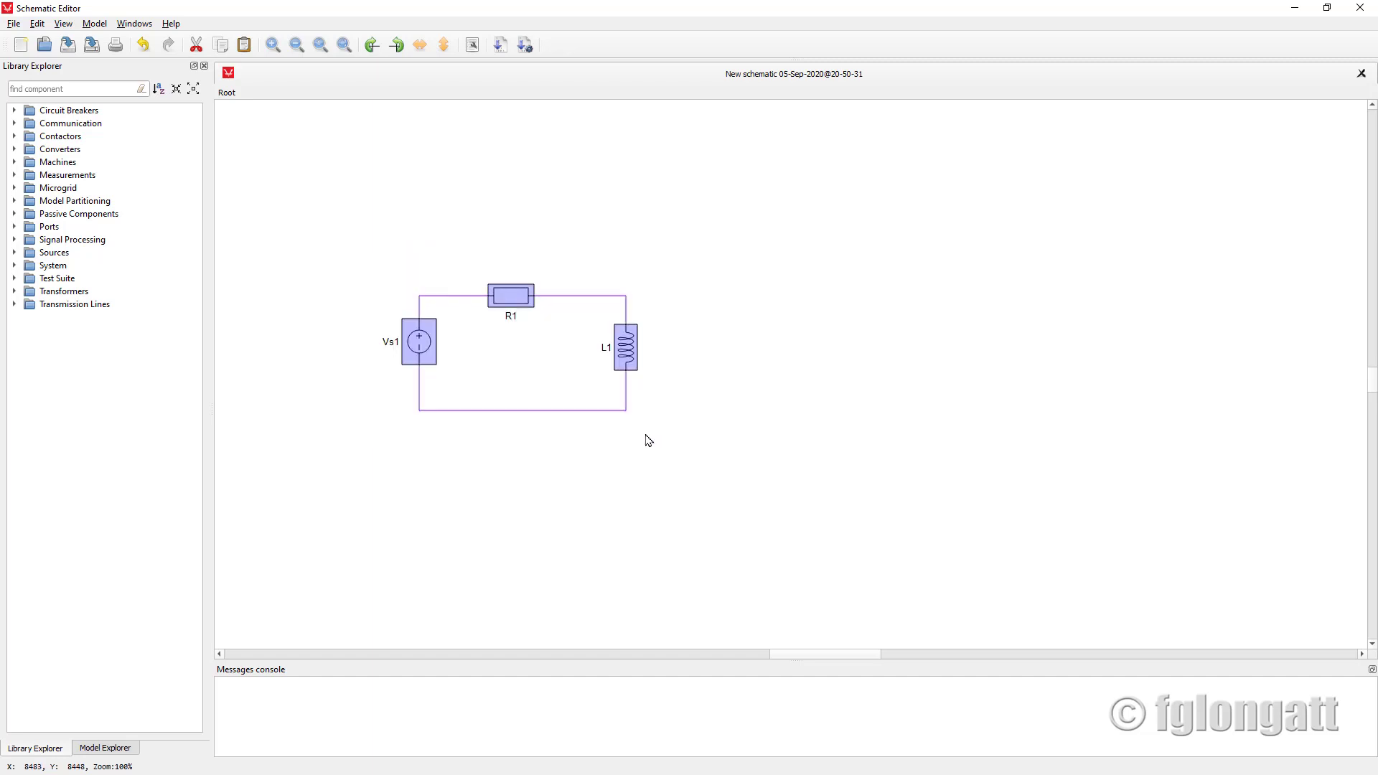
pyautogui.click(648, 441)
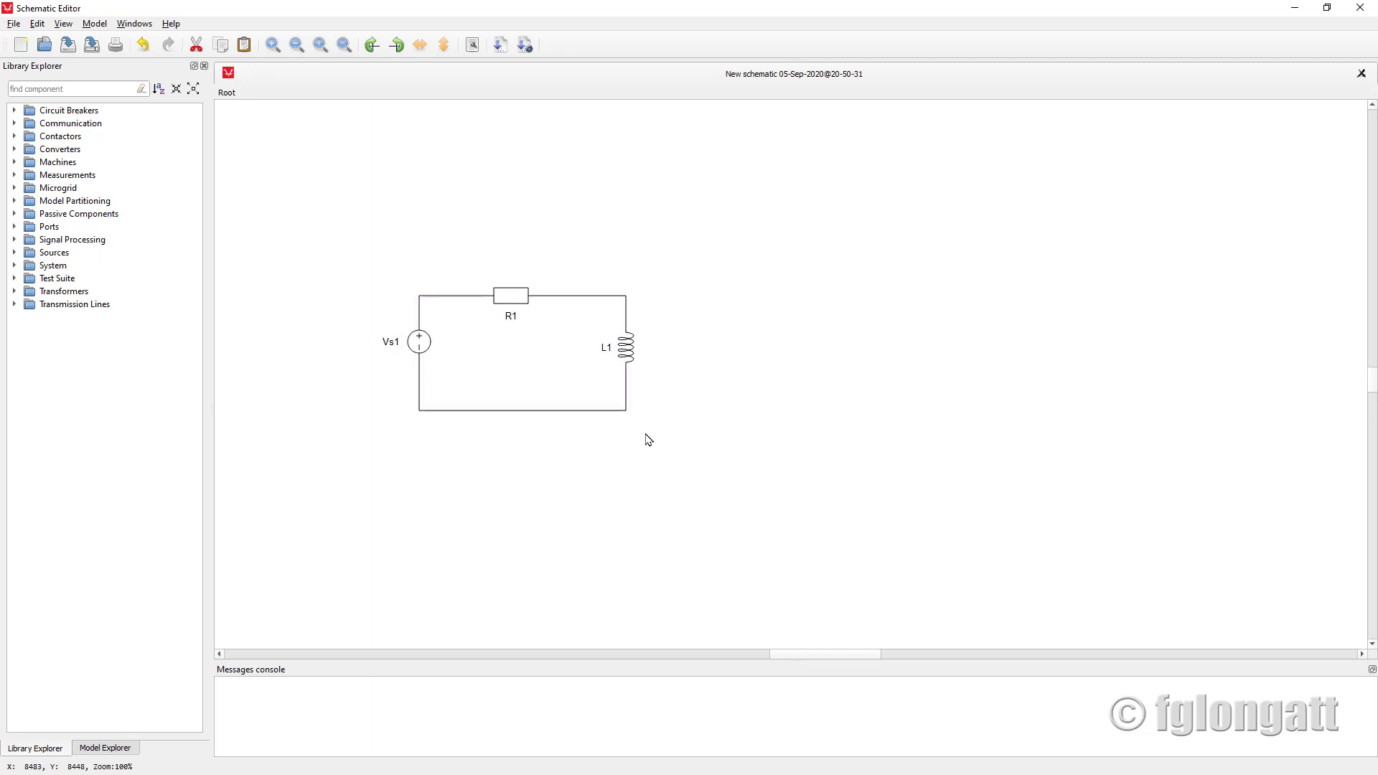
# Step: Review the resistance of R1 and the inductance and initial current of L1, keeping their default values
pyautogui.moveTo(514, 301)
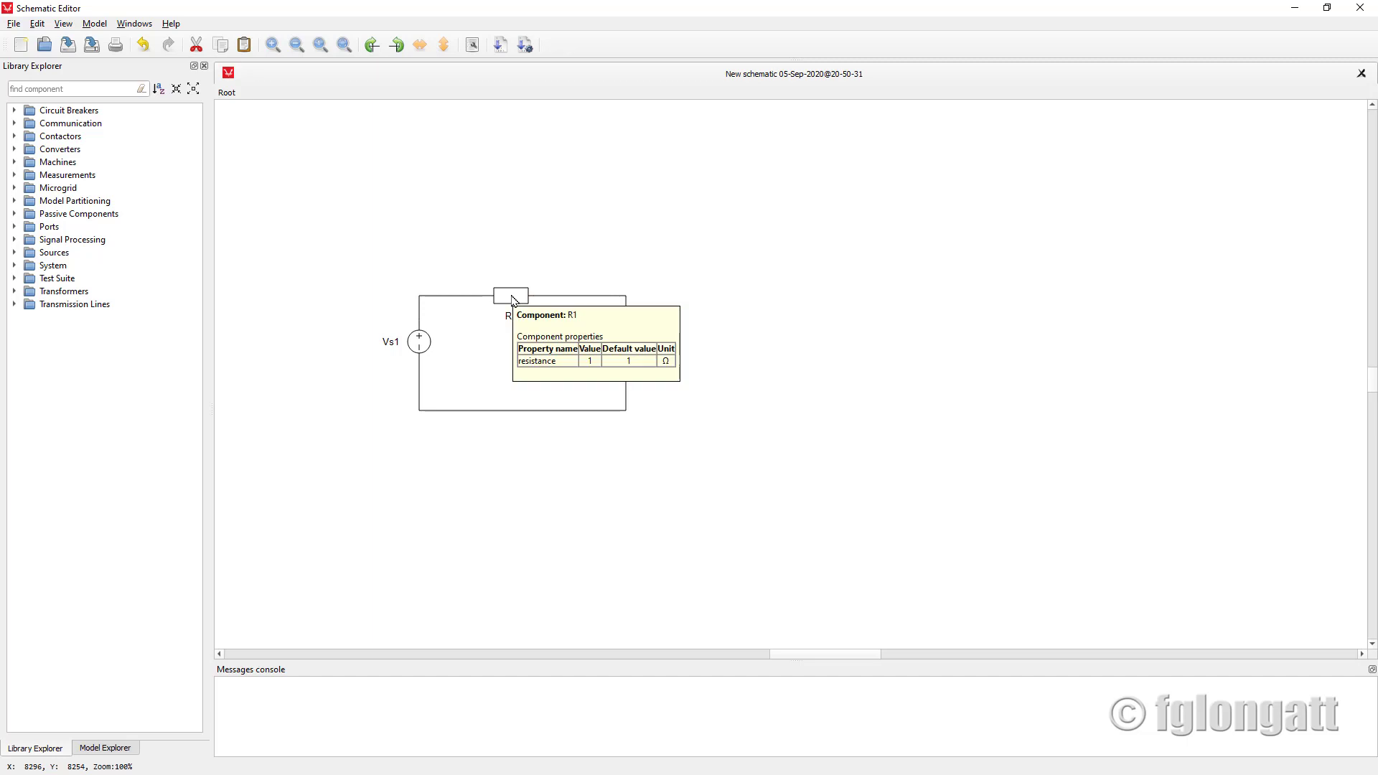
pyautogui.doubleClick(514, 301)
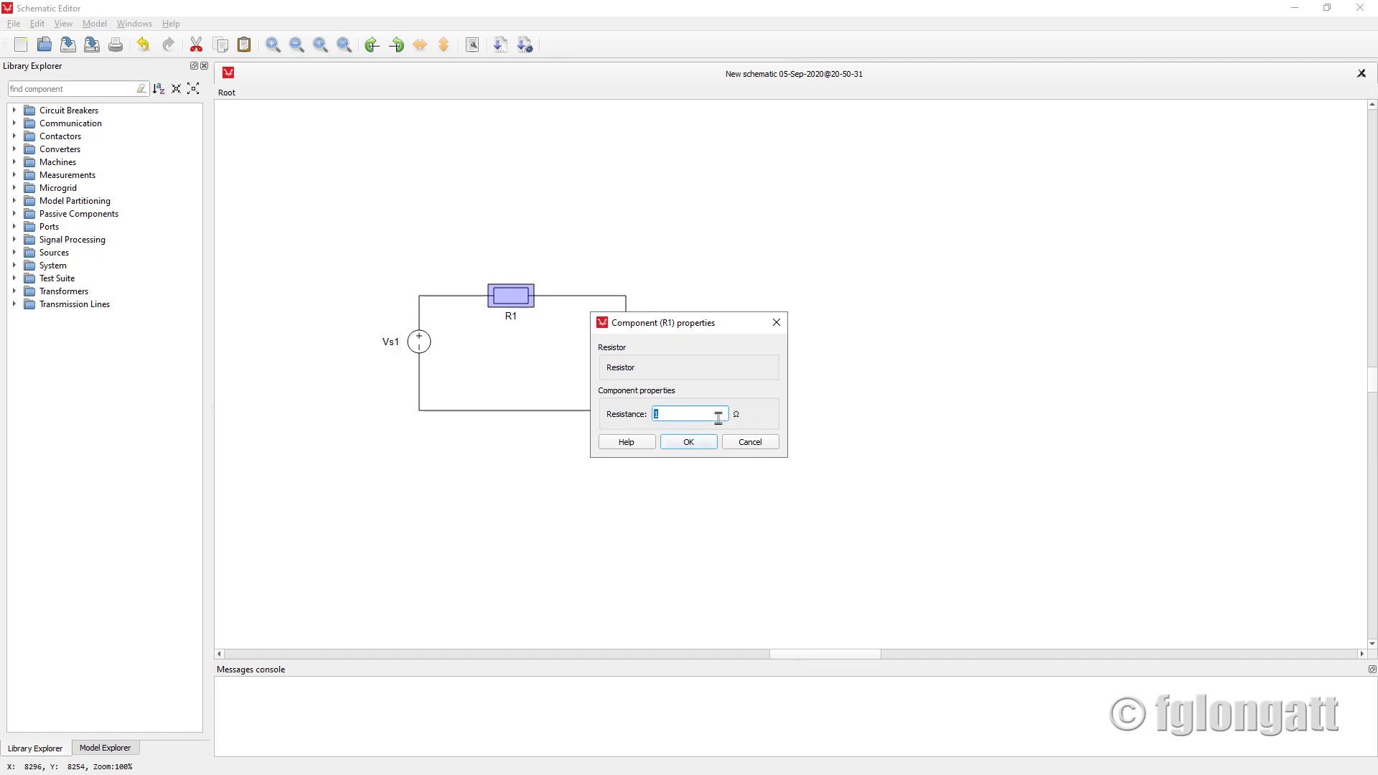
pyautogui.click(694, 442)
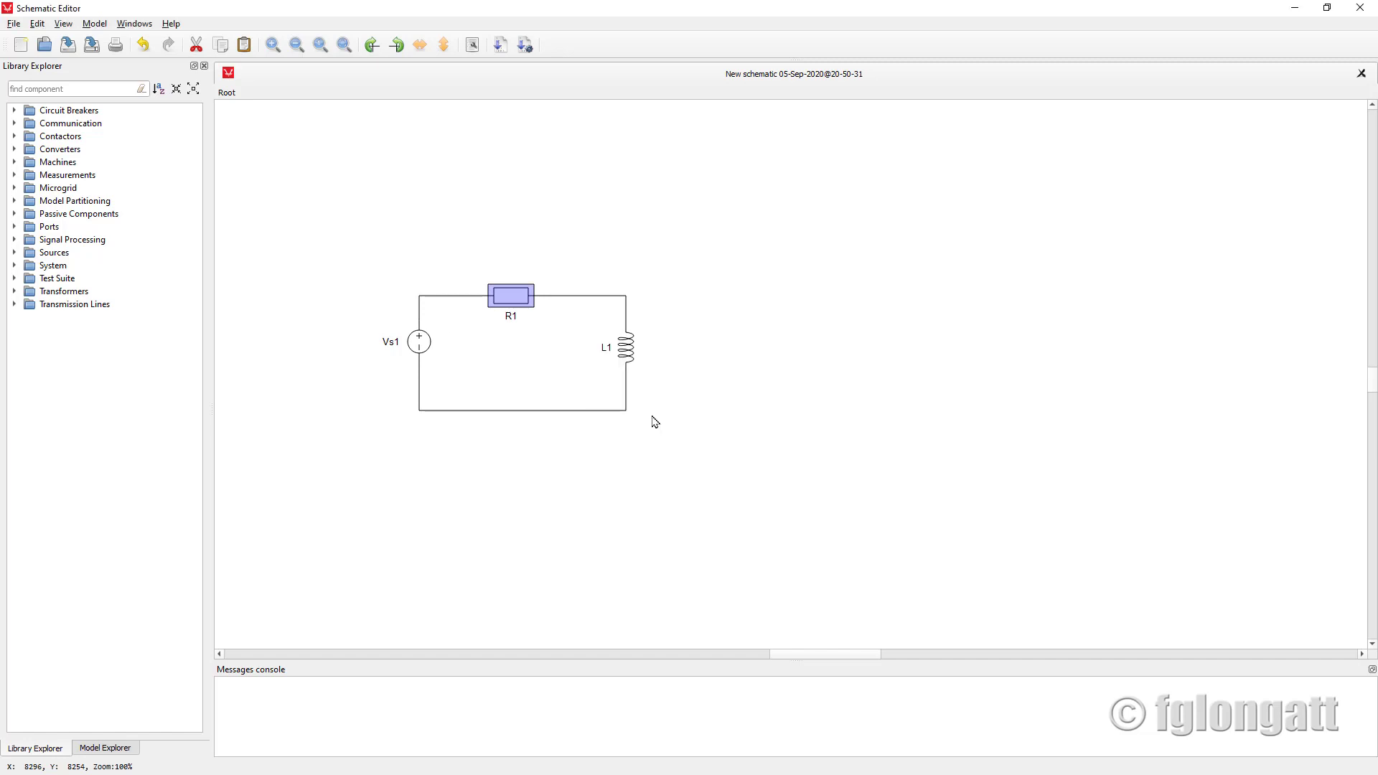
pyautogui.moveTo(506, 306)
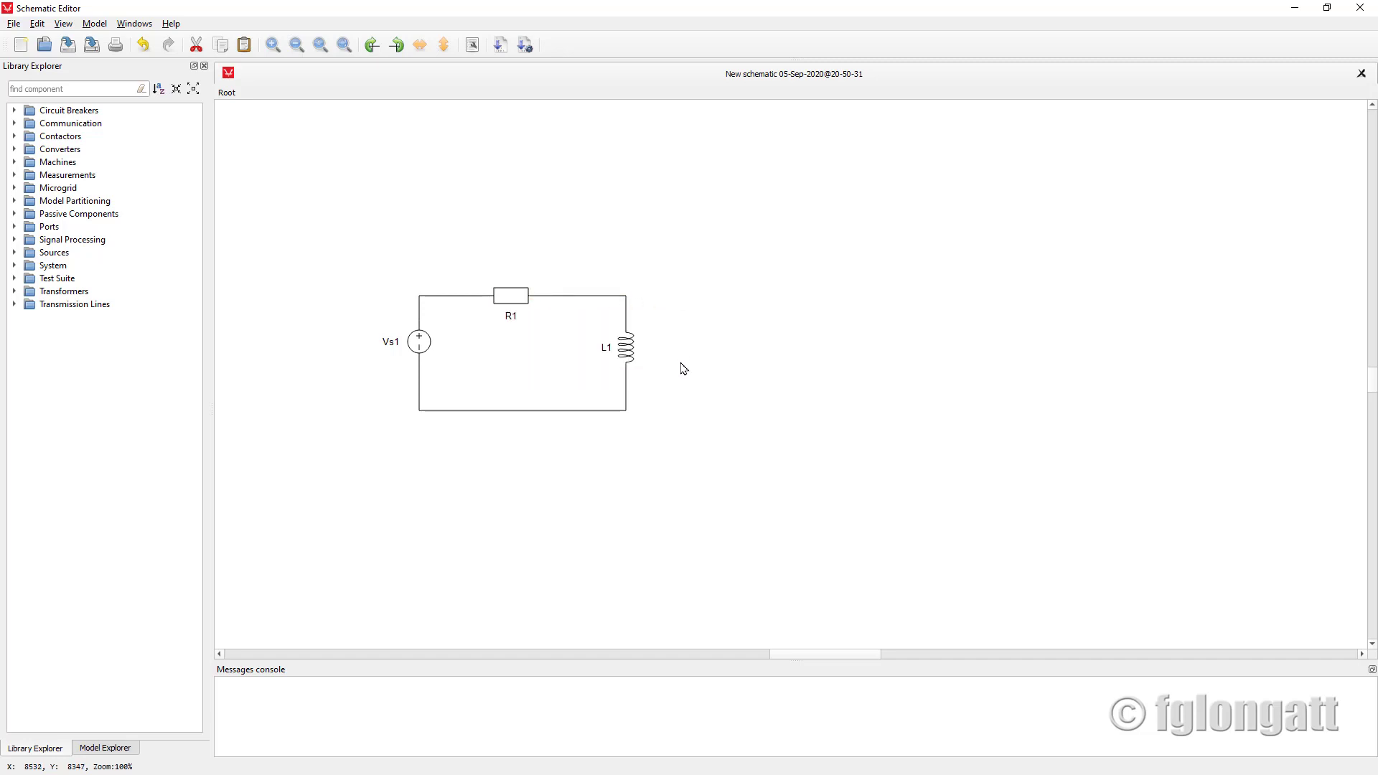
pyautogui.doubleClick(626, 361)
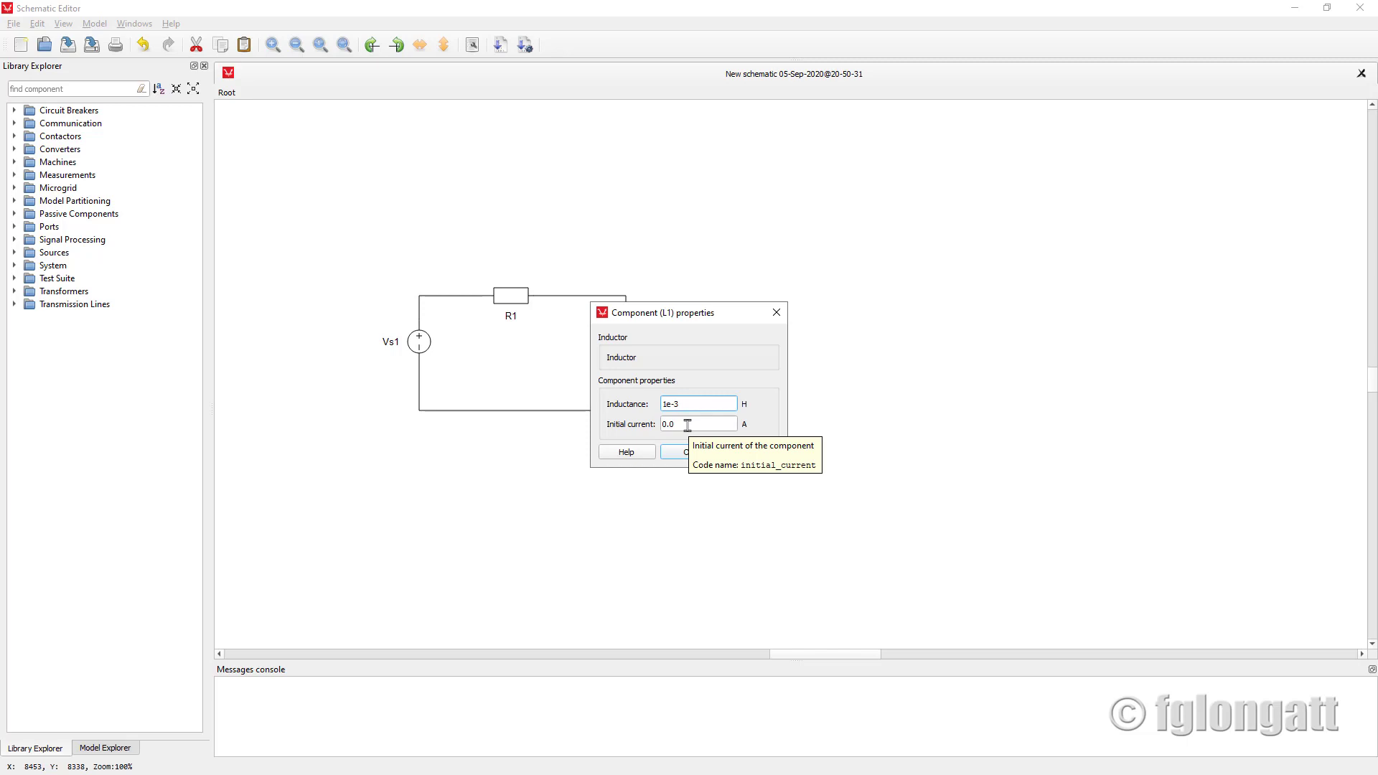
pyautogui.click(690, 454)
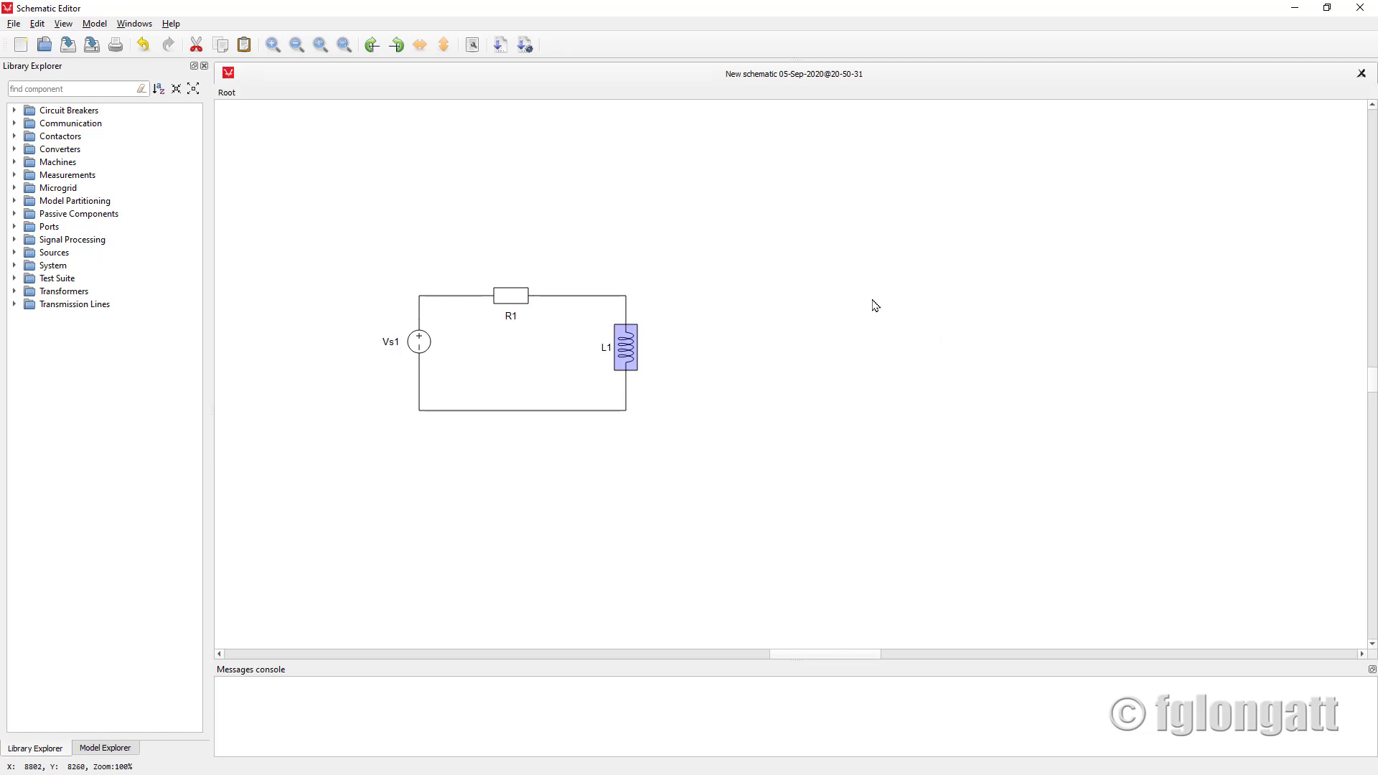
# Step: Compile the model with the messages console enlarged, saving the schematic on the Desktop as RL_circuit
pyautogui.scroll(-2, 872, 310)
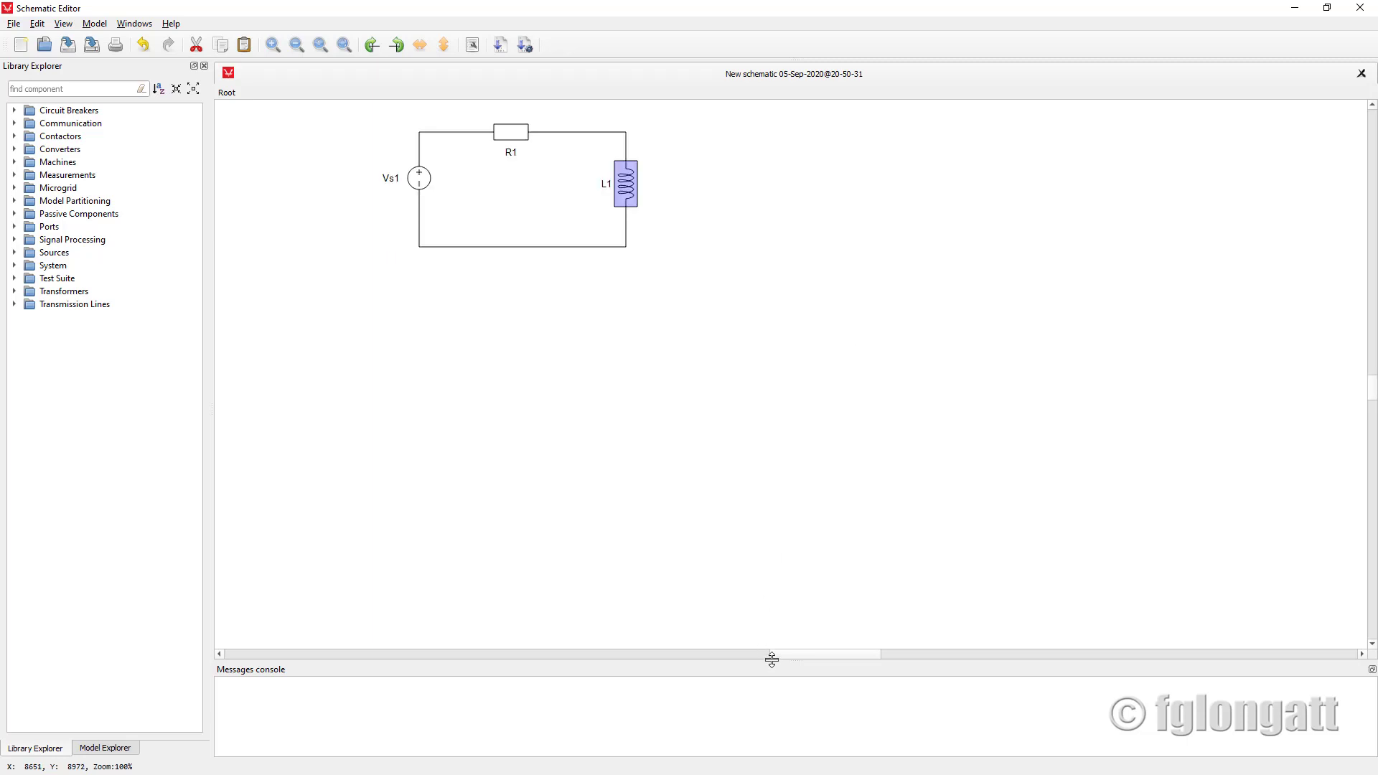
pyautogui.moveTo(771, 658); pyautogui.dragTo(790, 293)
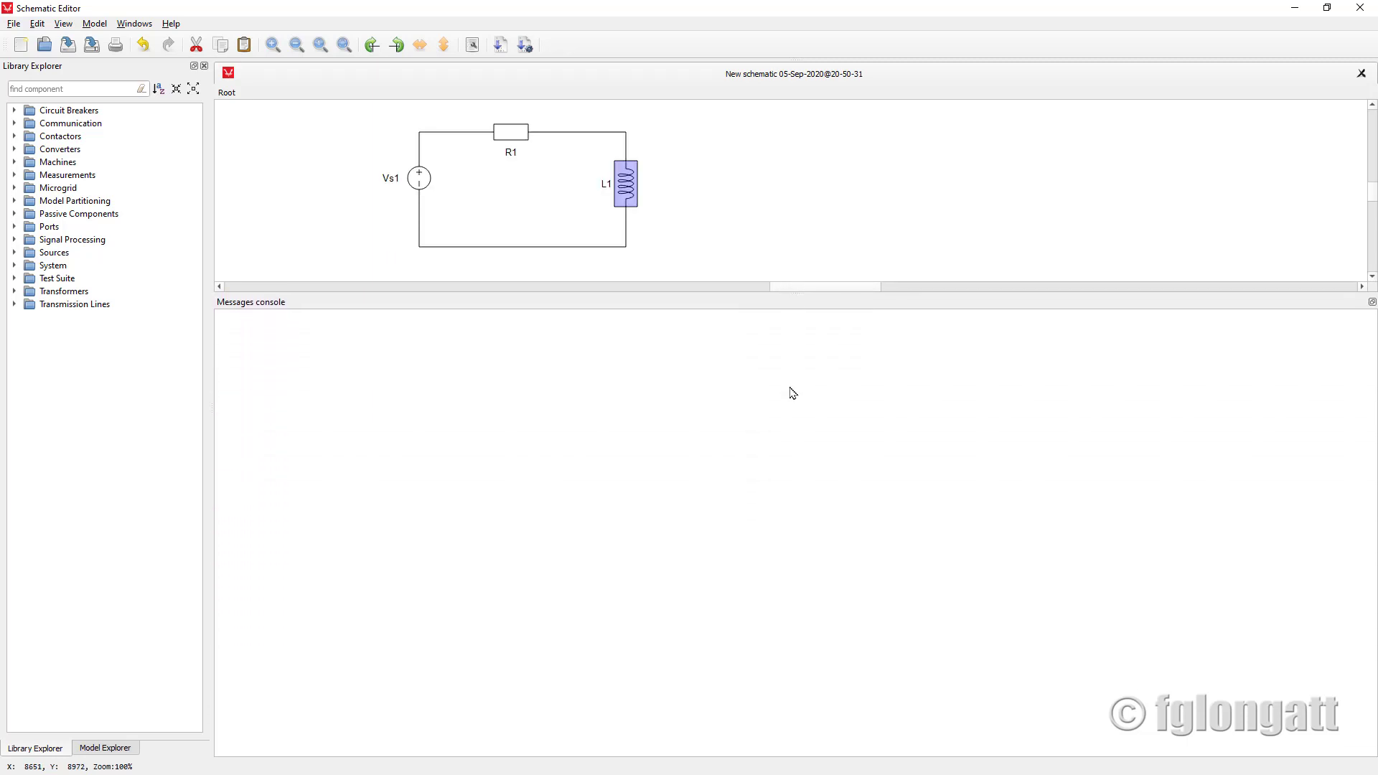
pyautogui.click(497, 50)
pyautogui.click(497, 48)
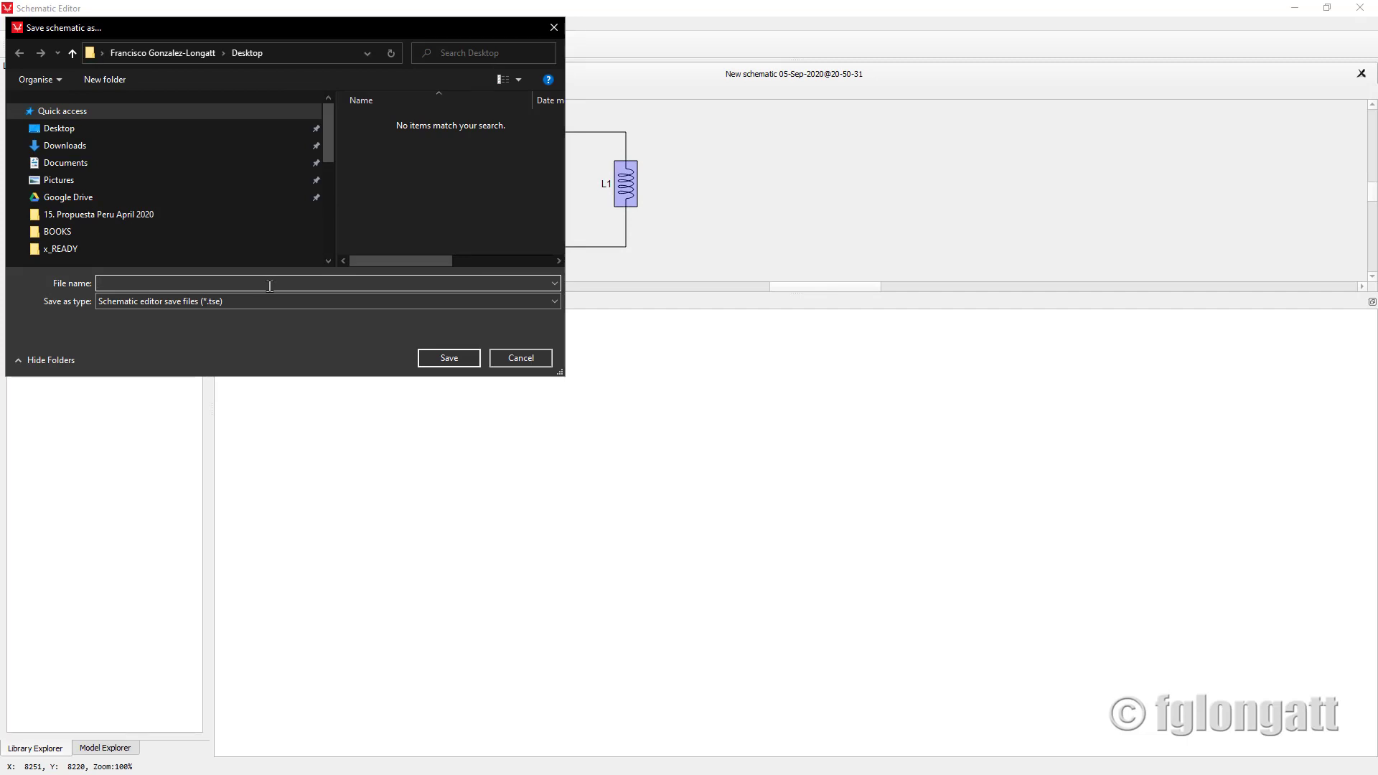
pyautogui.write('RL_circuit')
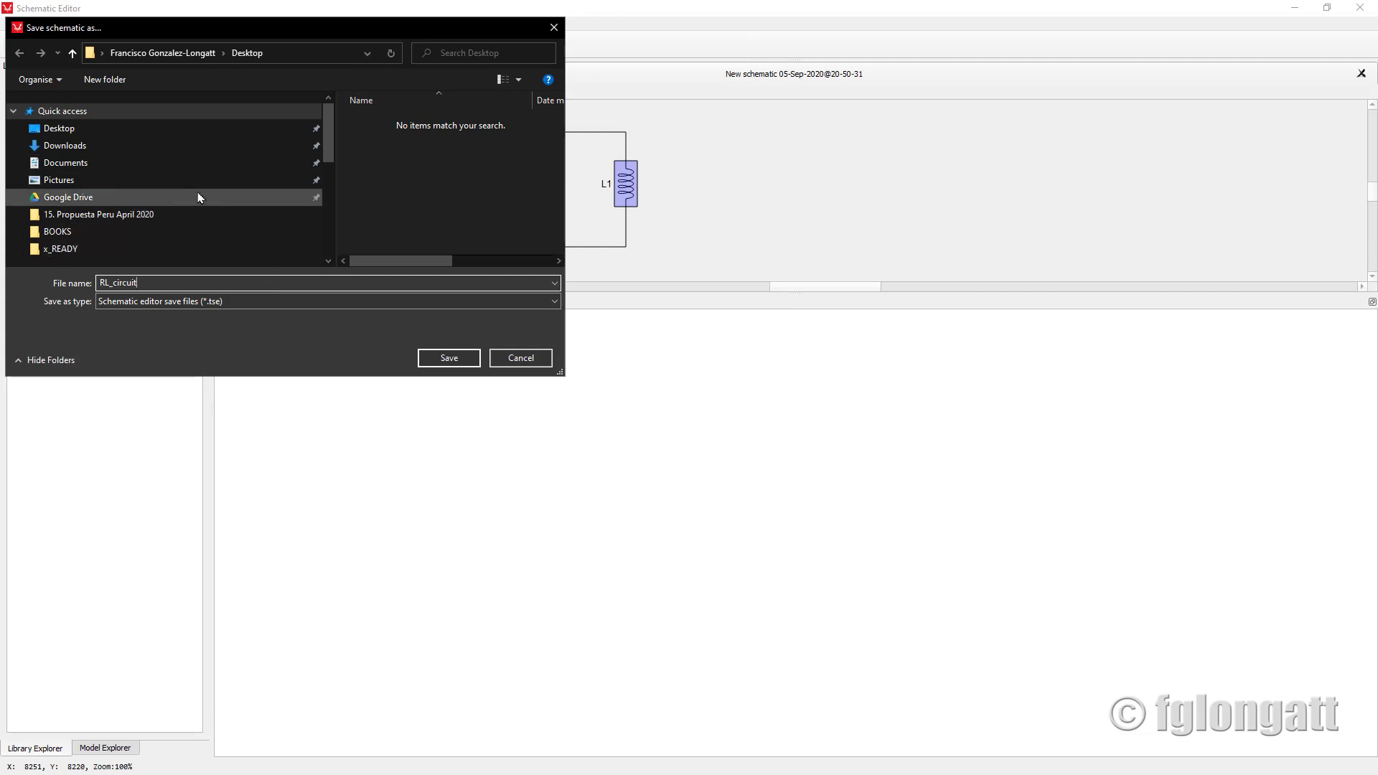
pyautogui.click(449, 359)
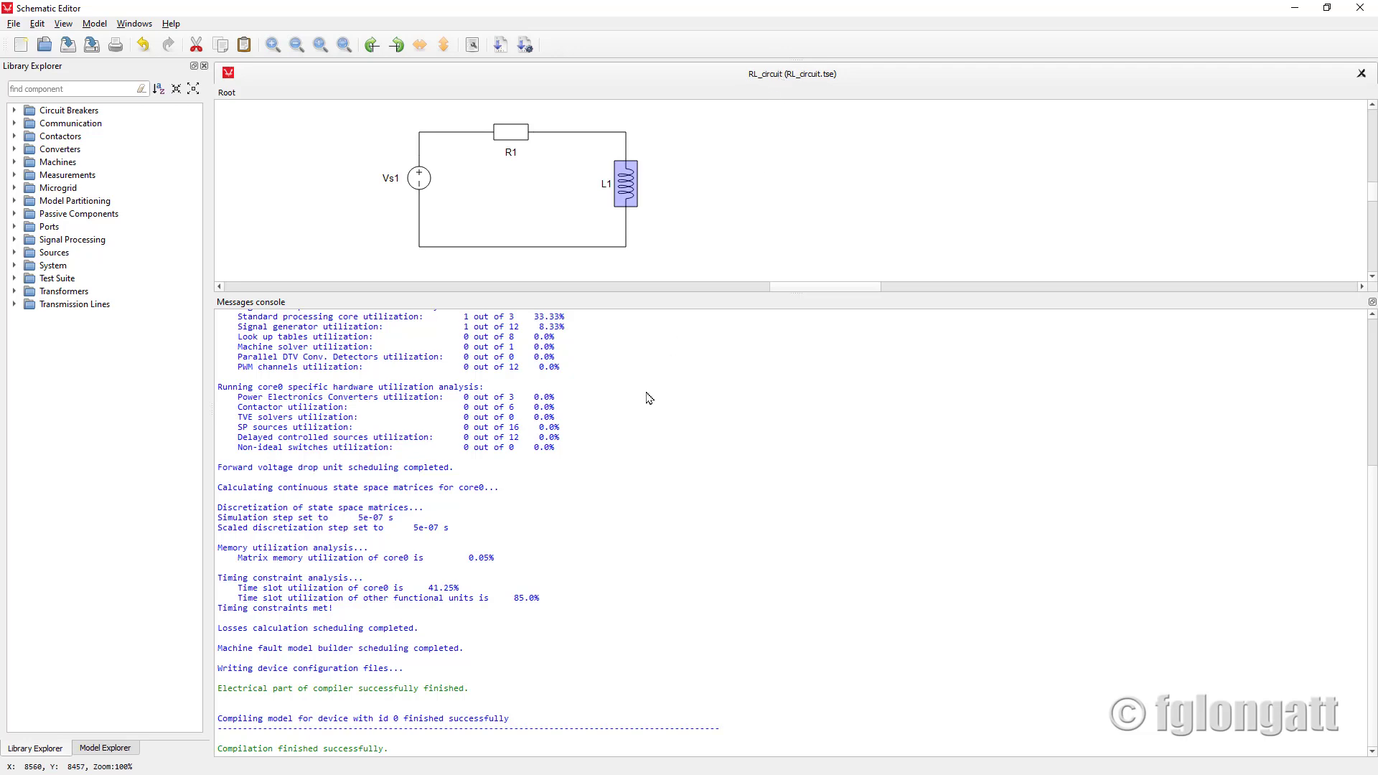
# Step: Review the compilation report from its beginning and shrink the messages console to give the schematic more room
pyautogui.scroll(7, 643, 400)
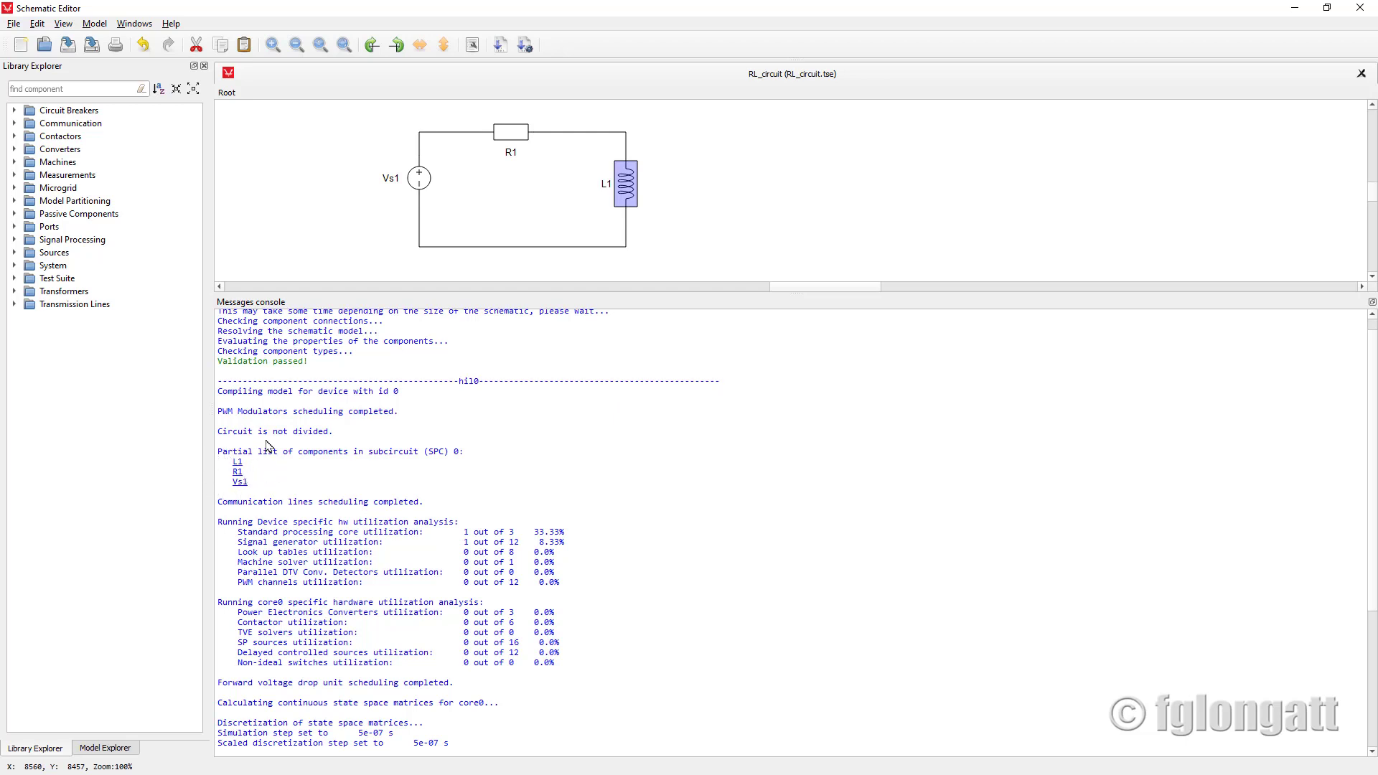
pyautogui.scroll(1, 340, 363)
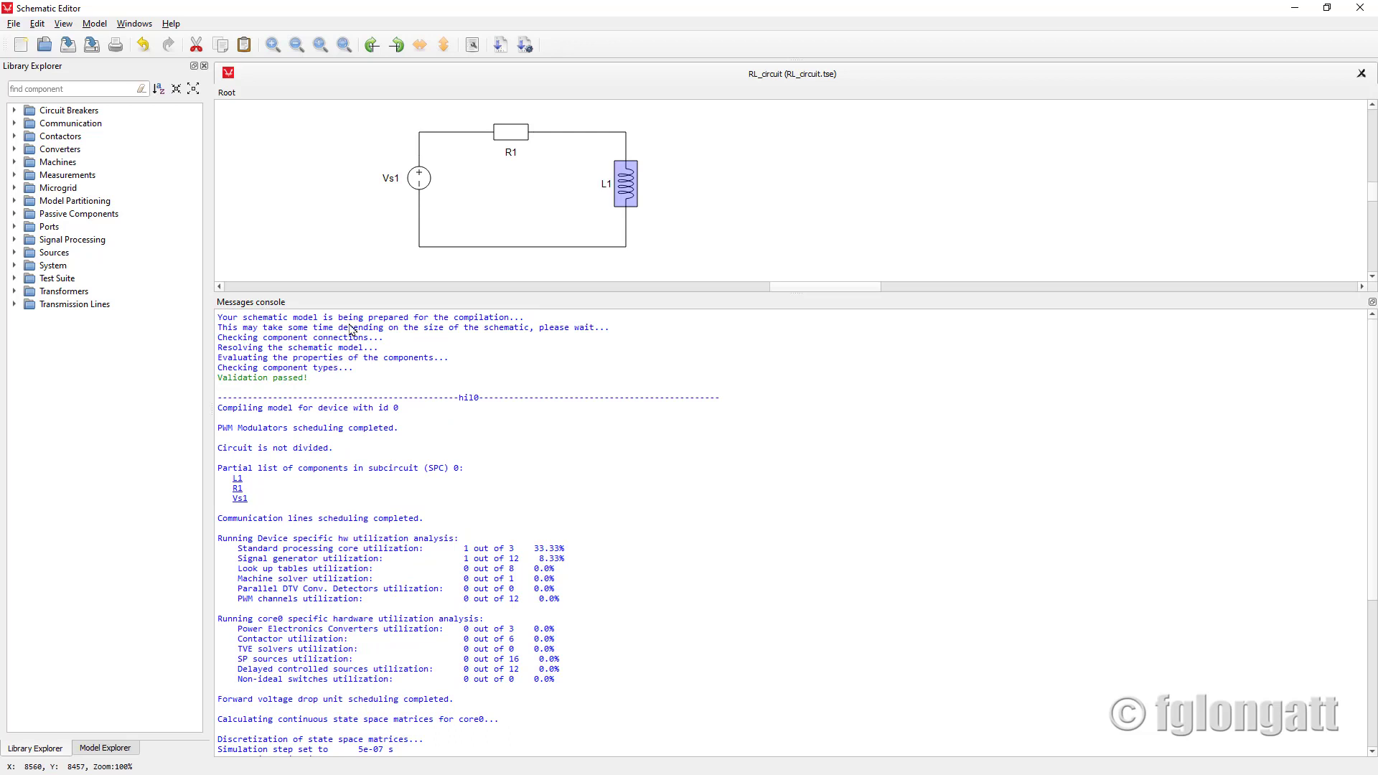
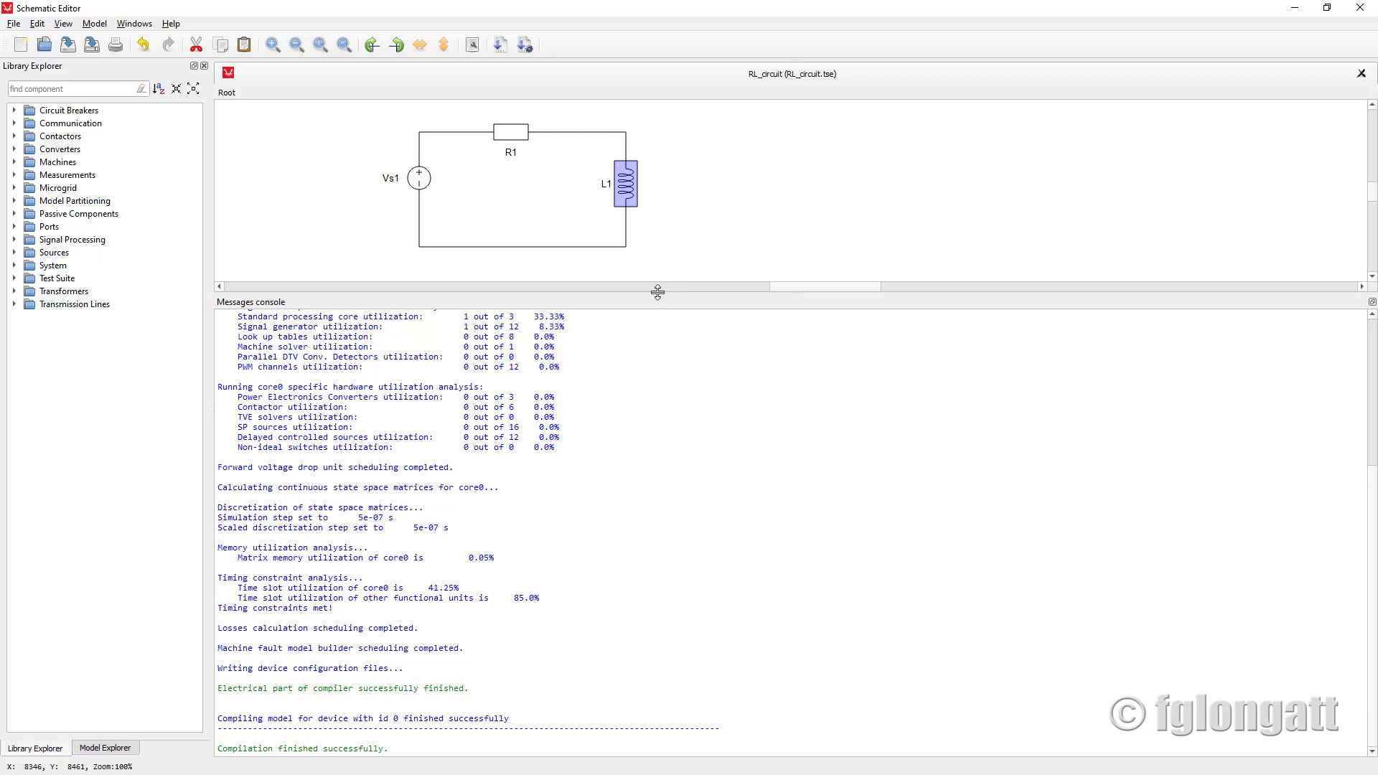
pyautogui.moveTo(658, 292); pyautogui.dragTo(654, 535)
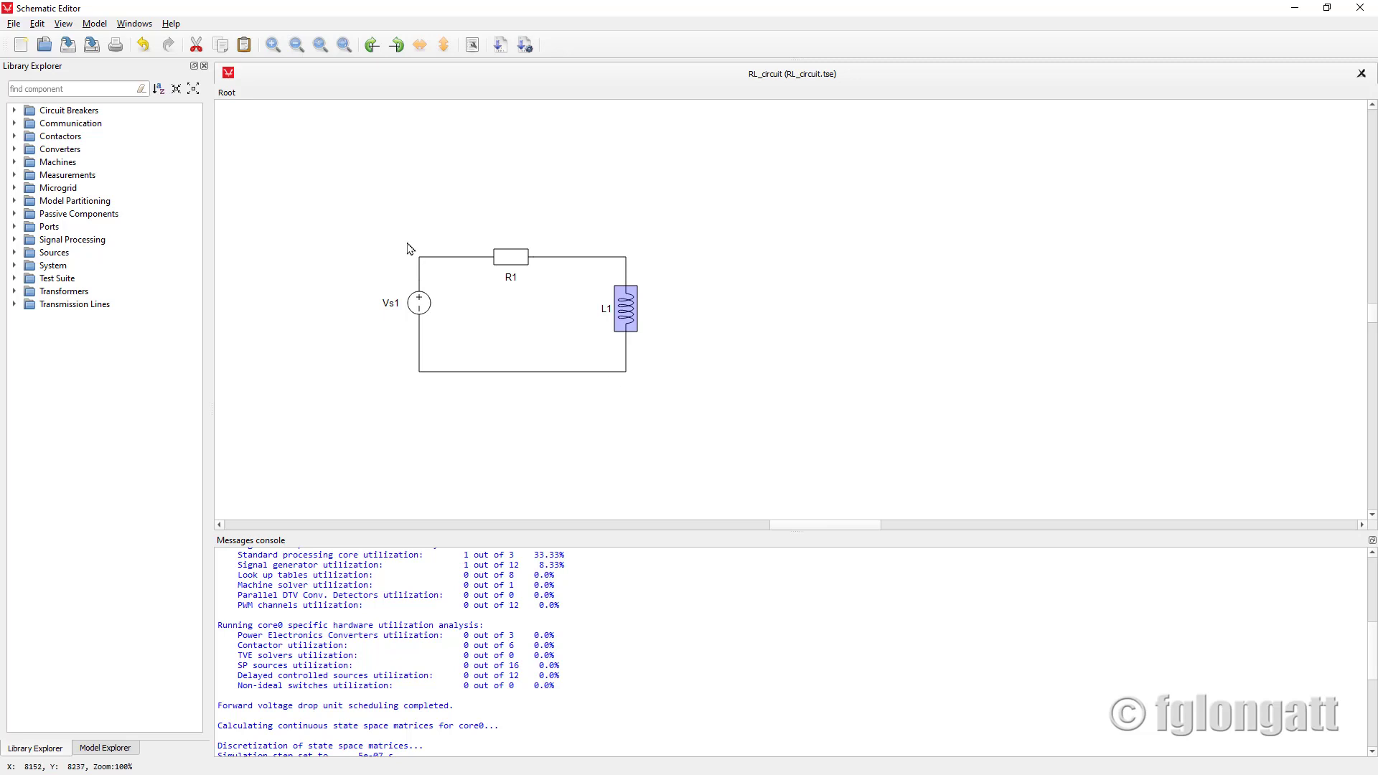
# Step: Place a Current Measurement above the circuit and a Voltage Measurement beside inductor L1 from the Measurements library
pyautogui.click(15, 175)
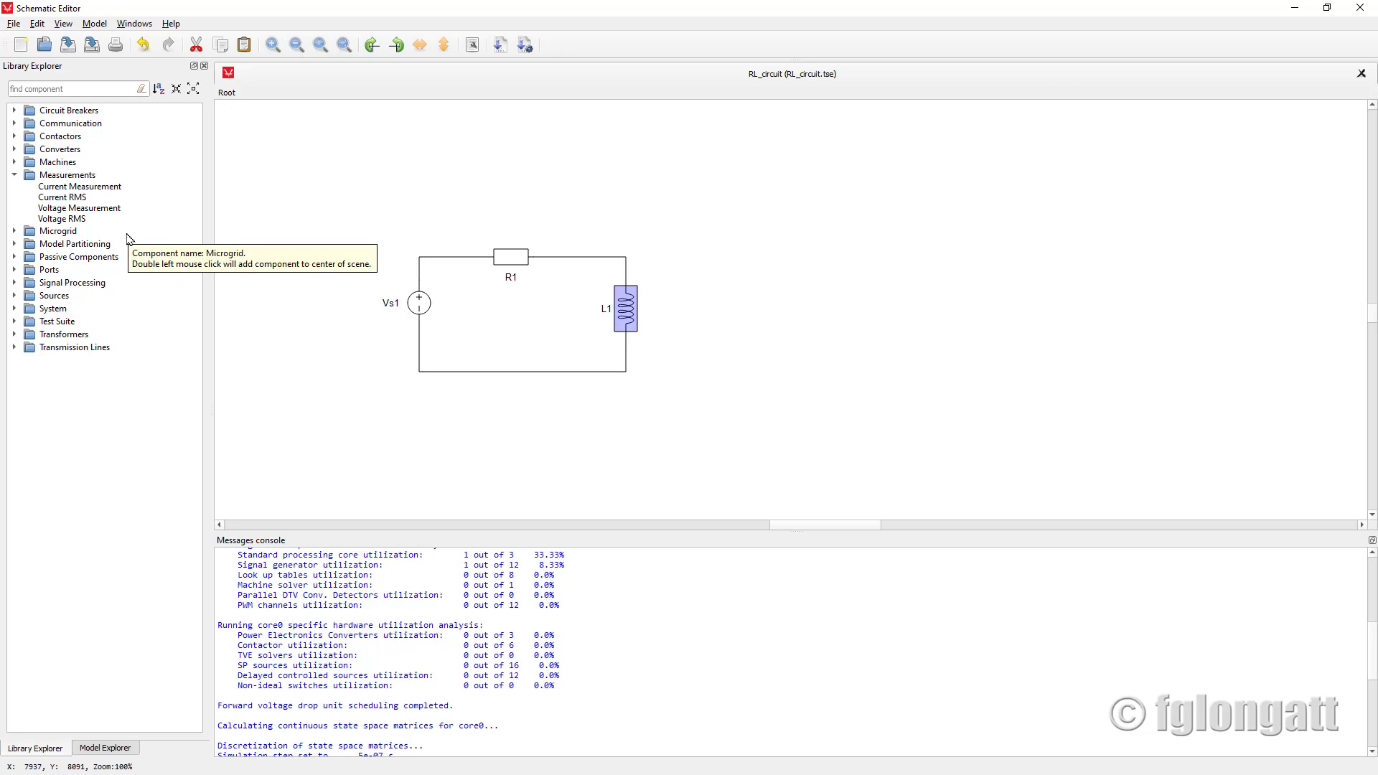
pyautogui.click(62, 188)
pyautogui.moveTo(62, 190); pyautogui.dragTo(561, 213)
pyautogui.click(789, 288)
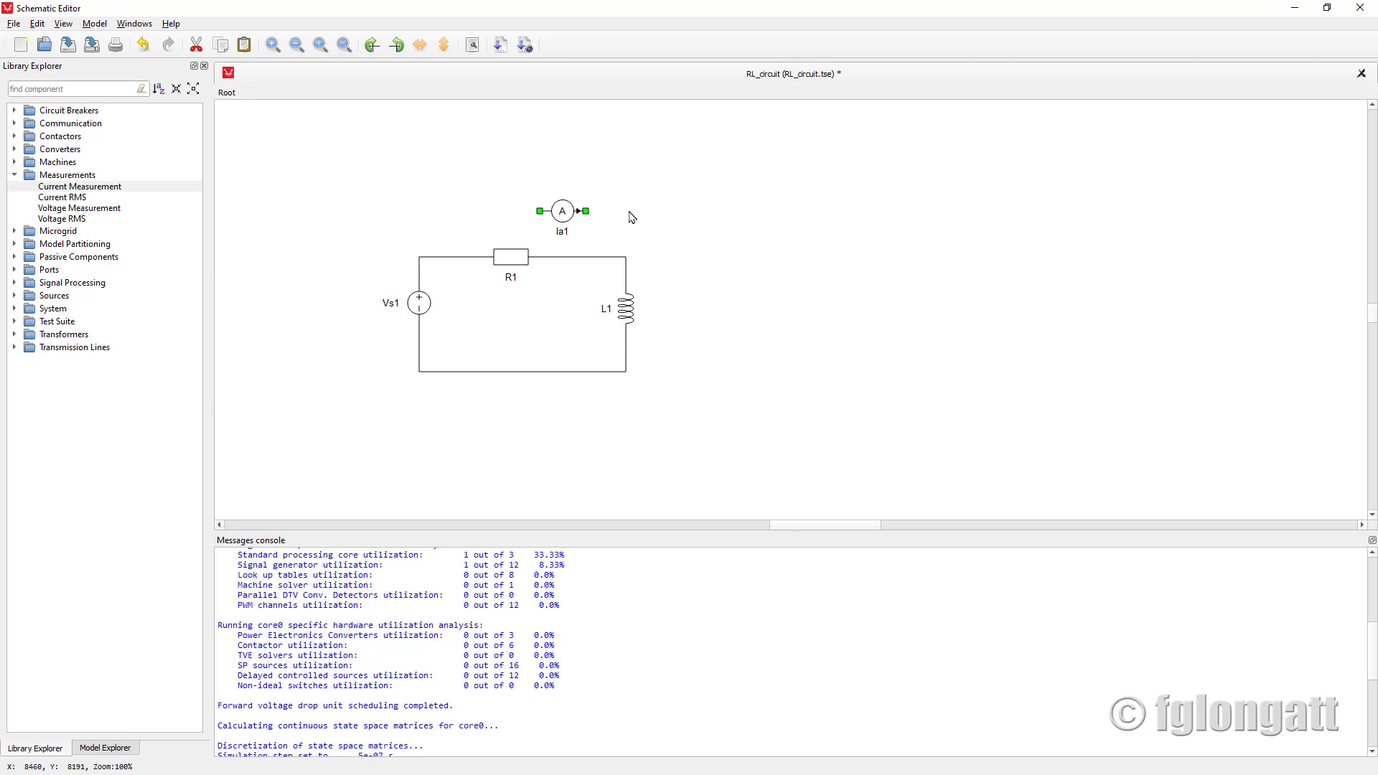
pyautogui.click(63, 210)
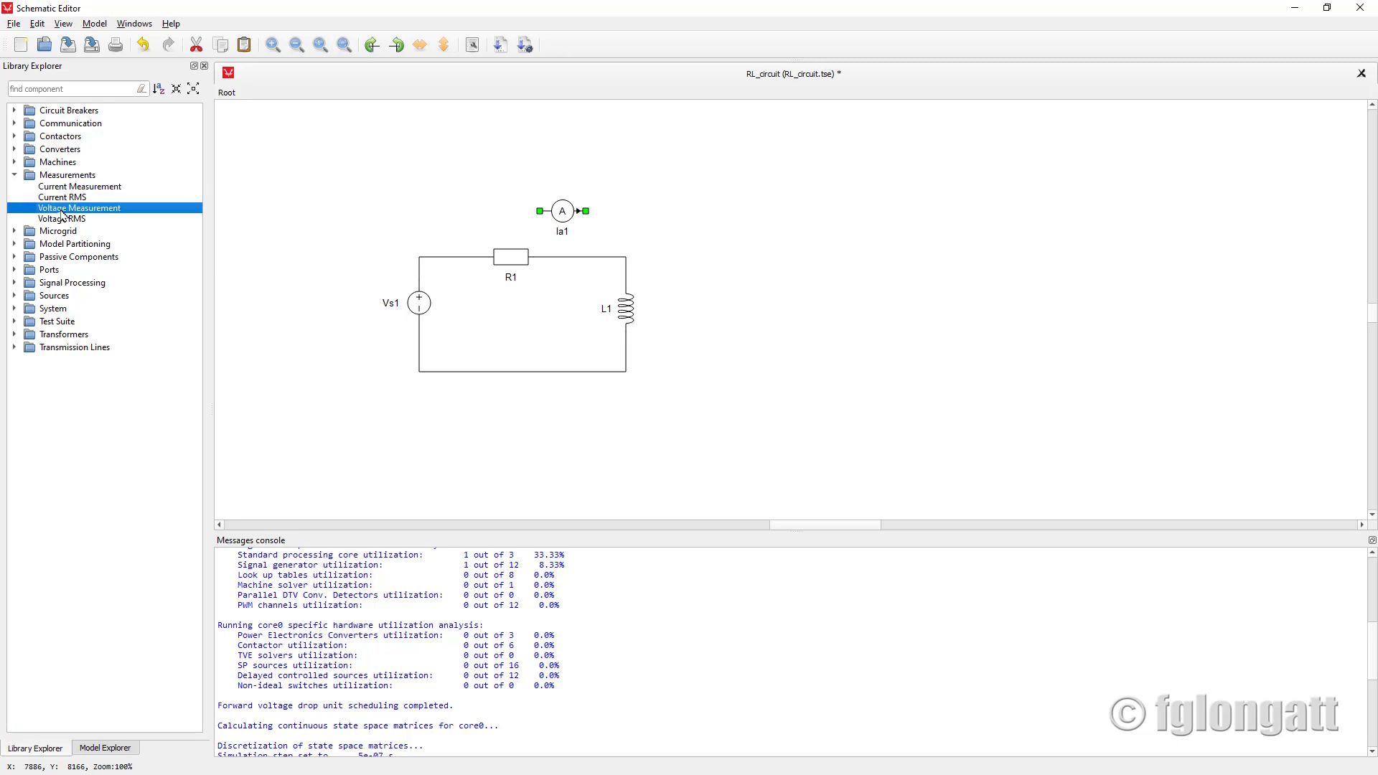
pyautogui.moveTo(63, 213); pyautogui.dragTo(709, 302)
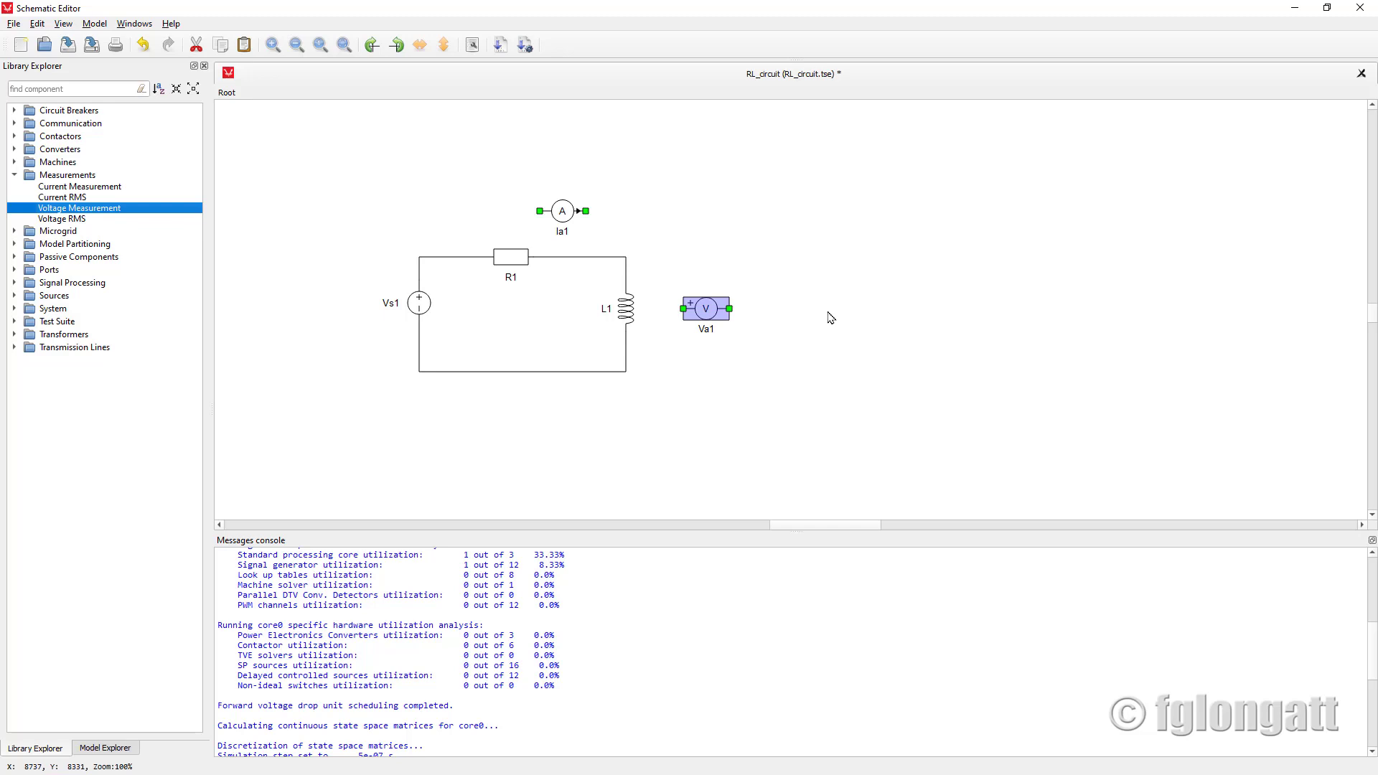
# Step: Delete the wire between R1 and L1 and connect the current measurement in series in its place
pyautogui.click(571, 259)
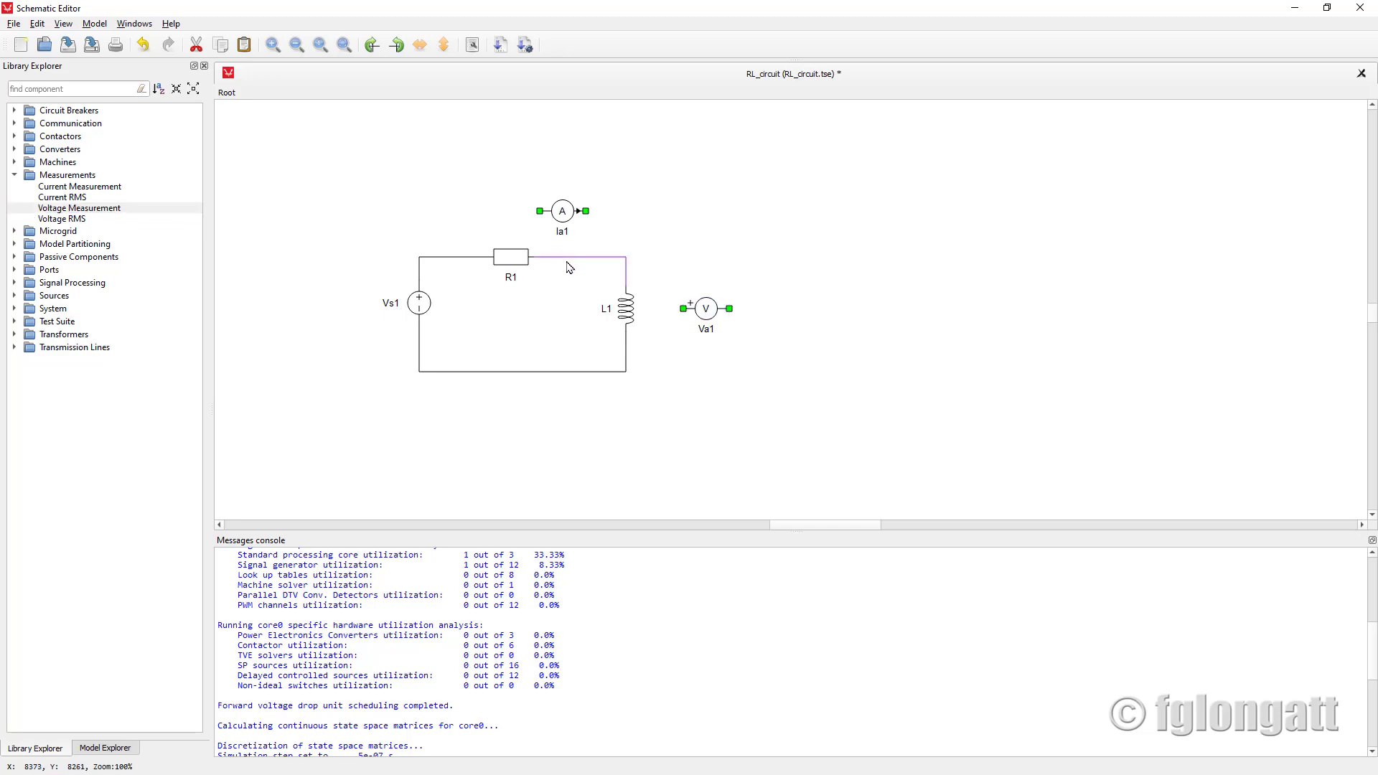
pyautogui.press('Delete')
pyautogui.moveTo(565, 226); pyautogui.dragTo(626, 286)
# Step: Rotate the voltage measurement 90° clockwise and wire it in parallel with inductor L1
pyautogui.click(703, 320)
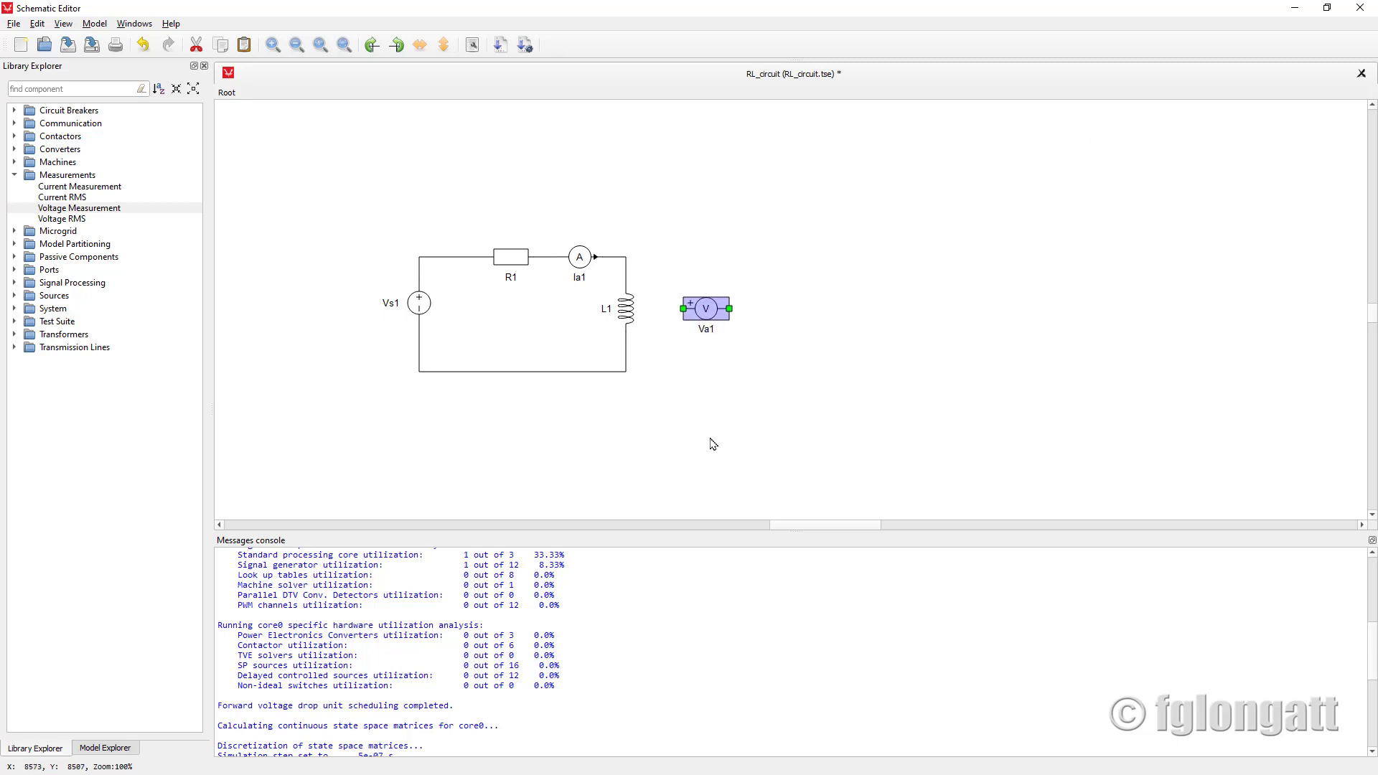
pyautogui.click(376, 55)
pyautogui.moveTo(707, 287); pyautogui.dragTo(625, 256)
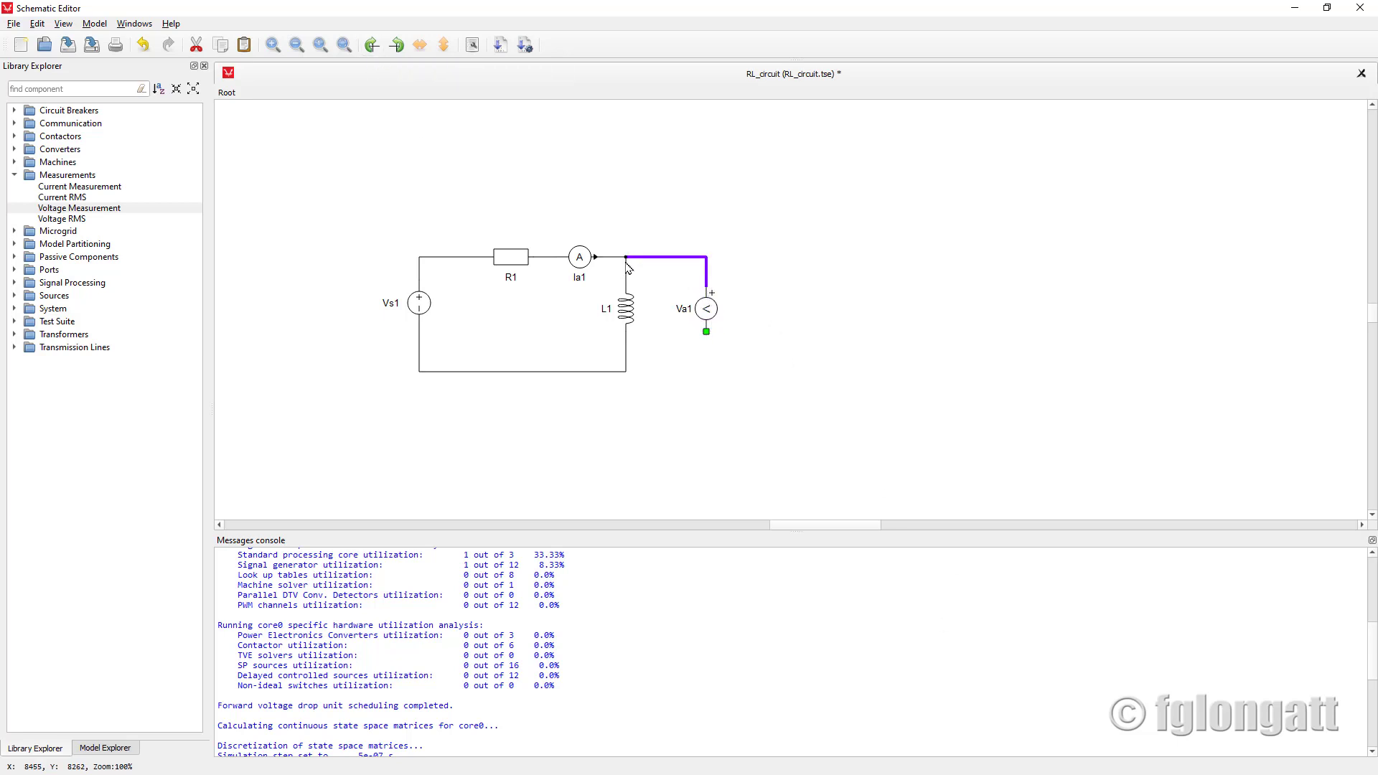
pyautogui.moveTo(706, 332); pyautogui.dragTo(626, 372)
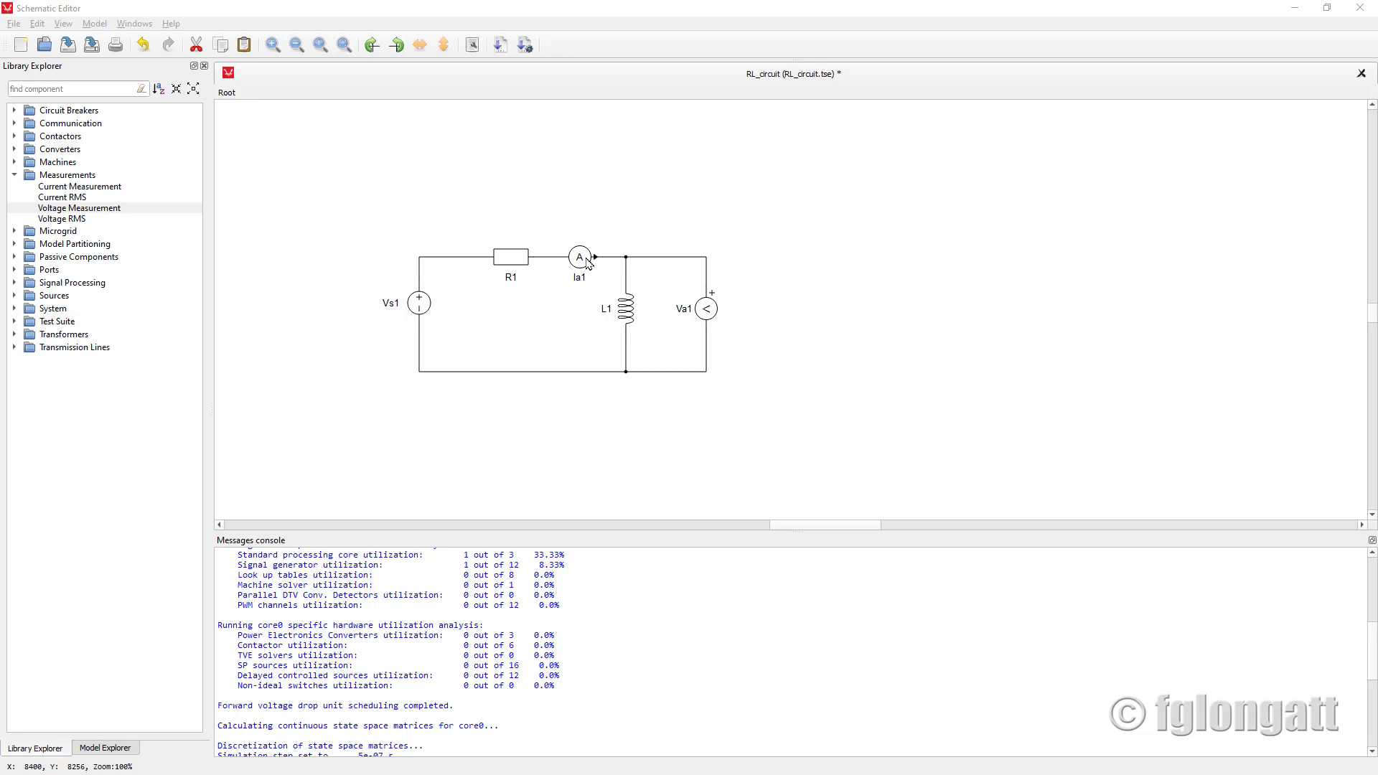
# Step: Set the signal output of current measurement Ia1 to True, keeping the execution rate of 100e-6
pyautogui.doubleClick(583, 260)
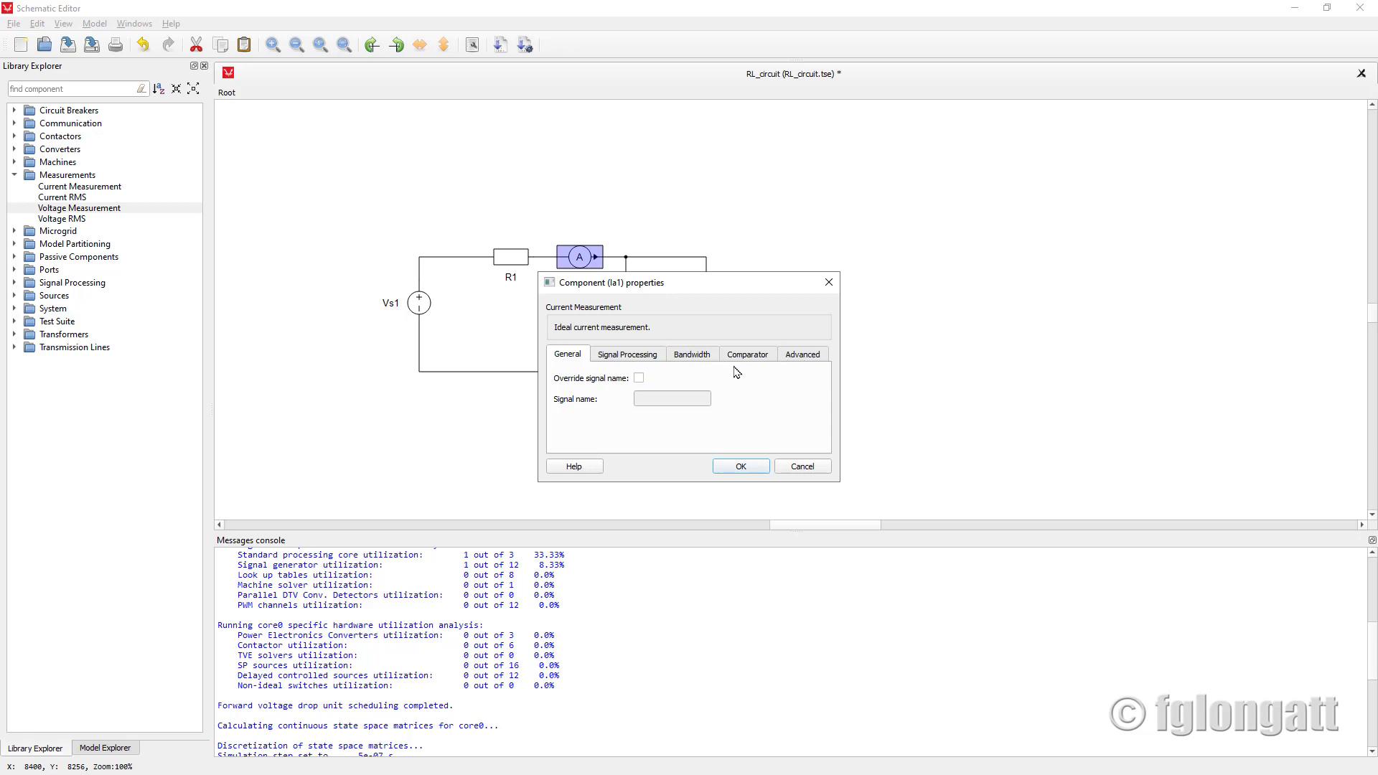
pyautogui.click(644, 361)
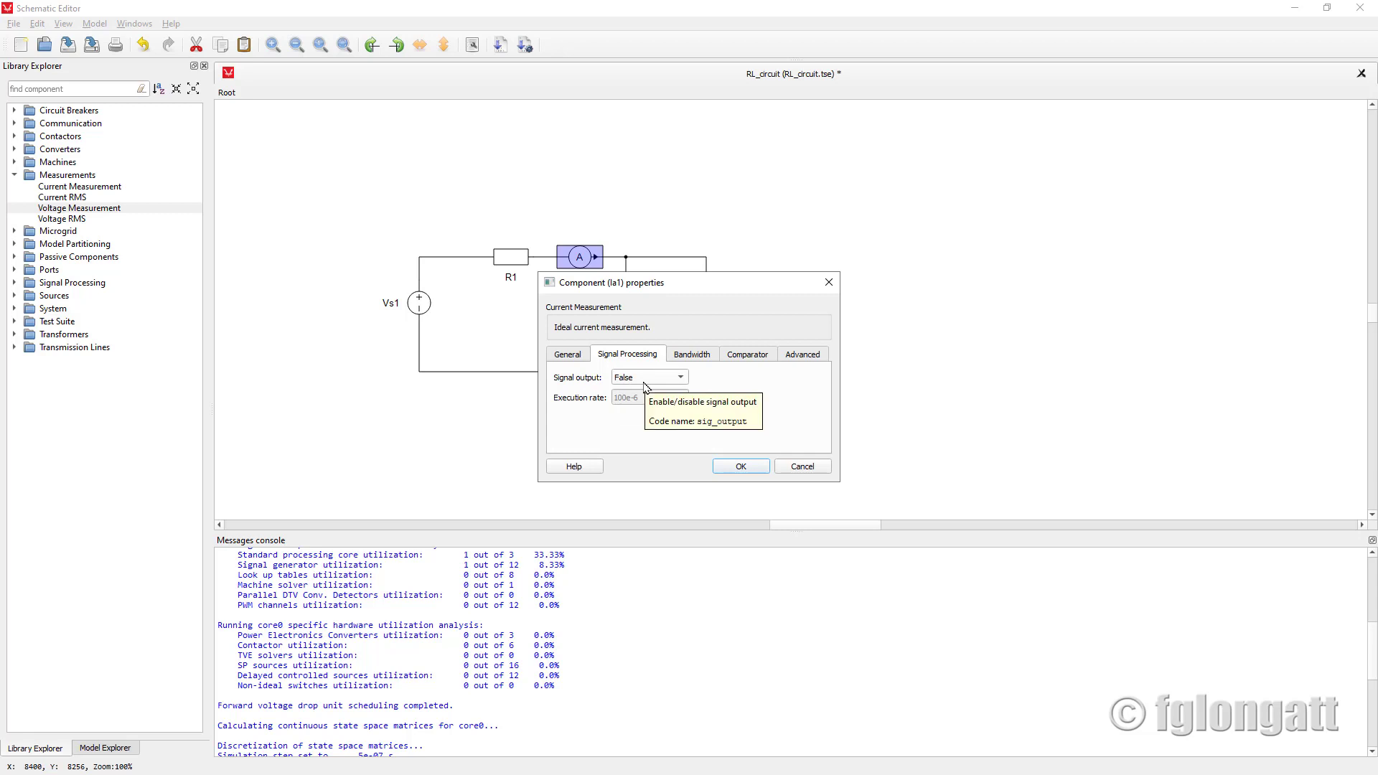
pyautogui.click(644, 380)
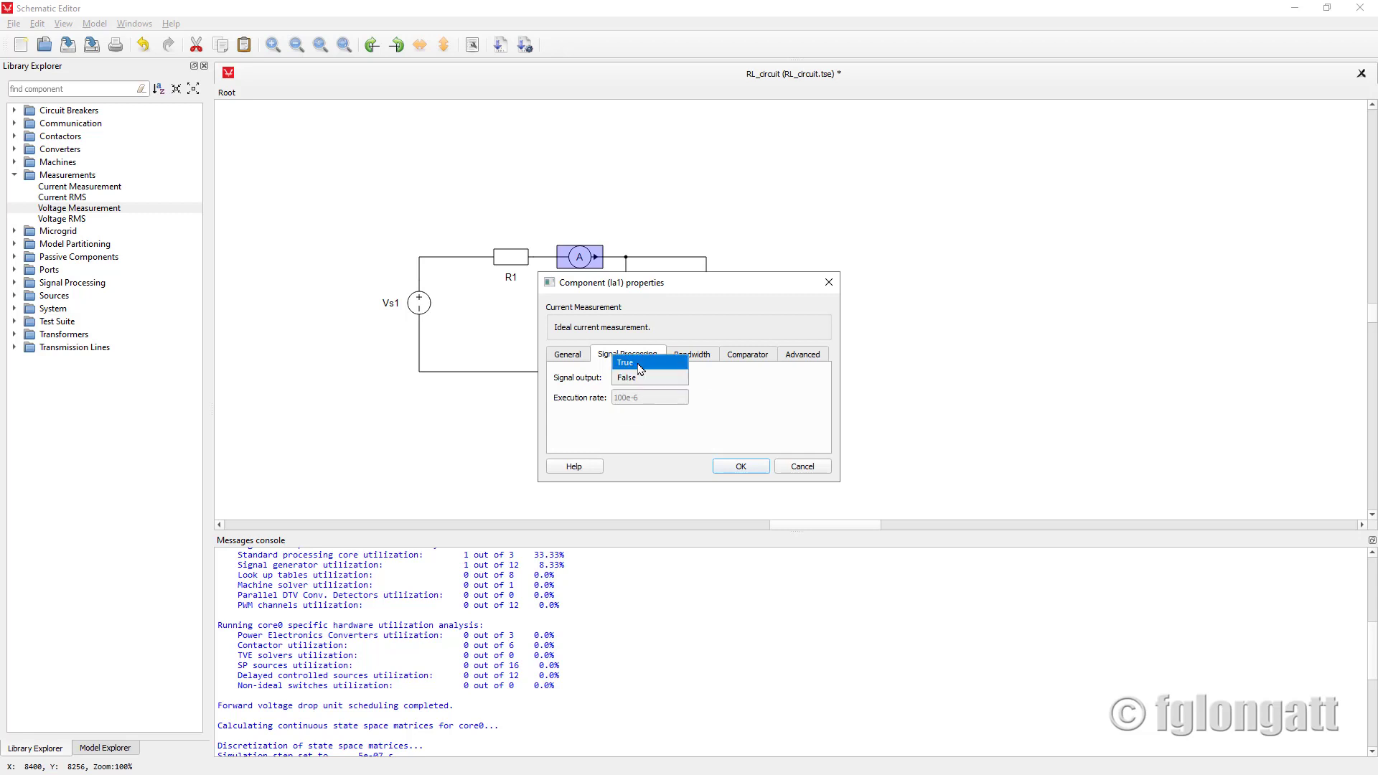
pyautogui.click(640, 364)
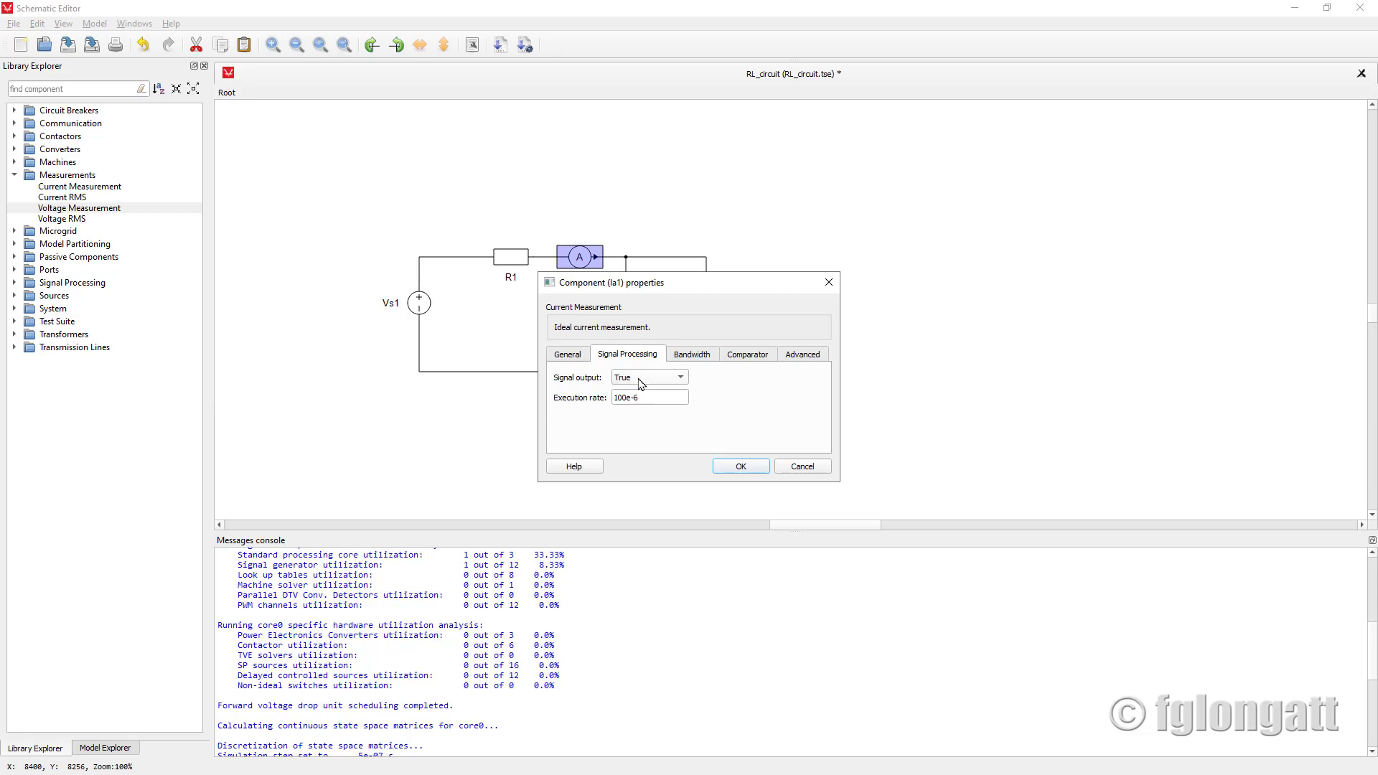
pyautogui.click(746, 467)
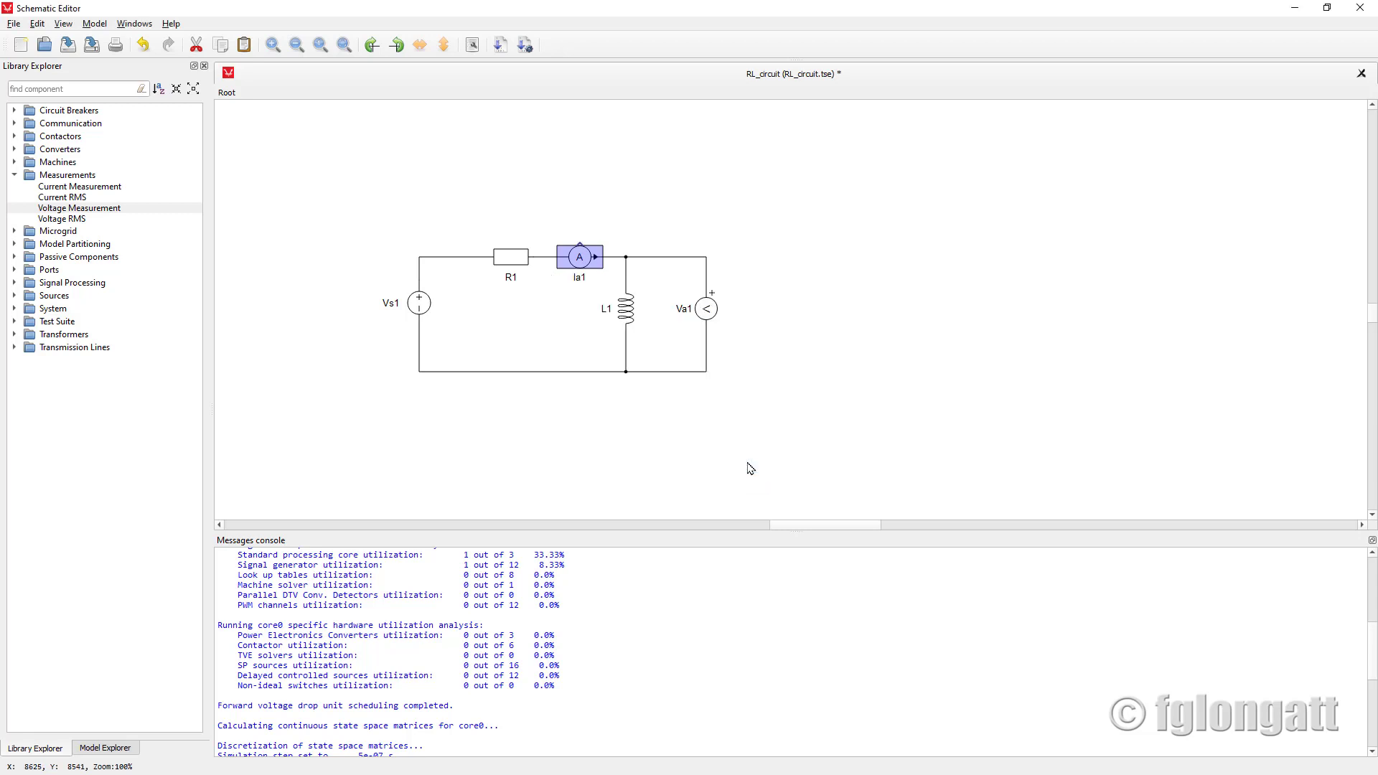
pyautogui.click(750, 468)
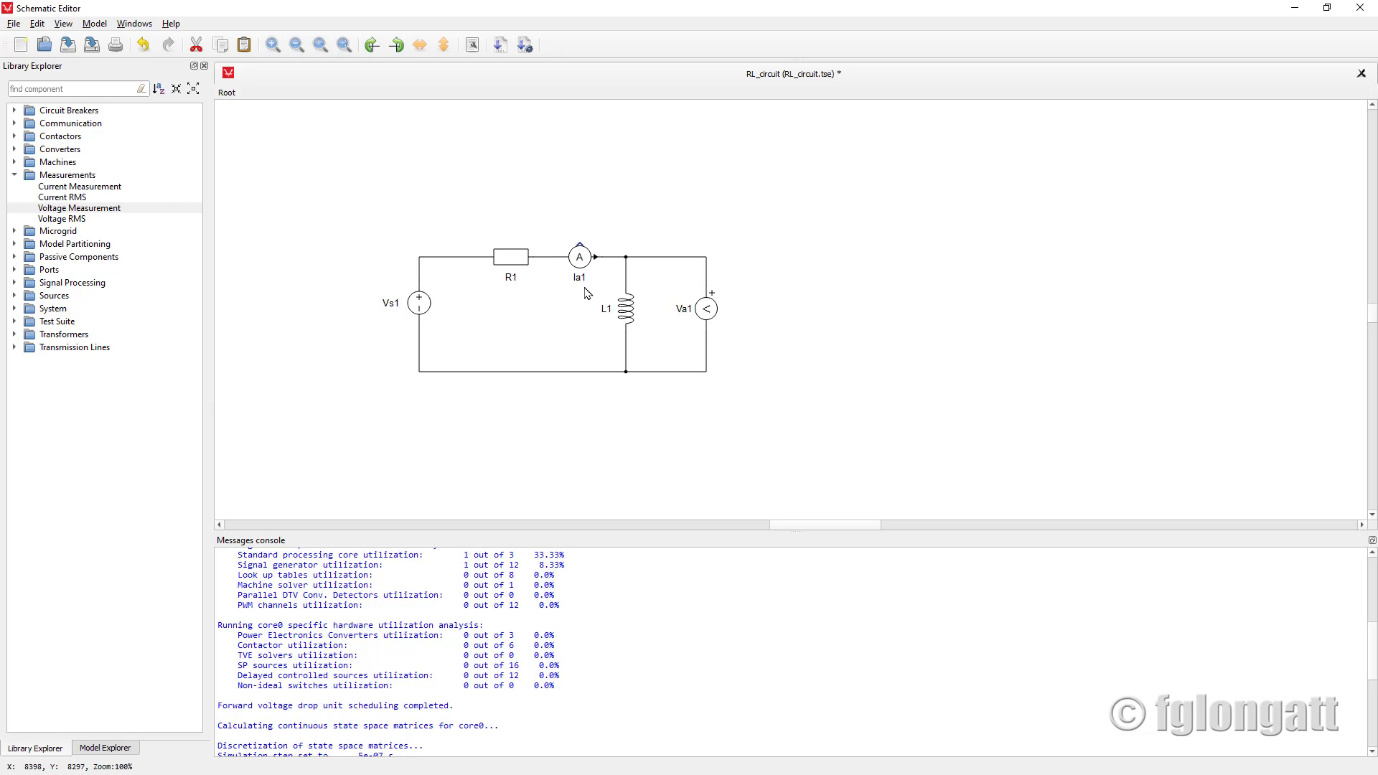
# Step: Set the signal output of voltage measurement Va1 to True, keeping the execution rate of 100e-6
pyautogui.scroll(4, 587, 292)
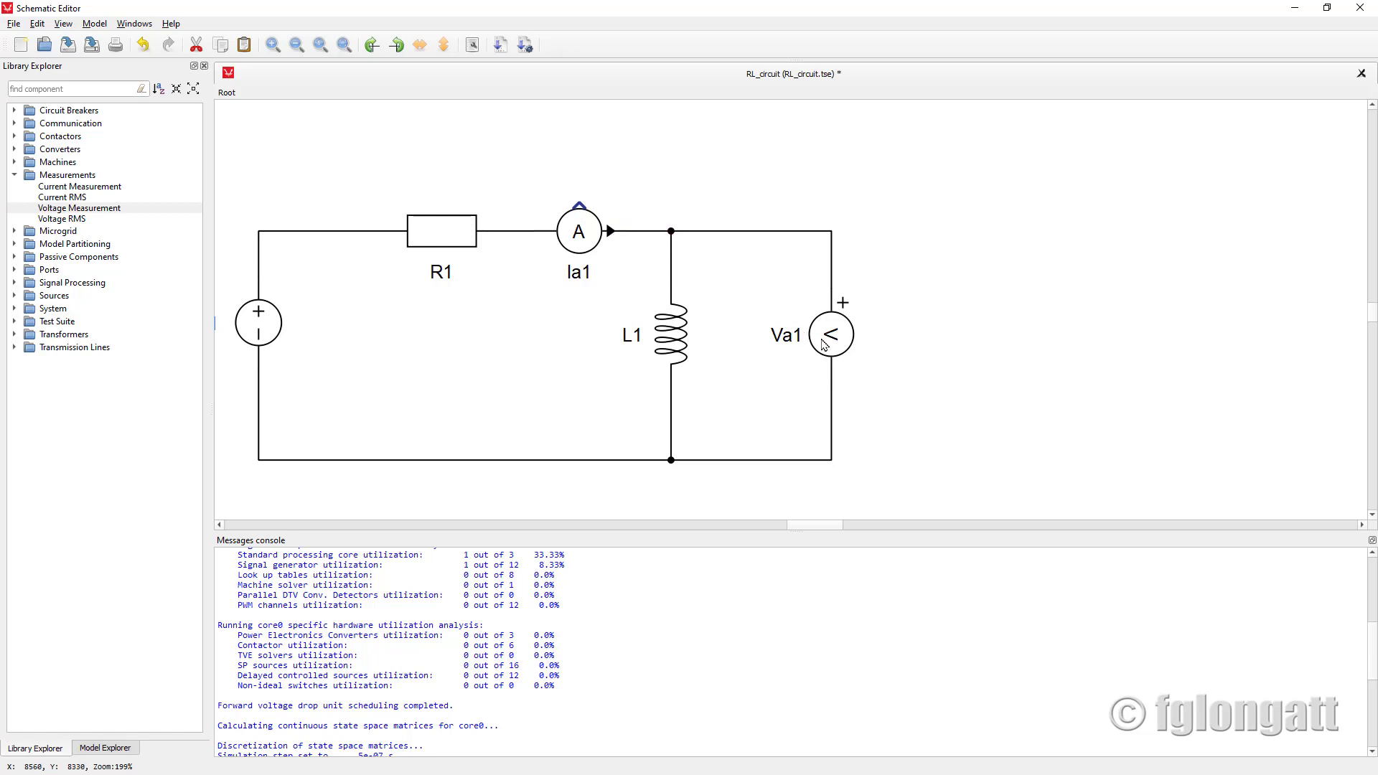
pyautogui.moveTo(824, 345)
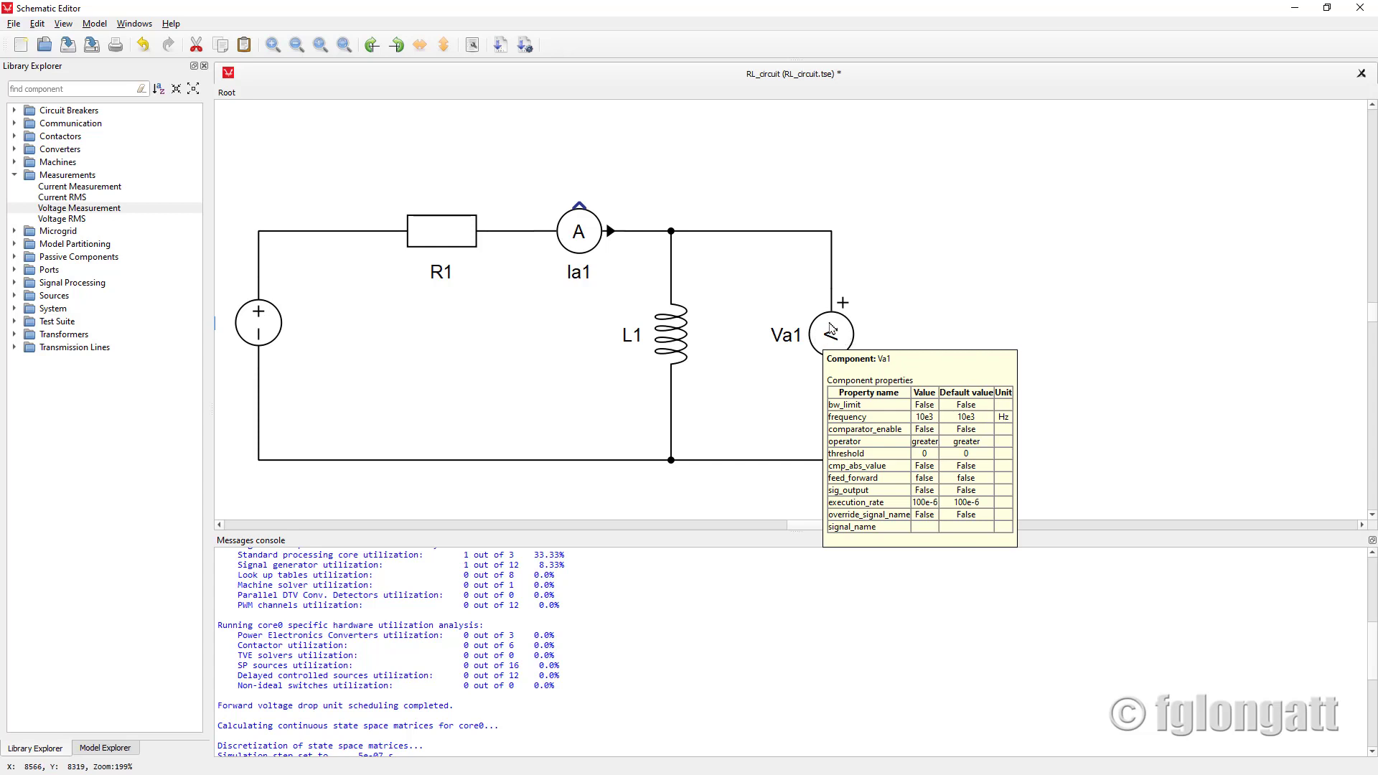
pyautogui.doubleClick(830, 330)
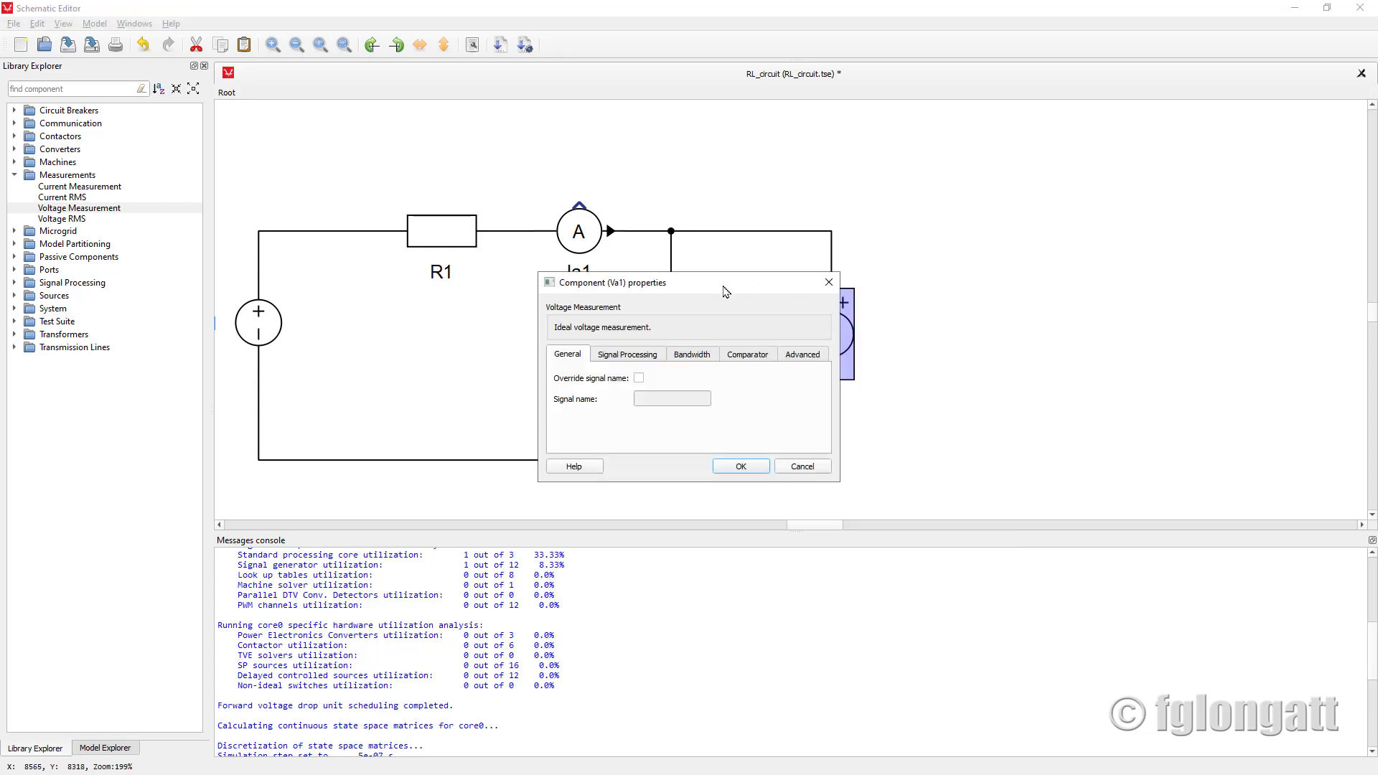
pyautogui.moveTo(725, 291); pyautogui.dragTo(1072, 253)
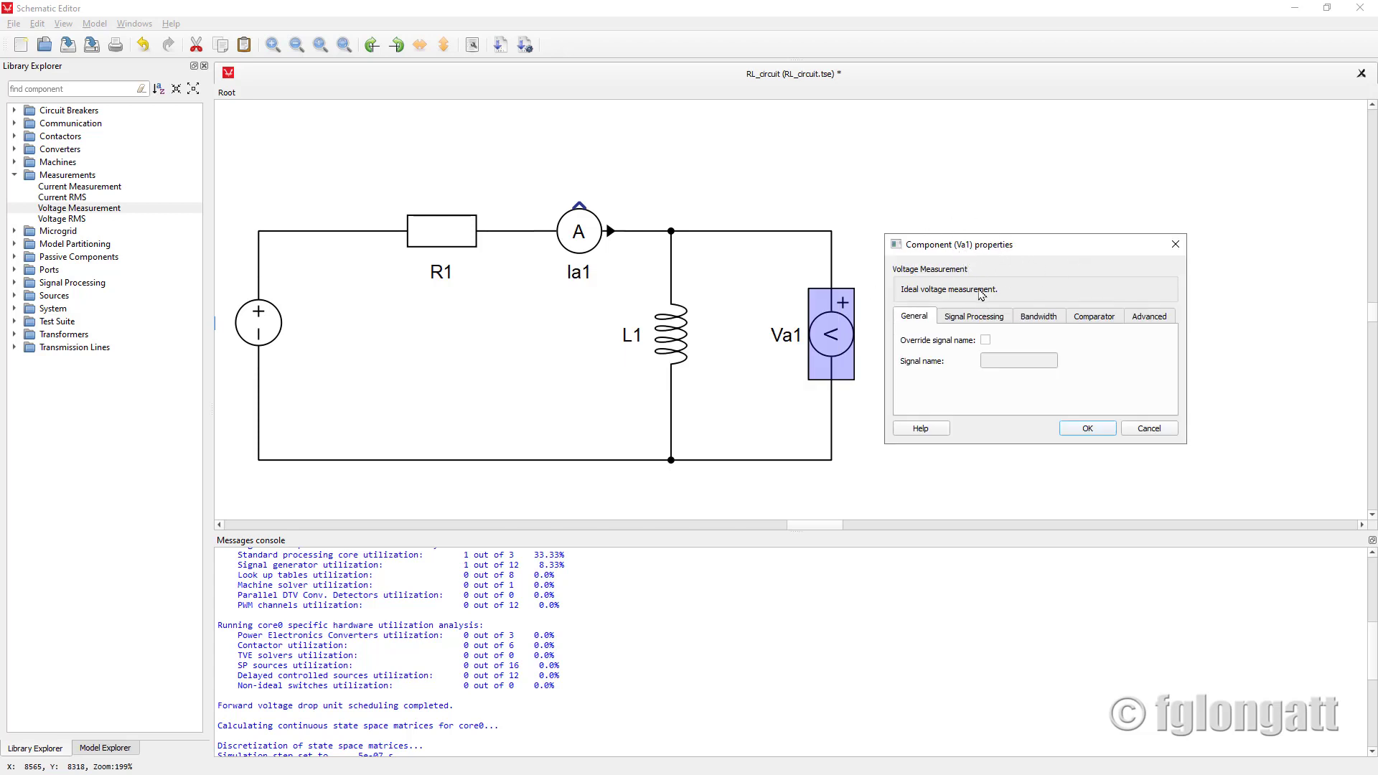
pyautogui.click(981, 318)
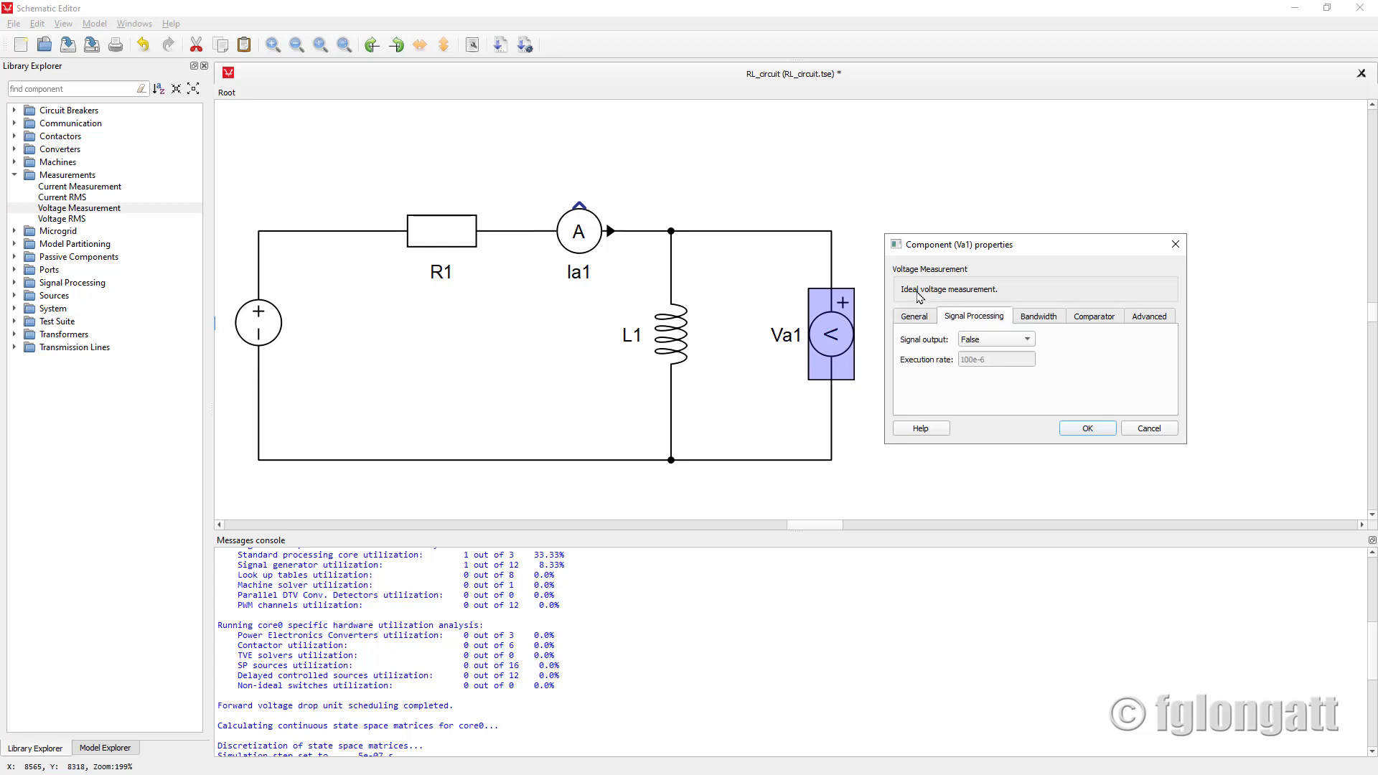
pyautogui.click(971, 345)
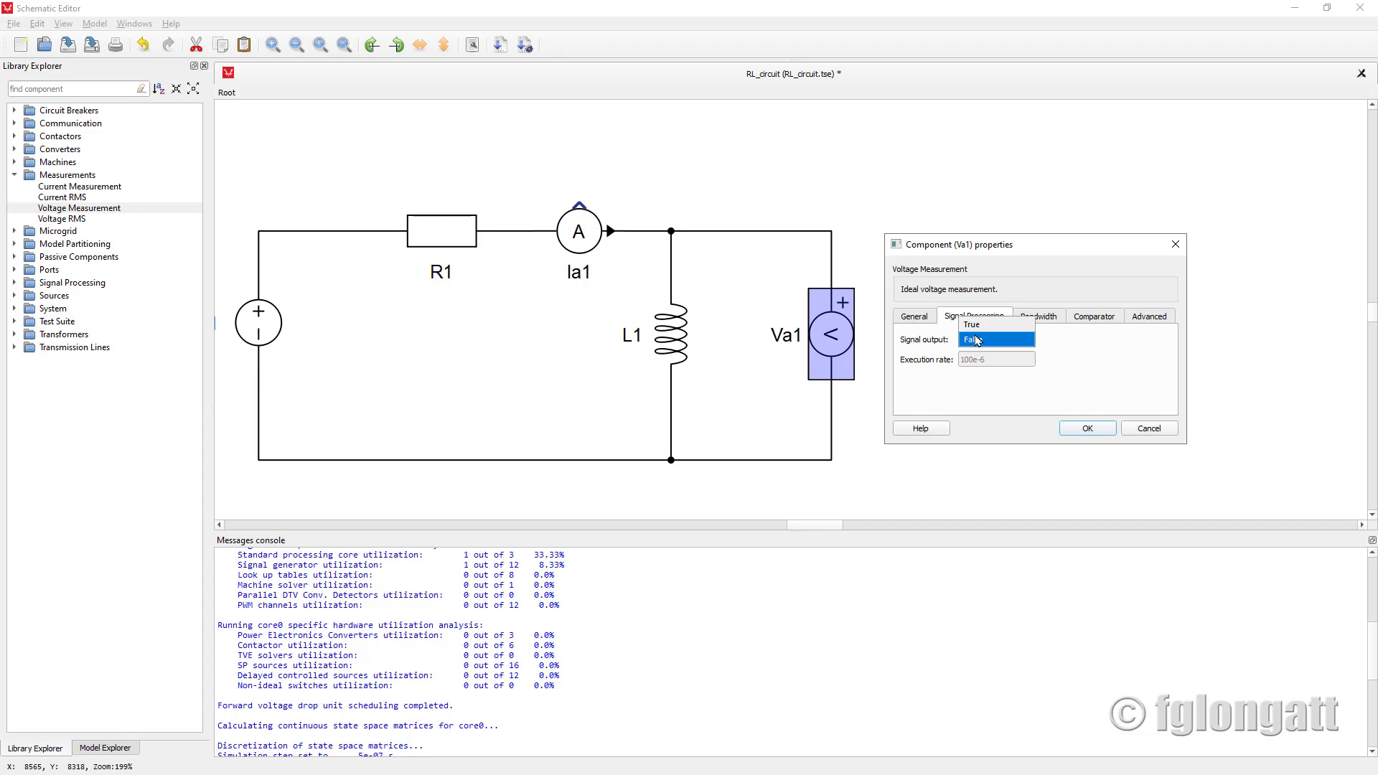
pyautogui.click(968, 326)
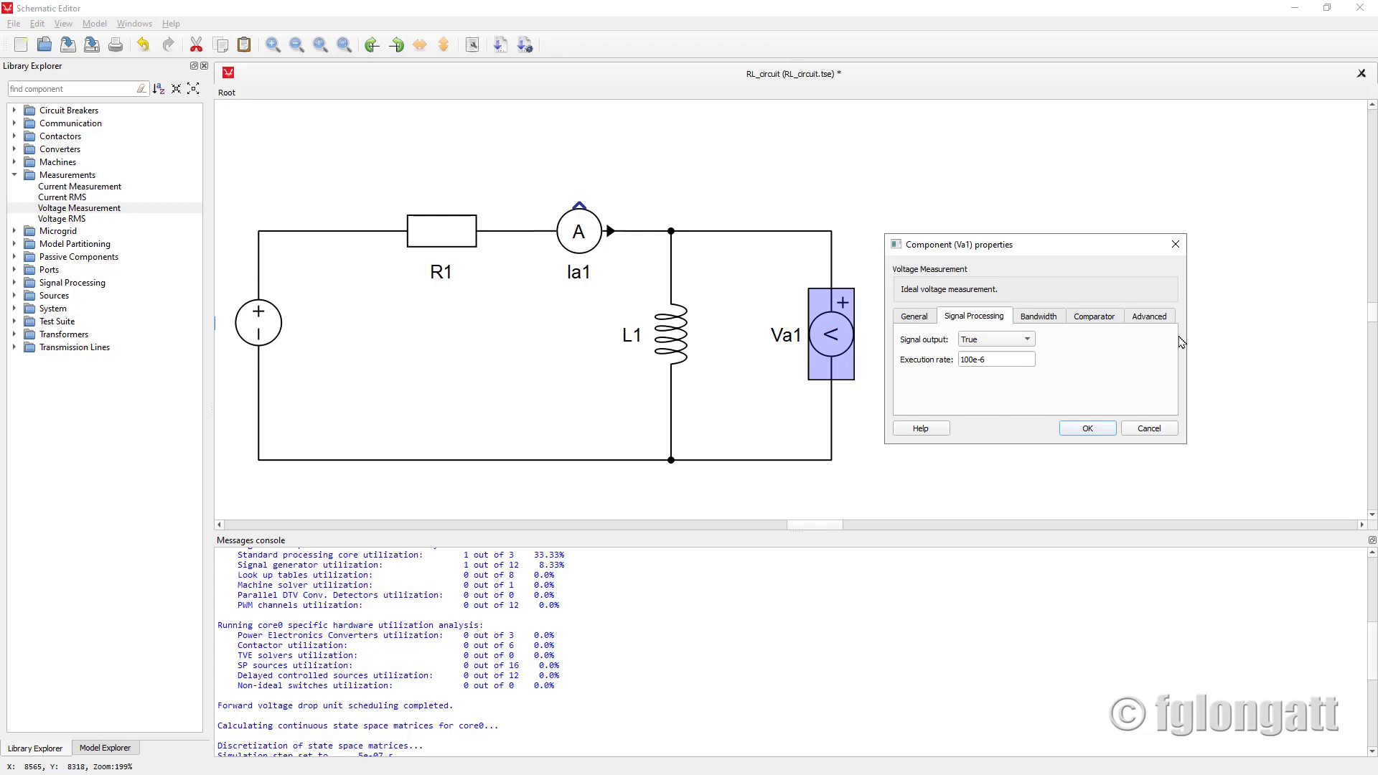
pyautogui.click(1086, 429)
pyautogui.click(994, 360)
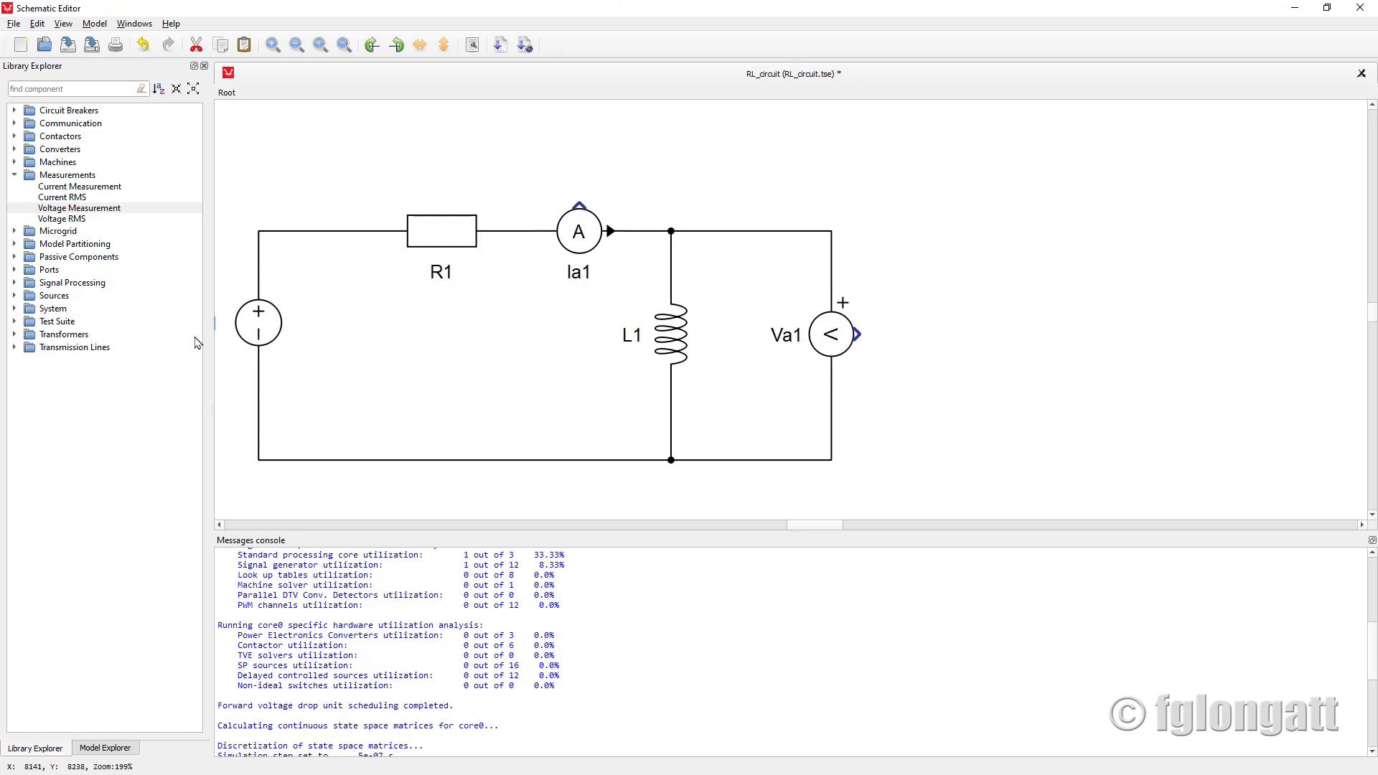
# Step: Browse the Signal Processing library's Extras group for the RMS value component
pyautogui.moveTo(272, 329)
pyautogui.moveTo(831, 527); pyautogui.dragTo(828, 528)
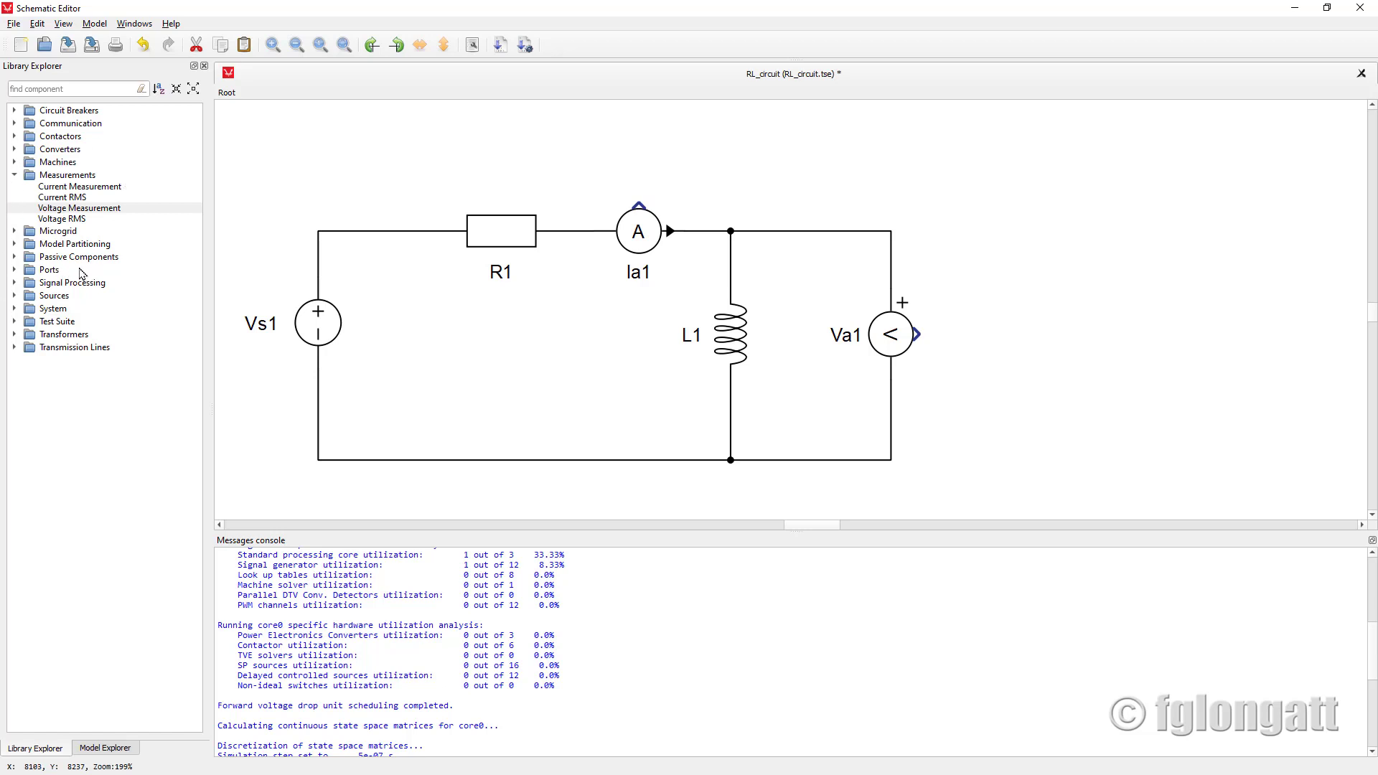
pyautogui.click(15, 287)
pyautogui.click(14, 285)
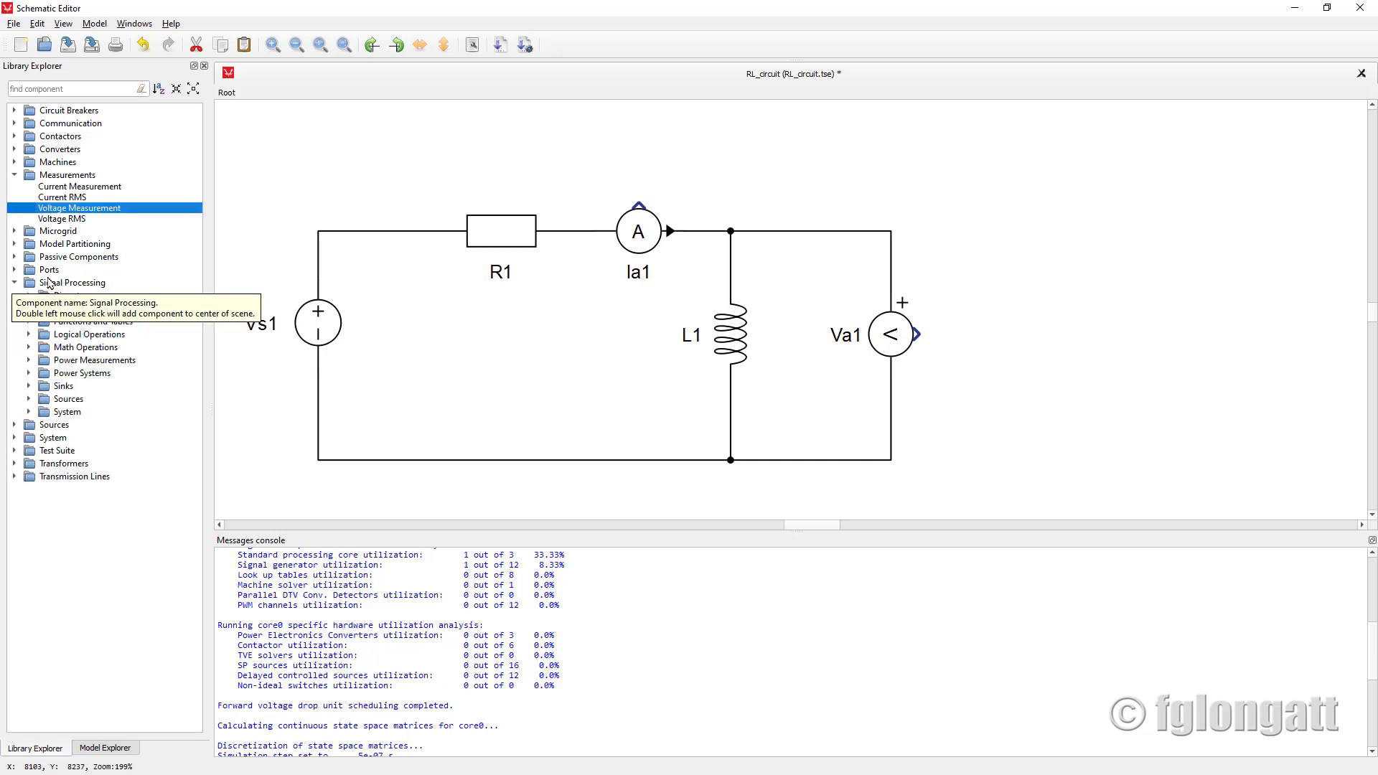
pyautogui.click(77, 283)
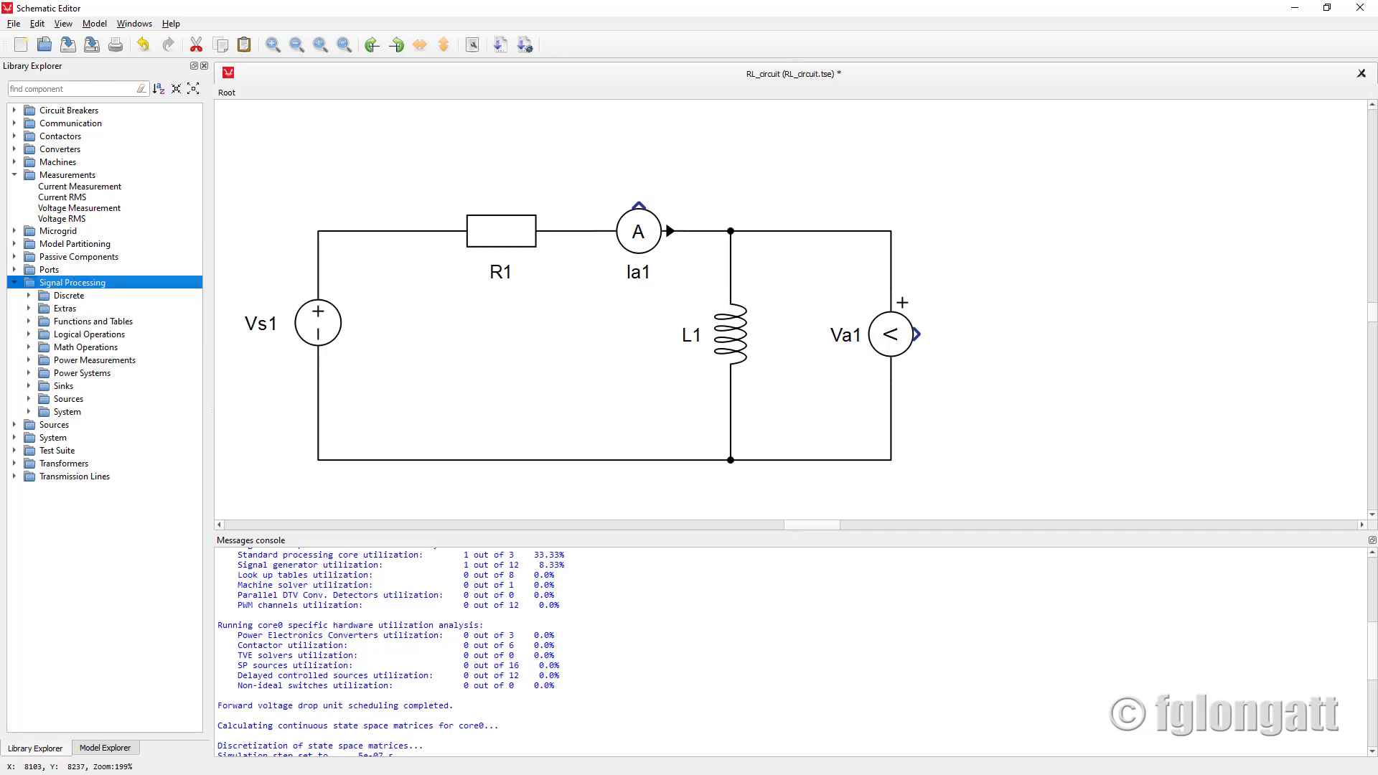
pyautogui.click(15, 175)
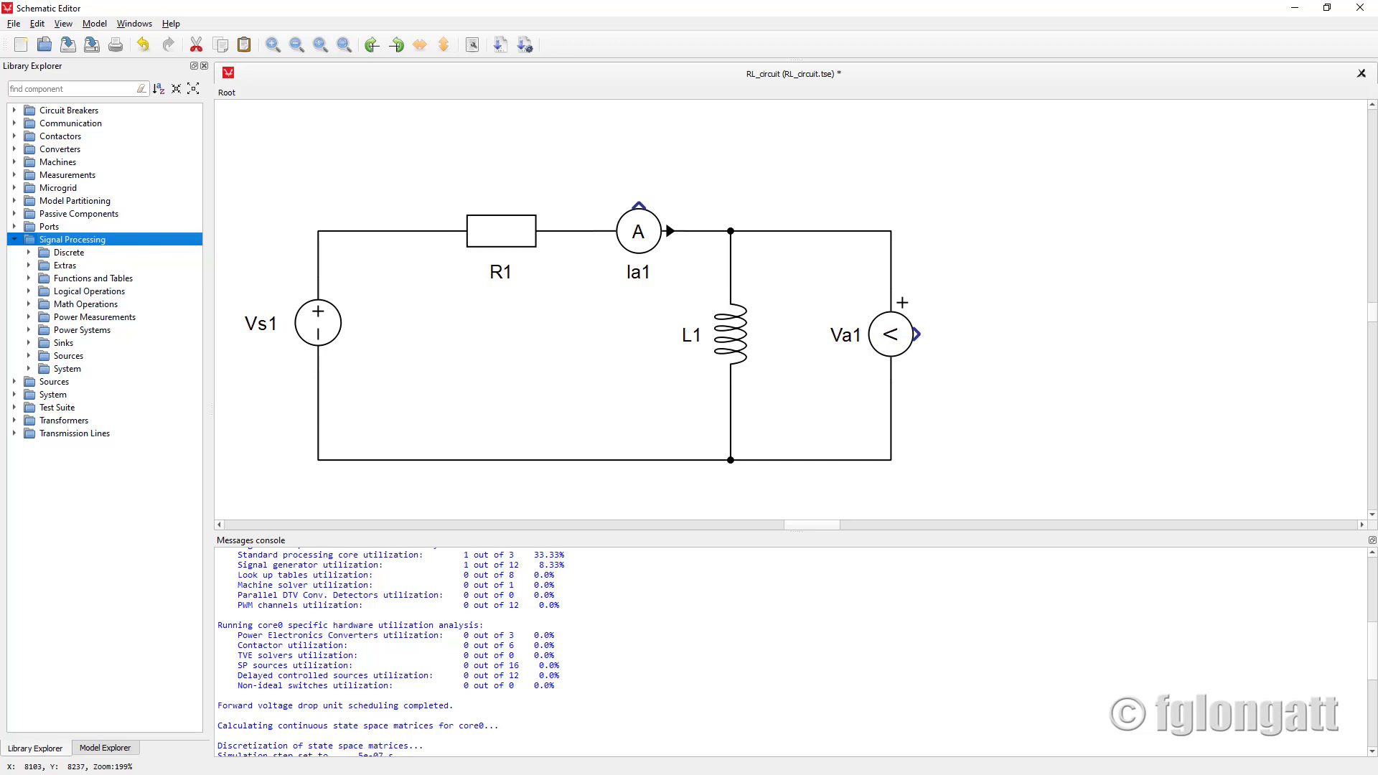
pyautogui.click(28, 265)
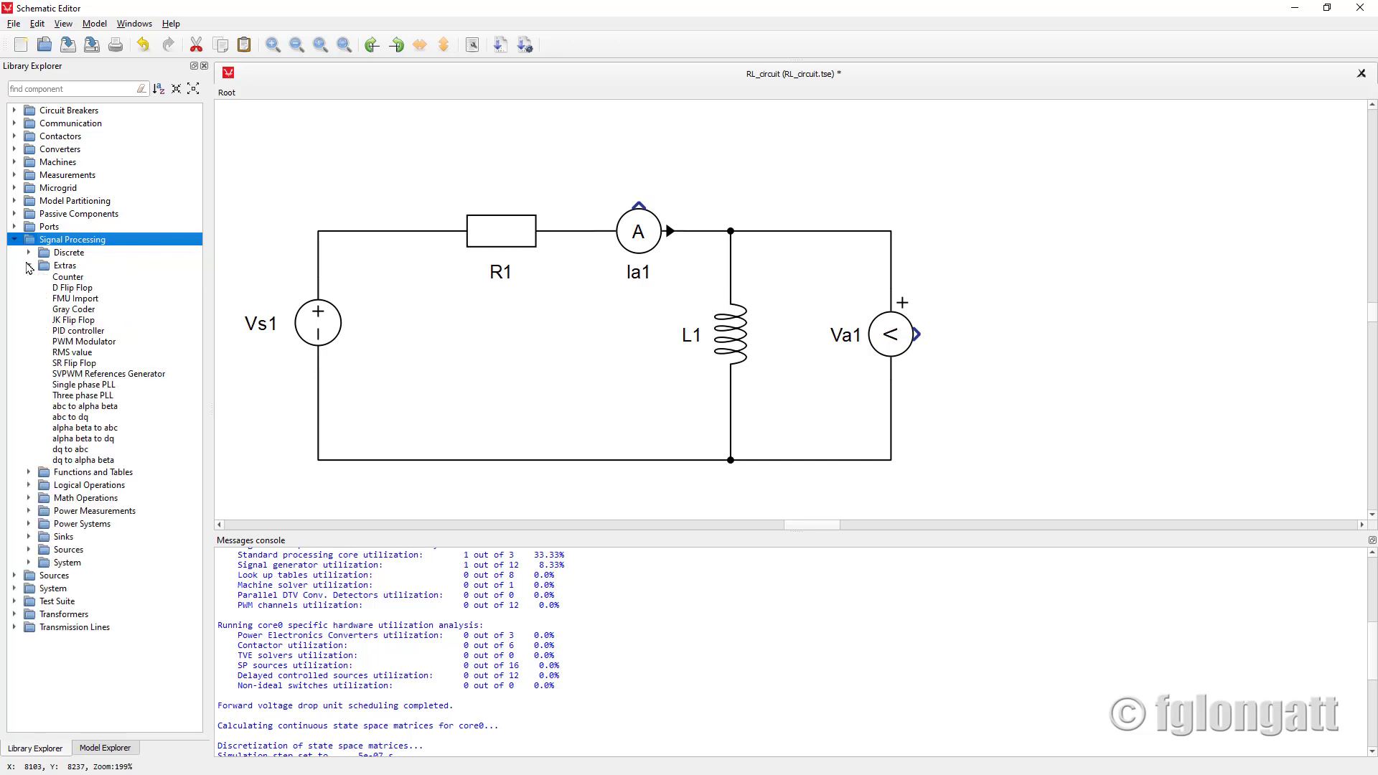
pyautogui.click(62, 353)
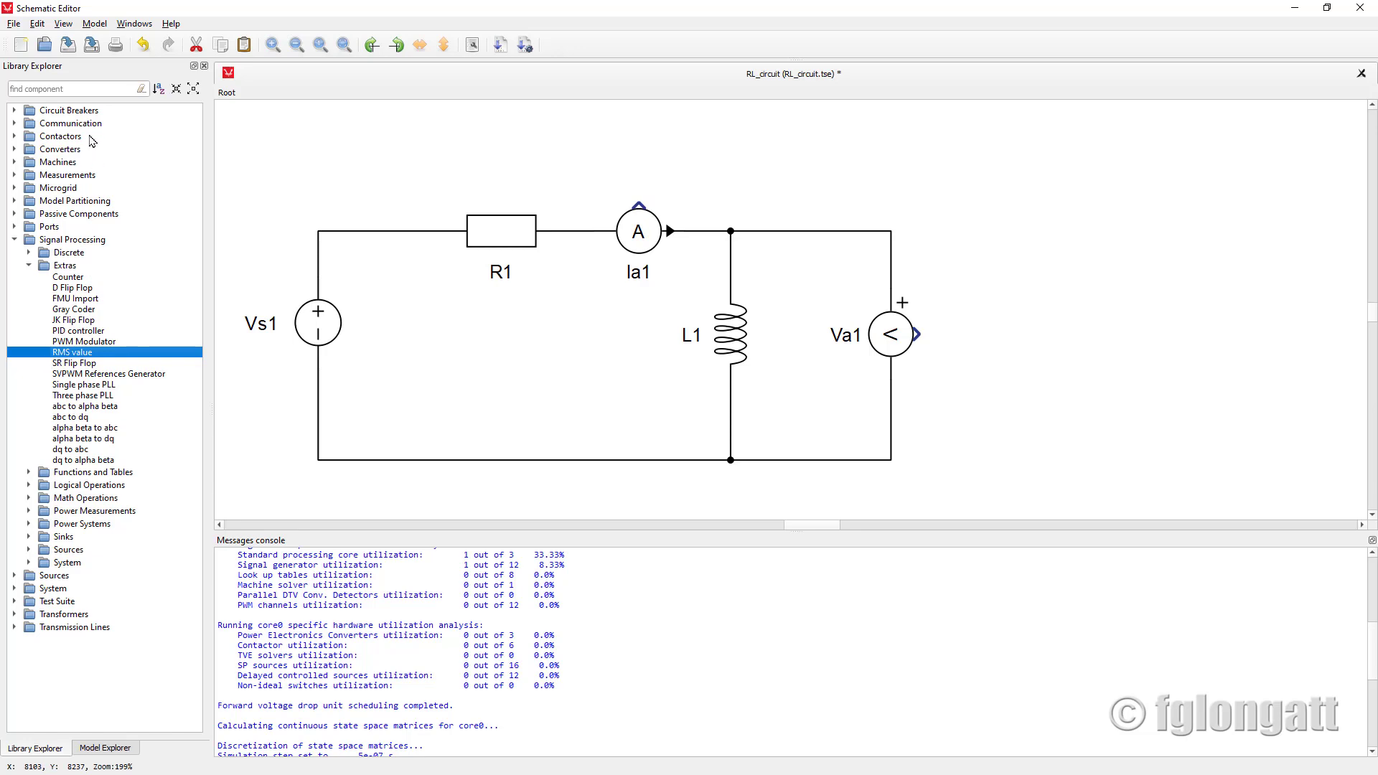
# Step: Search the library for RMS and place one RMS value block near Ia1 and another beside Va1
pyautogui.click(69, 89)
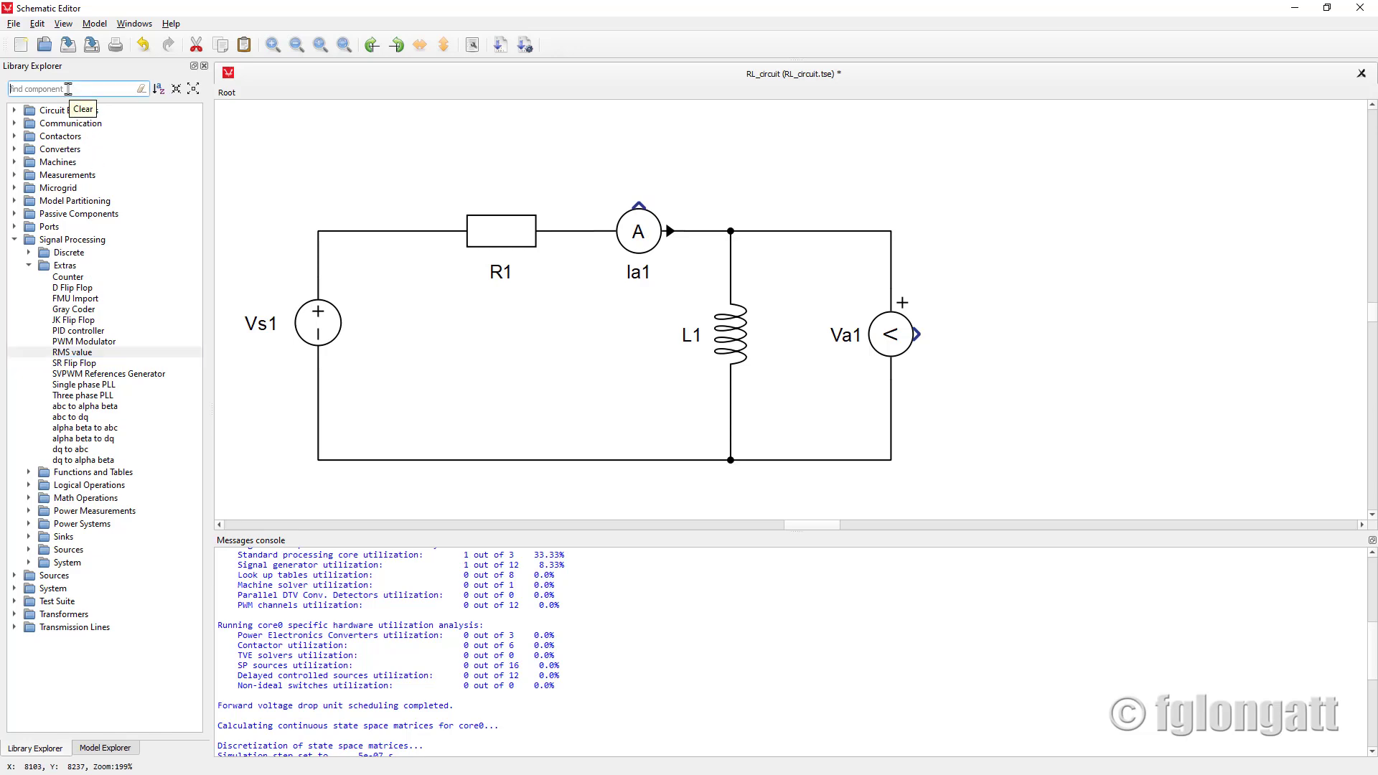
pyautogui.write('RMS')
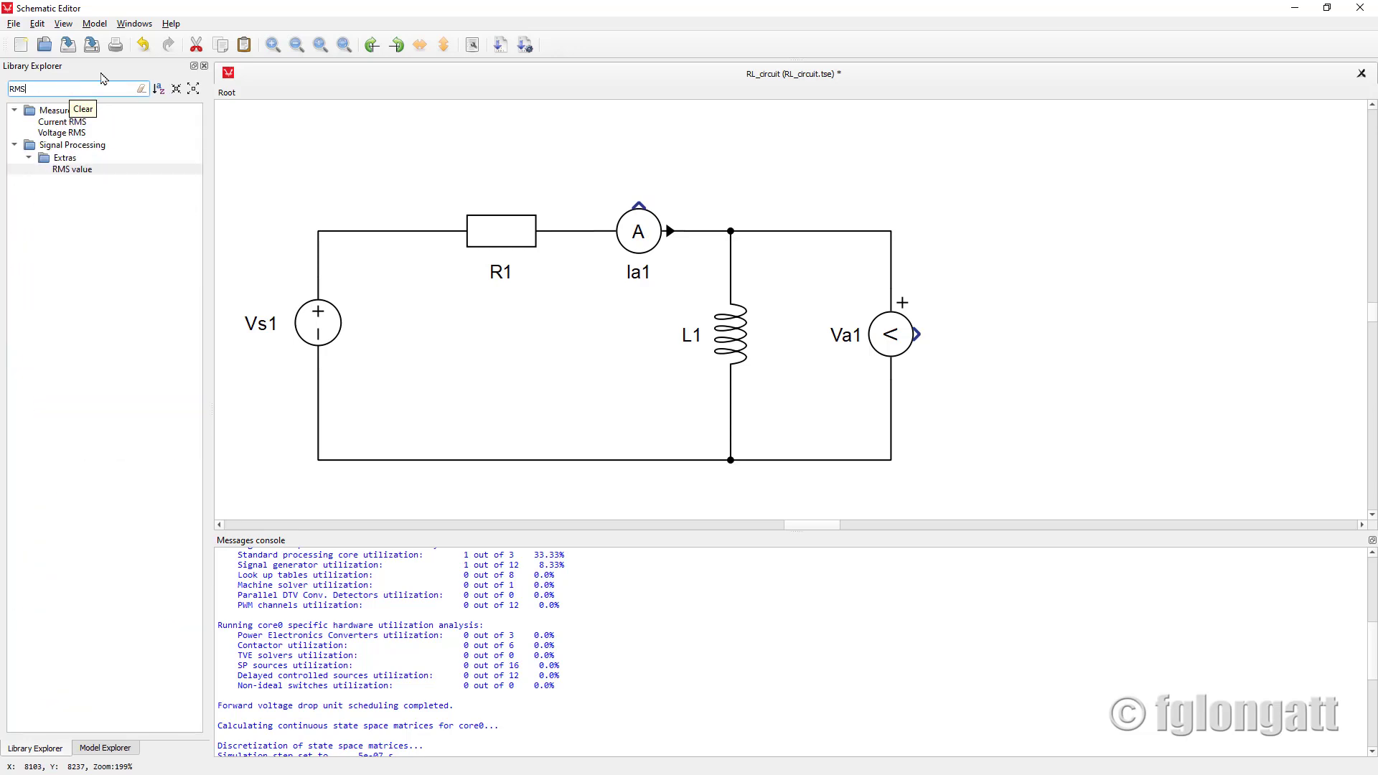
pyautogui.click(78, 171)
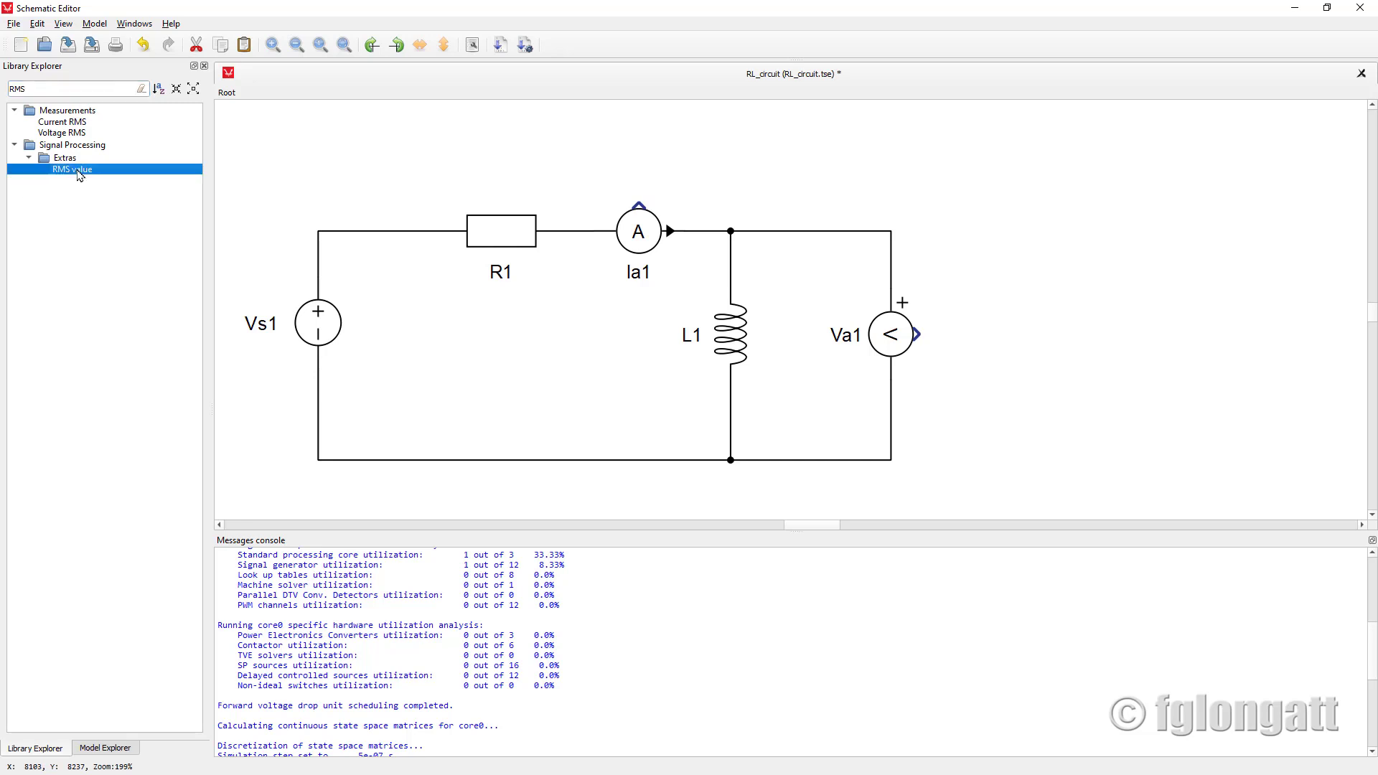
pyautogui.moveTo(78, 172); pyautogui.dragTo(718, 162)
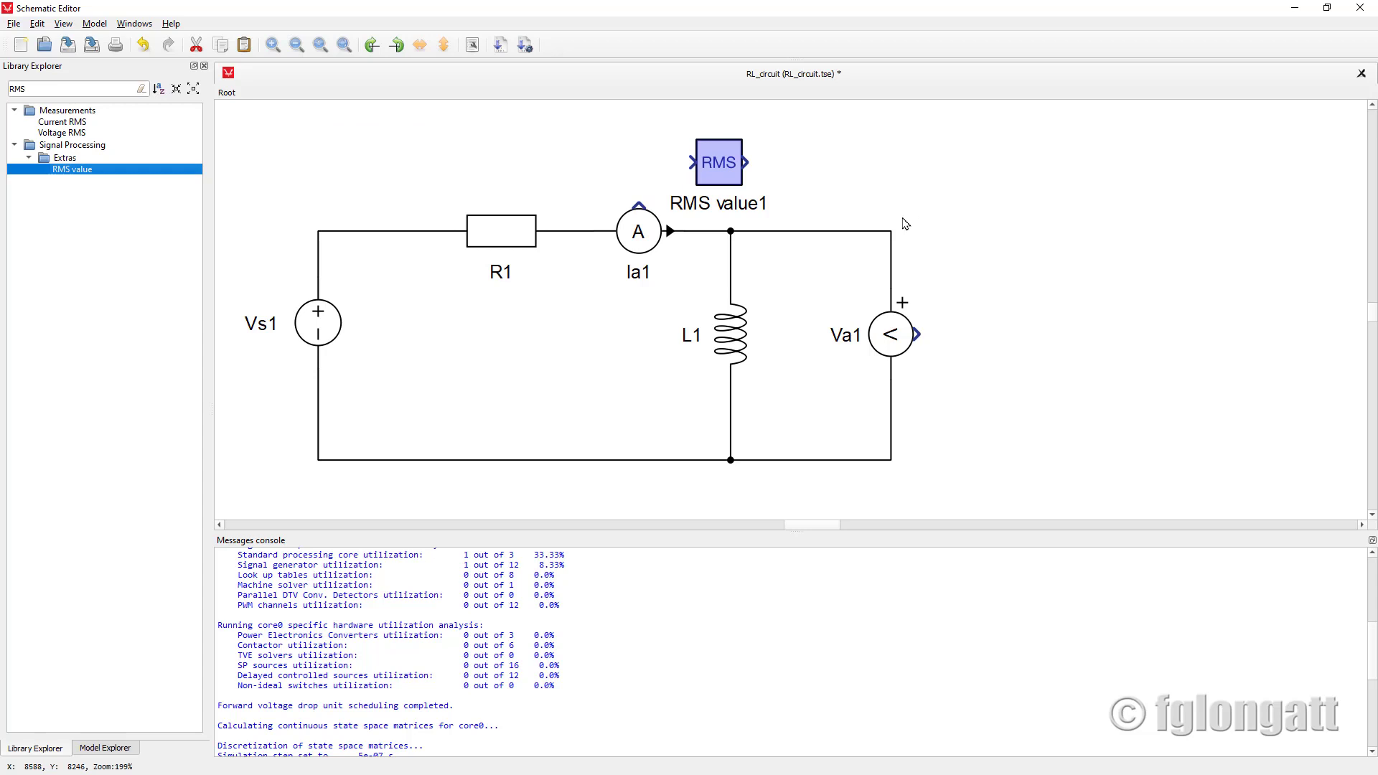
pyautogui.moveTo(65, 173); pyautogui.dragTo(996, 343)
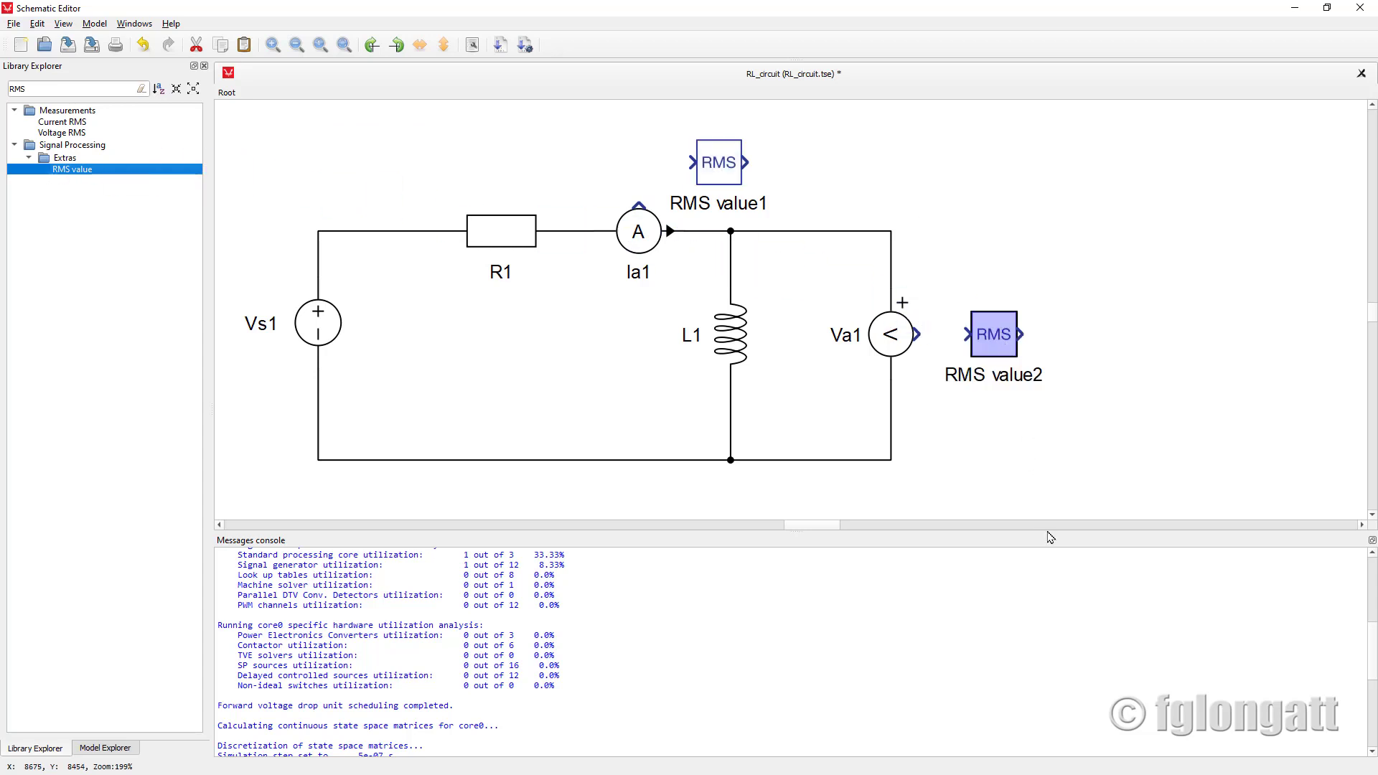
pyautogui.doubleClick(49, 87)
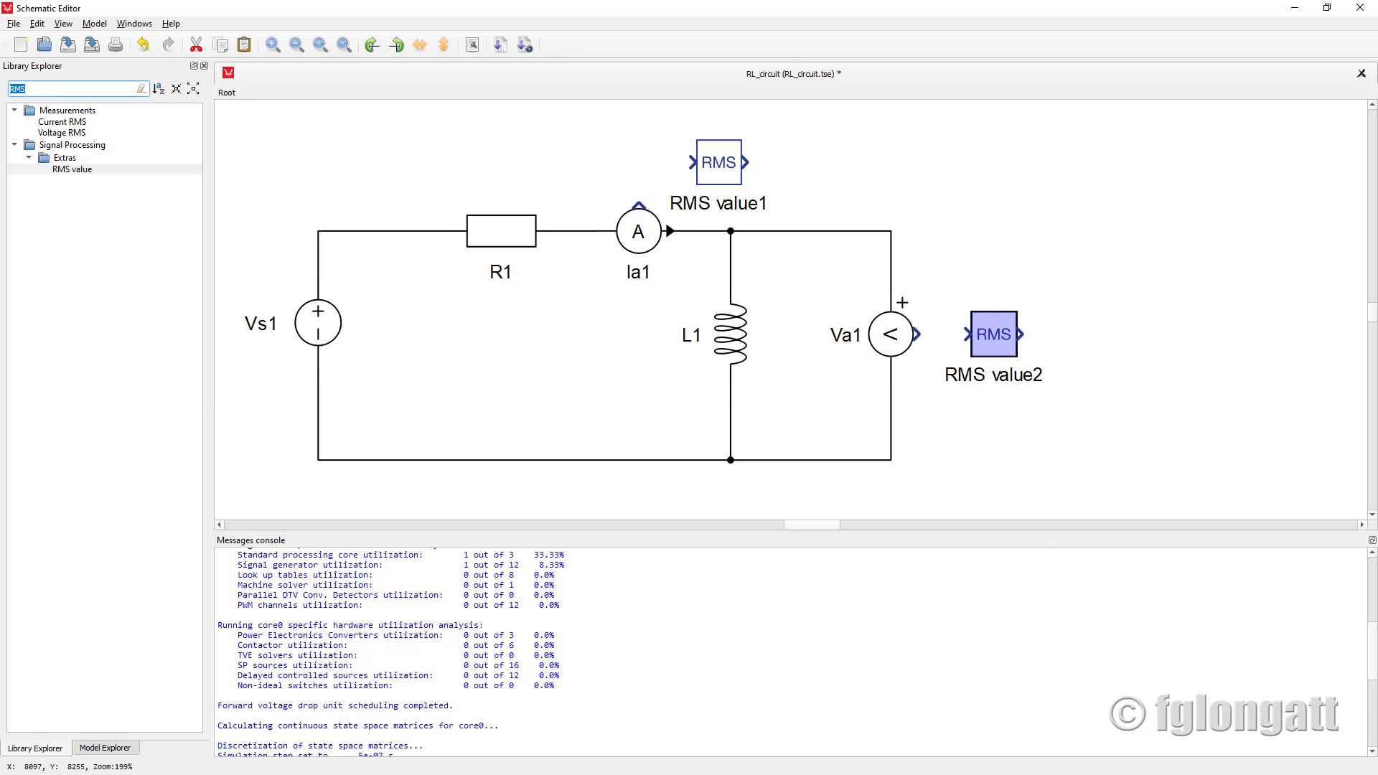
pyautogui.press('BackSpace')
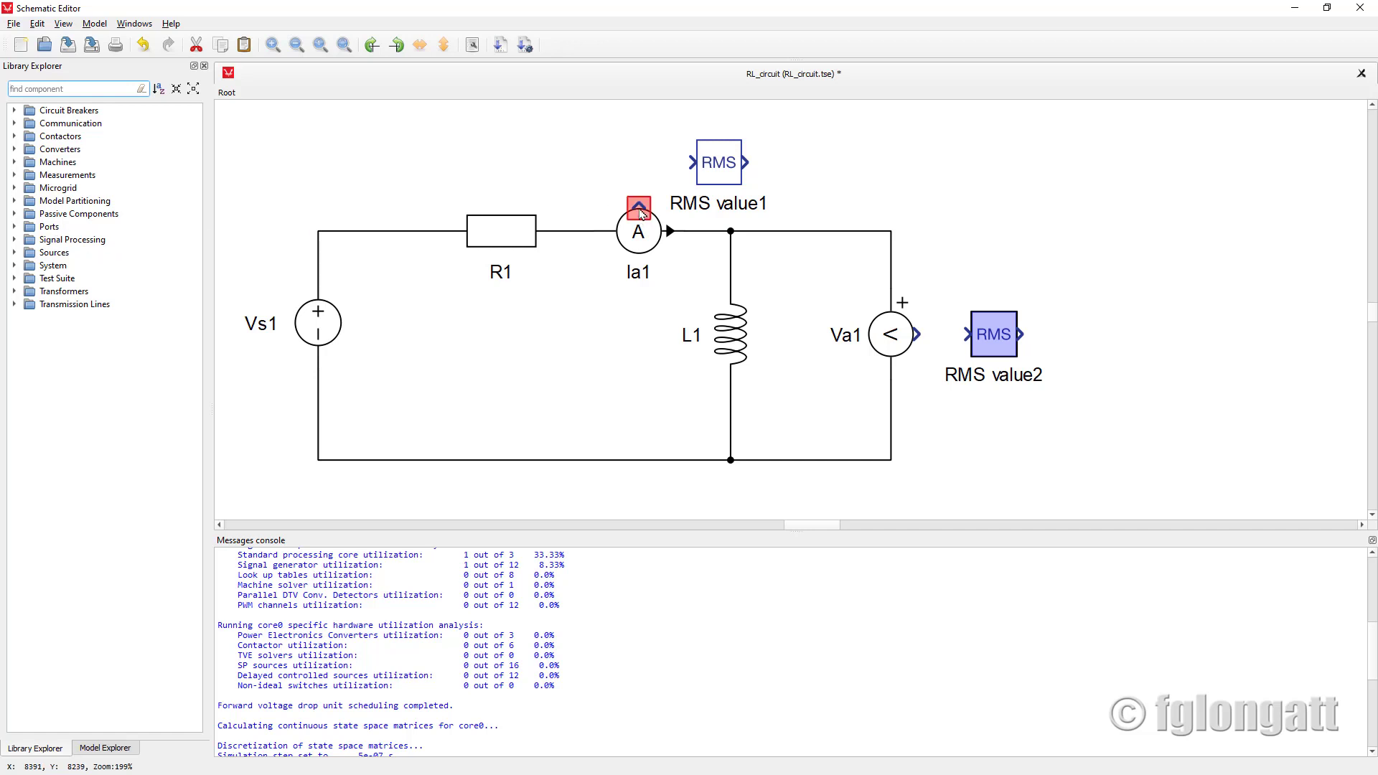
# Step: Wire the signal outputs of Ia1 and Va1 to the inputs of their neighbouring RMS value blocks
pyautogui.moveTo(640, 210); pyautogui.dragTo(692, 163)
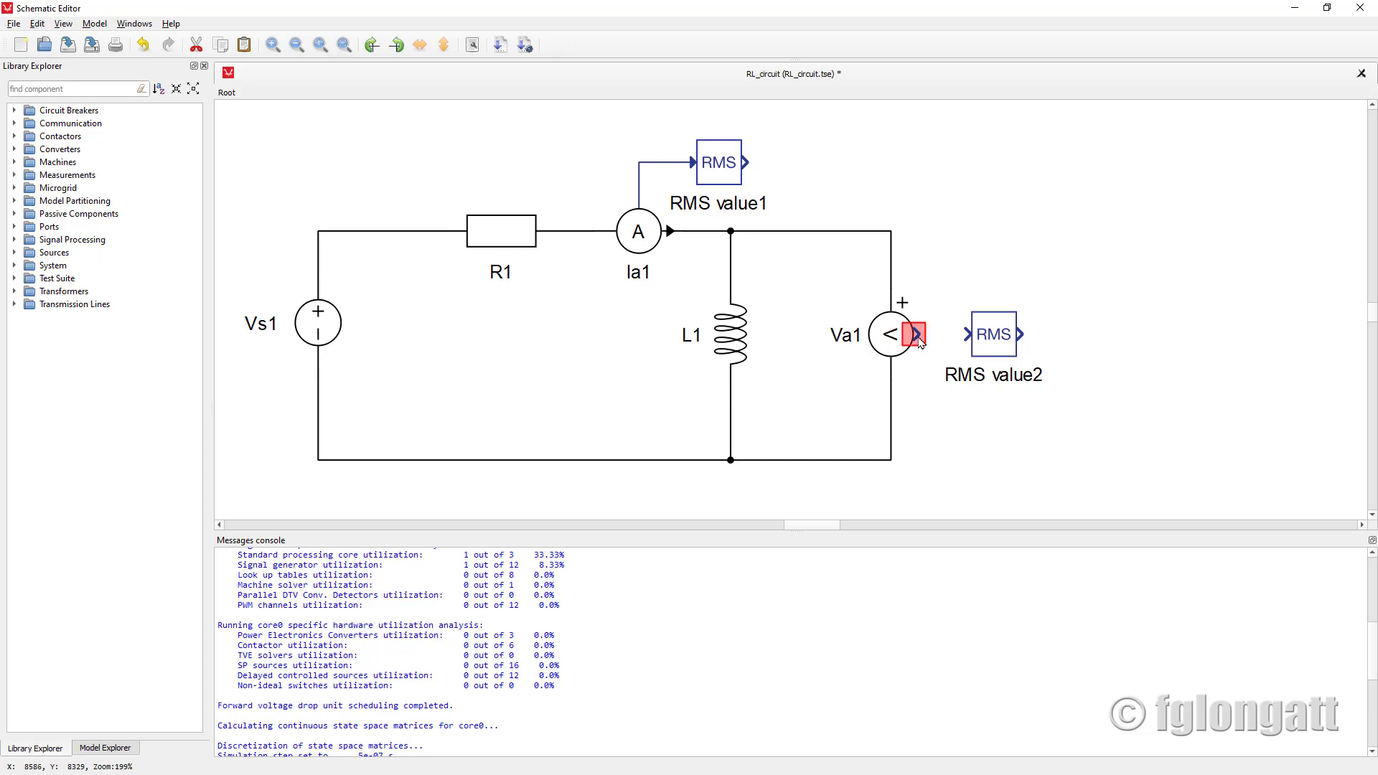
pyautogui.moveTo(921, 343); pyautogui.dragTo(968, 335)
pyautogui.click(929, 334)
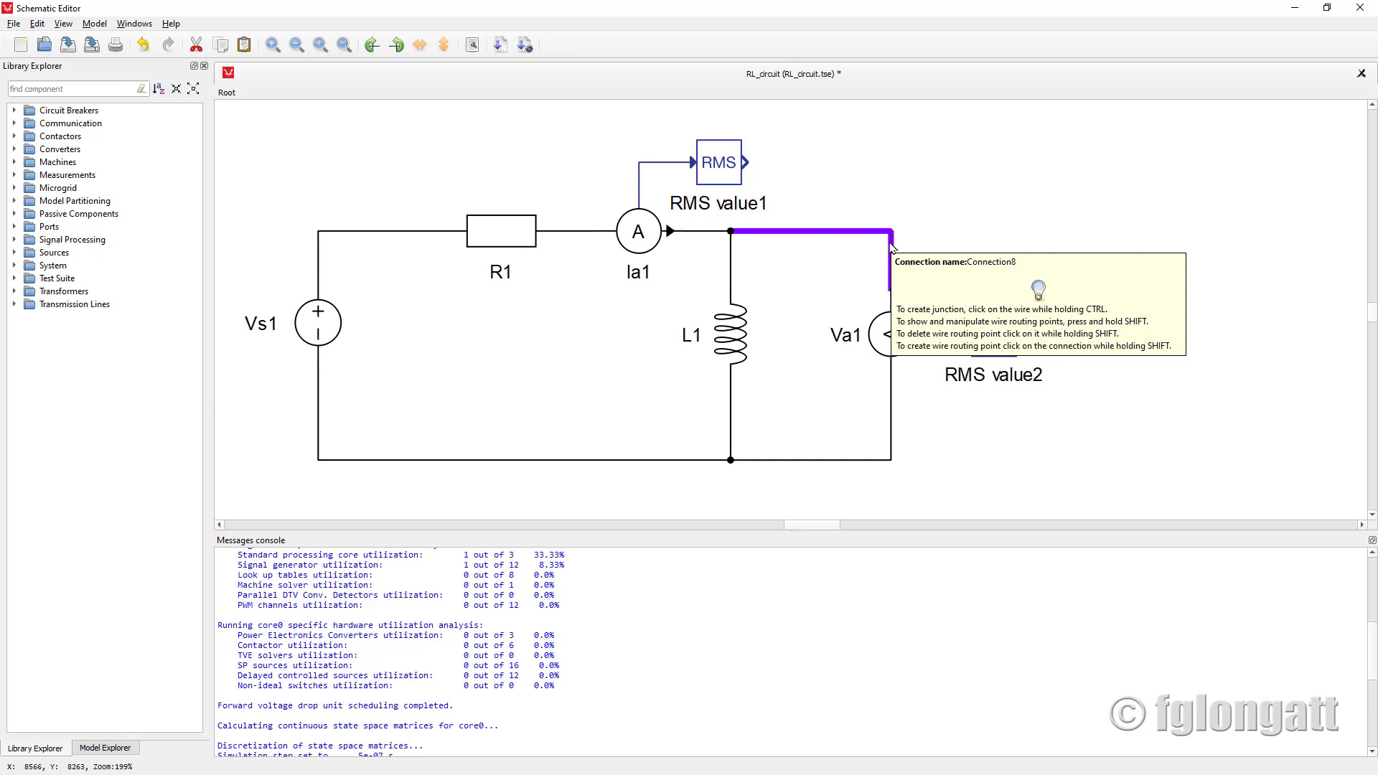
# Step: Find the Probe component in the library, place two probes and wire one to each RMS value block's output
pyautogui.click(41, 90)
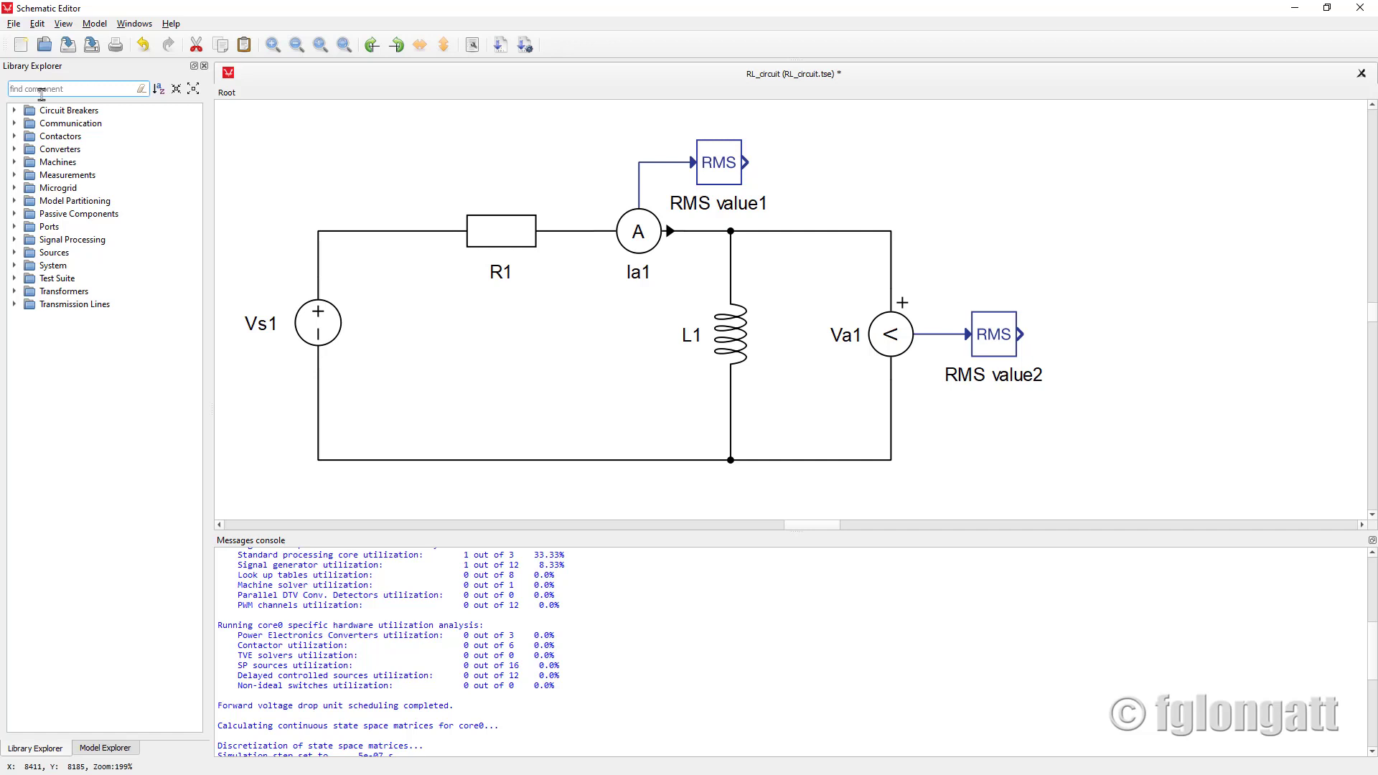
pyautogui.write('probe')
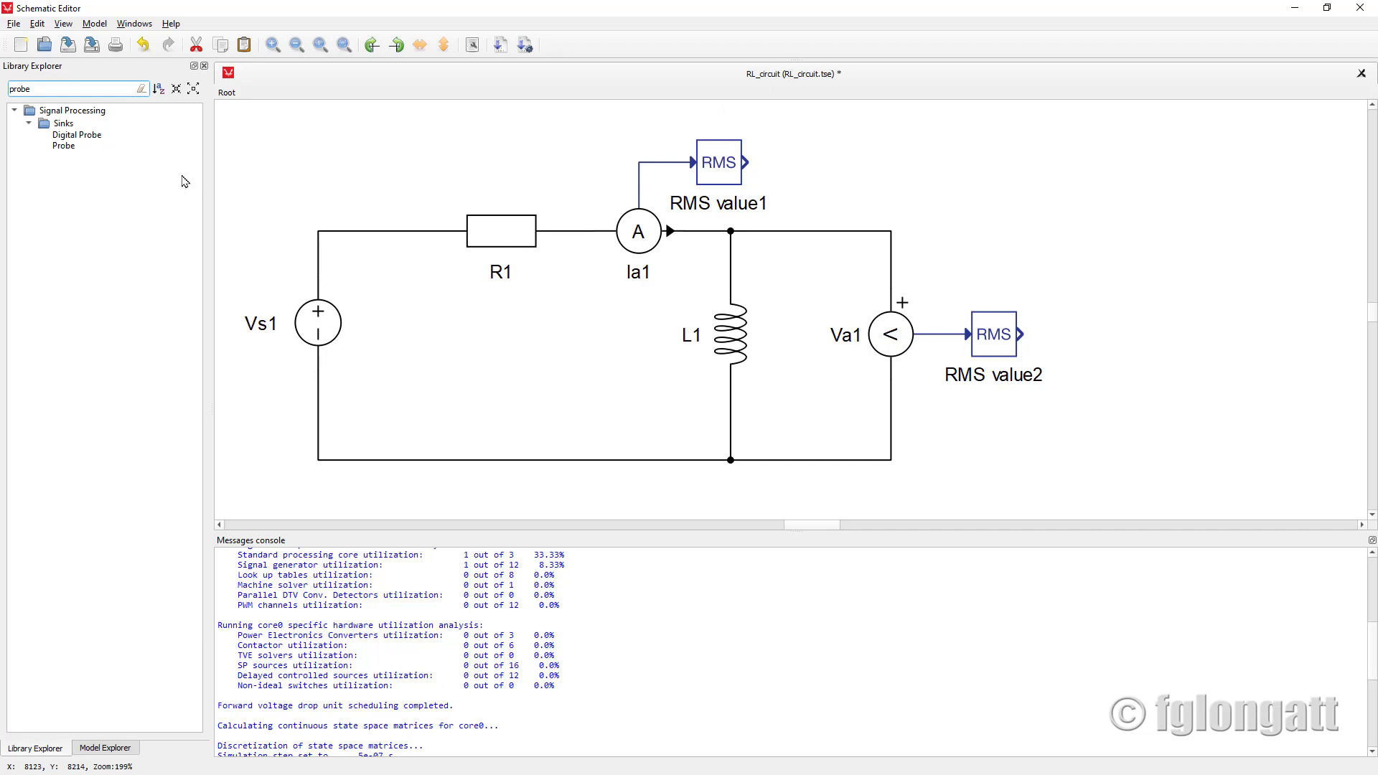
pyautogui.moveTo(64, 146); pyautogui.dragTo(836, 164)
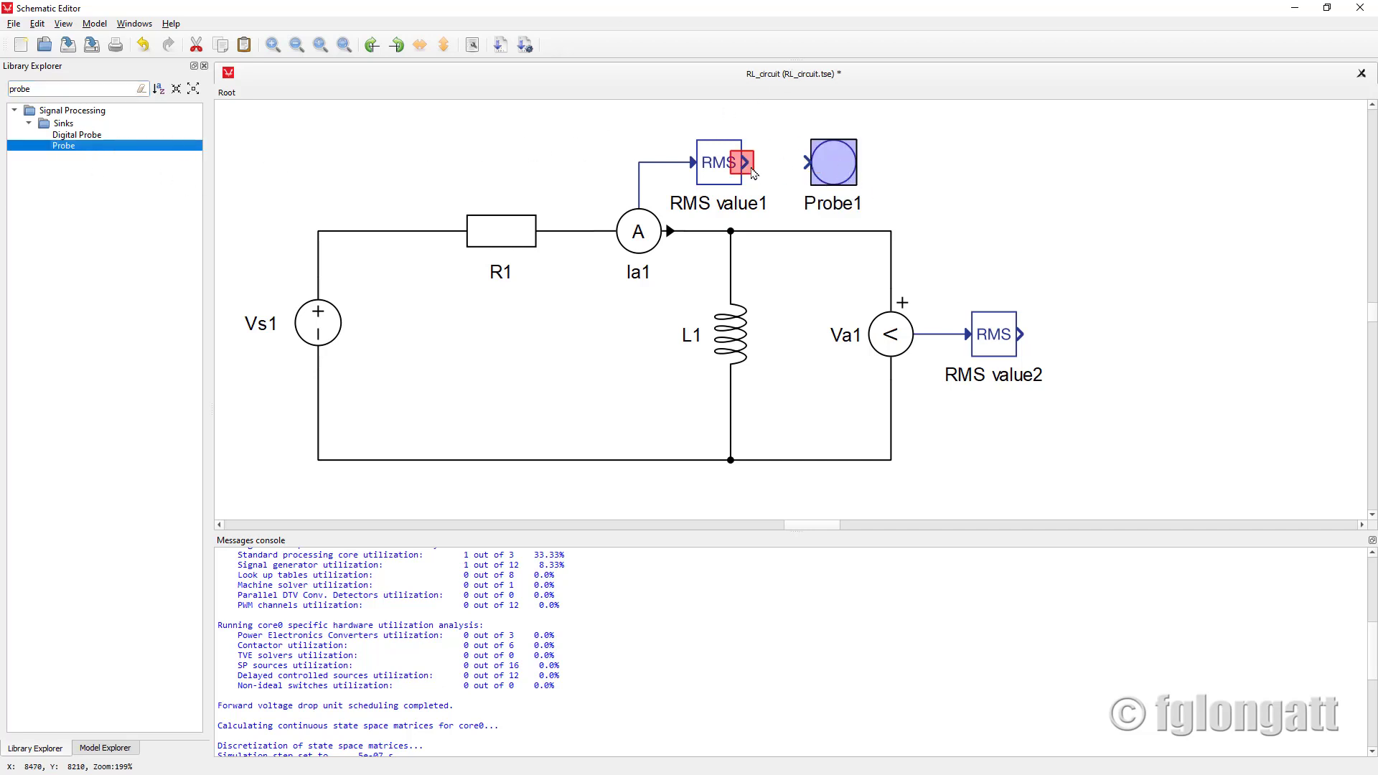
pyautogui.moveTo(752, 173); pyautogui.dragTo(826, 174)
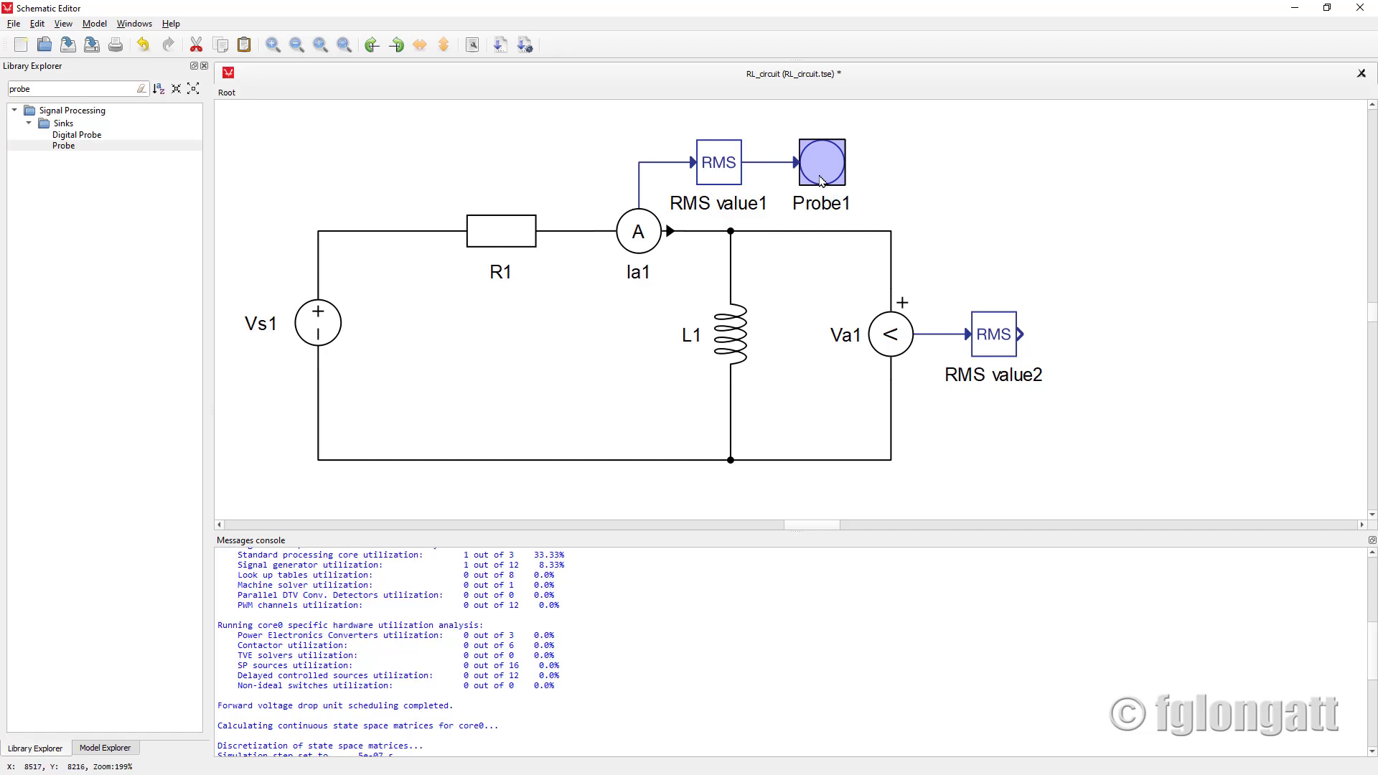
pyautogui.moveTo(76, 145)
pyautogui.mouseDown()
pyautogui.moveTo(890, 195)
pyautogui.moveTo(1065, 298)
pyautogui.moveTo(1098, 354)
pyautogui.moveTo(1020, 334)
pyautogui.mouseUp()
pyautogui.moveTo(1107, 347); pyautogui.dragTo(1107, 335)
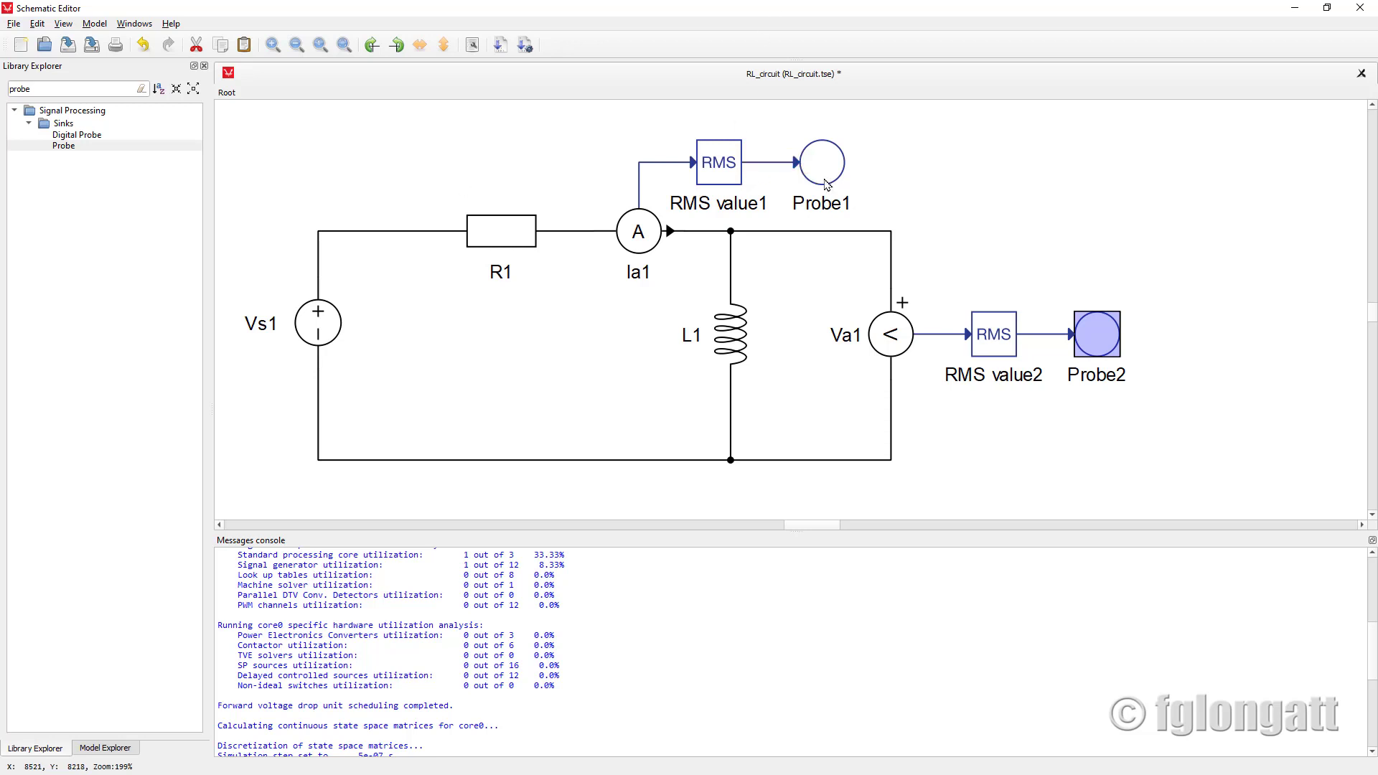
# Step: Rename the probe on the current measurement's RMS output as Irms
pyautogui.doubleClick(822, 203)
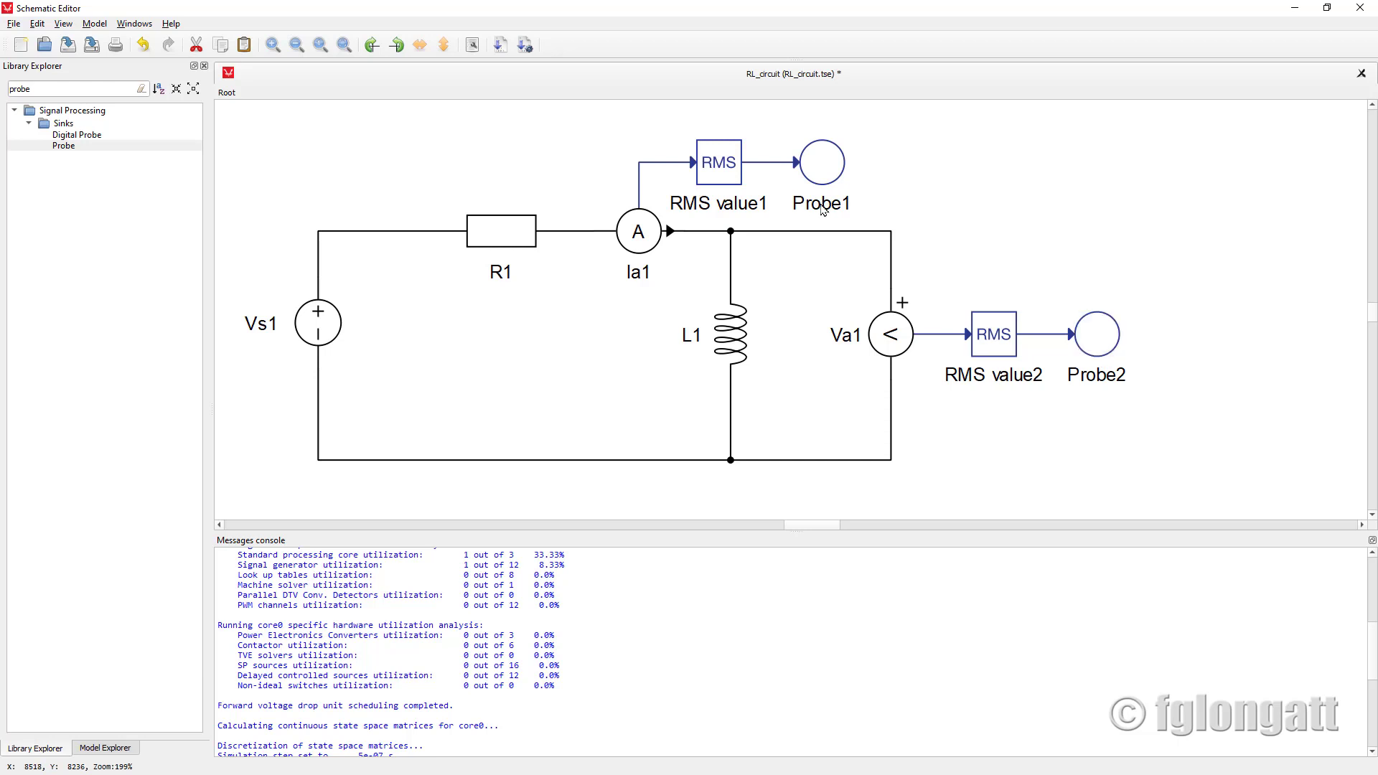
pyautogui.doubleClick(656, 378)
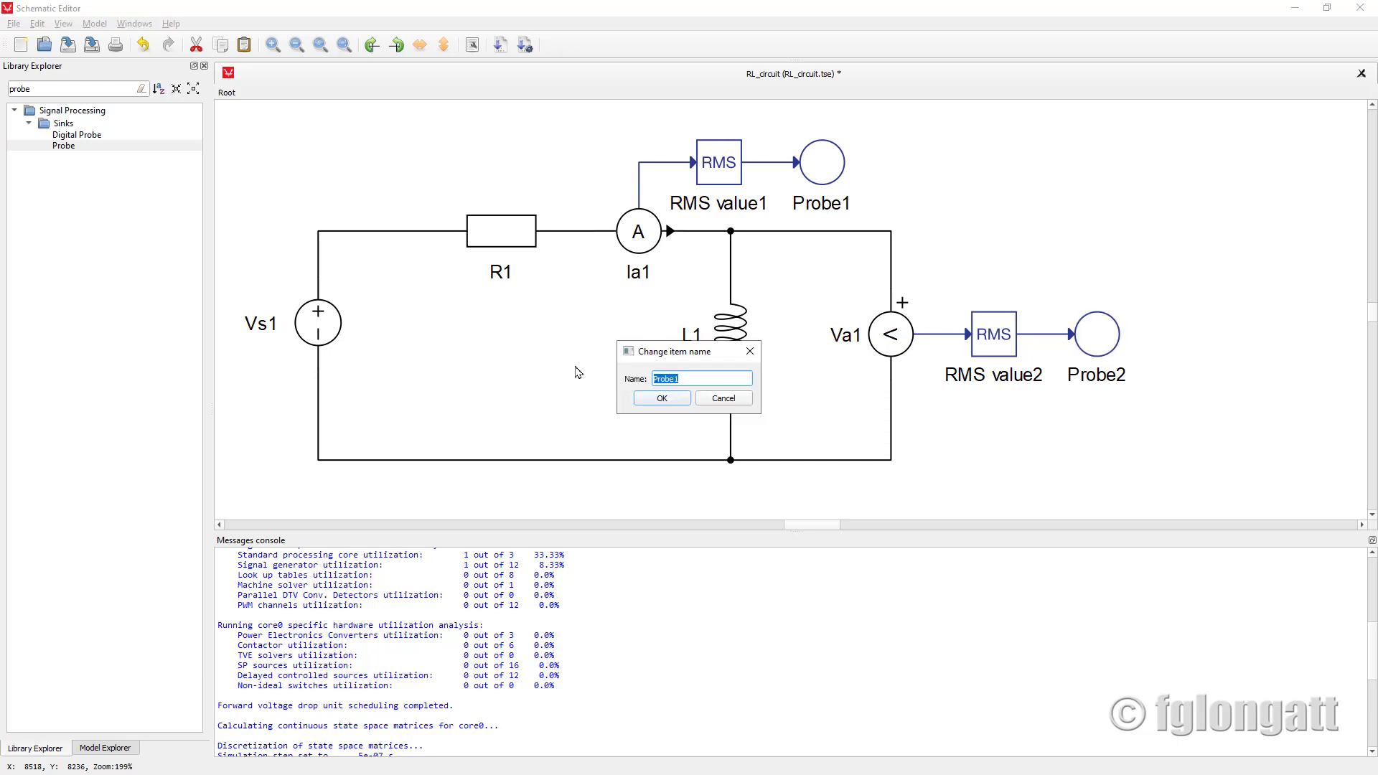
pyautogui.write('Irms')
pyautogui.click(658, 399)
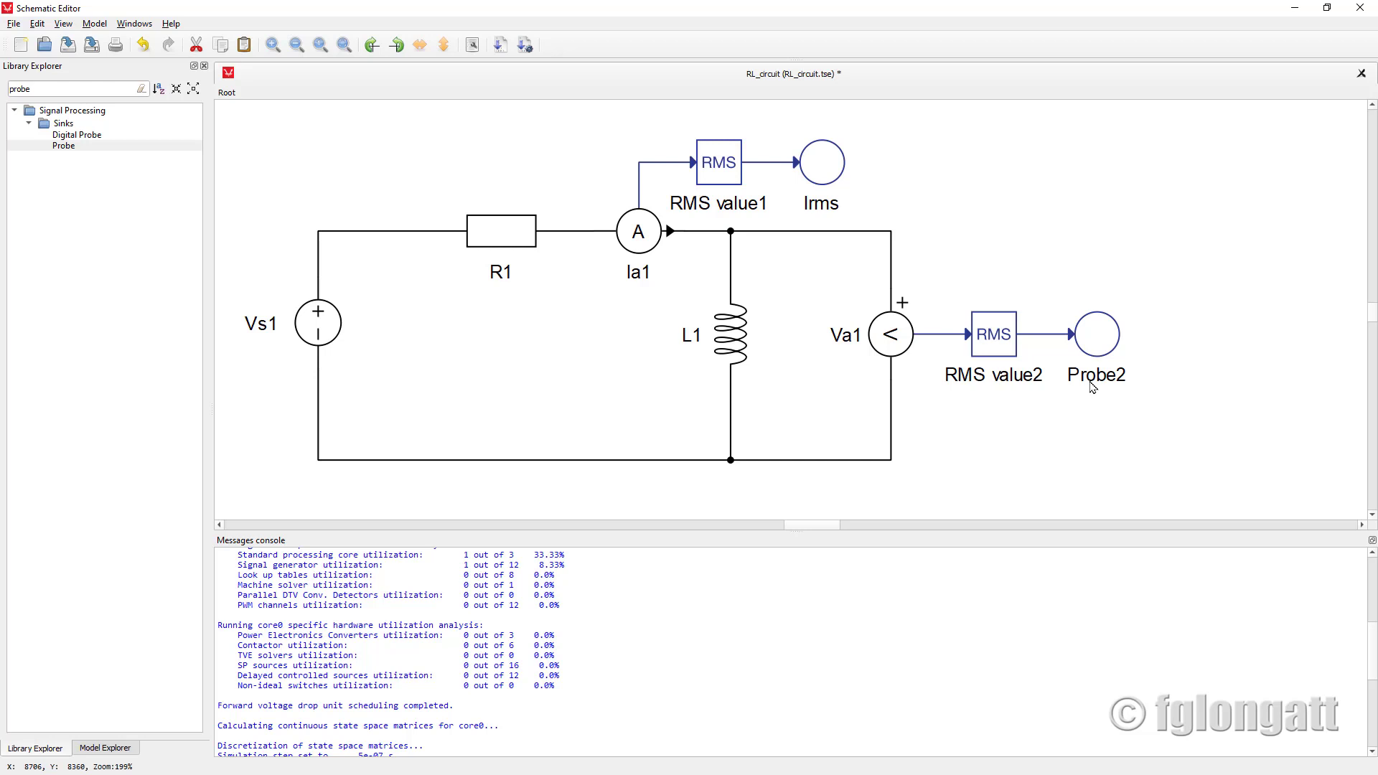
# Step: Rename the probe on the inductor voltage's RMS output as VLrms
pyautogui.doubleClick(1092, 387)
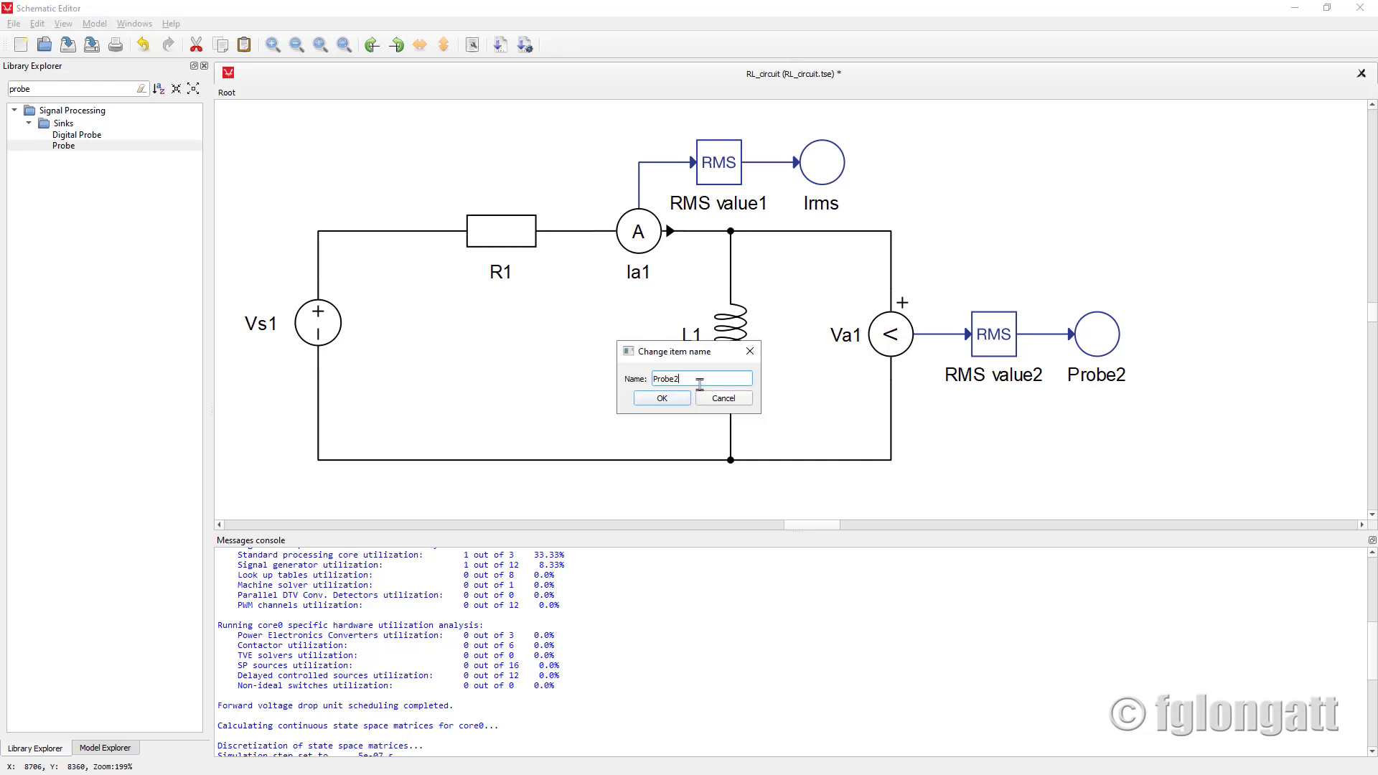
pyautogui.moveTo(700, 384); pyautogui.dragTo(641, 384)
pyautogui.write('VLrms')
pyautogui.press('Return')
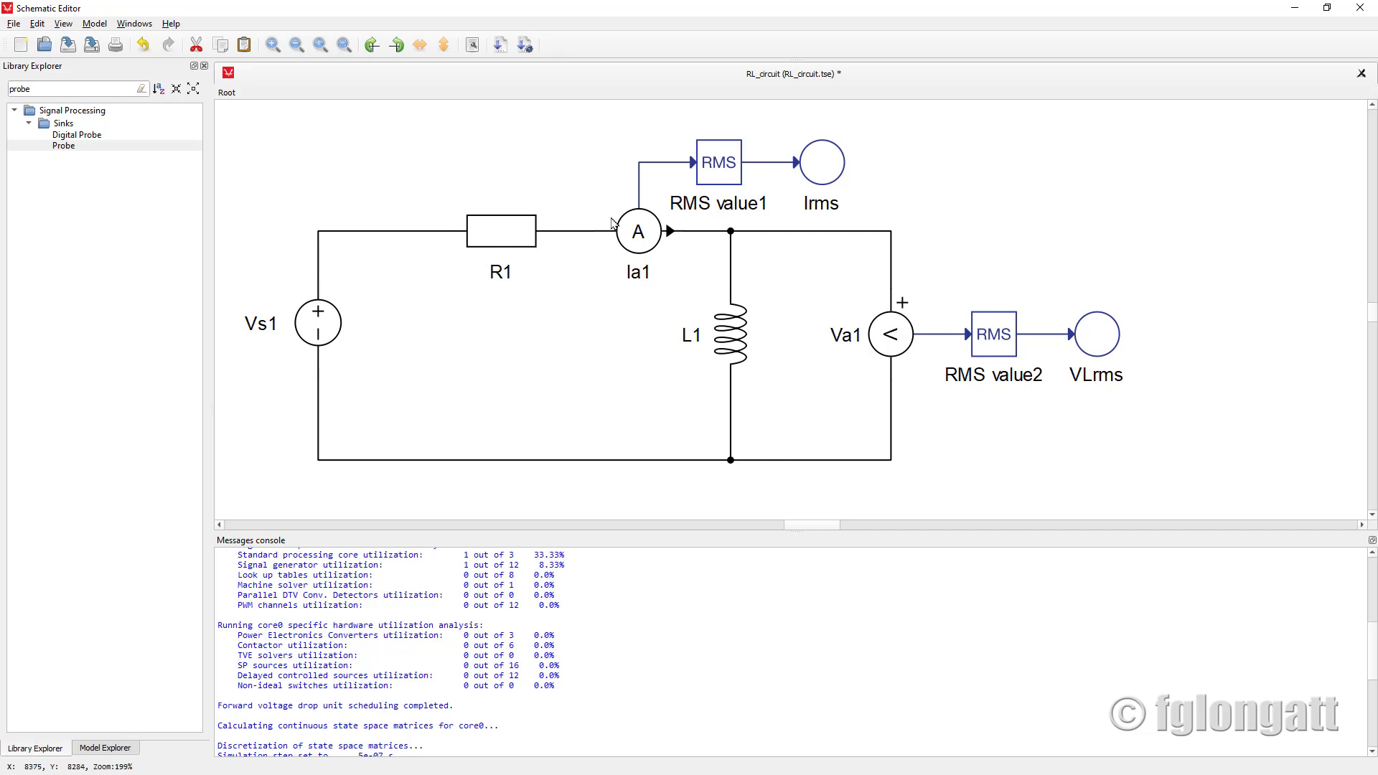
# Step: Compile the RL_circuit model and review the compilation messages in the console
pyautogui.click(500, 46)
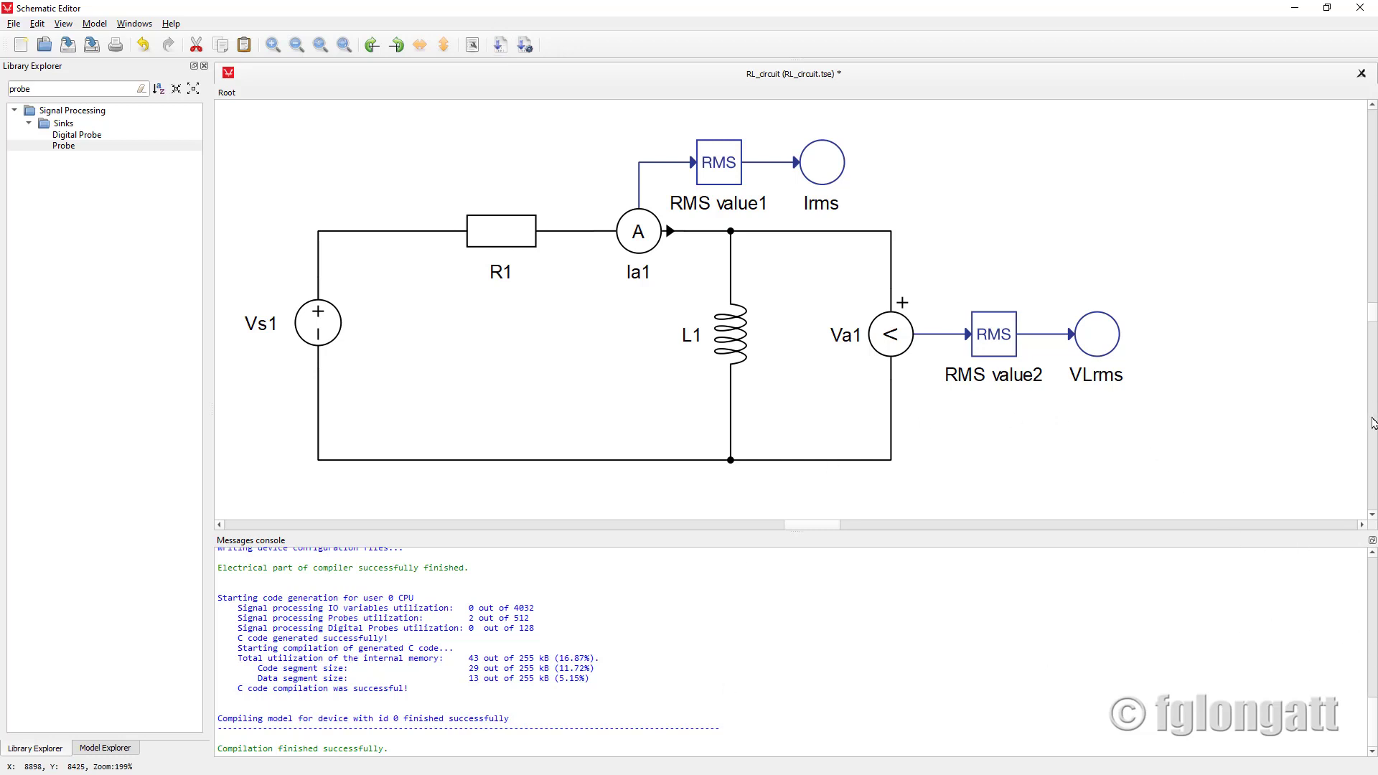
pyautogui.click(1373, 659)
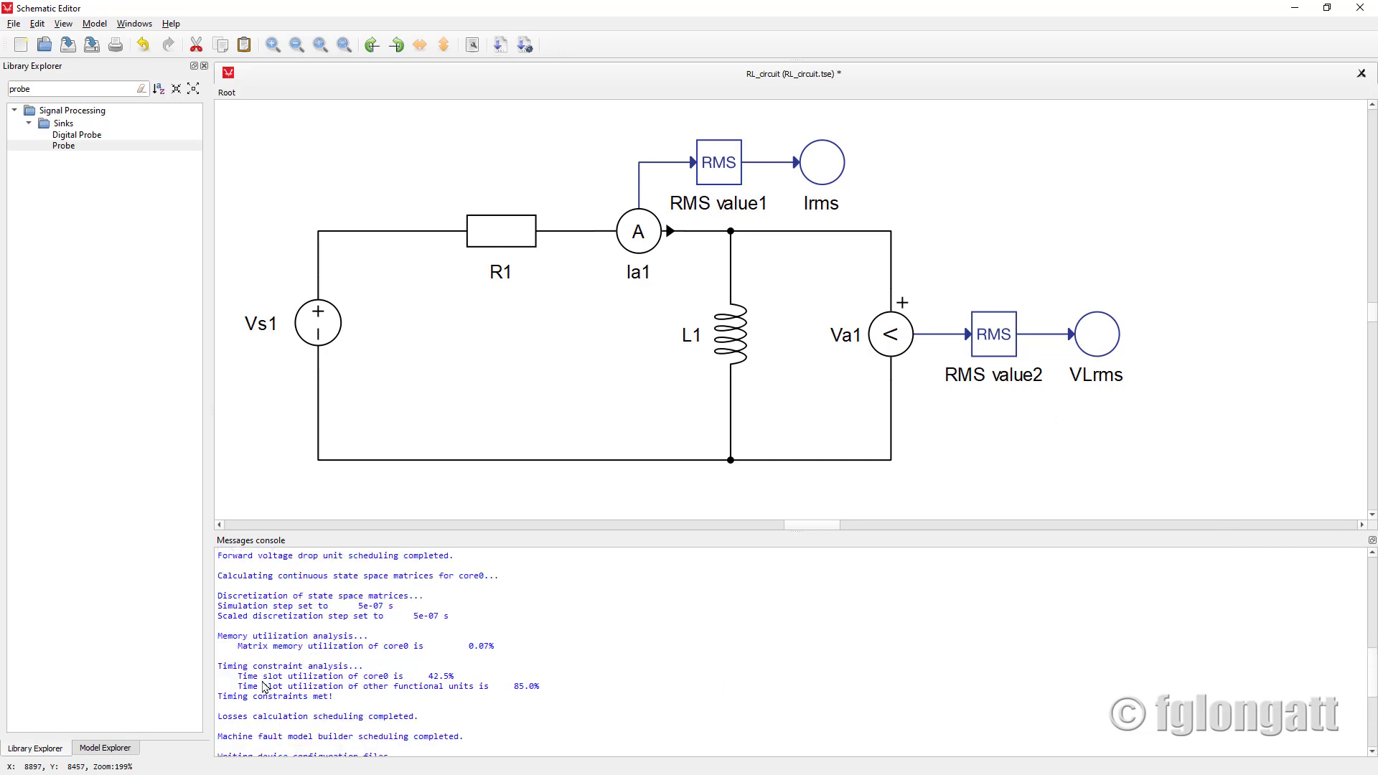
pyautogui.scroll(-5, 334, 689)
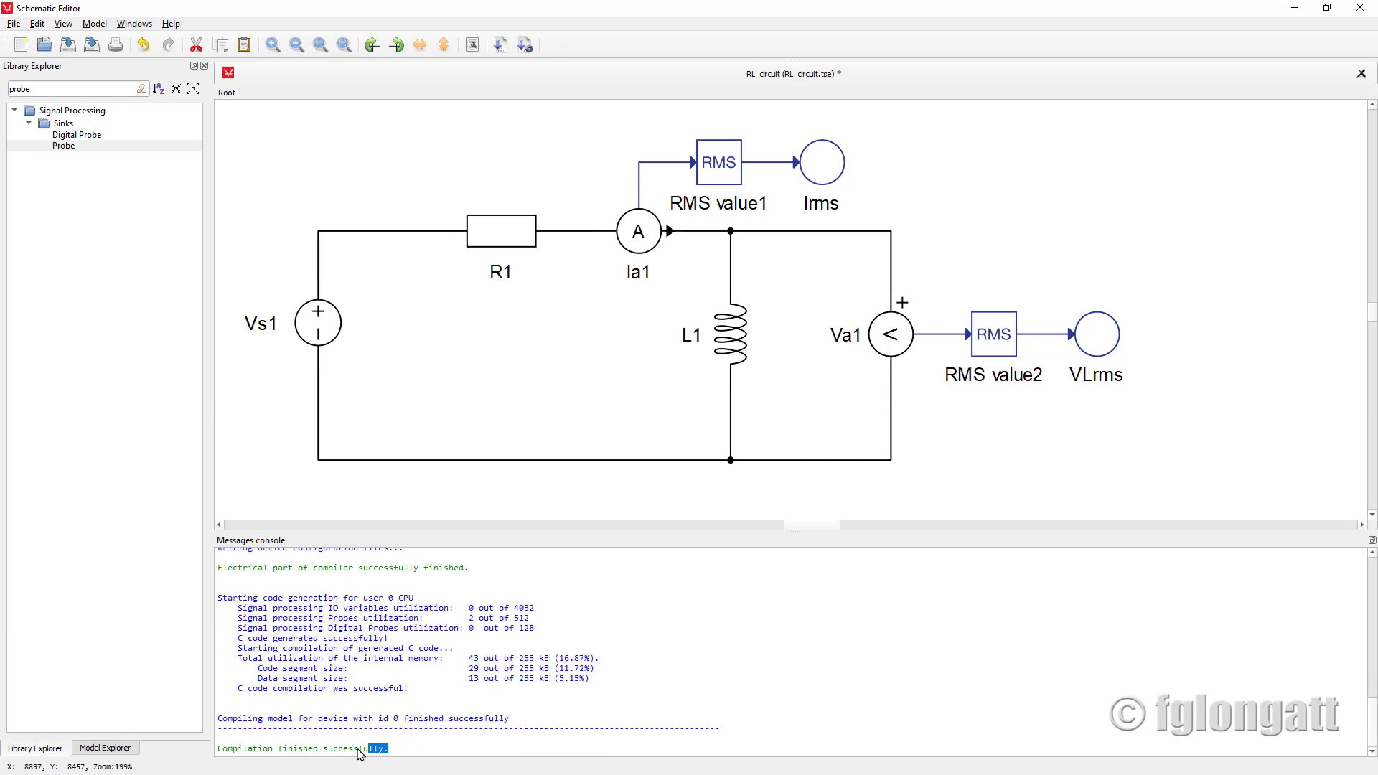
pyautogui.tripleClick(209, 751)
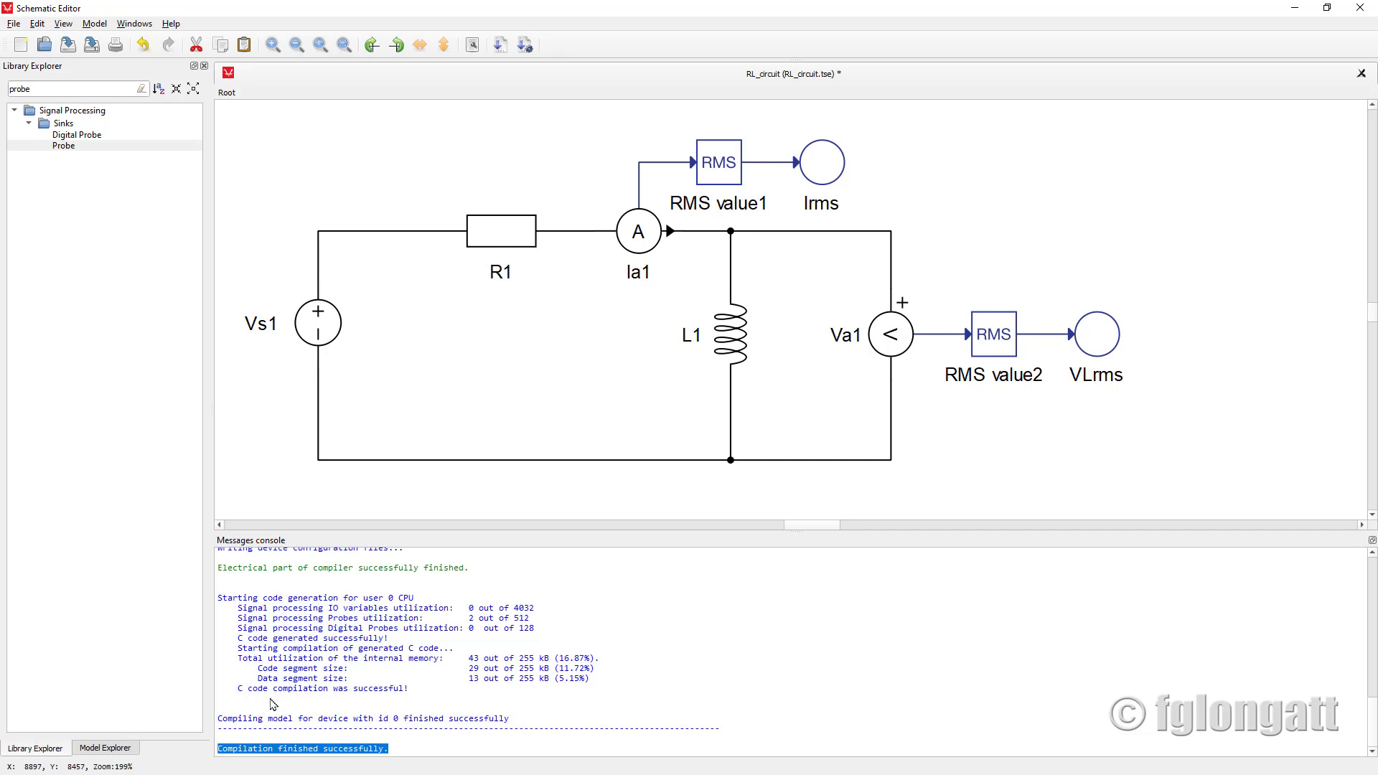
# Step: Review the resistance of R1 and the initial settings of voltage source Vs1, including its available source nature options
pyautogui.doubleClick(515, 249)
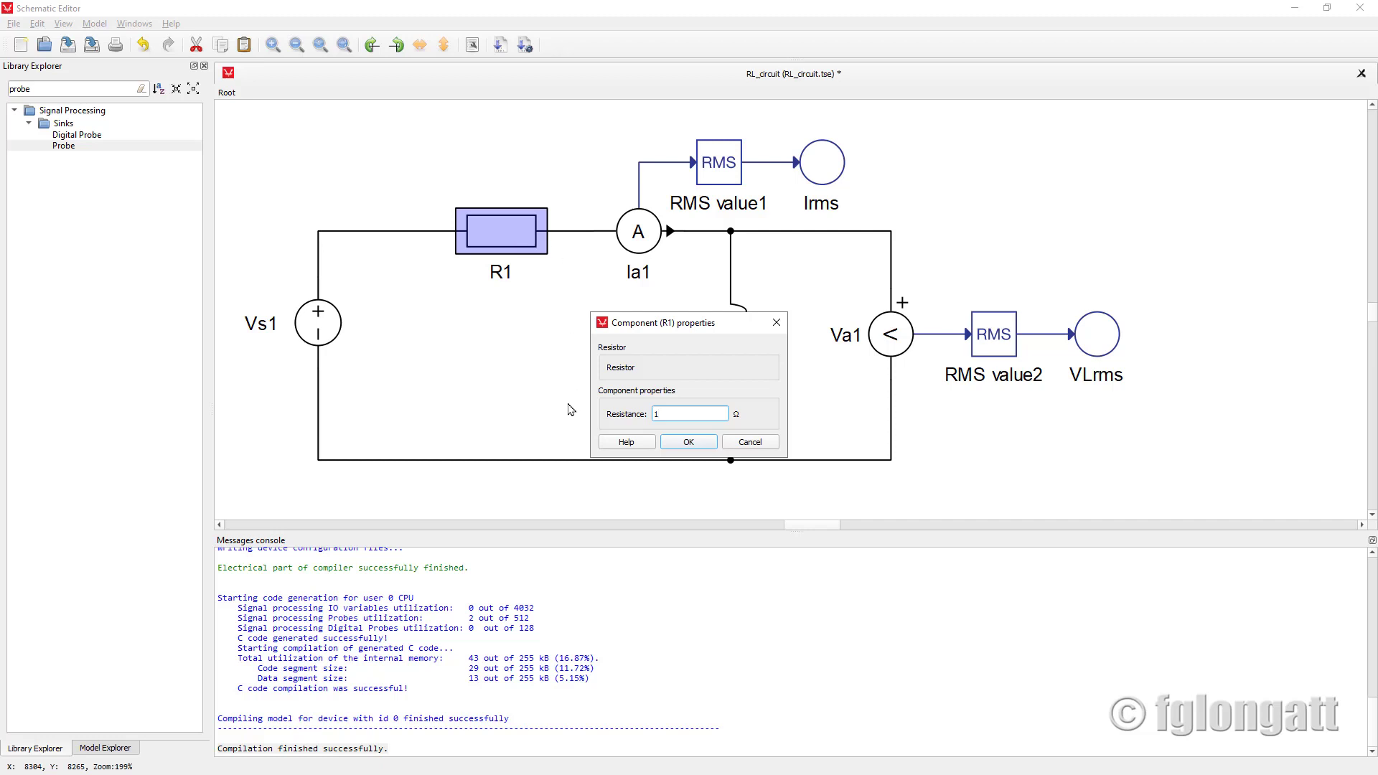
pyautogui.click(681, 447)
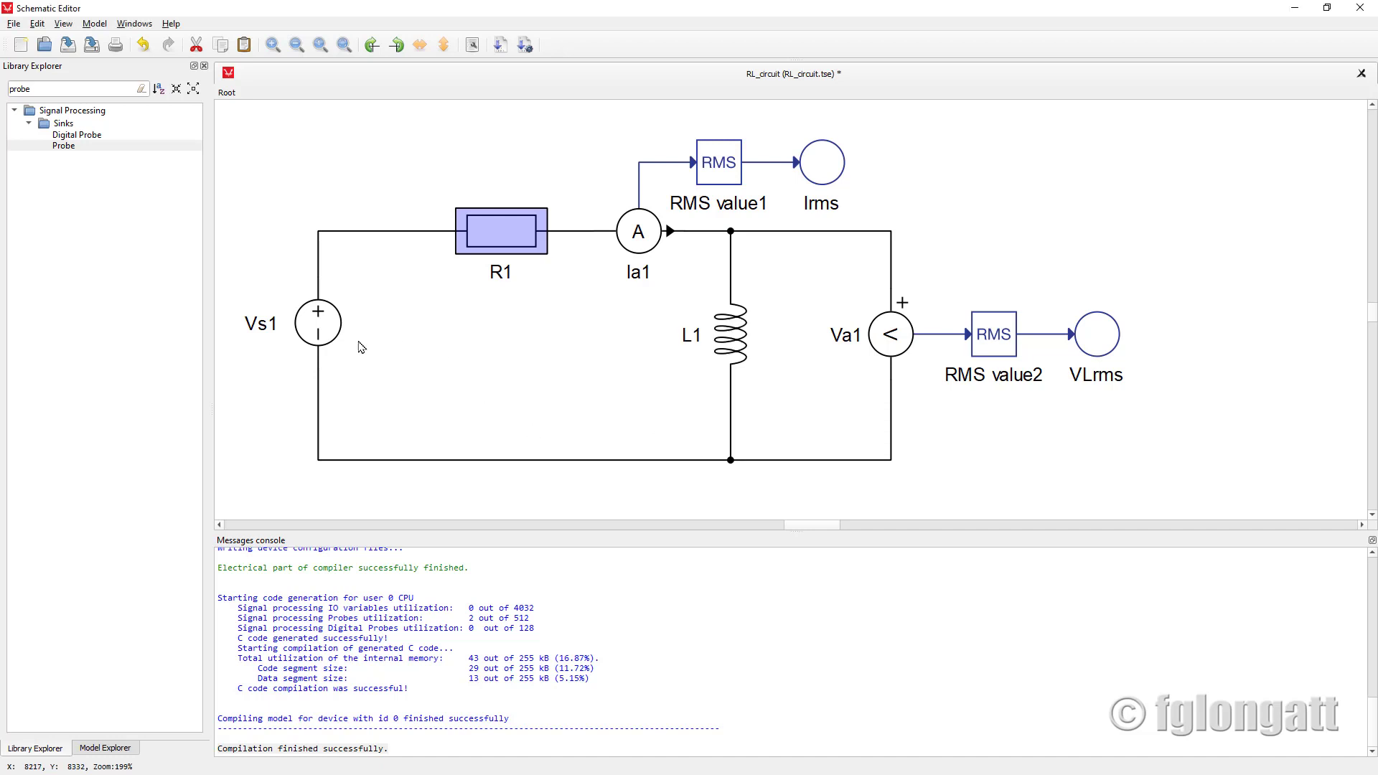
pyautogui.moveTo(316, 343)
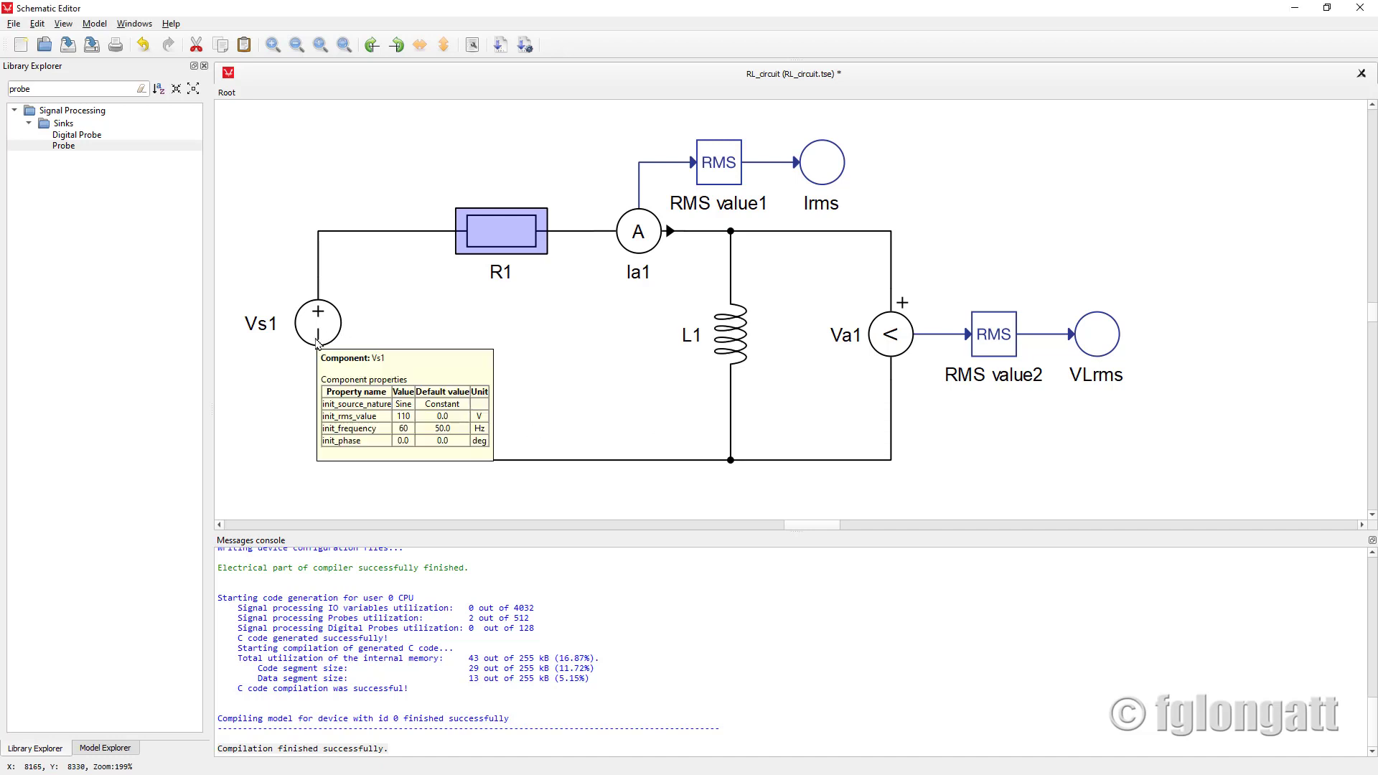
pyautogui.doubleClick(336, 330)
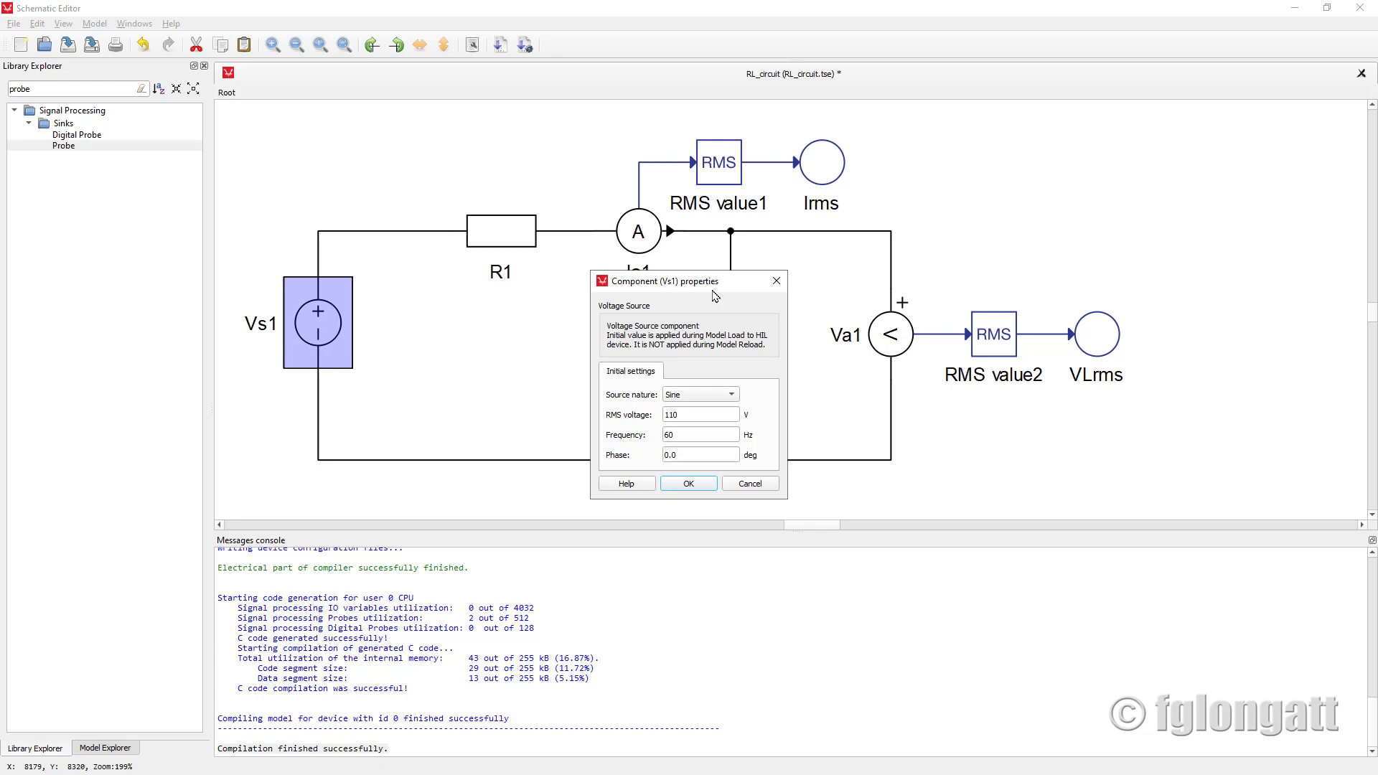
pyautogui.click(721, 394)
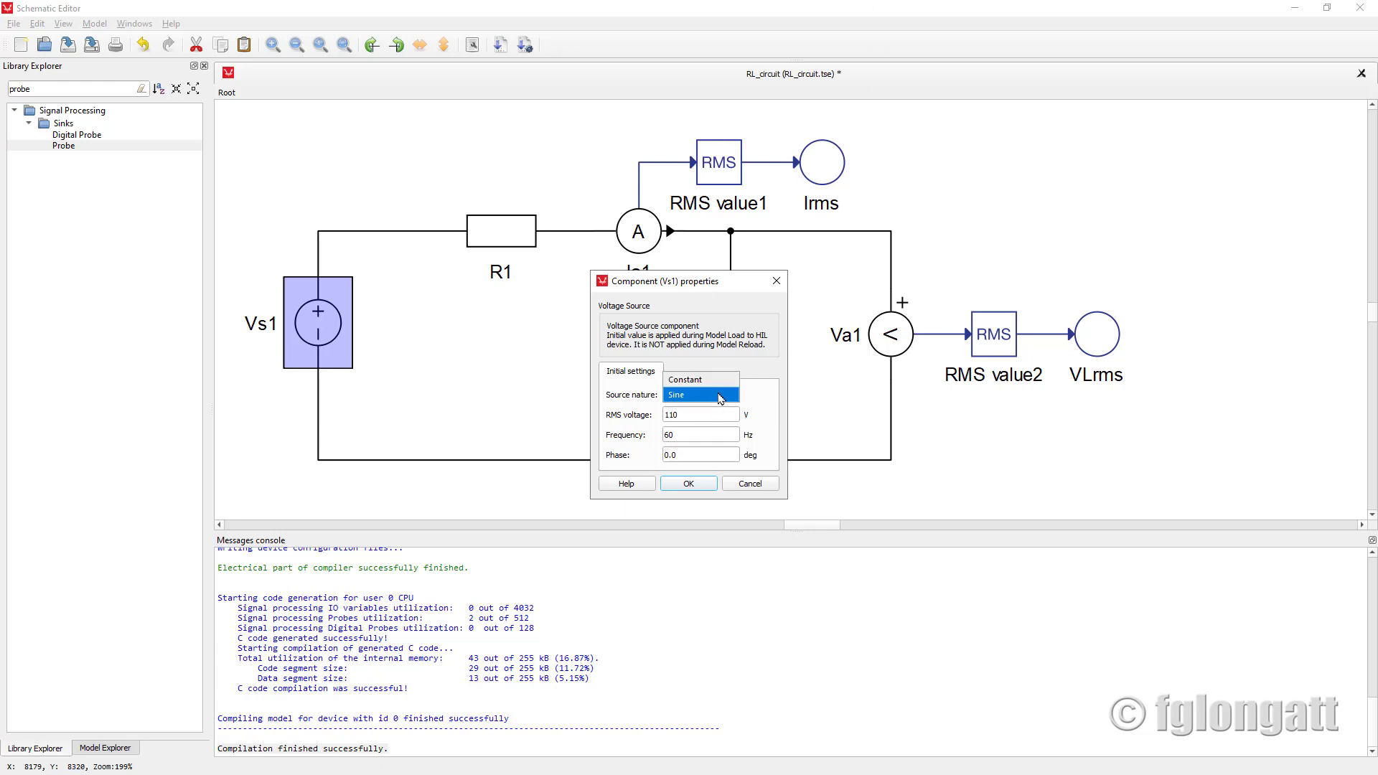
pyautogui.click(721, 396)
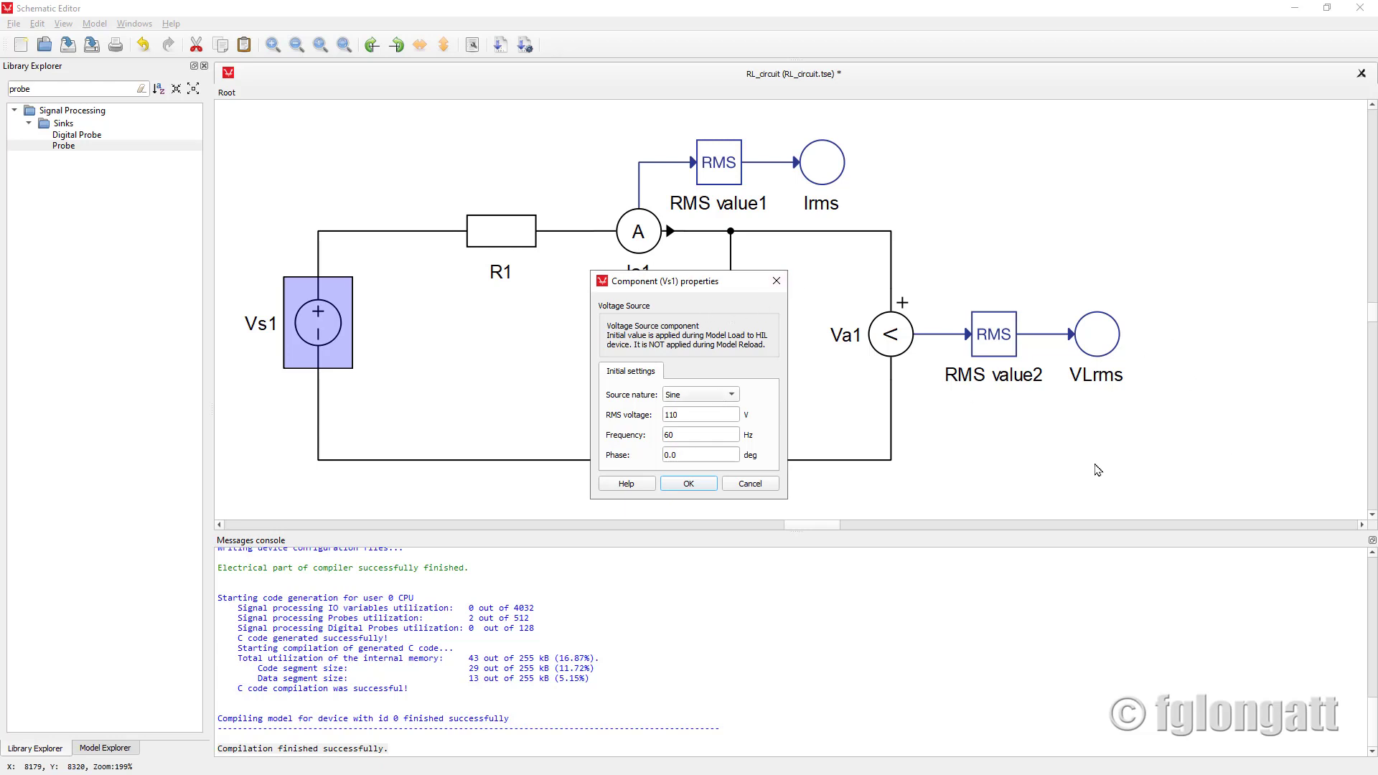
pyautogui.click(773, 286)
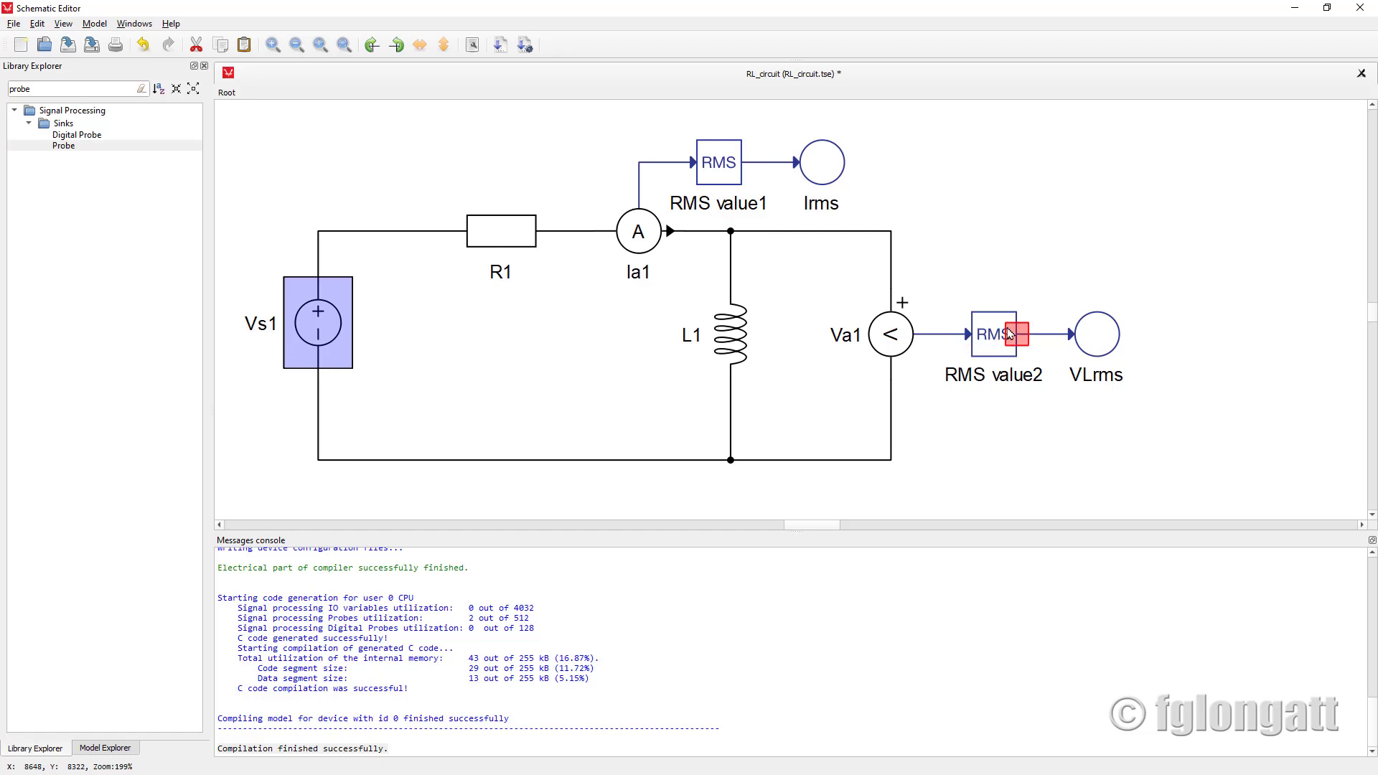
# Step: Check the properties of the RMS value2 block and the name assigned to its output probe
pyautogui.moveTo(1000, 343)
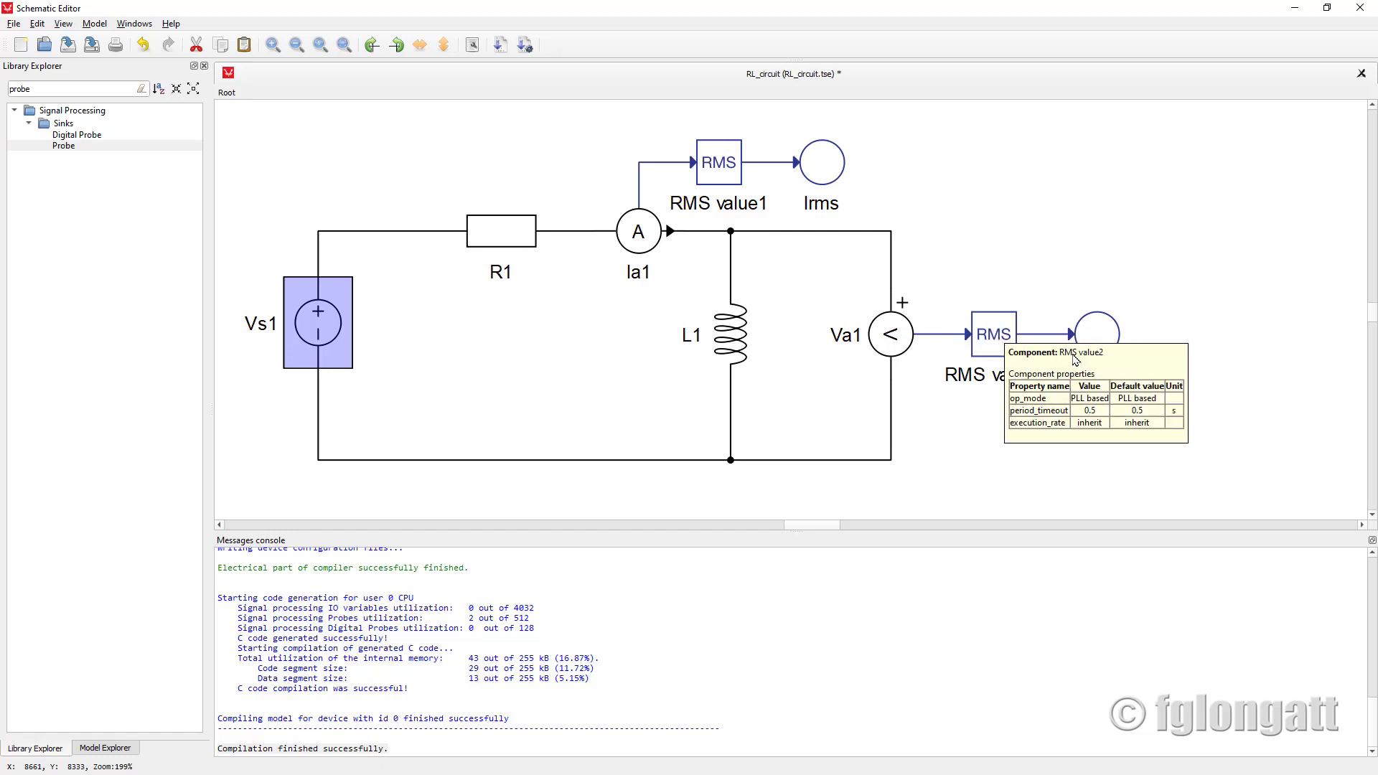
pyautogui.doubleClick(1103, 387)
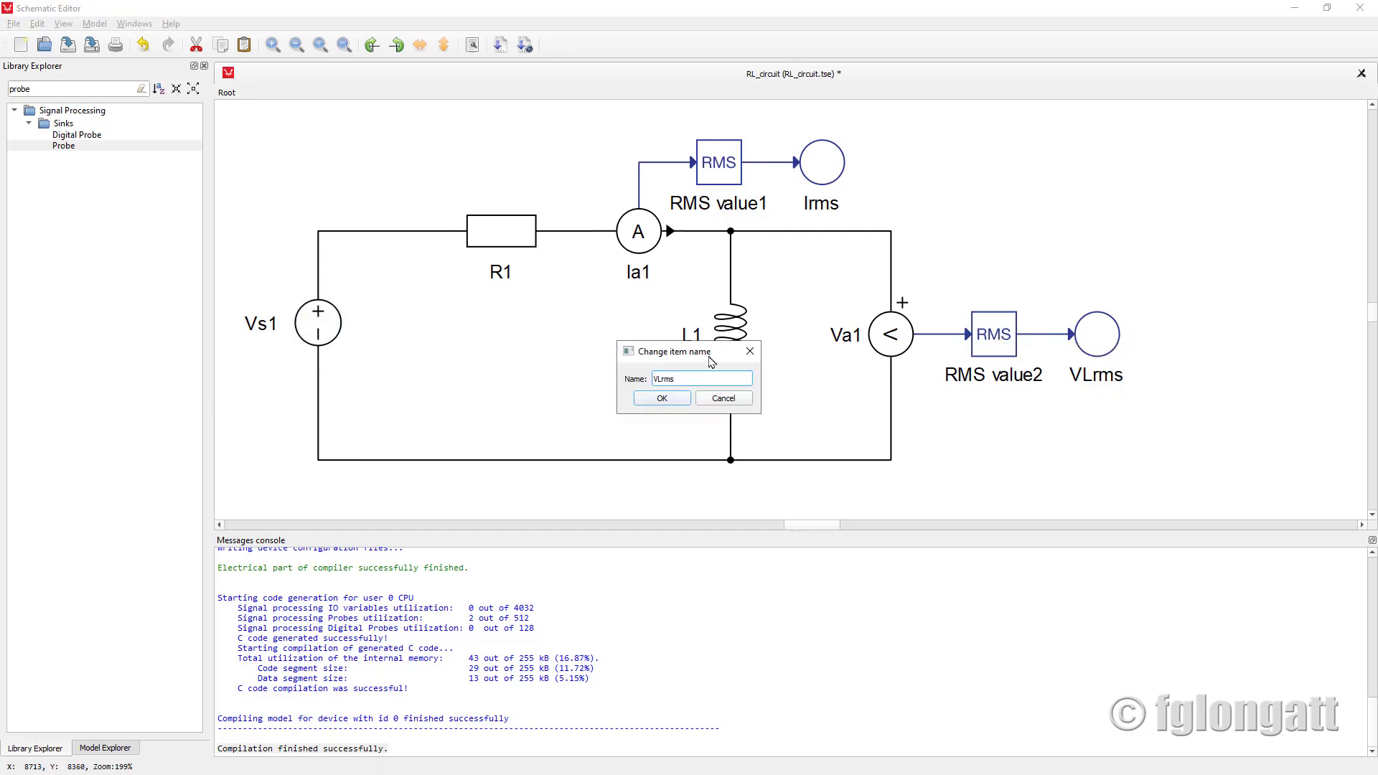
pyautogui.click(750, 351)
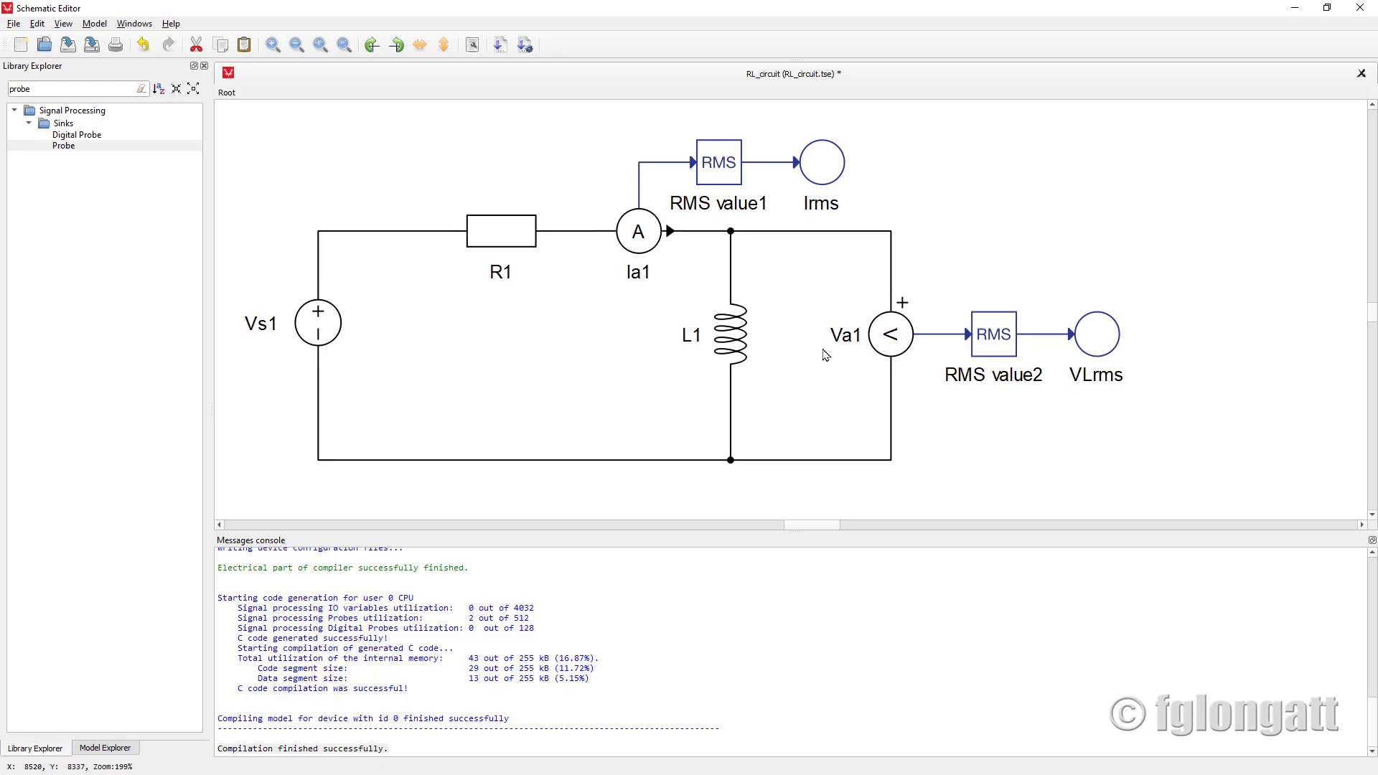
pyautogui.doubleClick(1092, 376)
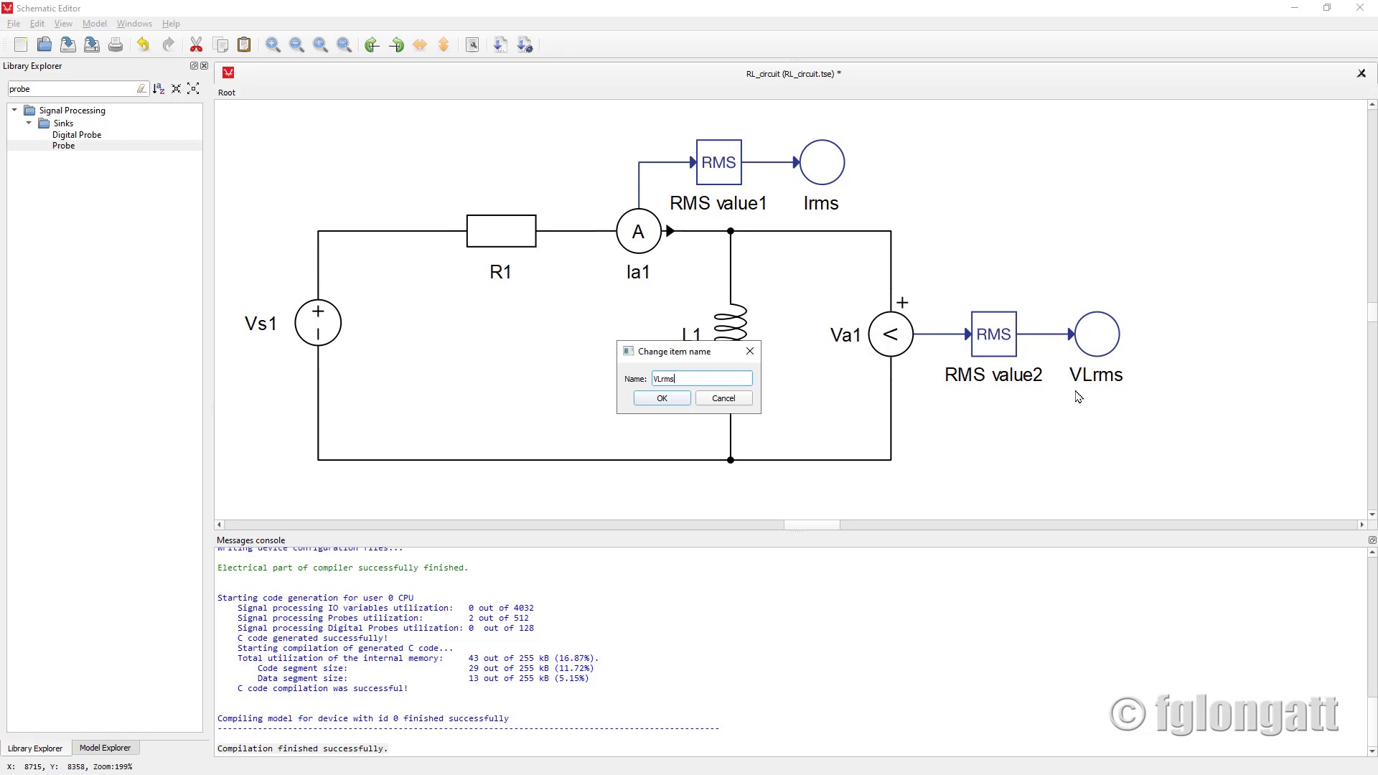
pyautogui.press('Return')
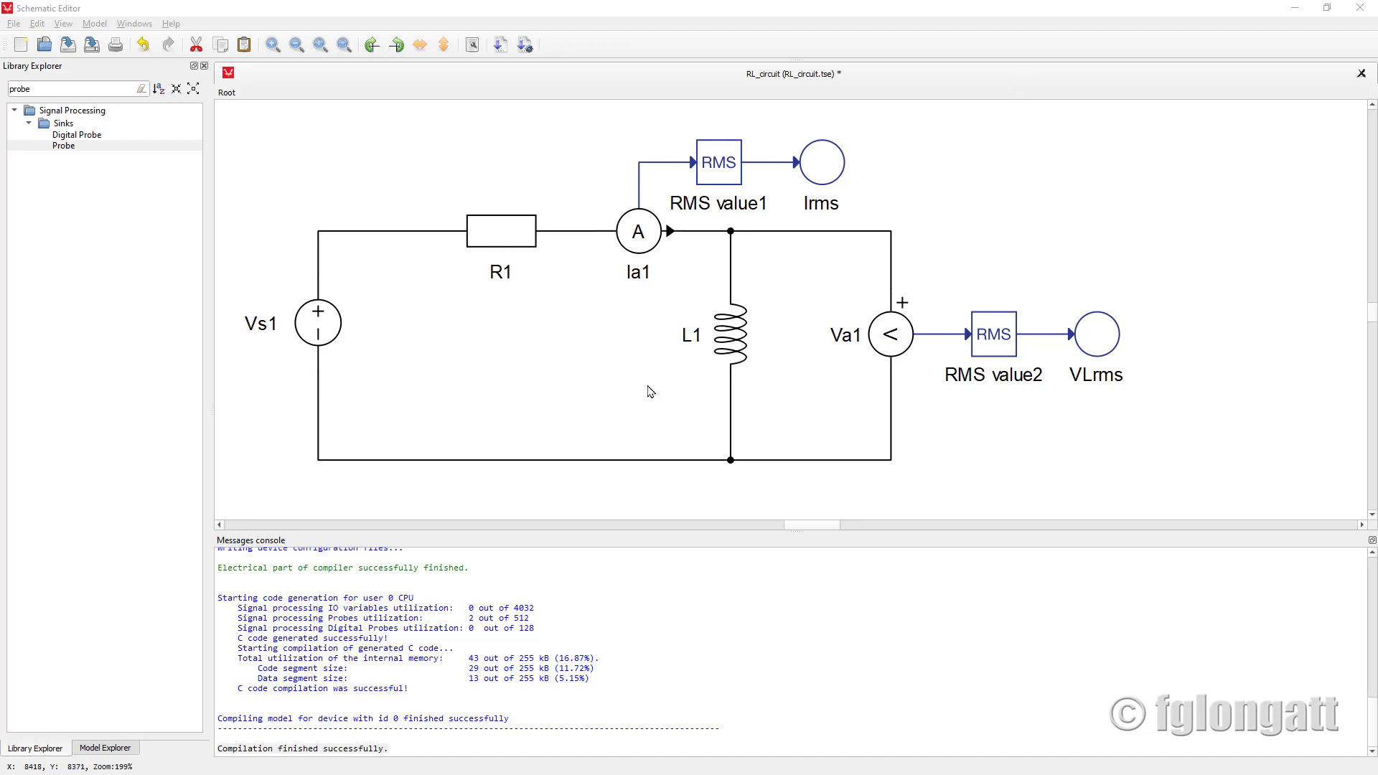
pyautogui.click(681, 399)
pyautogui.moveTo(79, 146); pyautogui.dragTo(1154, 241)
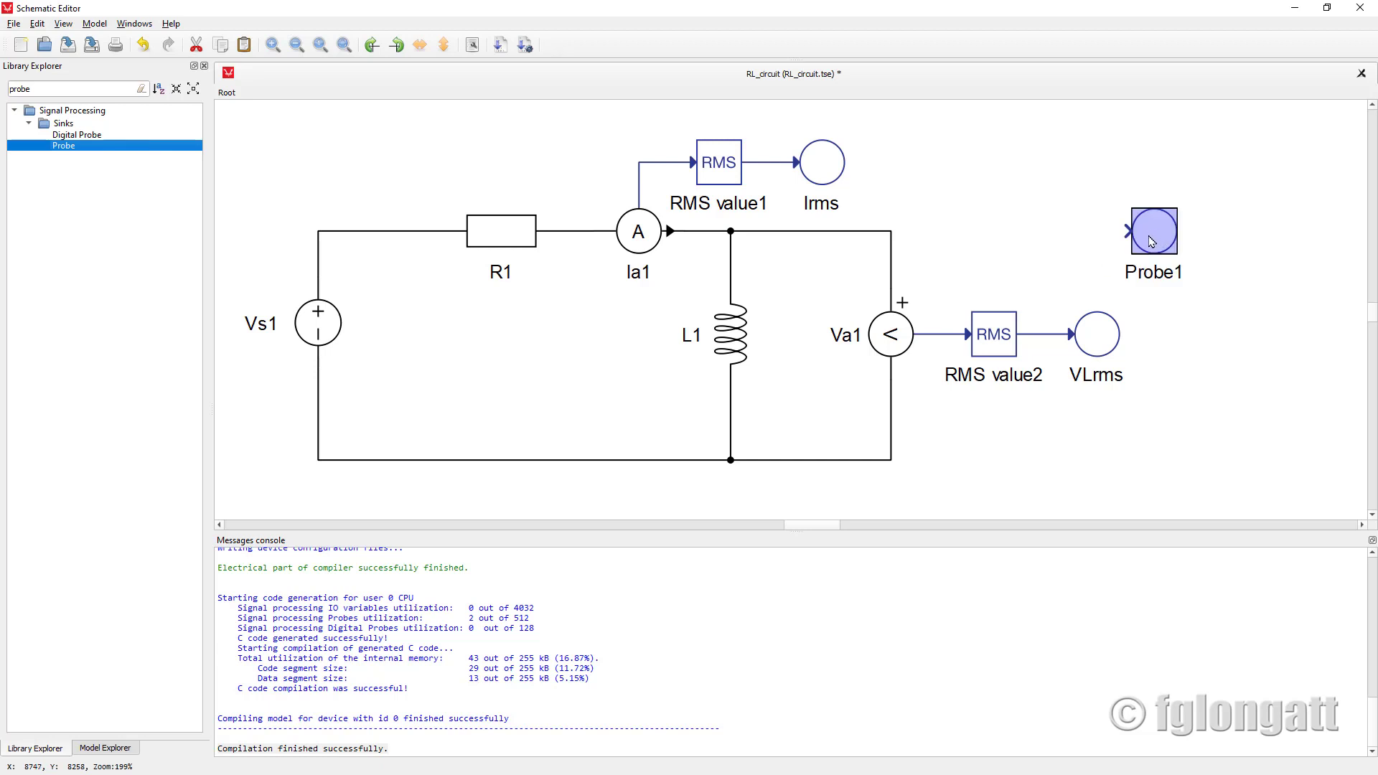
pyautogui.moveTo(1151, 242)
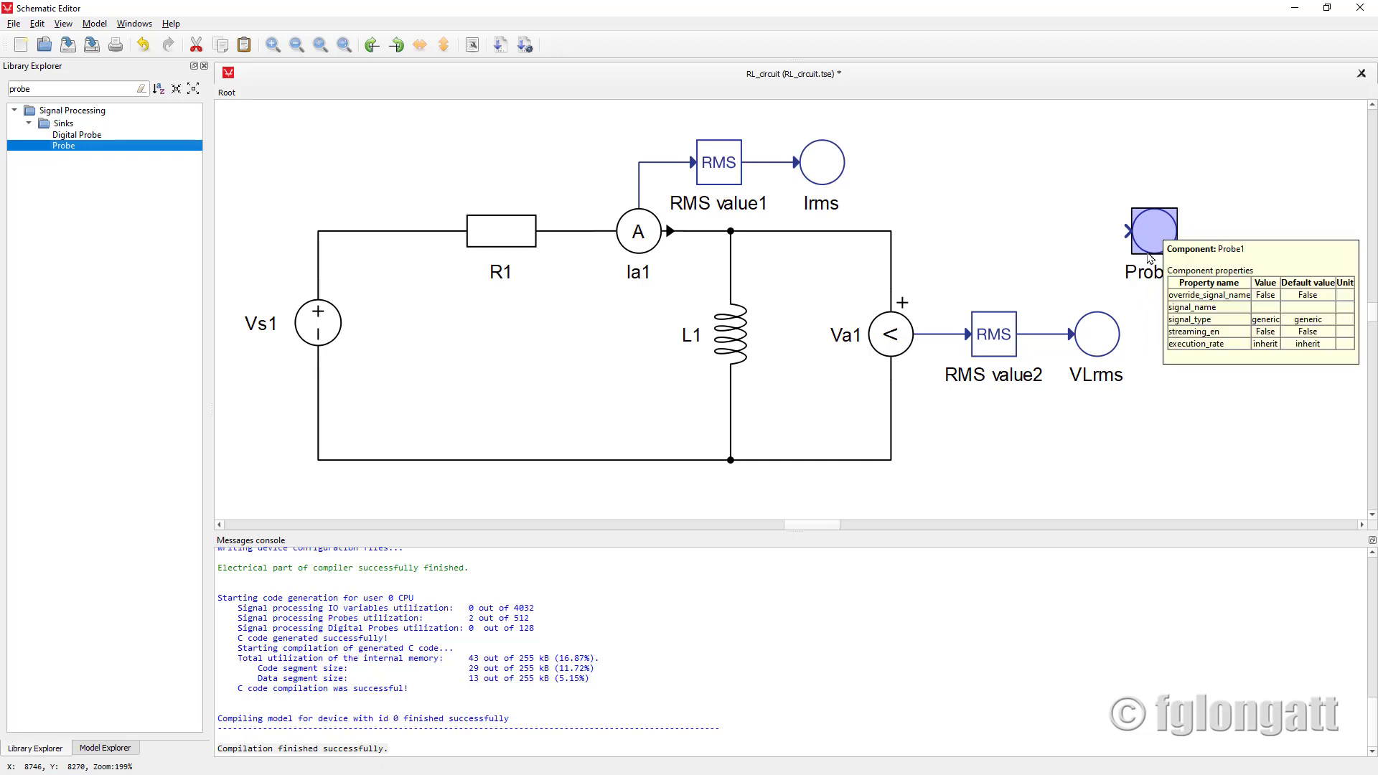
pyautogui.click(1150, 238)
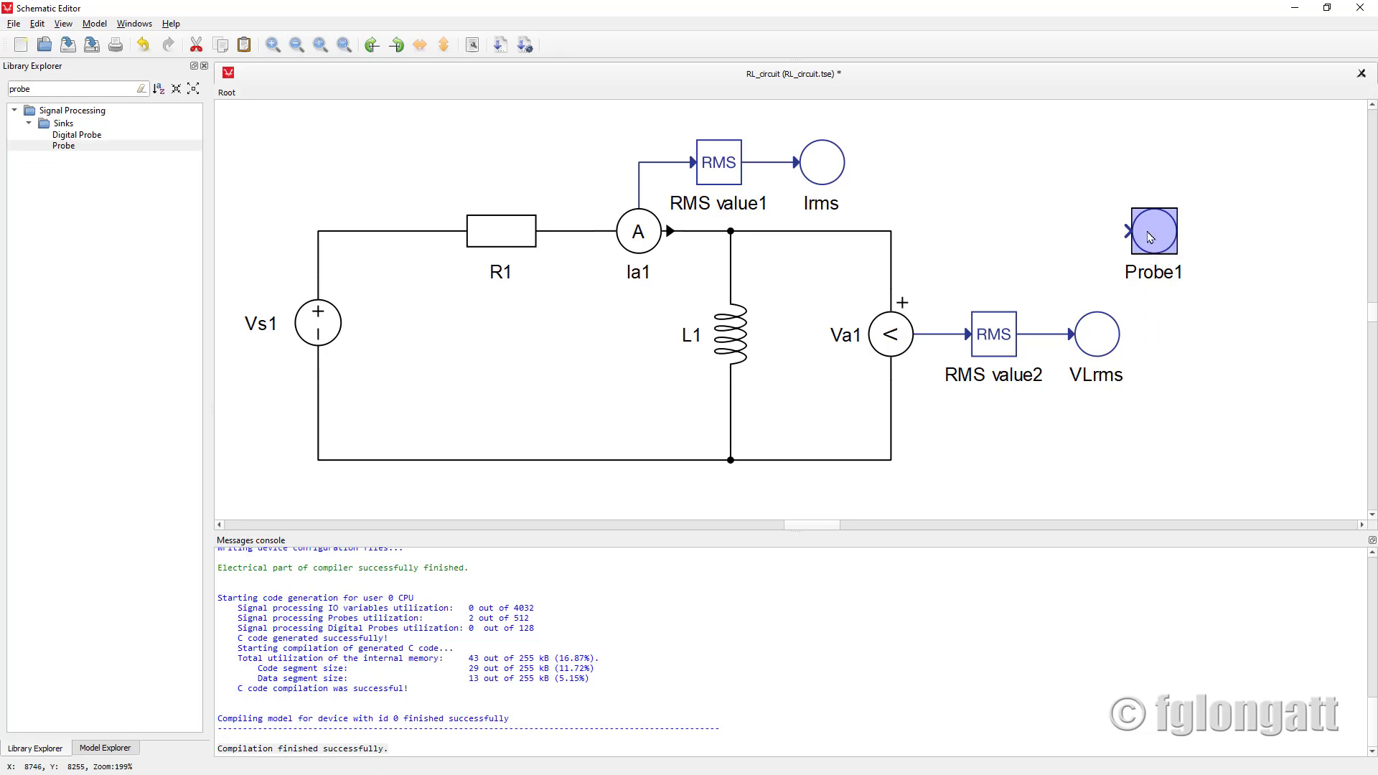
pyautogui.press('Delete')
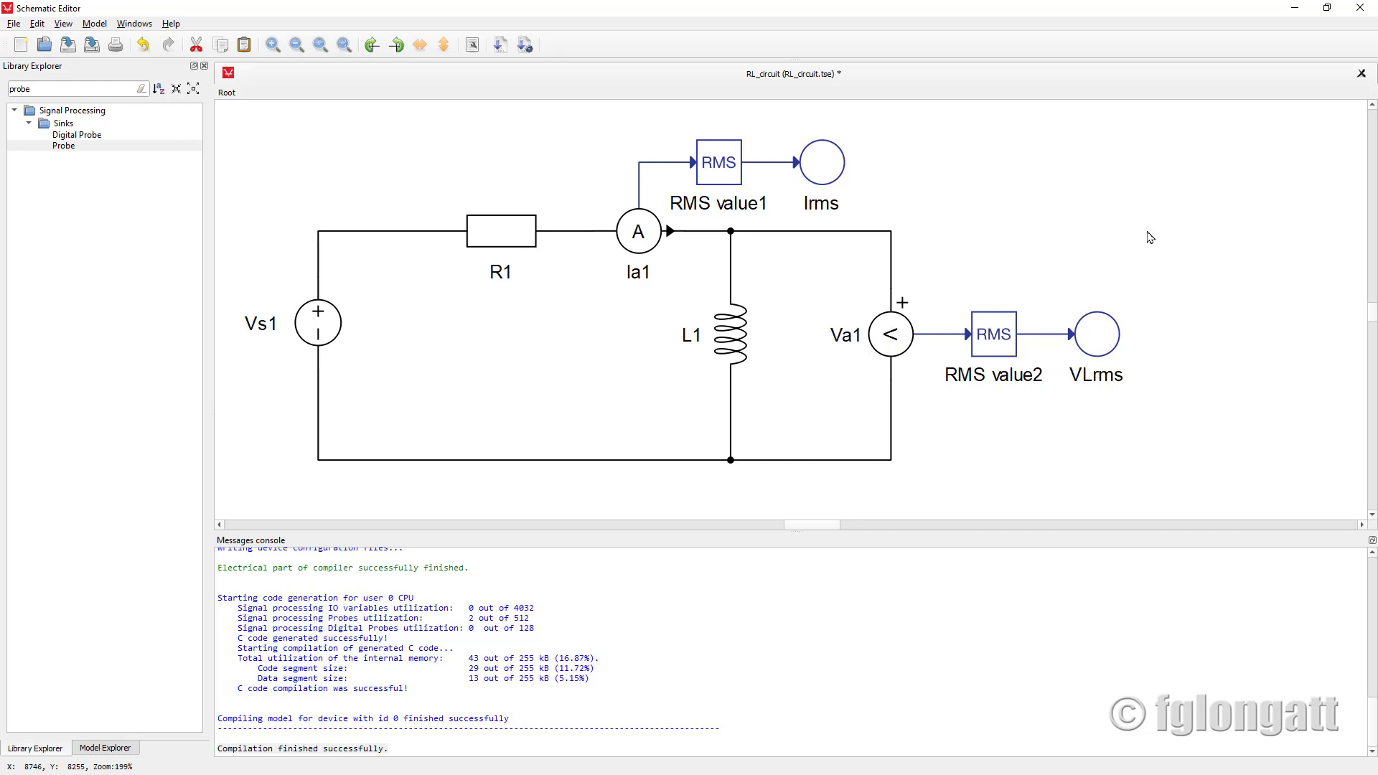
pyautogui.moveTo(76, 146); pyautogui.dragTo(1121, 200)
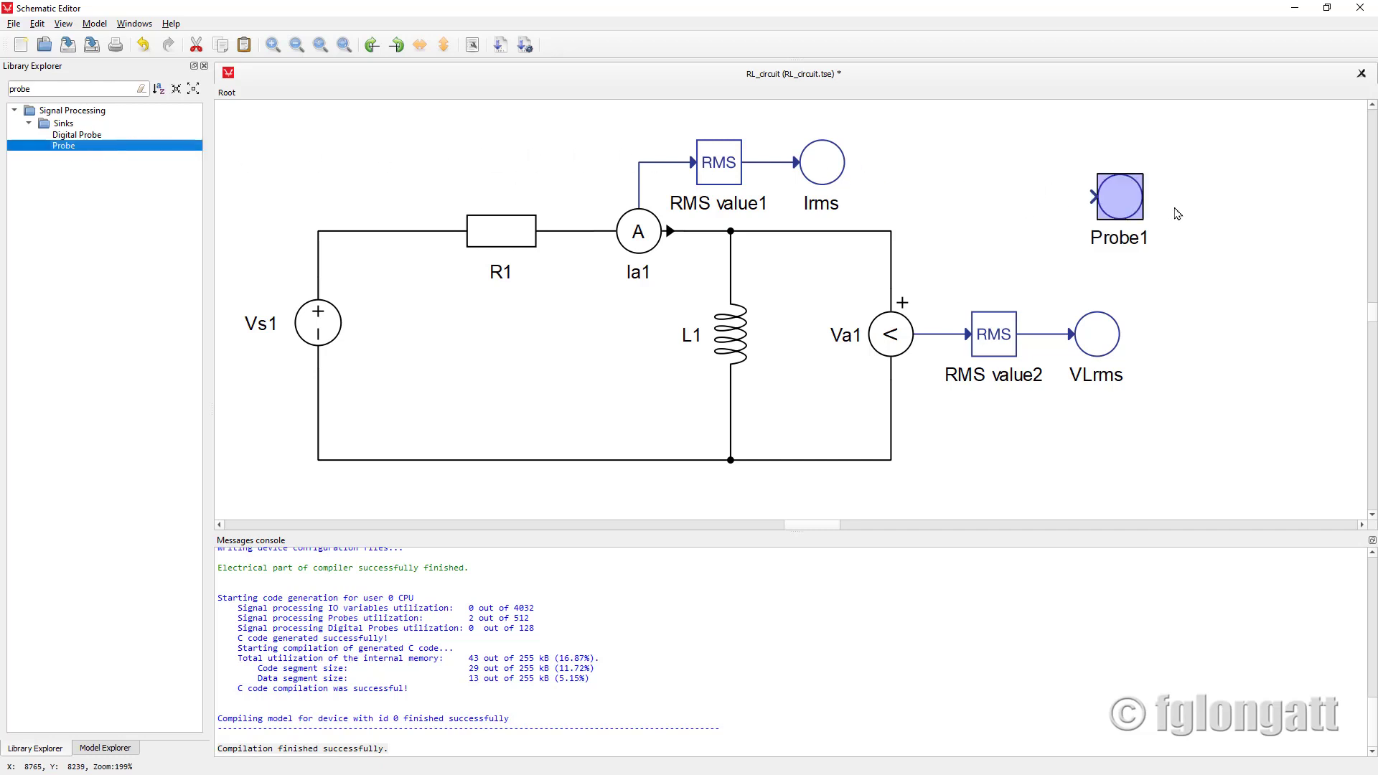
pyautogui.click(1131, 210)
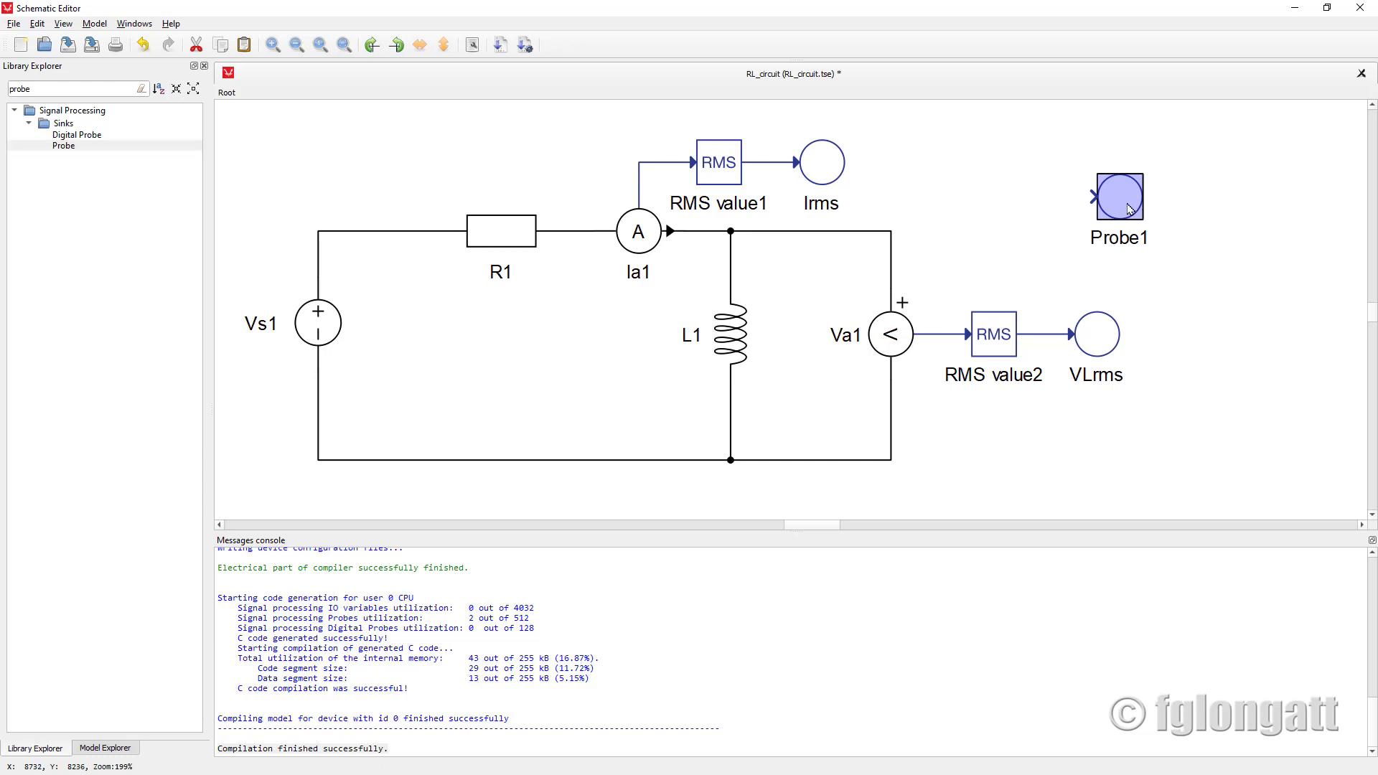
pyautogui.press('Delete')
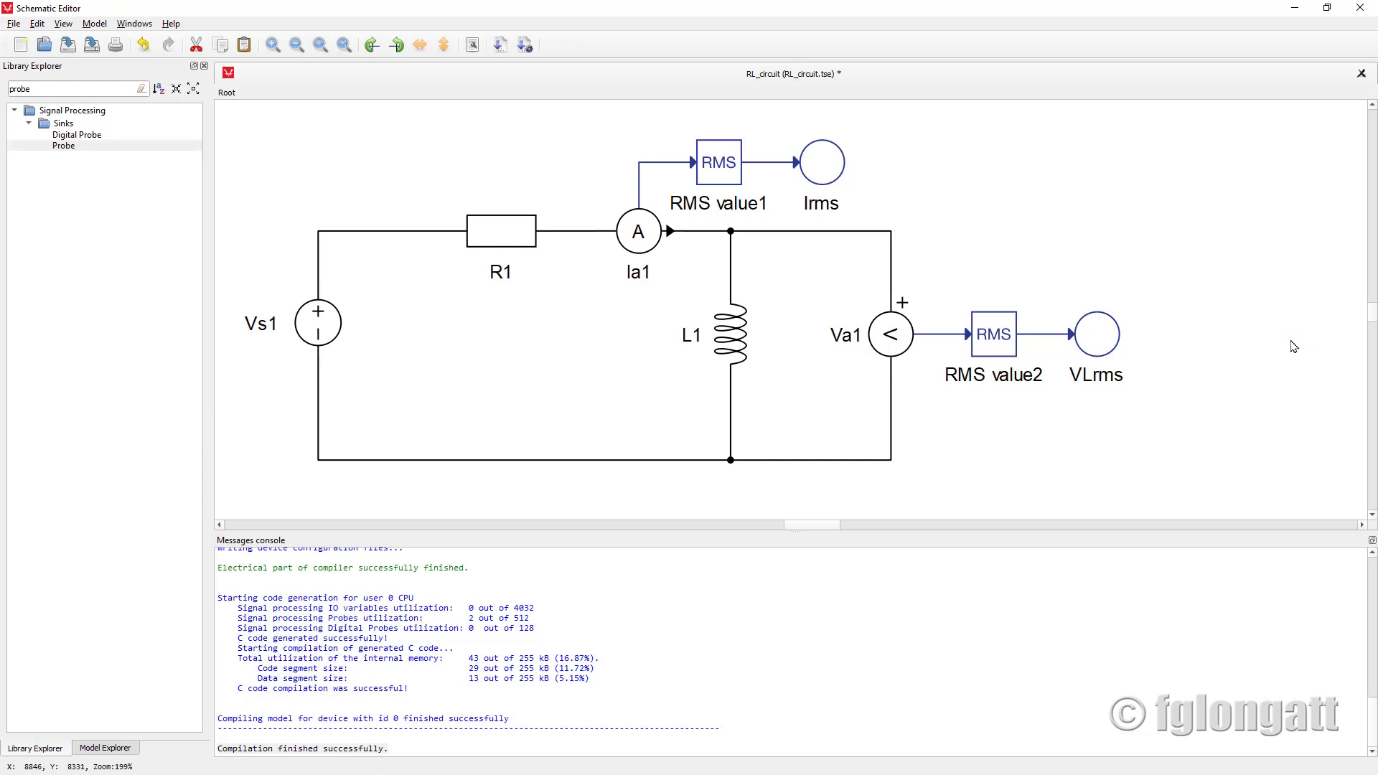
# Step: Recheck the VLrms probe's name and inspect the component properties of the RMS value1 block
pyautogui.doubleClick(1113, 382)
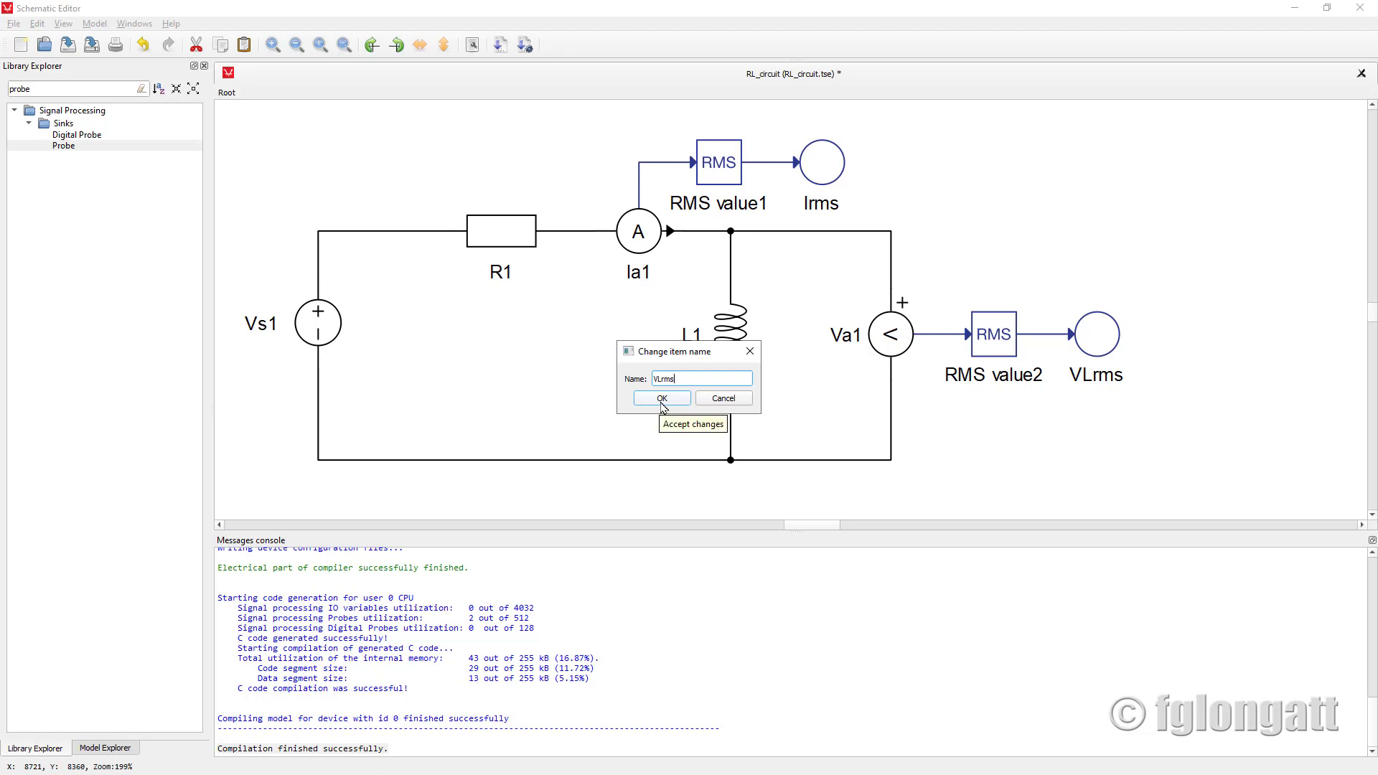
pyautogui.click(662, 405)
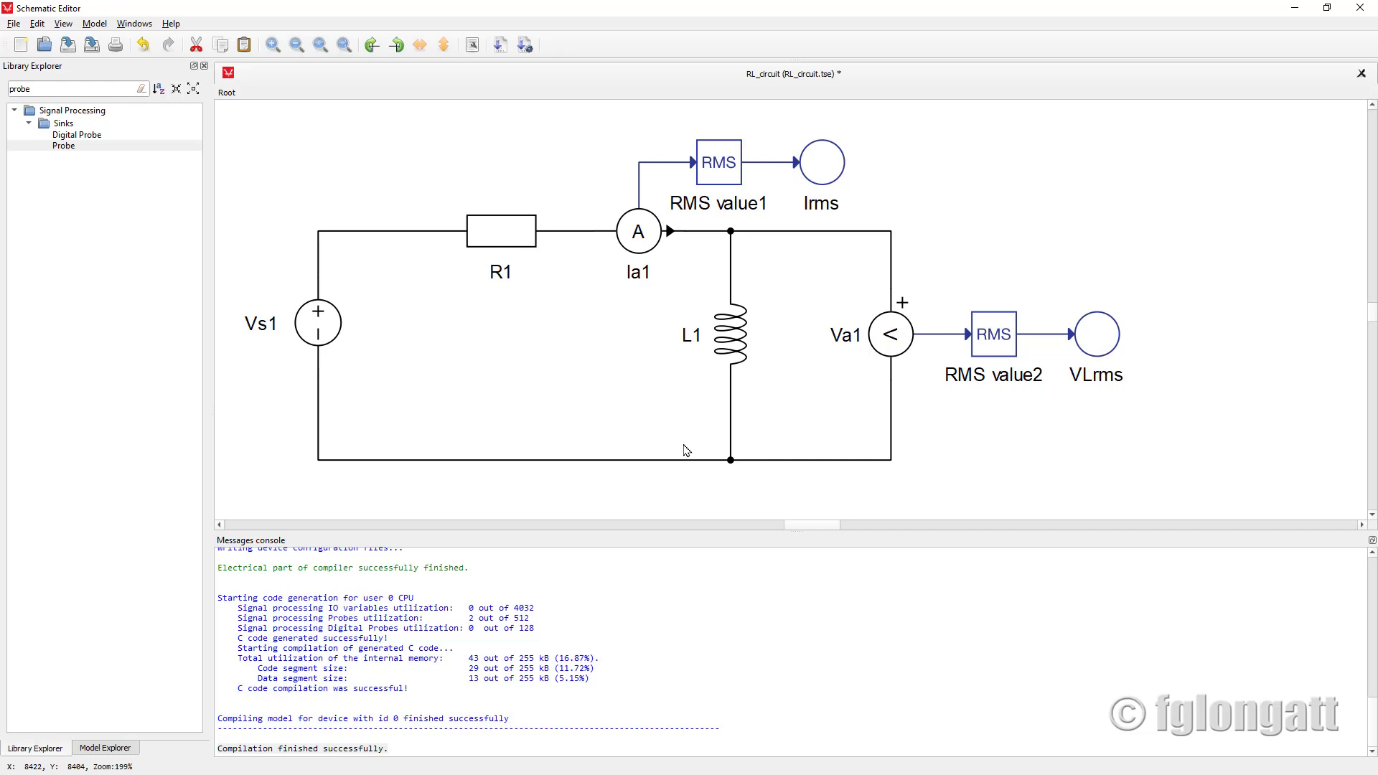
pyautogui.doubleClick(719, 150)
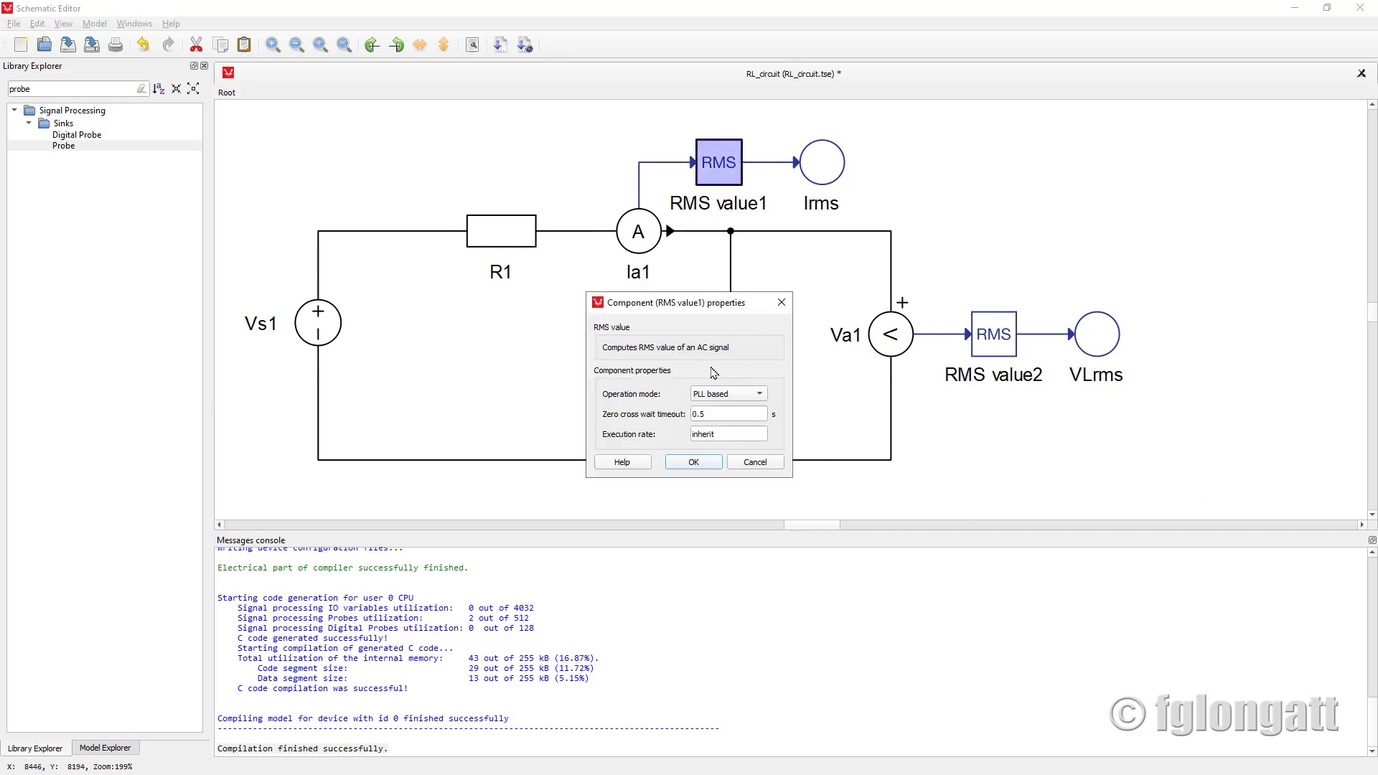
pyautogui.click(690, 462)
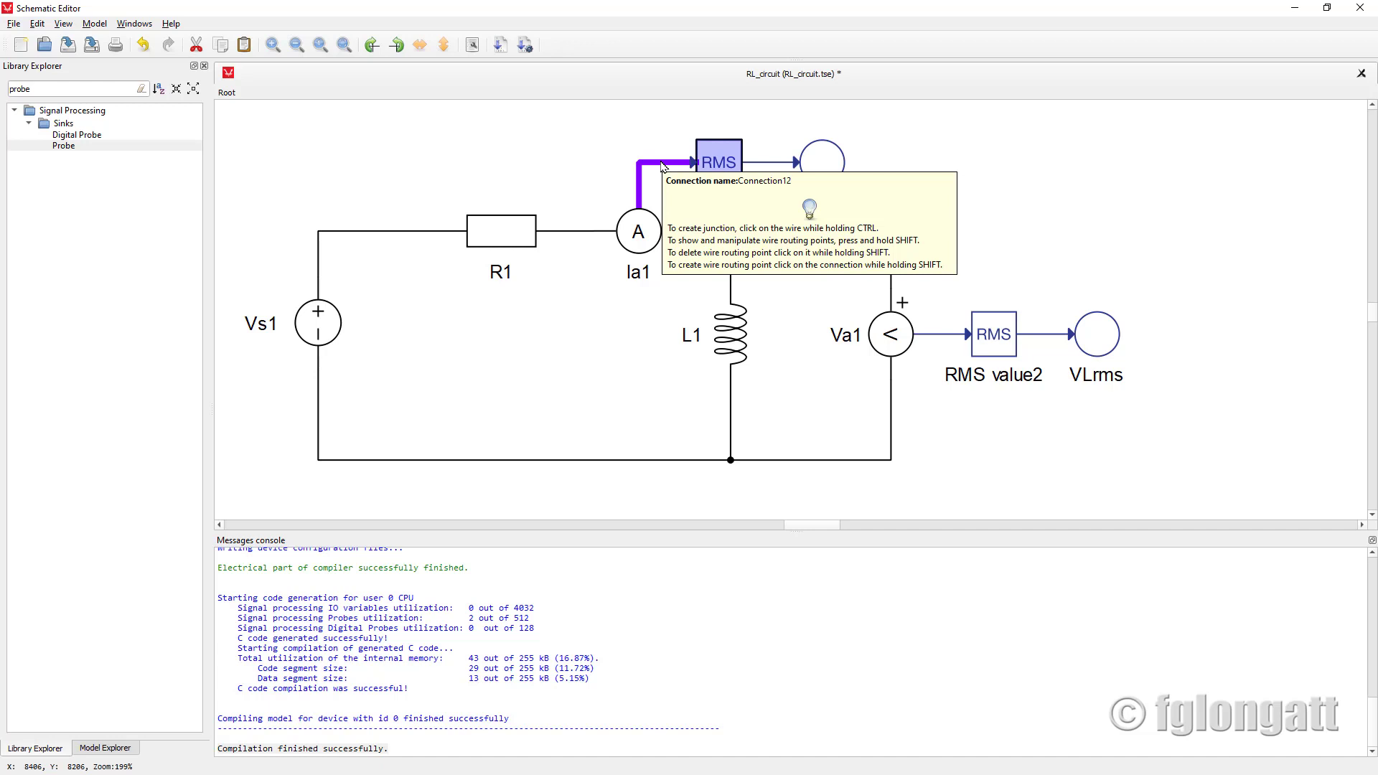
pyautogui.doubleClick(715, 165)
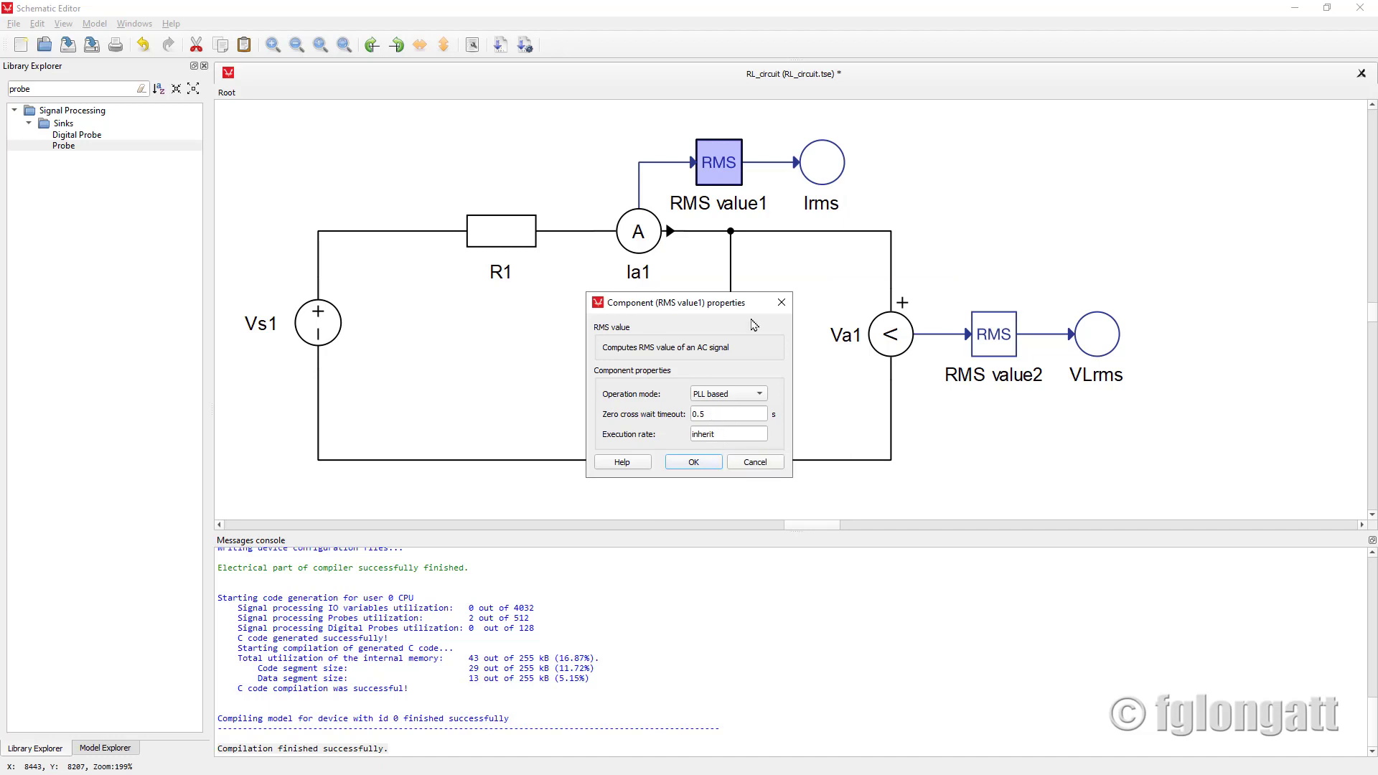
pyautogui.click(781, 302)
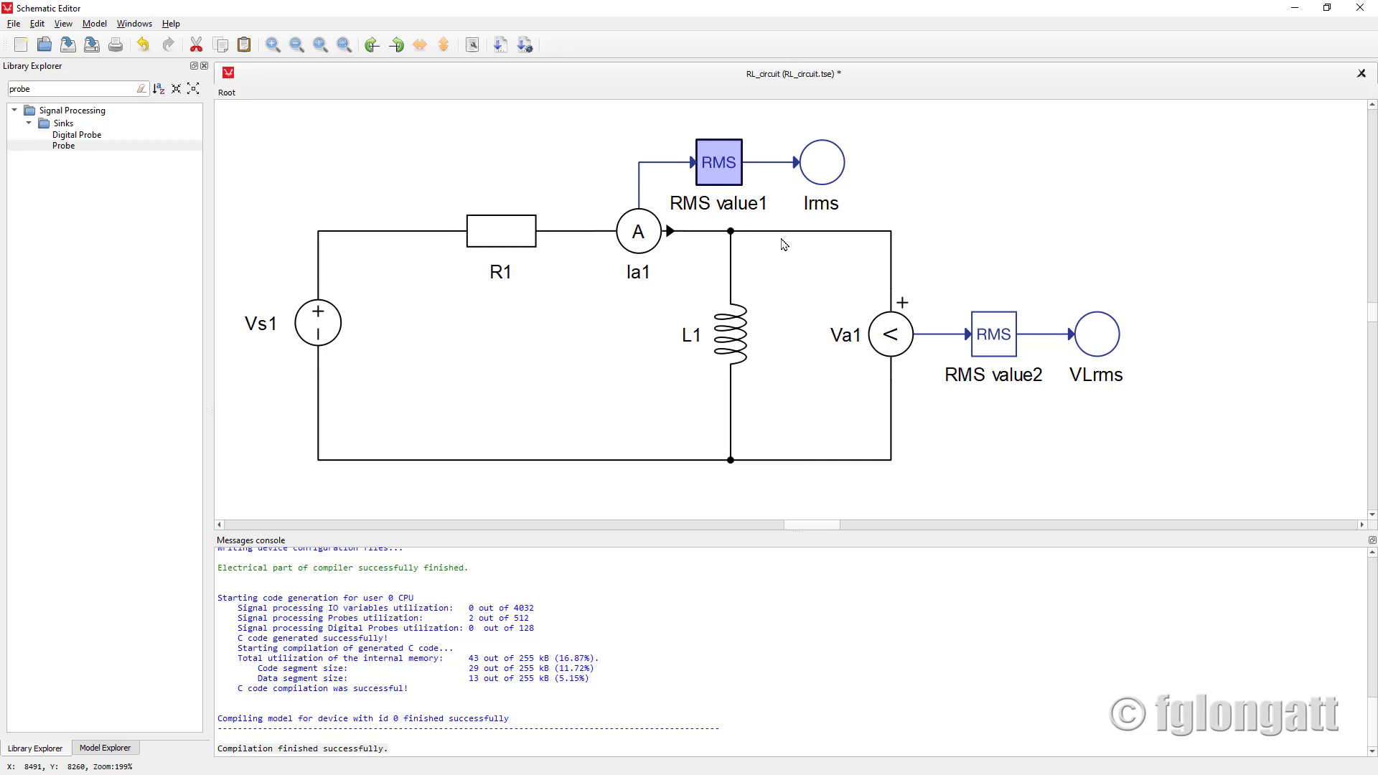
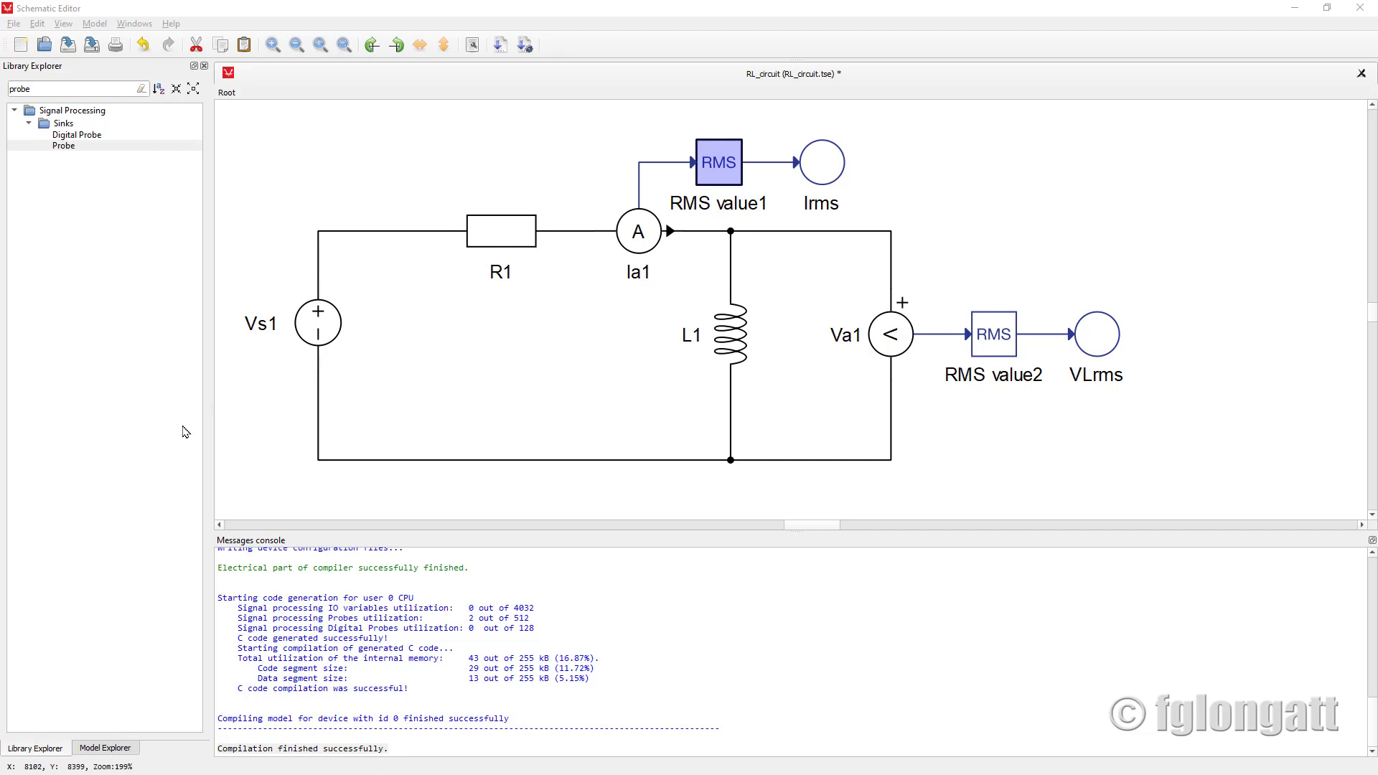
# Step: Check the C code compilation message in the console and the signal processing settings of voltage measurement Va1
pyautogui.moveTo(235, 690); pyautogui.dragTo(409, 690)
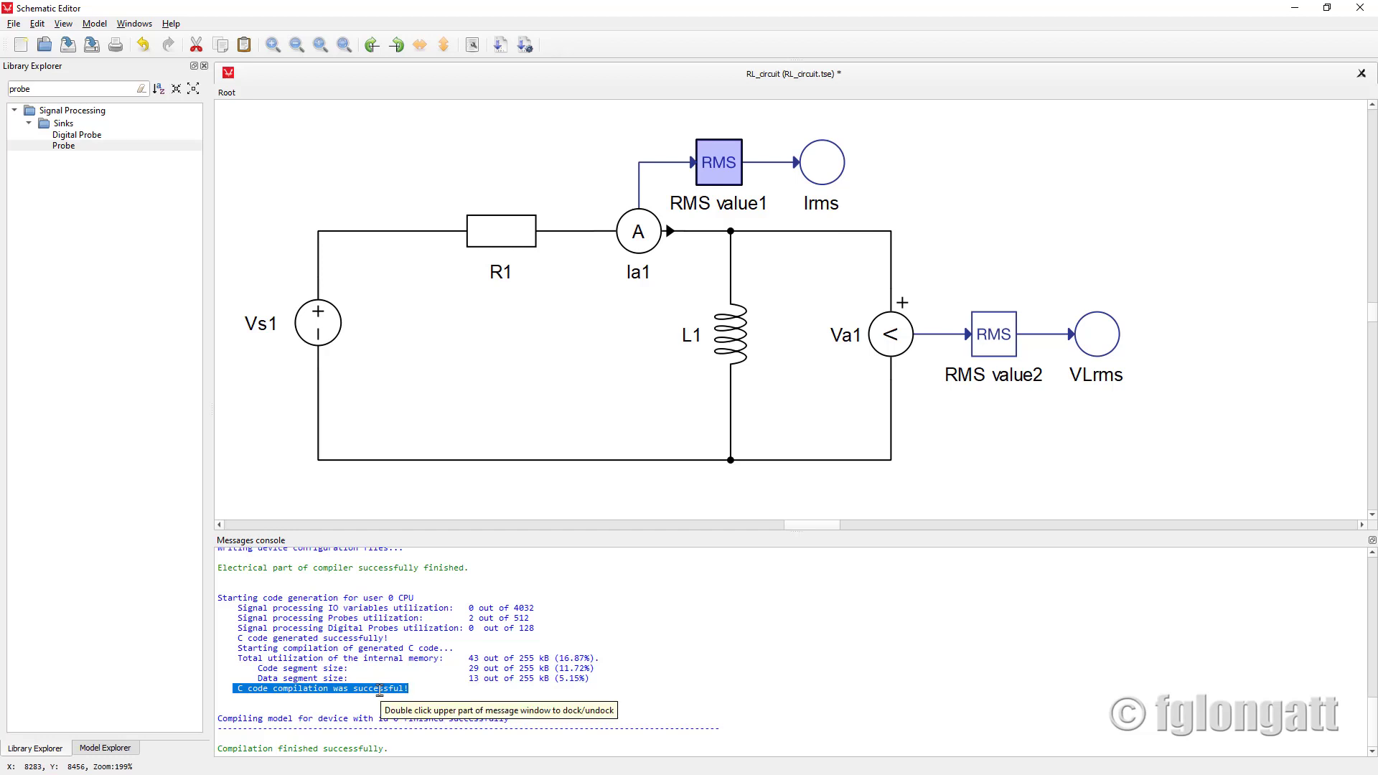
pyautogui.doubleClick(900, 349)
pyautogui.click(619, 354)
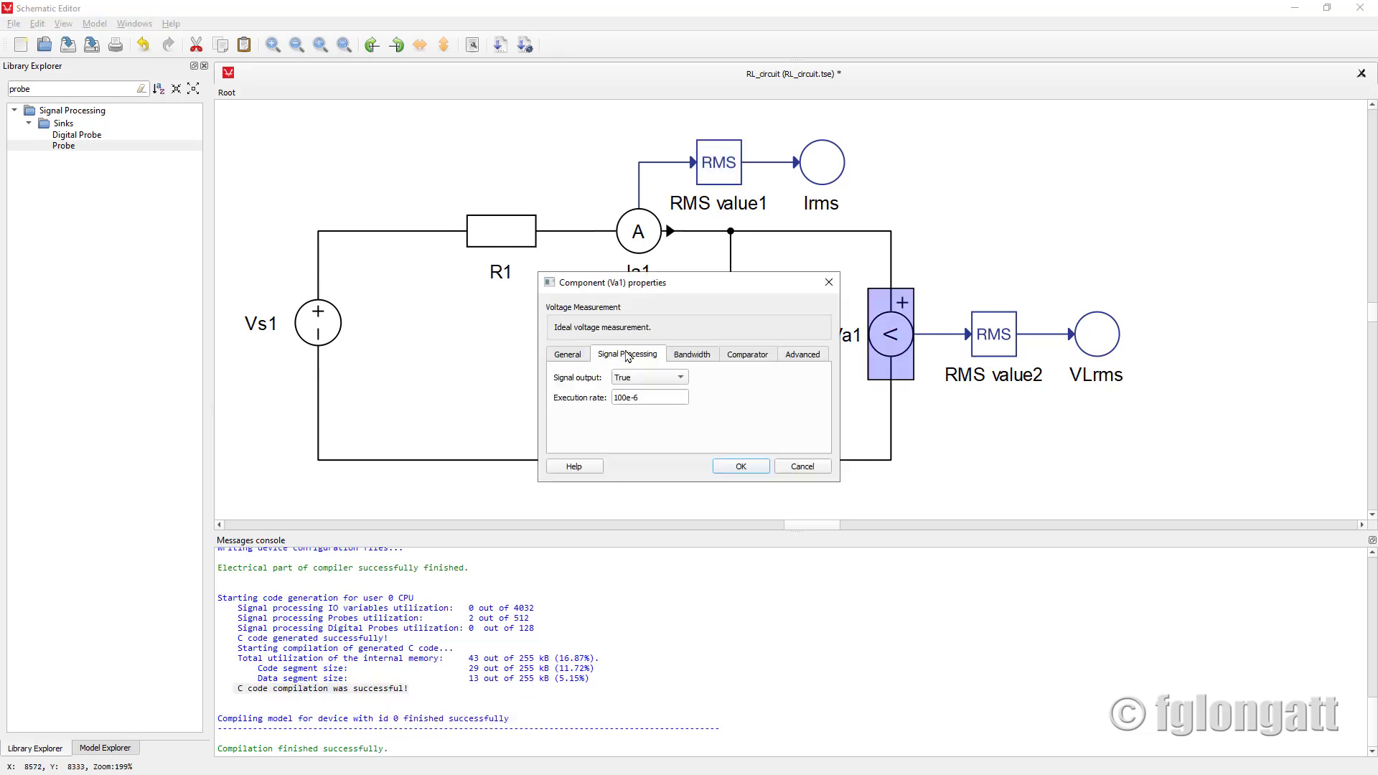
pyautogui.click(681, 381)
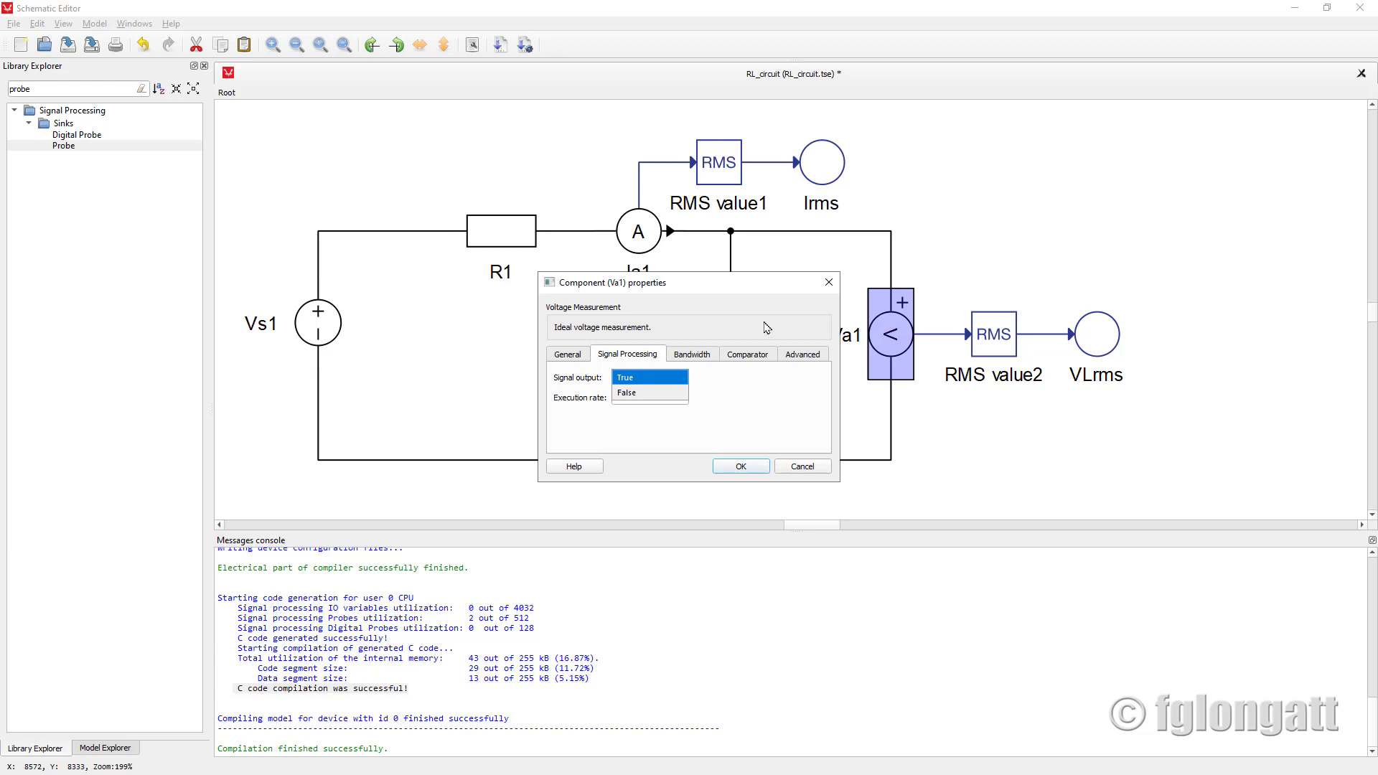
pyautogui.click(831, 288)
pyautogui.click(831, 285)
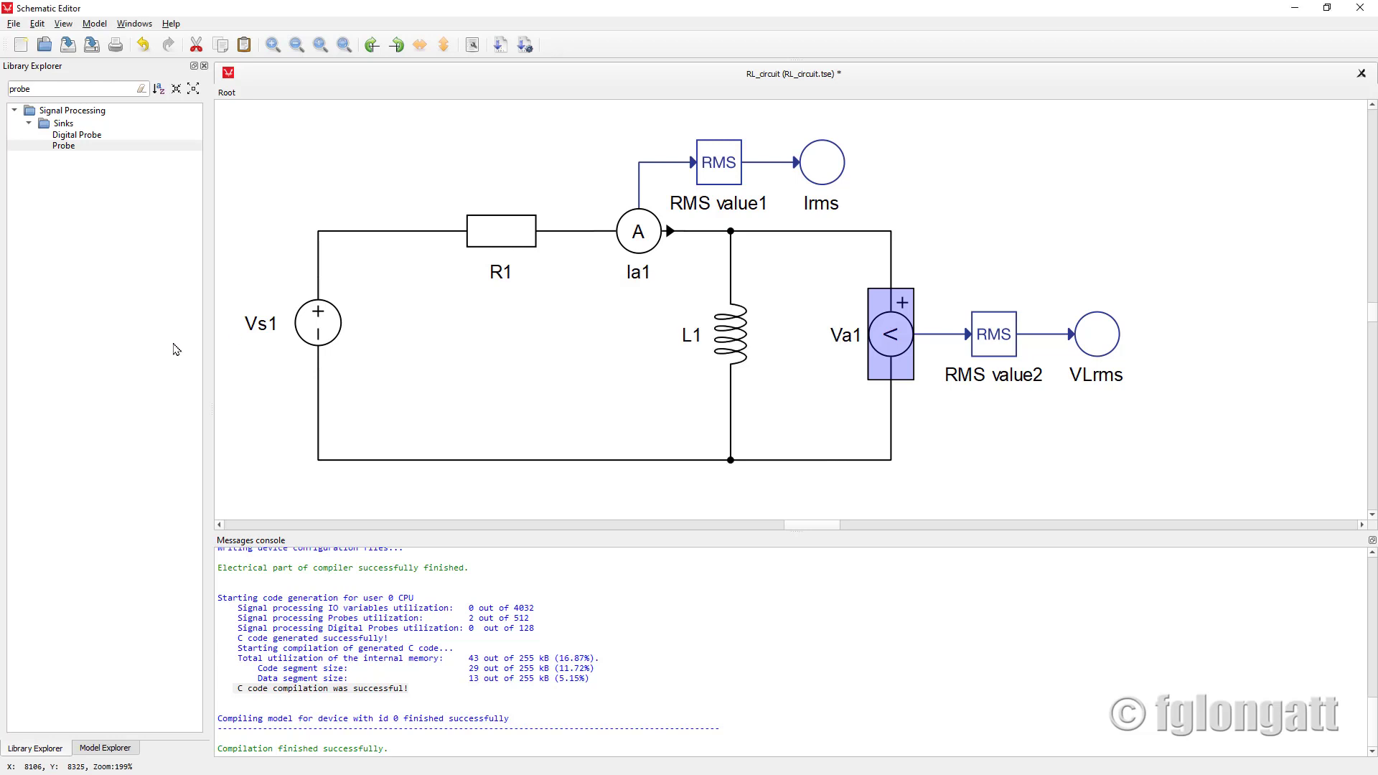
# Step: Go through the circuit's source, resistor, inductor, measurements, RMS blocks and probes one by one to review the finished schematic
pyautogui.click(328, 323)
pyautogui.click(498, 256)
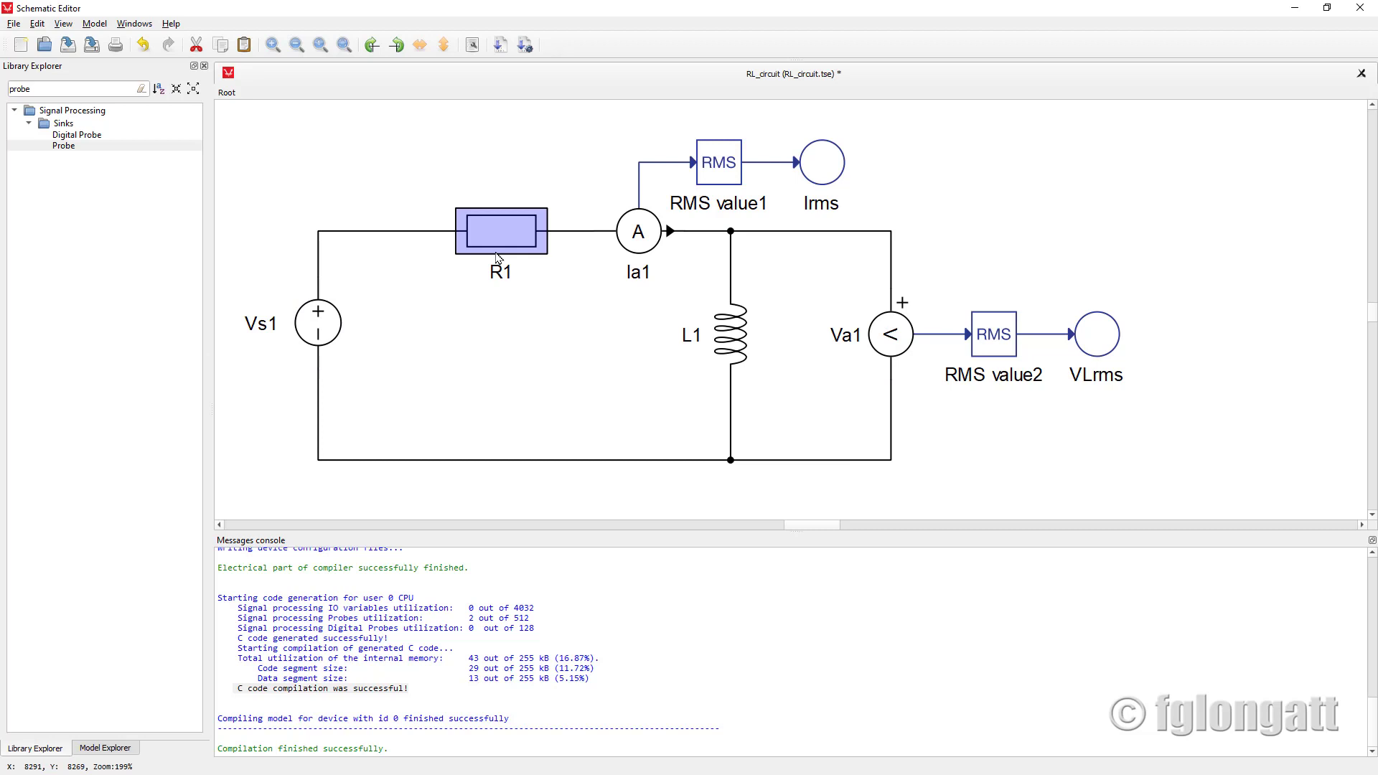
pyautogui.click(726, 345)
pyautogui.click(644, 258)
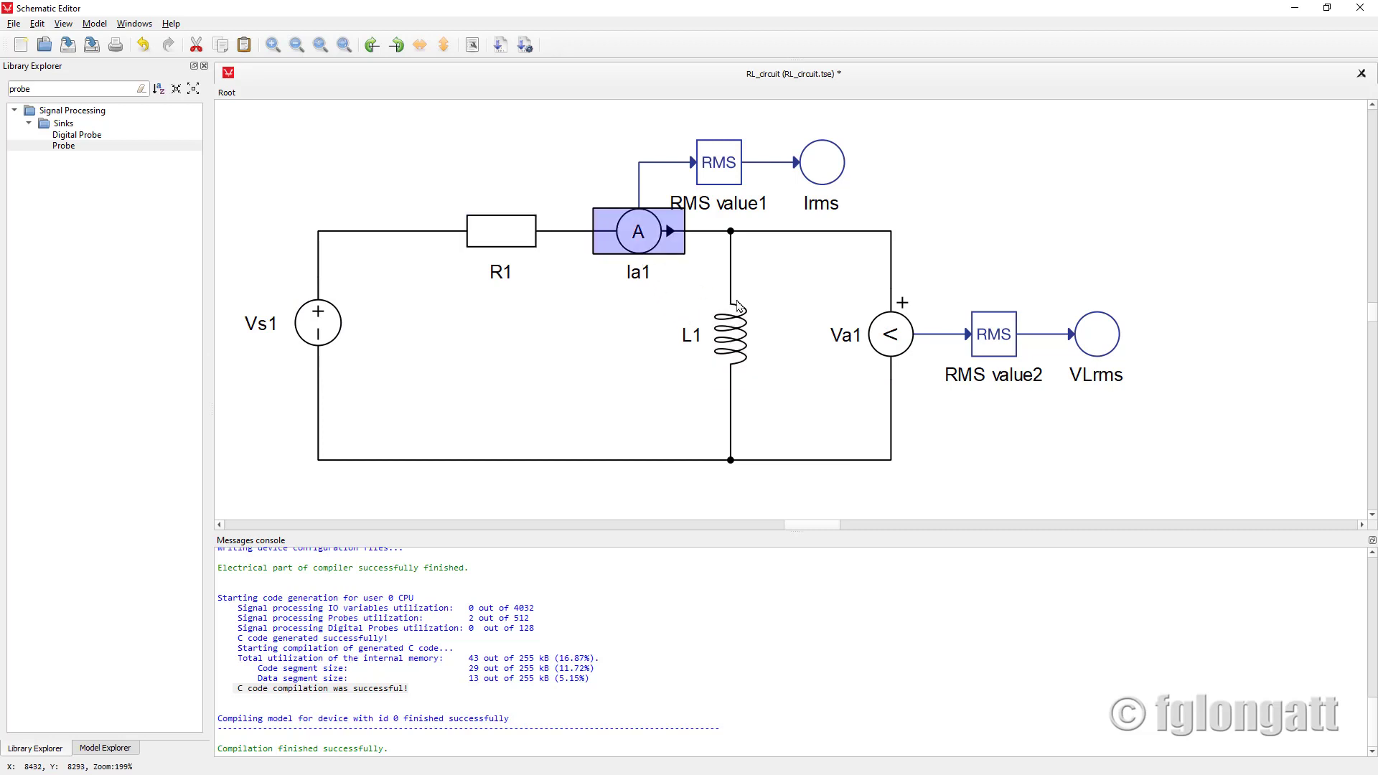
pyautogui.click(879, 346)
pyautogui.click(720, 170)
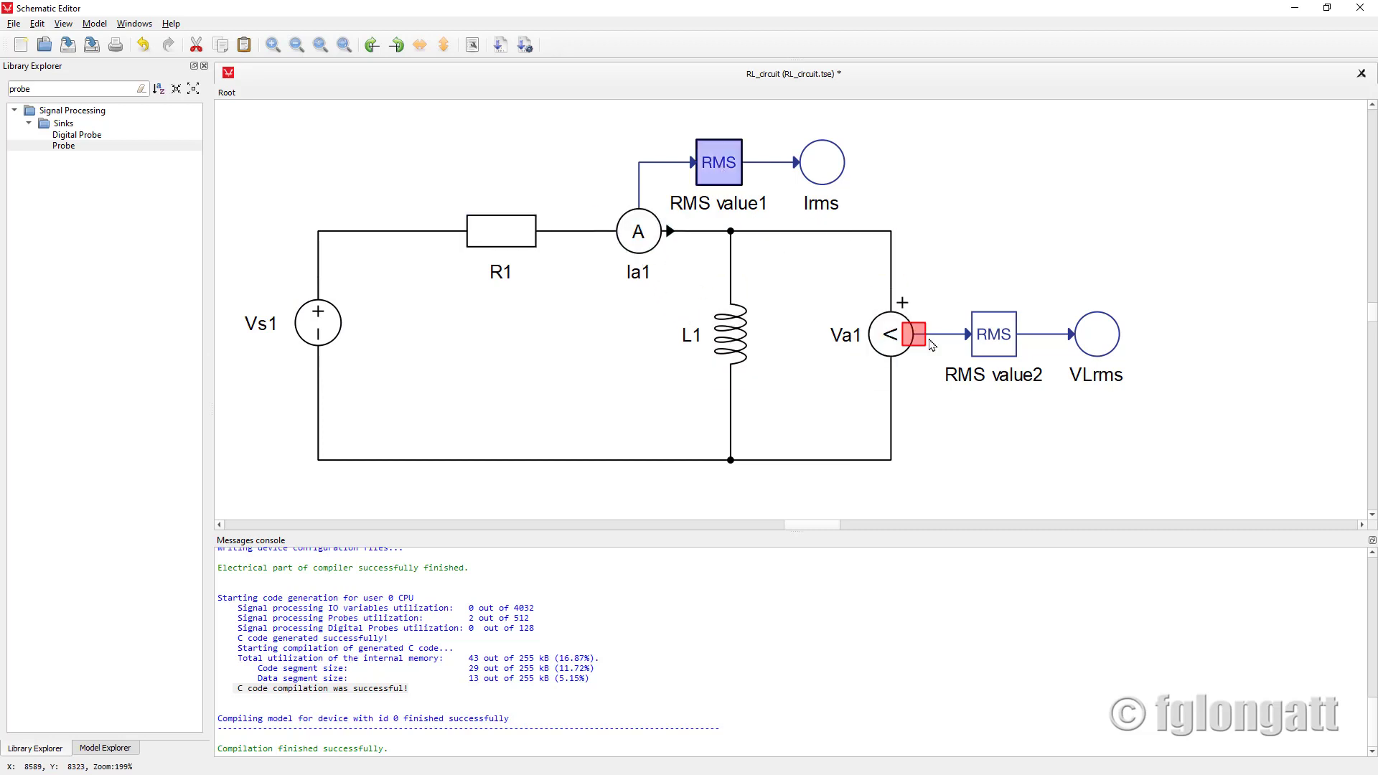
pyautogui.click(982, 350)
pyautogui.click(819, 169)
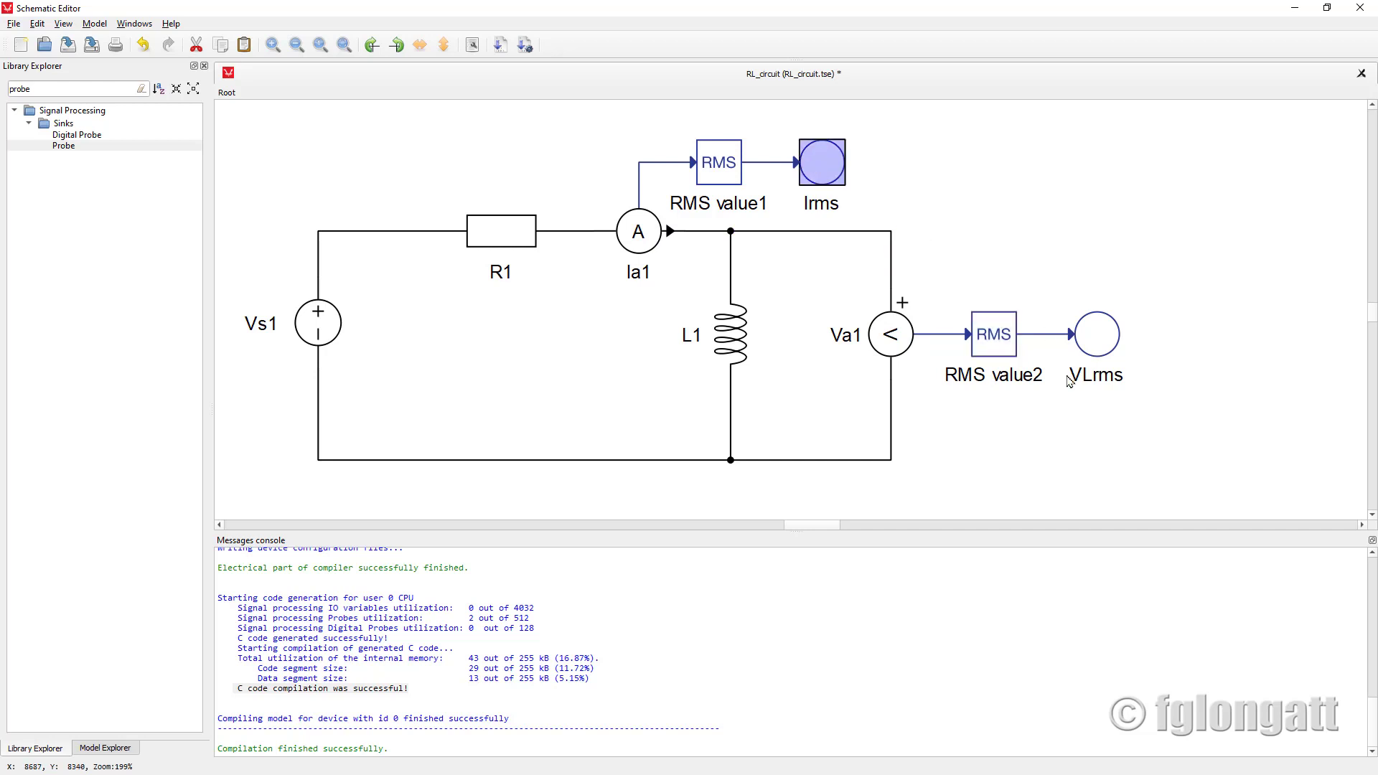
pyautogui.click(1109, 330)
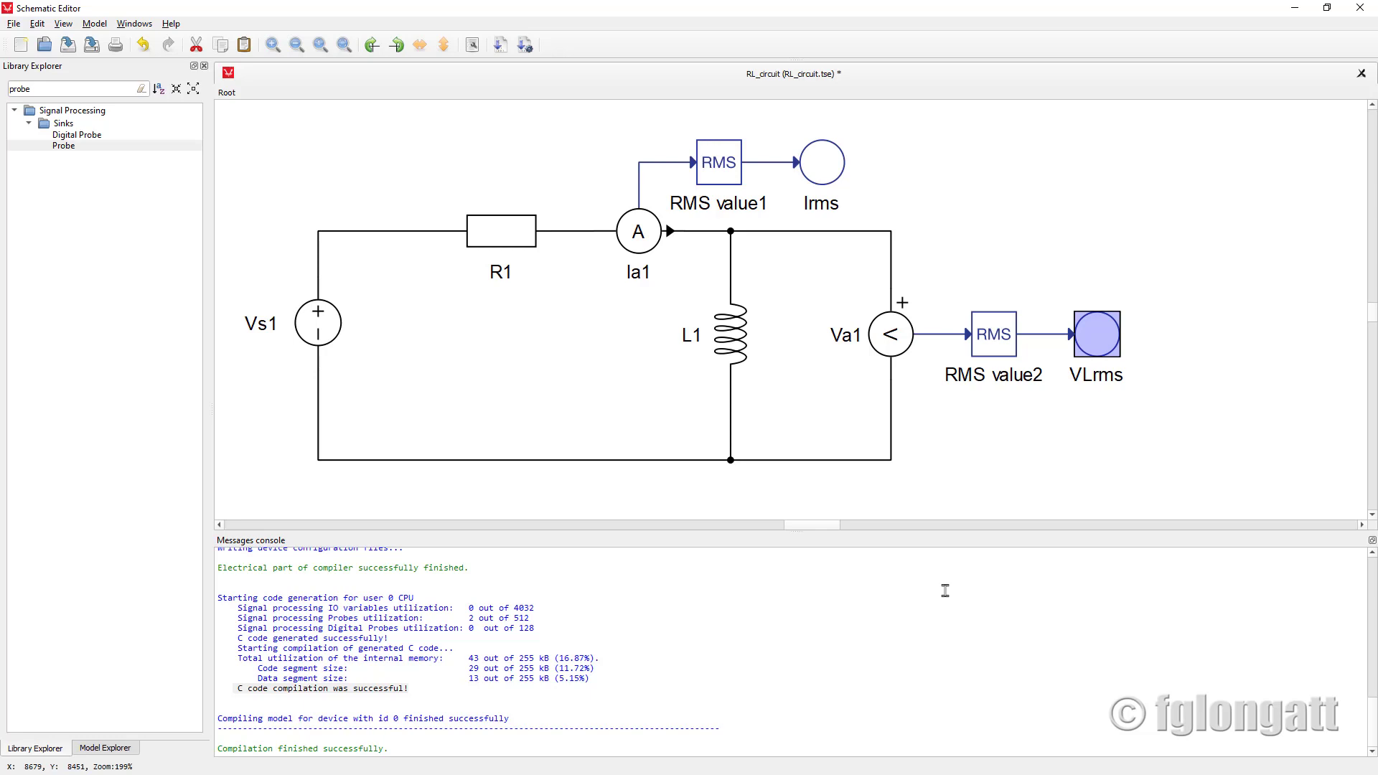
# Step: Compile the RL circuit model, load it to the Virtual Device in HIL SCADA, and maximize the HIL SCADA window
pyautogui.click(500, 45)
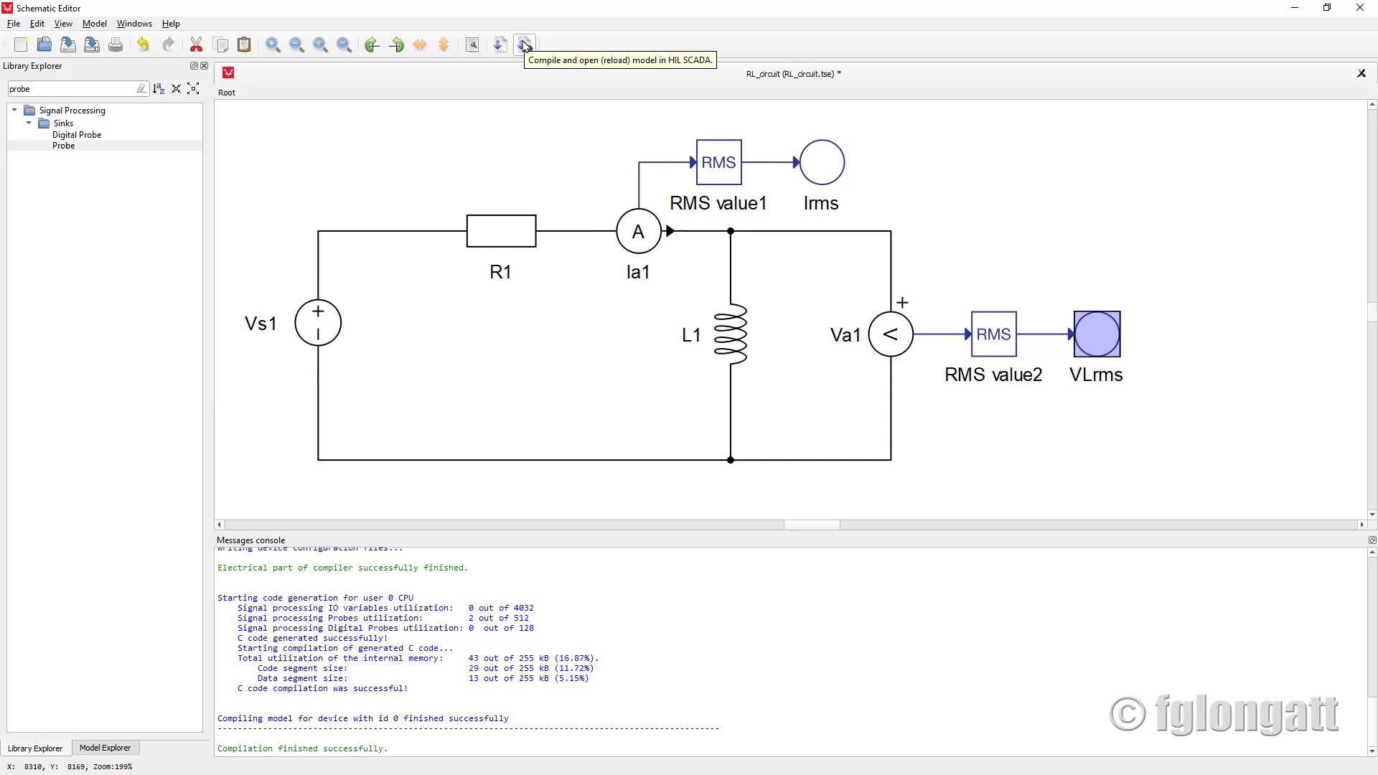
pyautogui.click(525, 45)
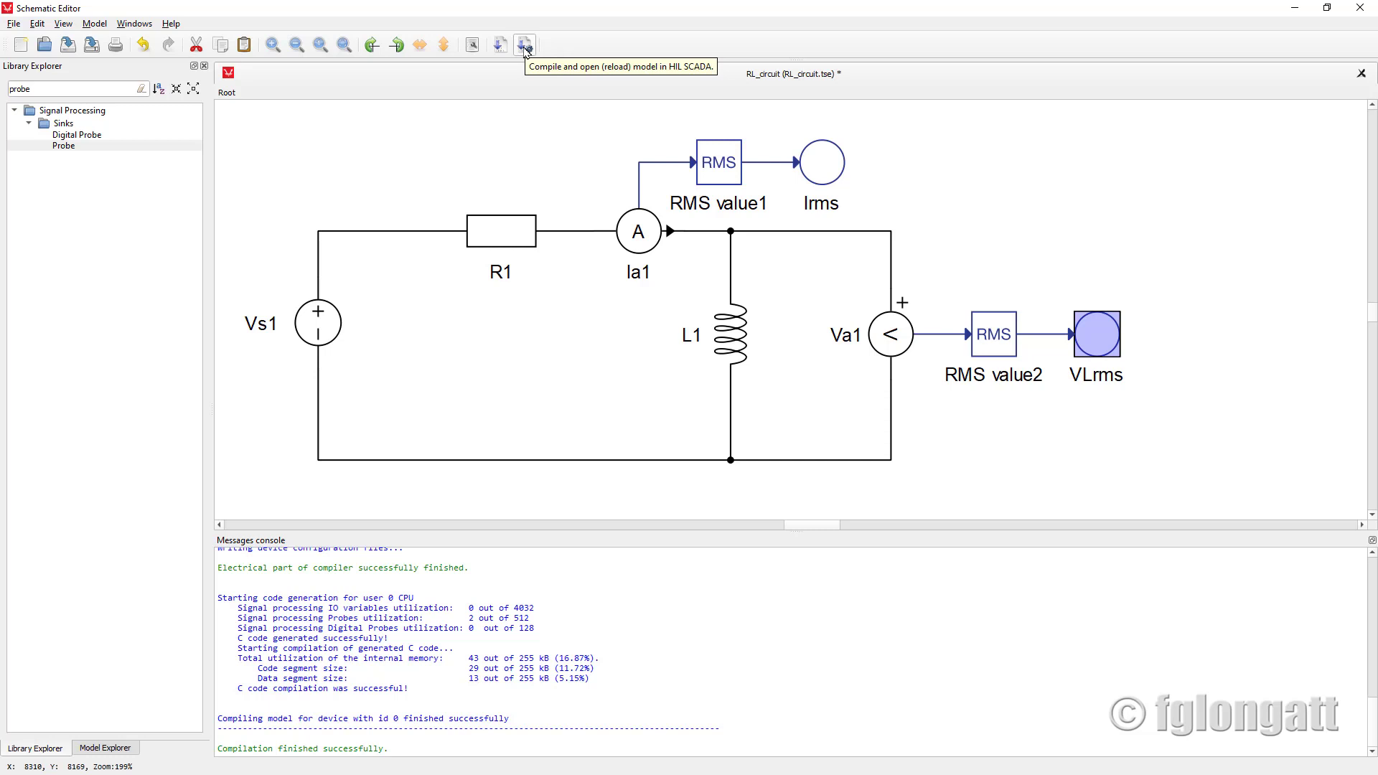
pyautogui.click(524, 46)
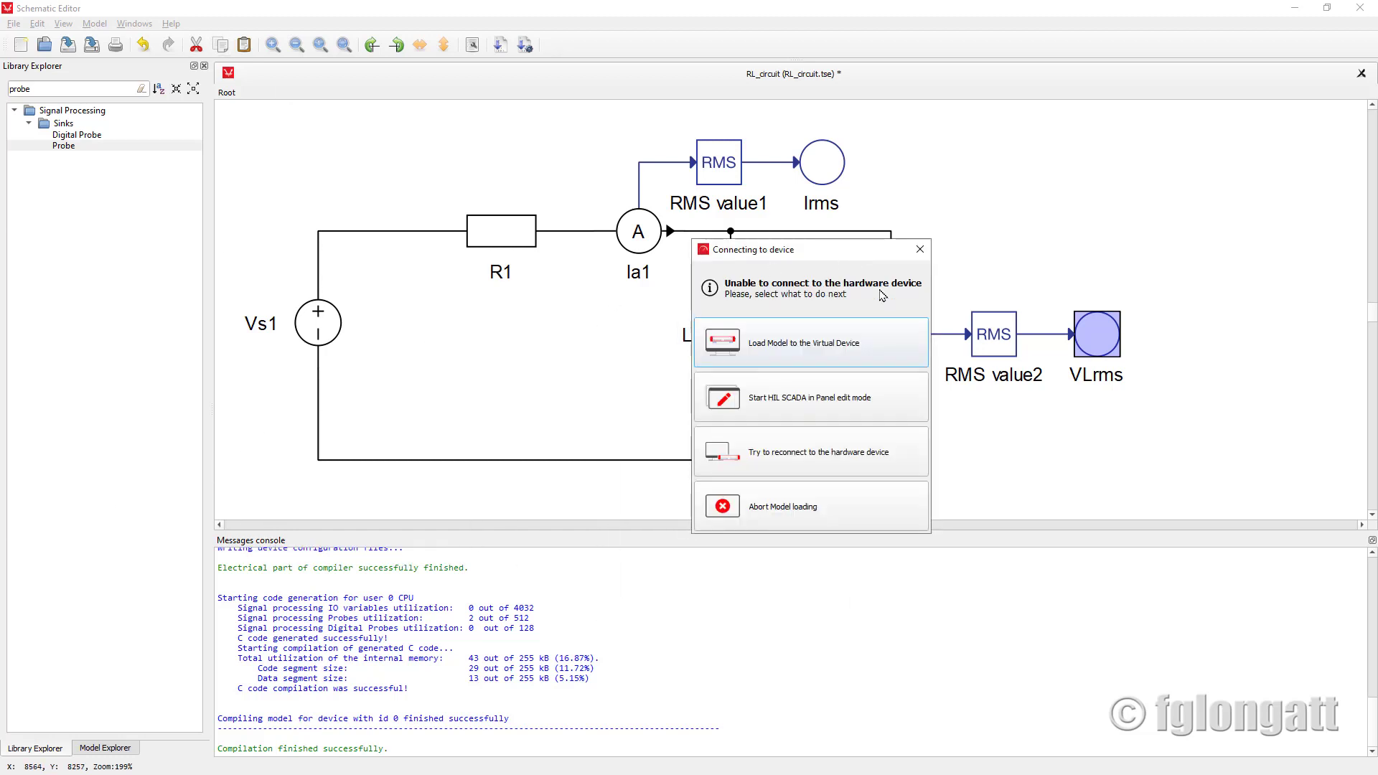
pyautogui.moveTo(796, 257); pyautogui.dragTo(673, 267)
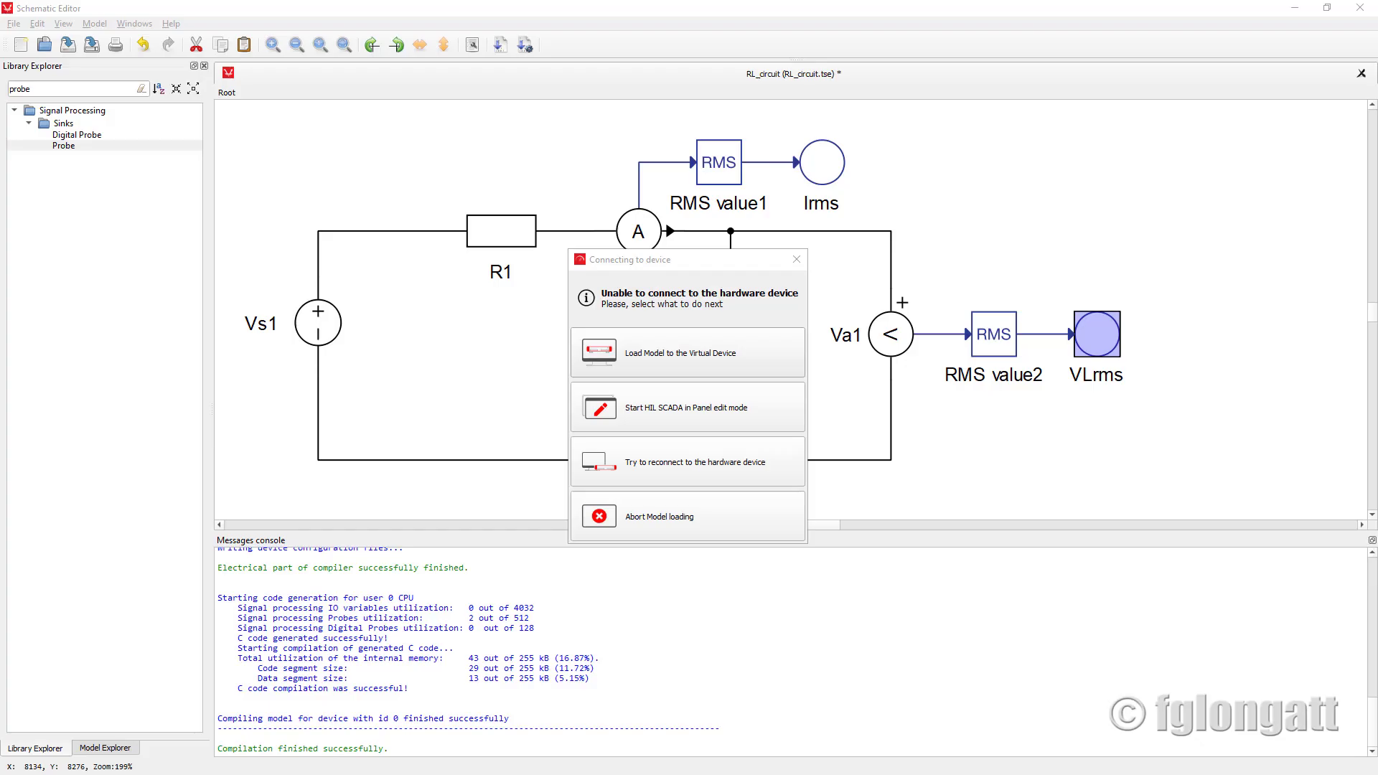
pyautogui.click(745, 361)
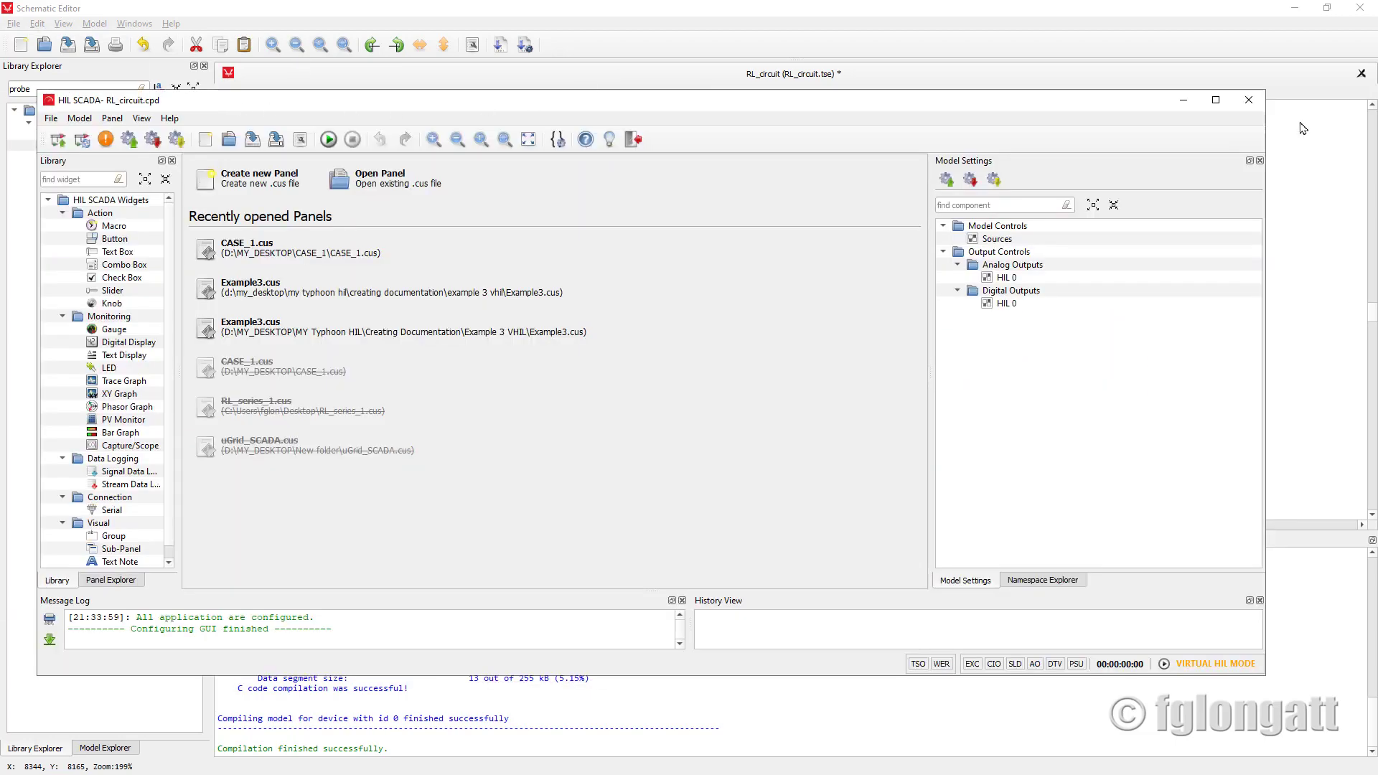
pyautogui.click(1216, 100)
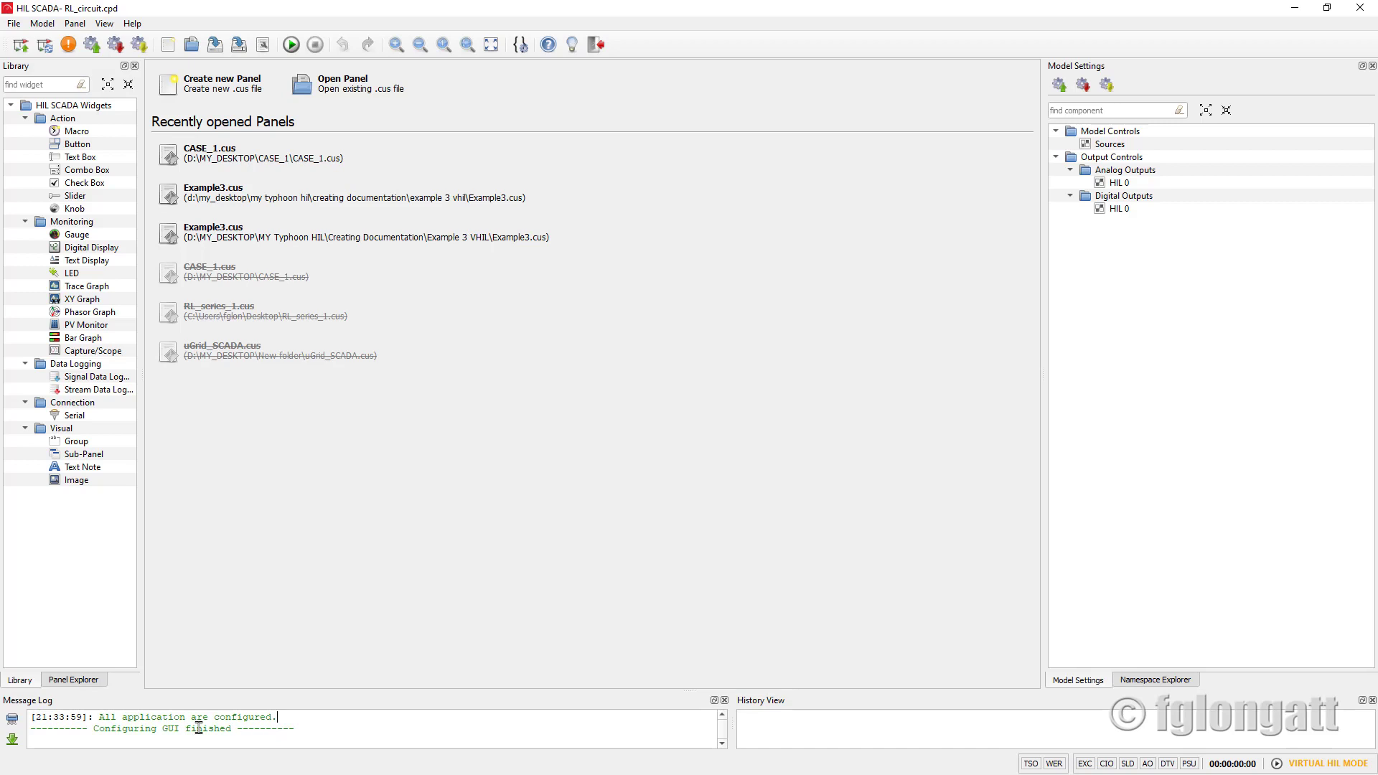
pyautogui.moveTo(99, 728); pyautogui.dragTo(230, 730)
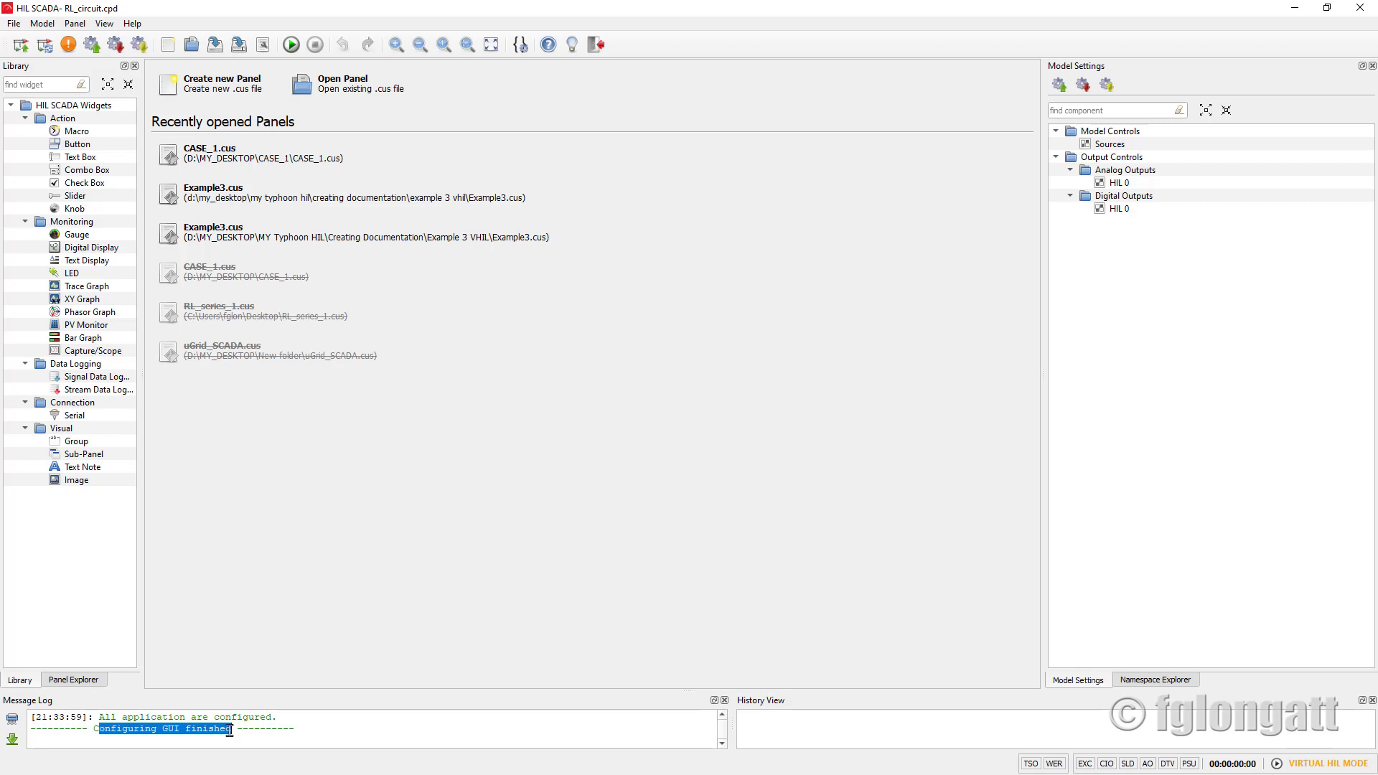
# Step: Create a new panel and place two Gauge widgets side by side in its upper area
pyautogui.click(218, 87)
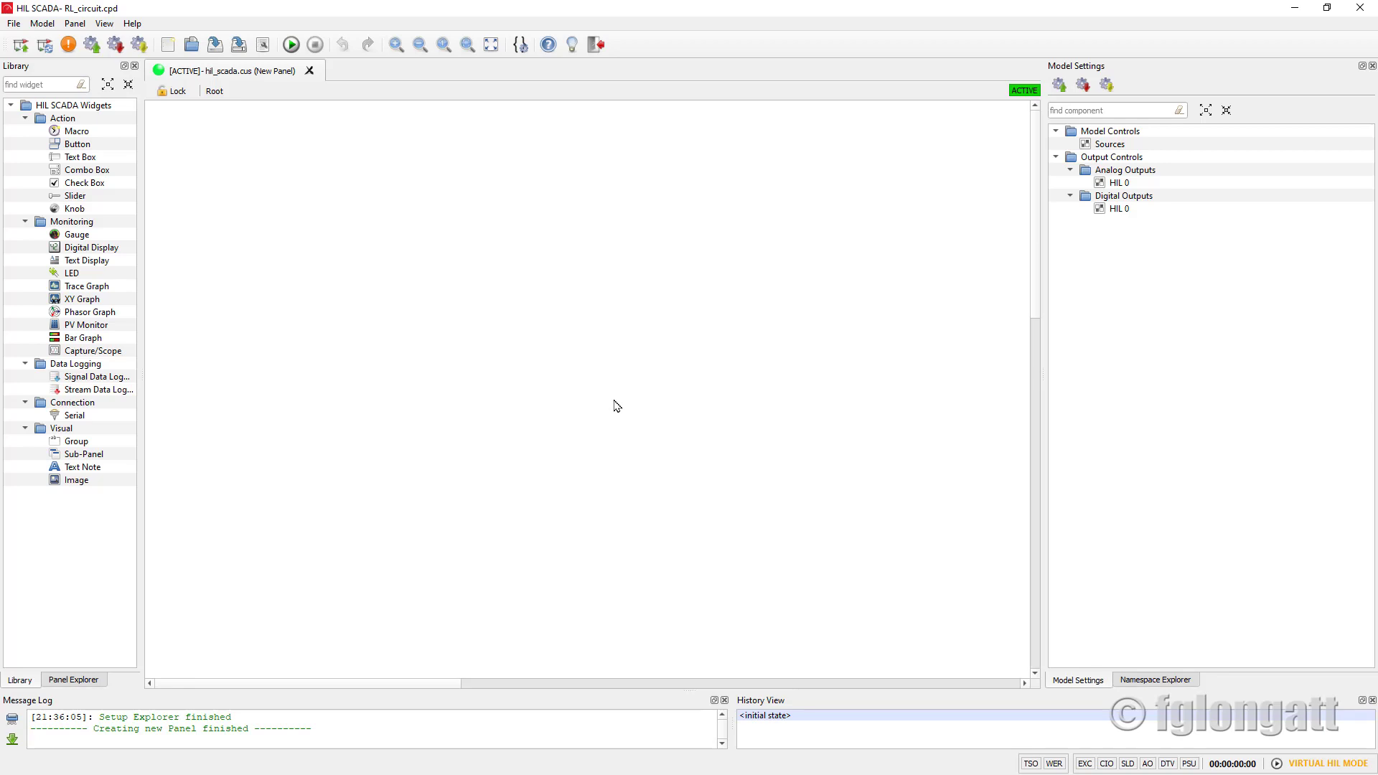
pyautogui.click(80, 237)
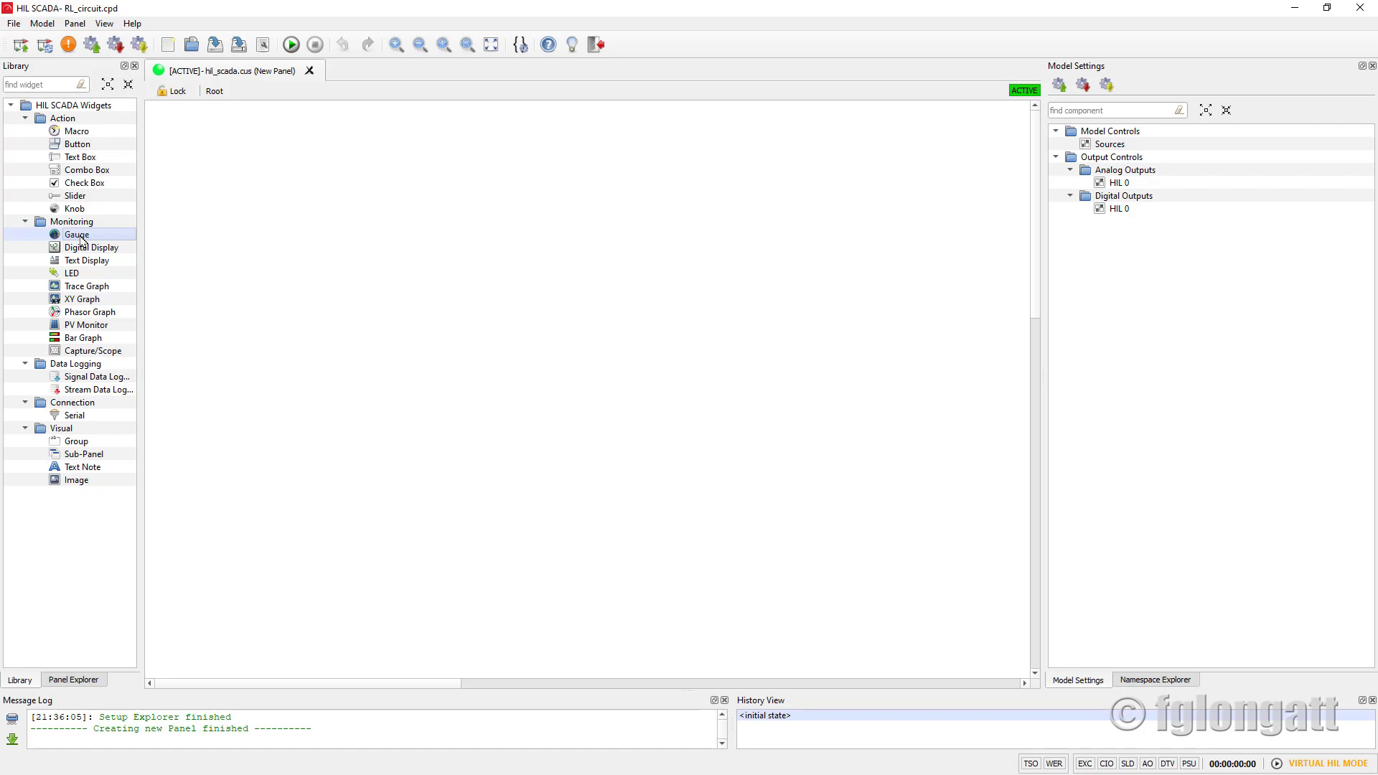
pyautogui.moveTo(81, 240); pyautogui.dragTo(379, 227)
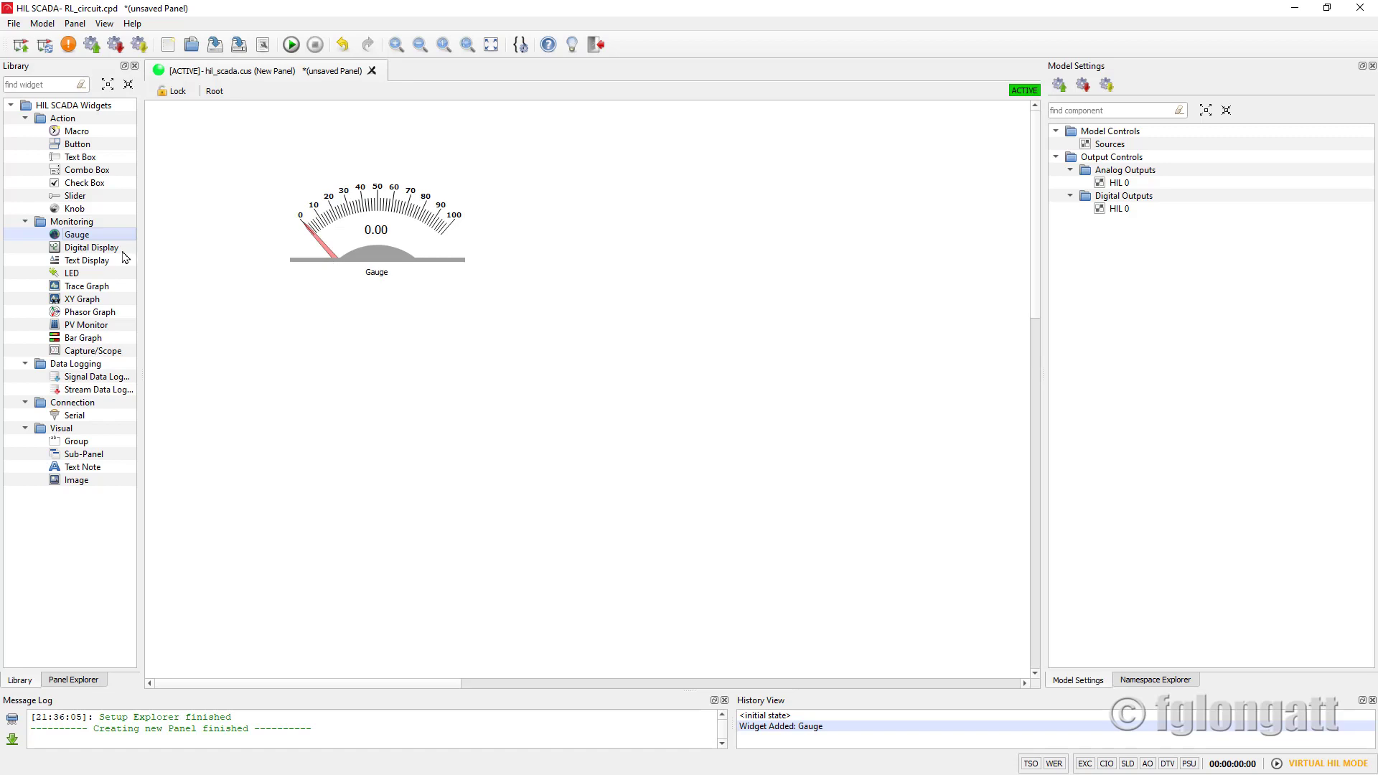
pyautogui.moveTo(86, 237); pyautogui.dragTo(626, 224)
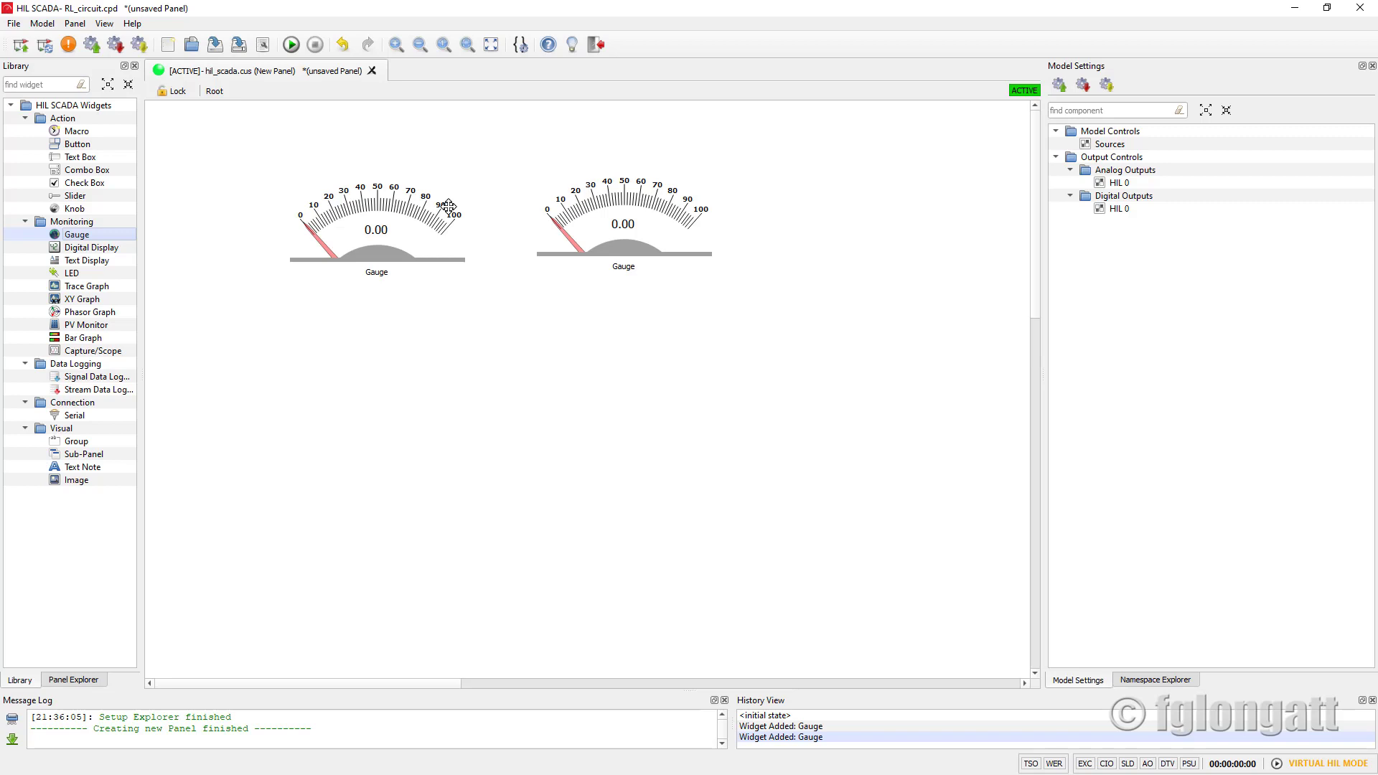
# Step: Name the first gauge "Corriente RMS (A): I" in its widget properties
pyautogui.click(409, 229)
pyautogui.doubleClick(409, 229)
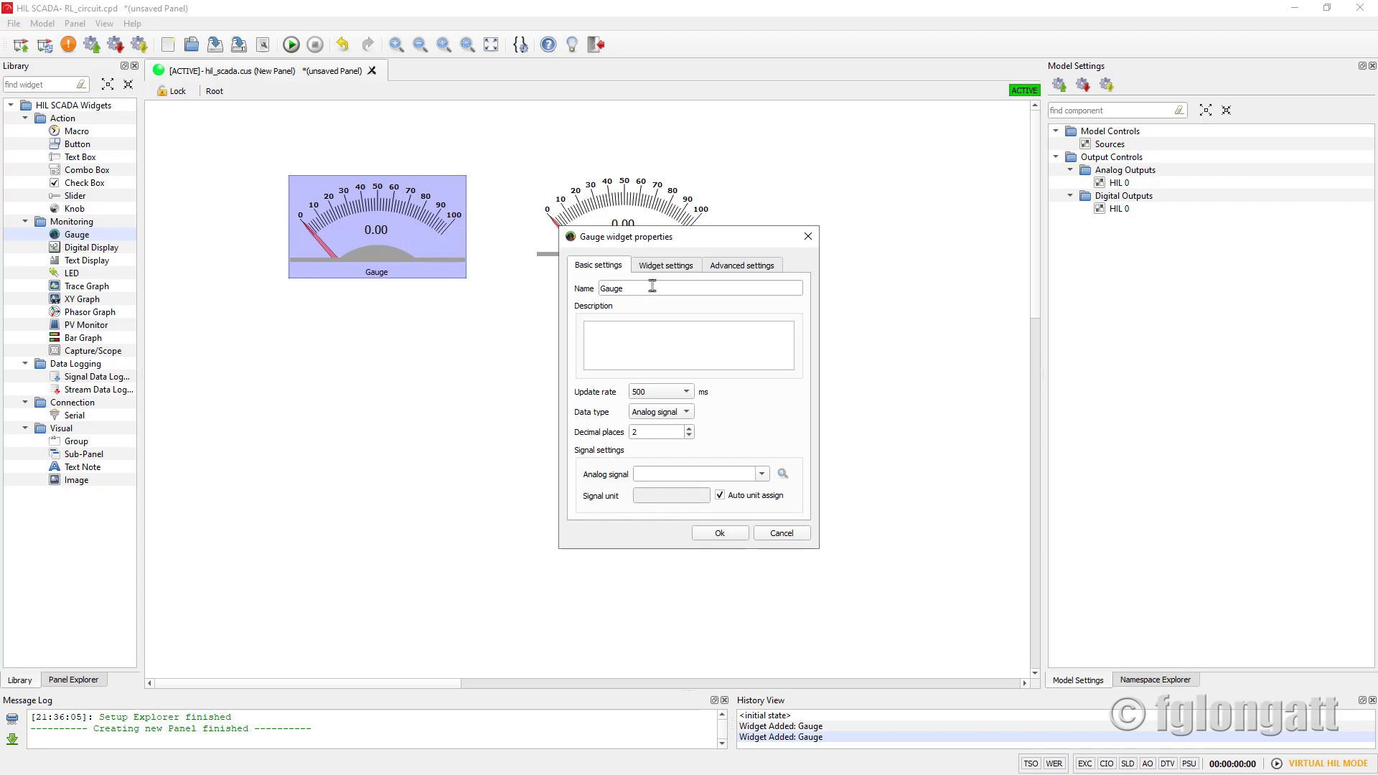
pyautogui.click(623, 288)
pyautogui.moveTo(623, 287); pyautogui.dragTo(581, 287)
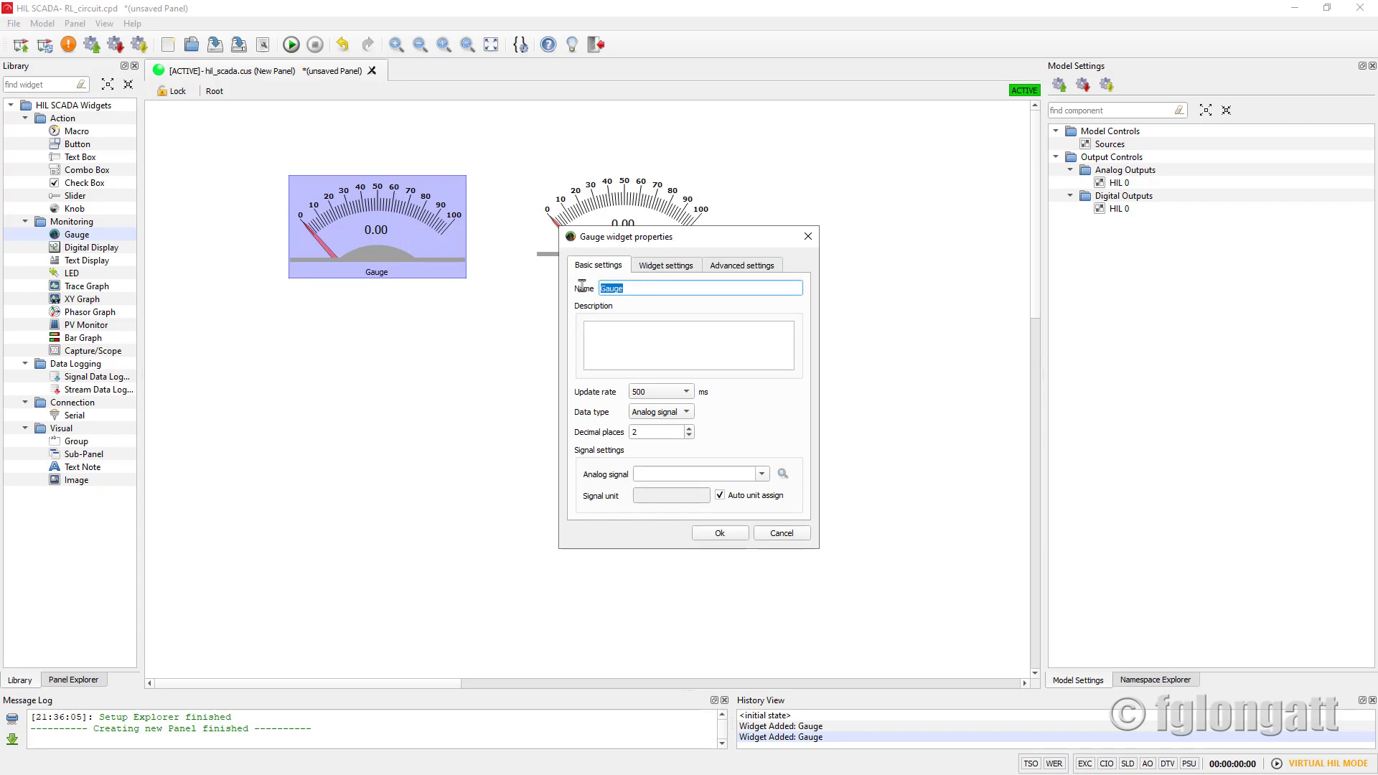
pyautogui.write('Corr')
pyautogui.write('iente')
pyautogui.write(' Rm')
pyautogui.write('MS')
pyautogui.write(' (A): I')
# Step: Assign the Irms analog signal to the current gauge and apply its properties
pyautogui.click(761, 477)
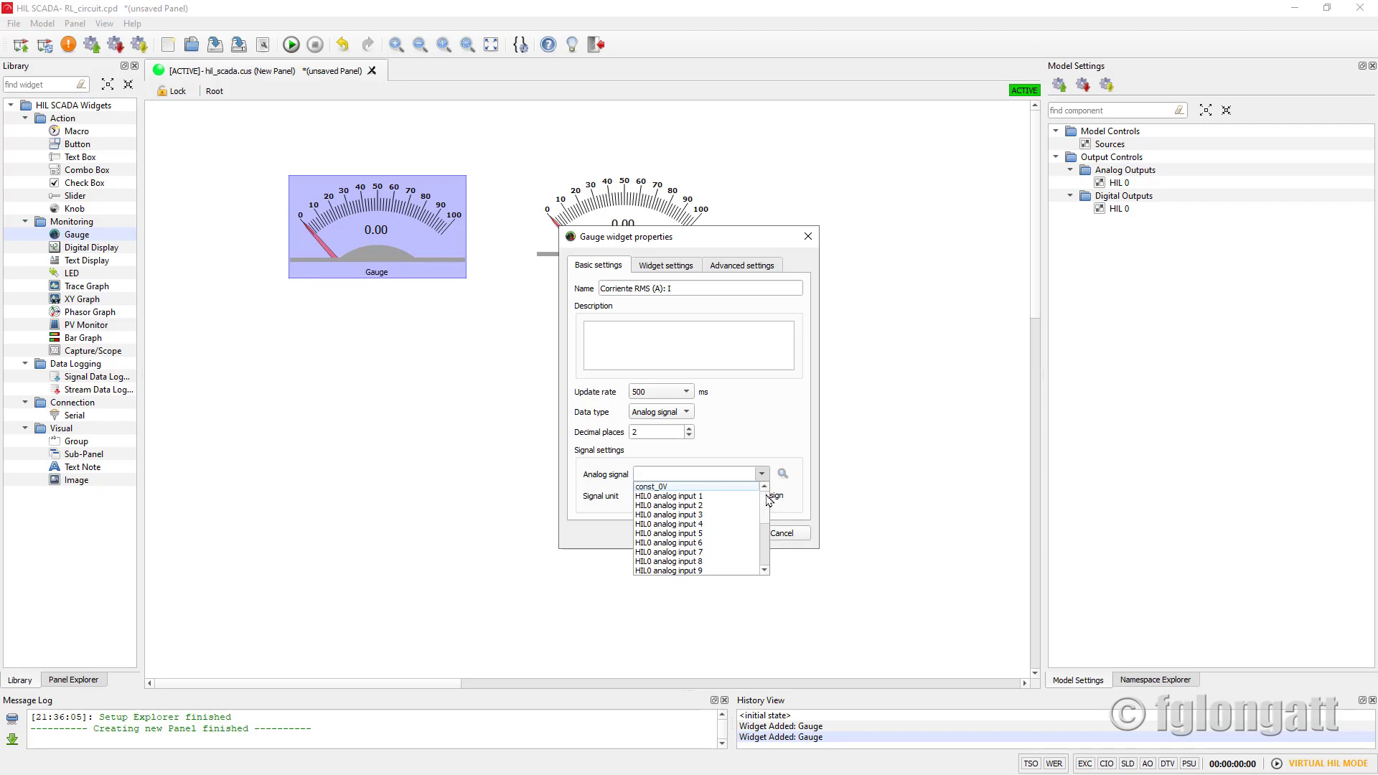
pyautogui.moveTo(769, 499); pyautogui.dragTo(770, 534)
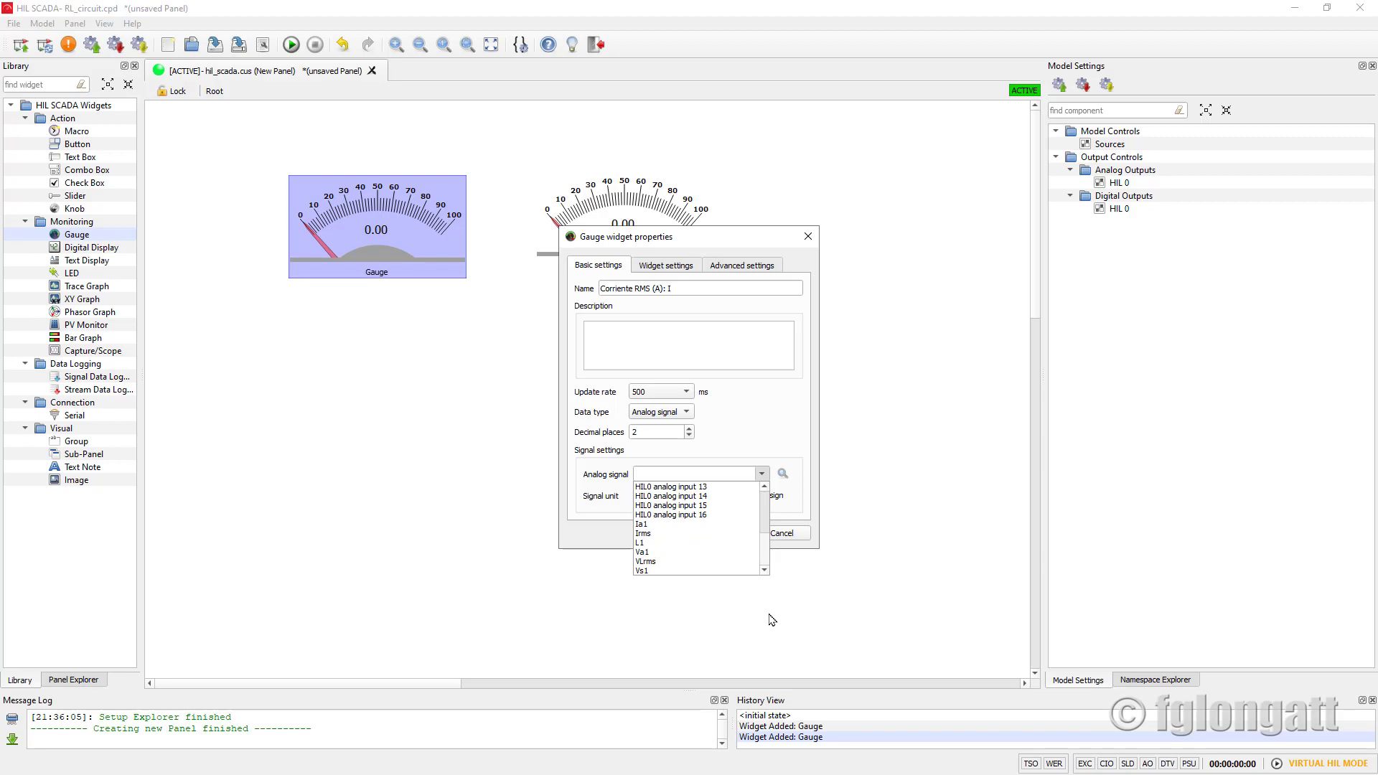
pyautogui.click(686, 535)
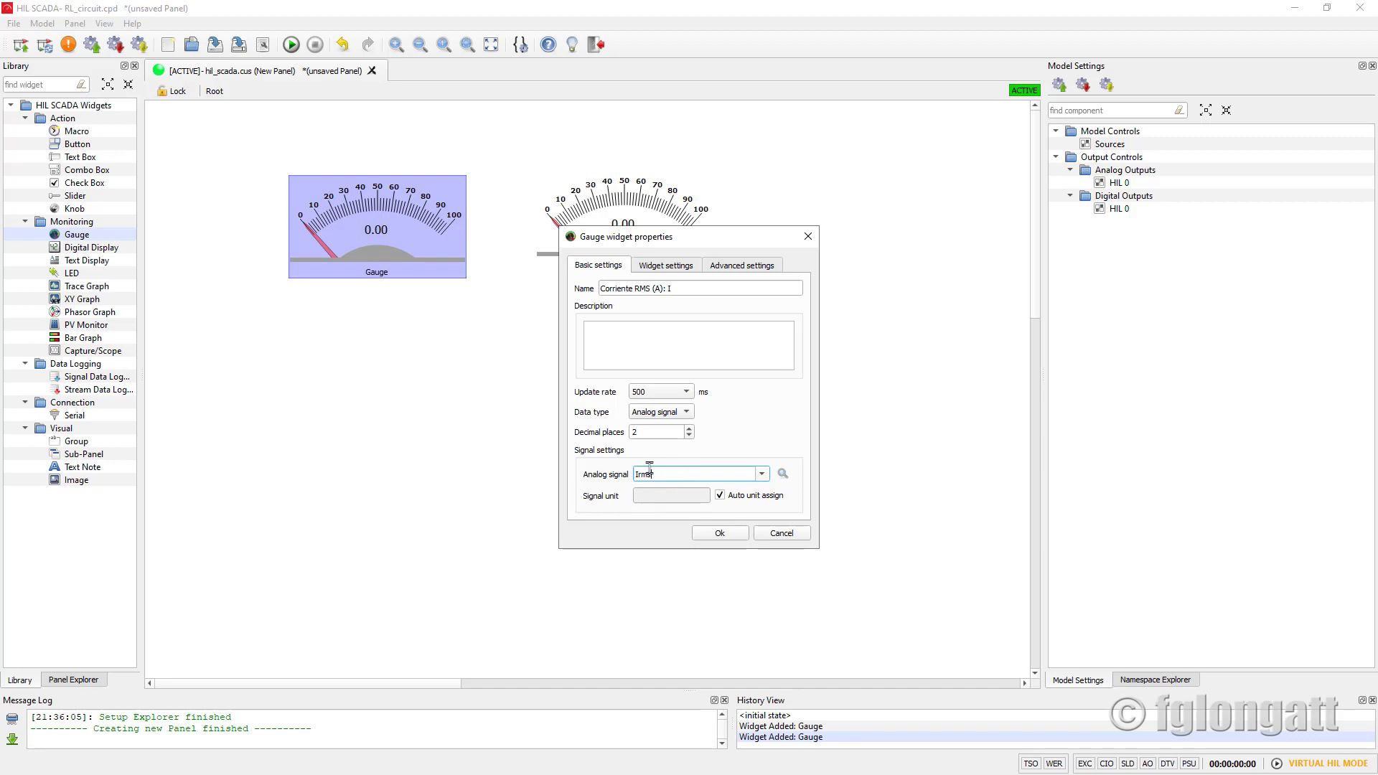
pyautogui.click(720, 533)
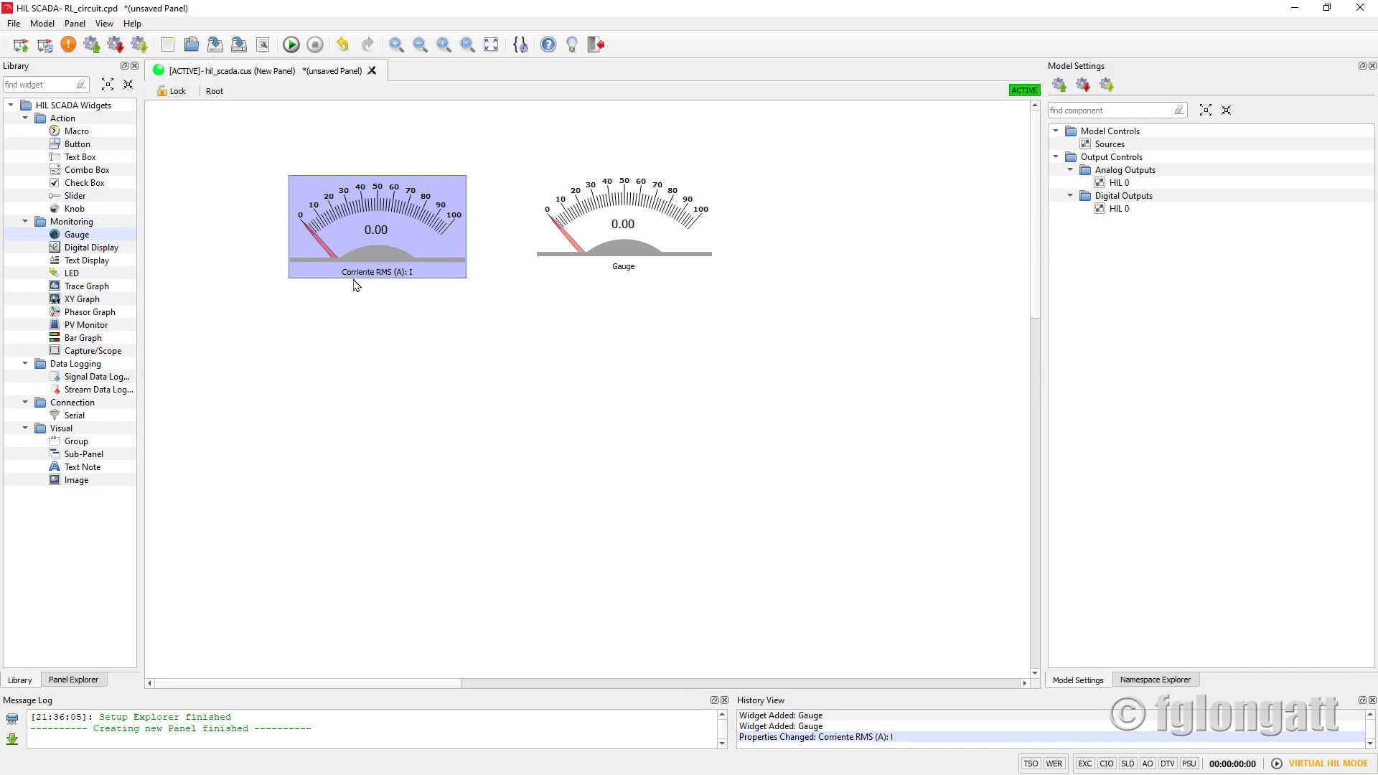
# Step: Name the second gauge "Voltaje RMS (V): VL" and assign it the VLrms analog signal
pyautogui.moveTo(640, 237); pyautogui.dragTo(634, 237)
pyautogui.doubleClick(633, 238)
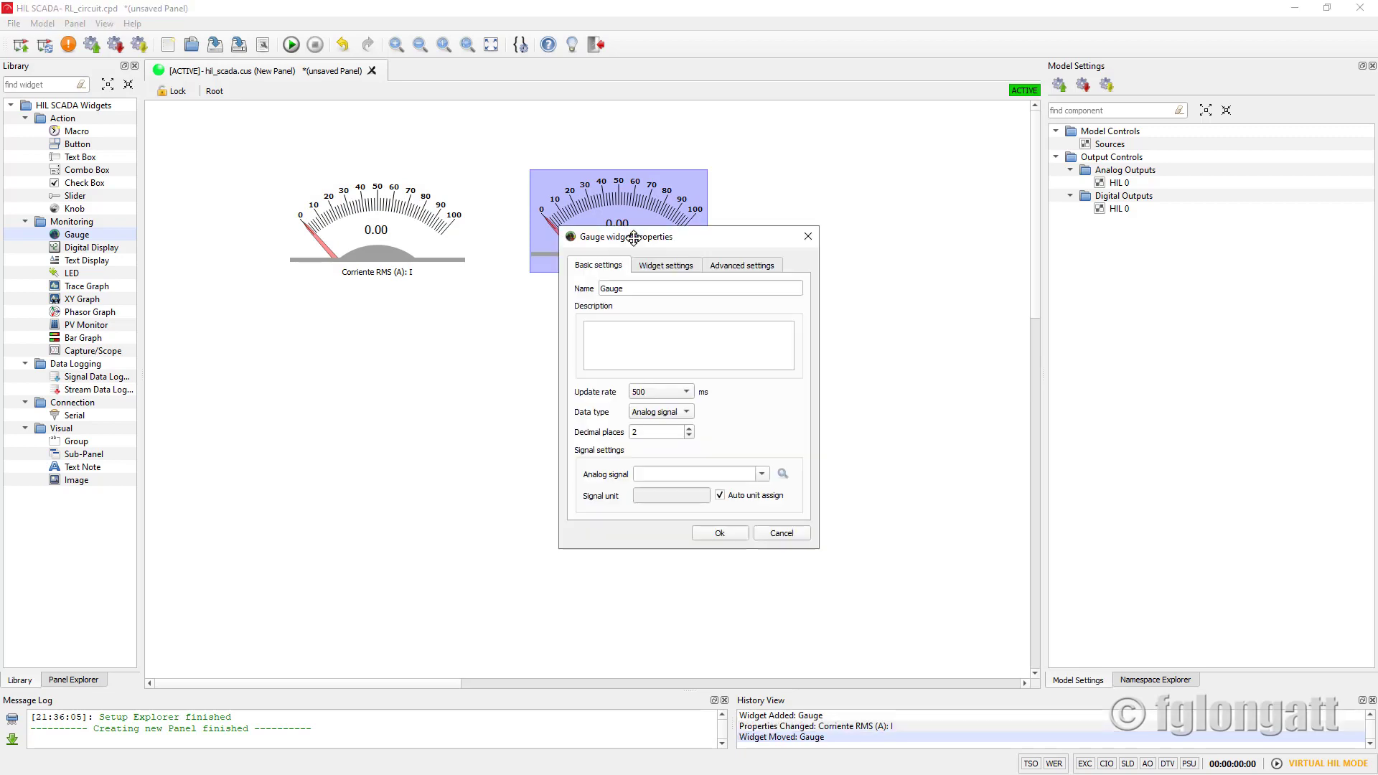
pyautogui.moveTo(627, 290); pyautogui.dragTo(573, 289)
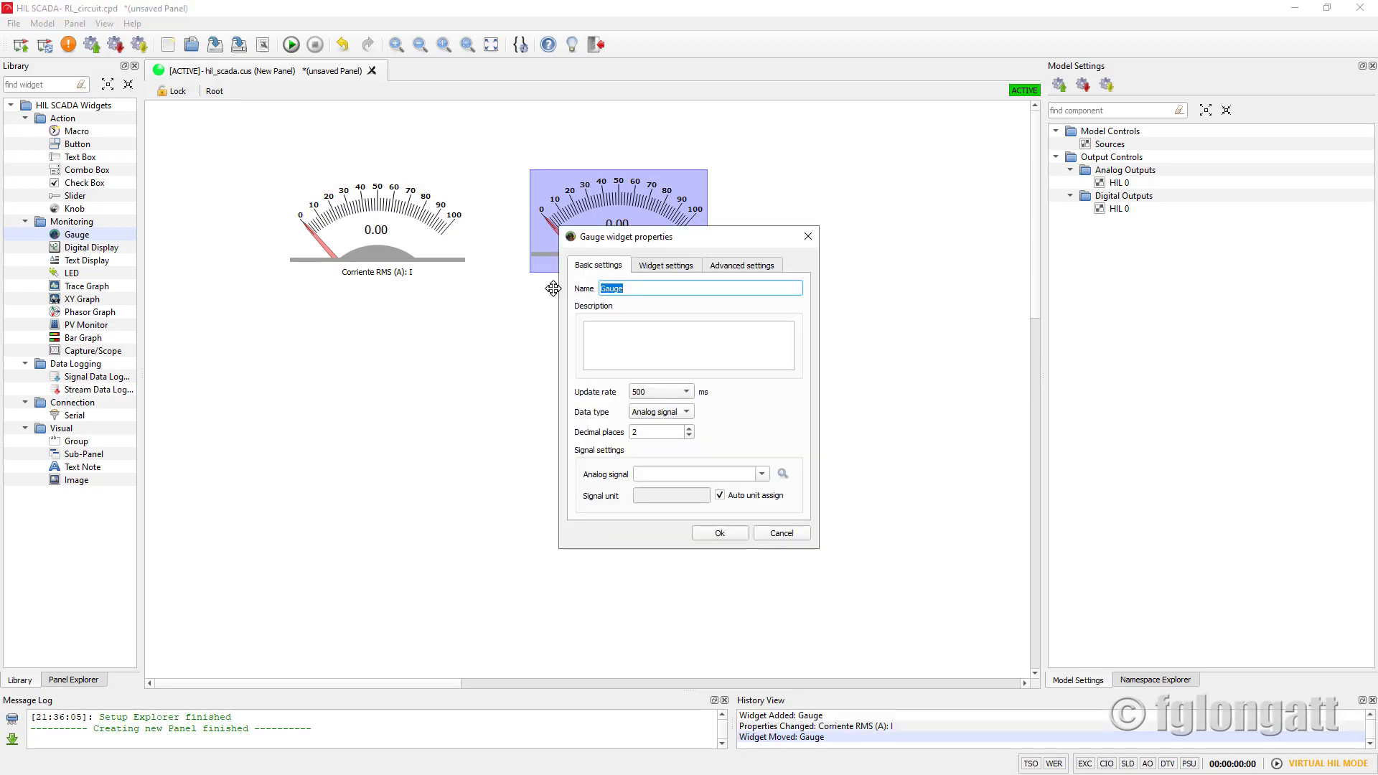
pyautogui.write('Voltaje RMS (V): VL')
pyautogui.click(762, 474)
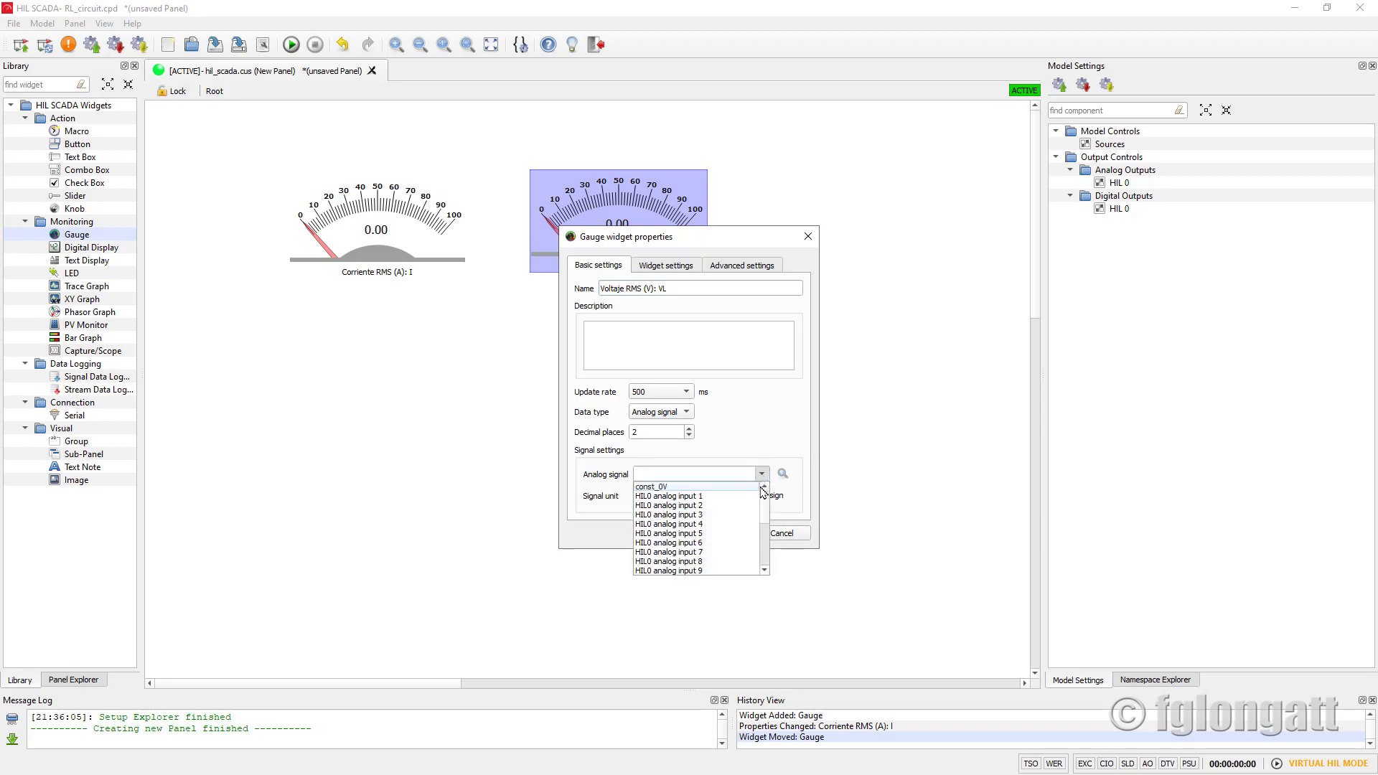
pyautogui.moveTo(765, 494); pyautogui.dragTo(762, 538)
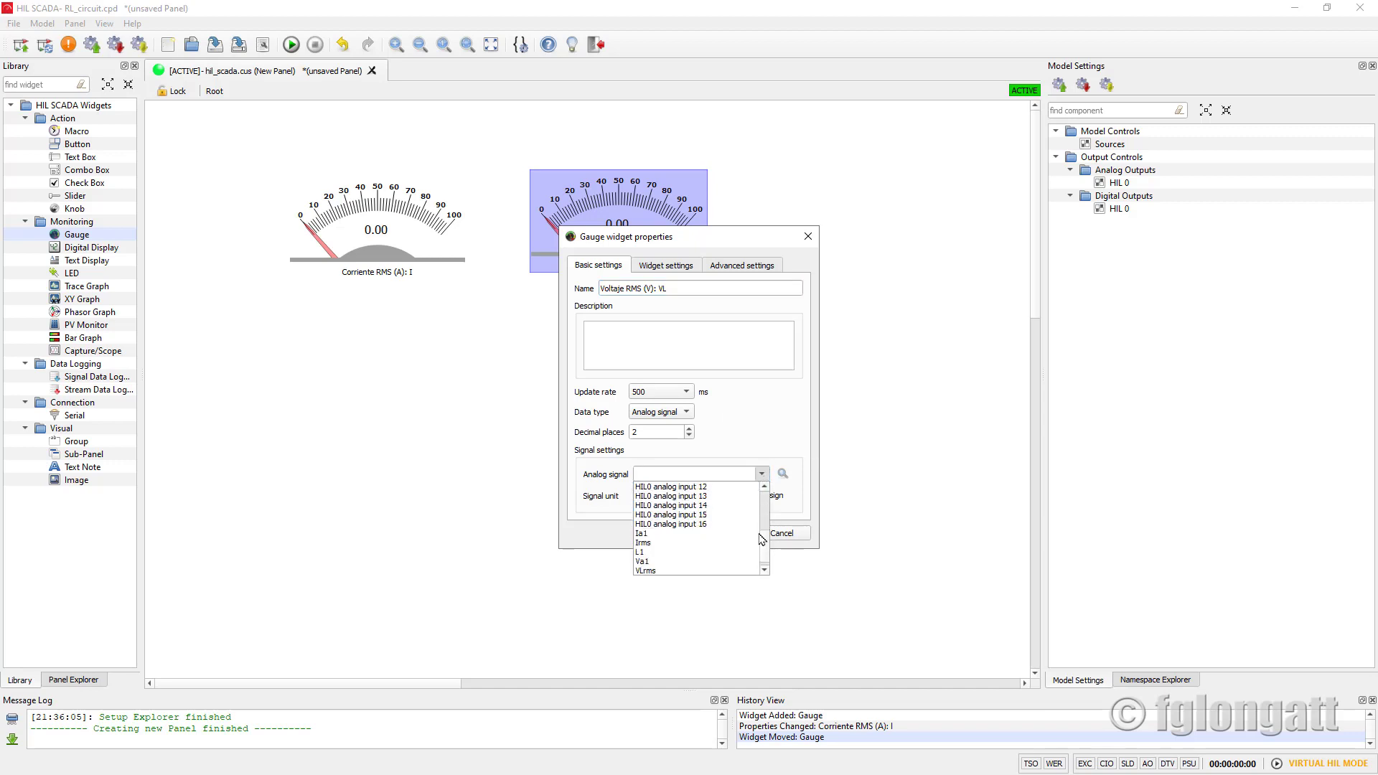
pyautogui.click(716, 570)
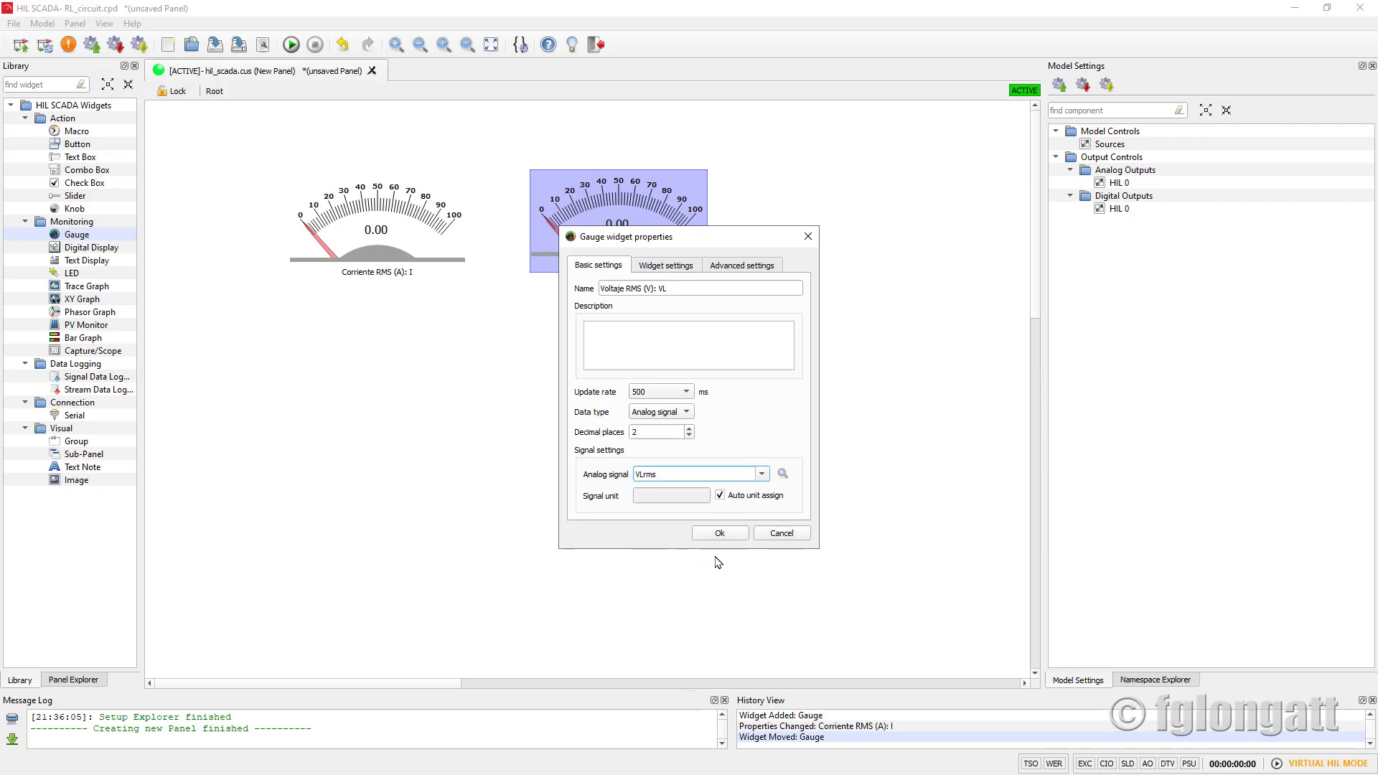
pyautogui.click(707, 536)
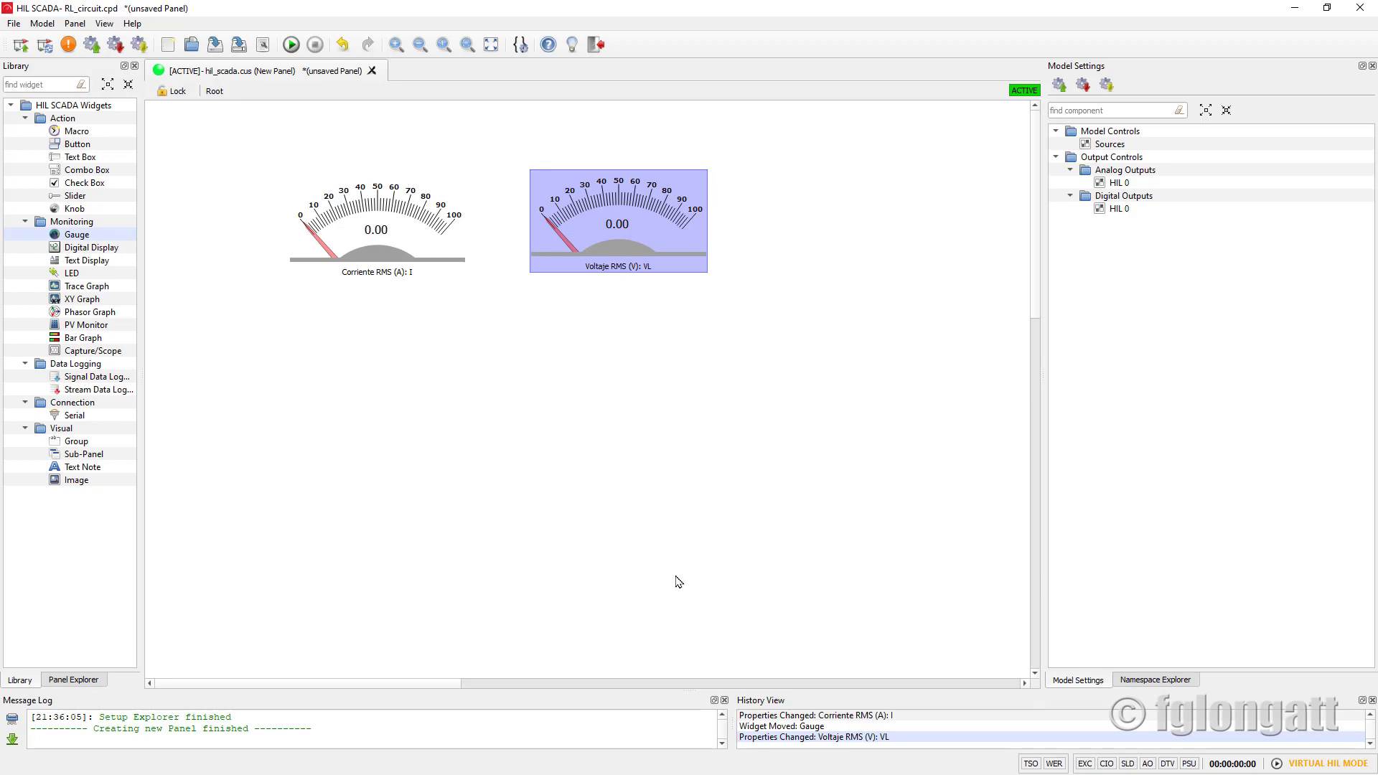
# Step: Start the simulation and set the maximum of the current gauge's range to 110
pyautogui.click(299, 48)
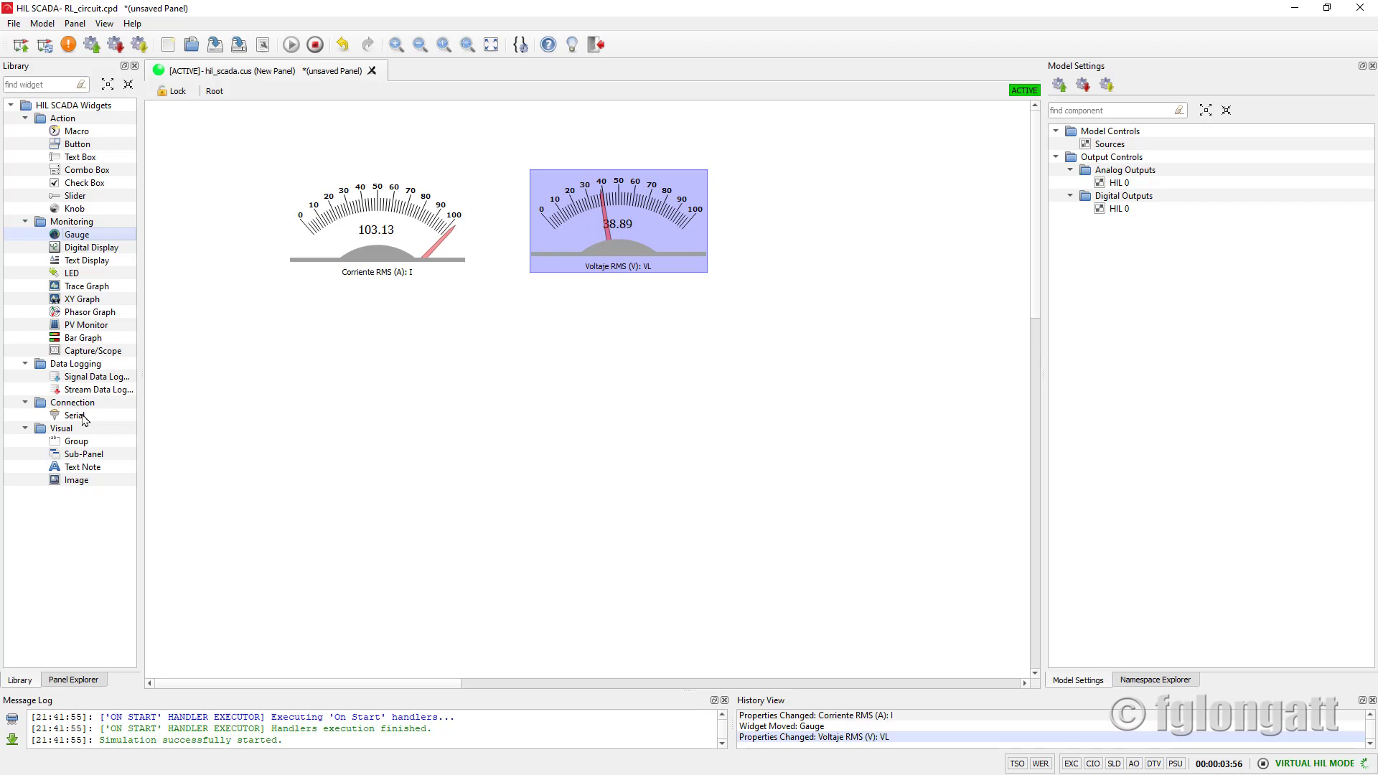
pyautogui.doubleClick(403, 190)
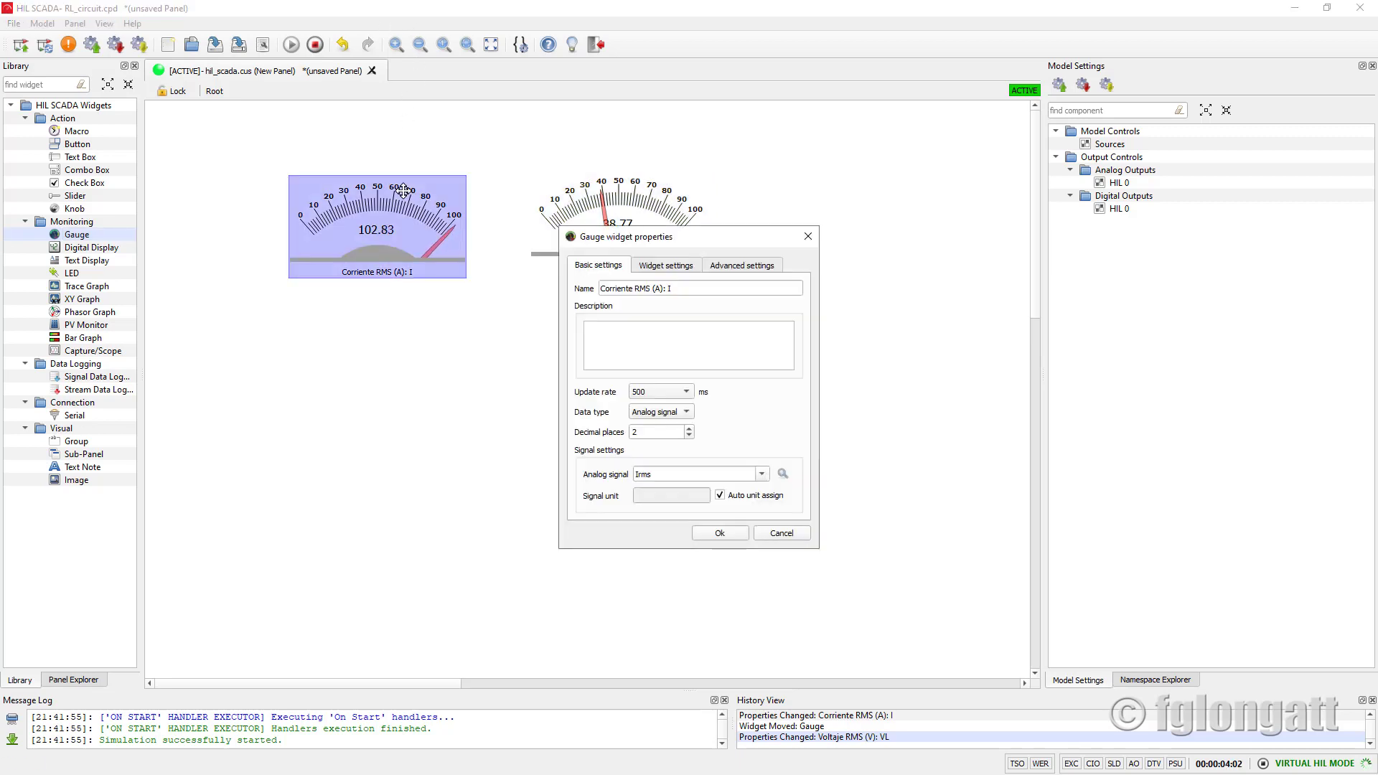
pyautogui.click(731, 268)
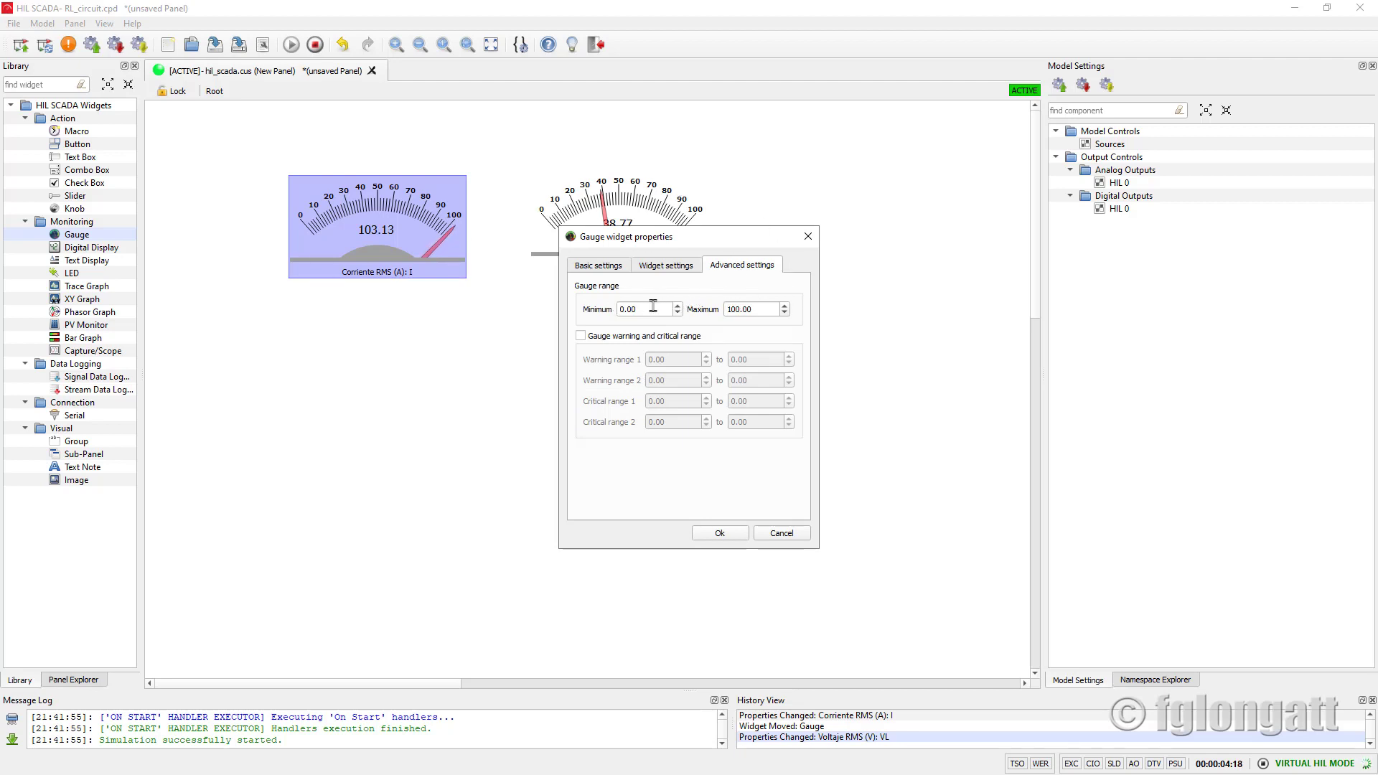
pyautogui.doubleClick(766, 309)
pyautogui.write('110')
pyautogui.click(711, 535)
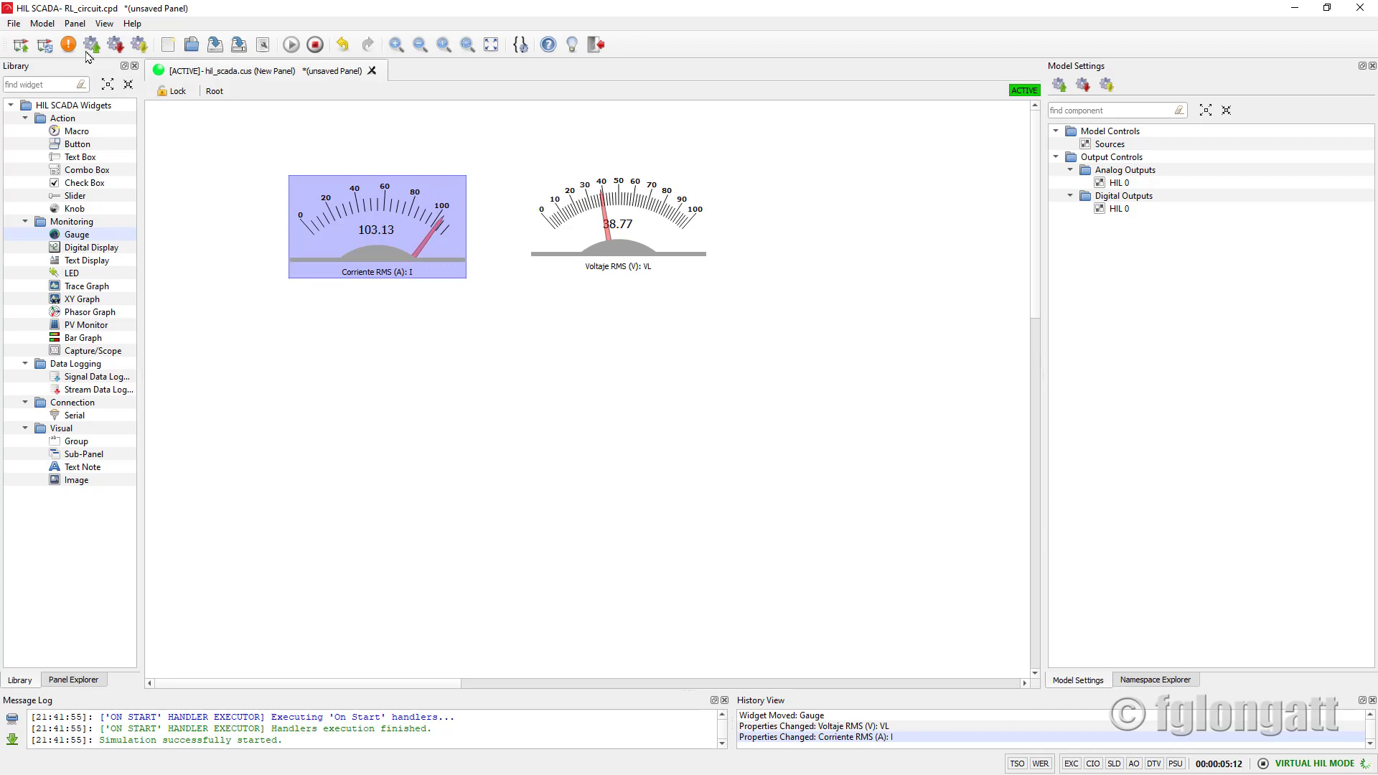
# Step: Move the voltage gauge closer to the current gauge, level with it, and stop the simulation
pyautogui.moveTo(581, 223); pyautogui.dragTo(552, 228)
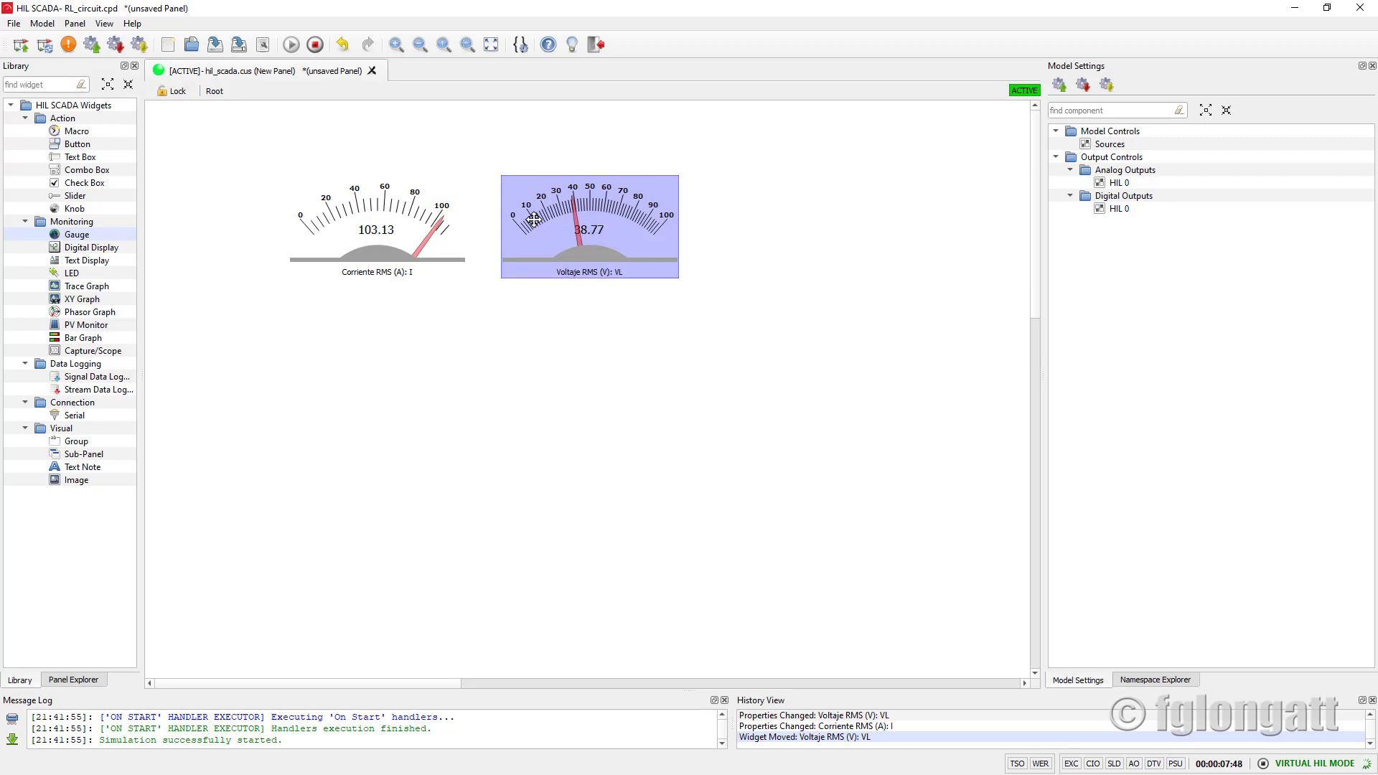
pyautogui.click(315, 49)
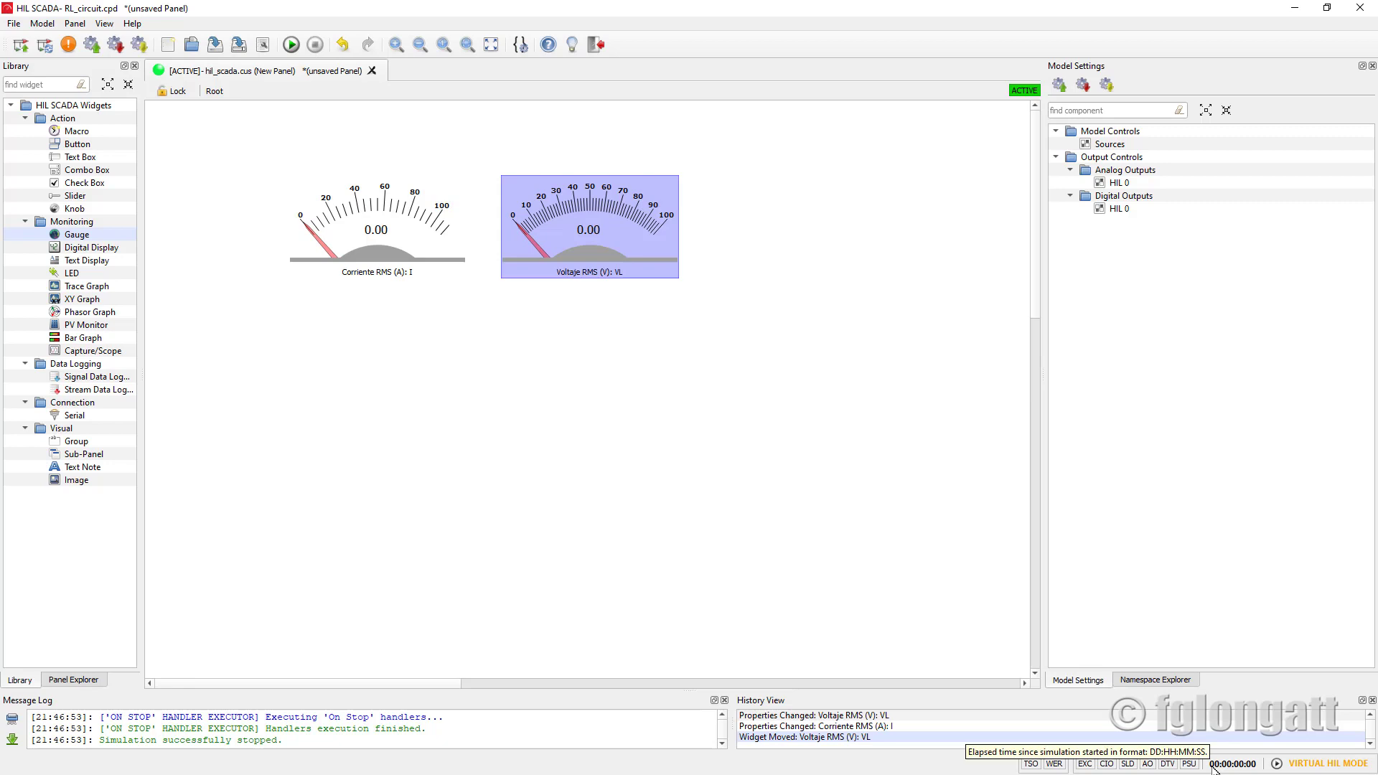
# Step: Save the panel as RL_Circuit_Panel on the Desktop
pyautogui.click(214, 48)
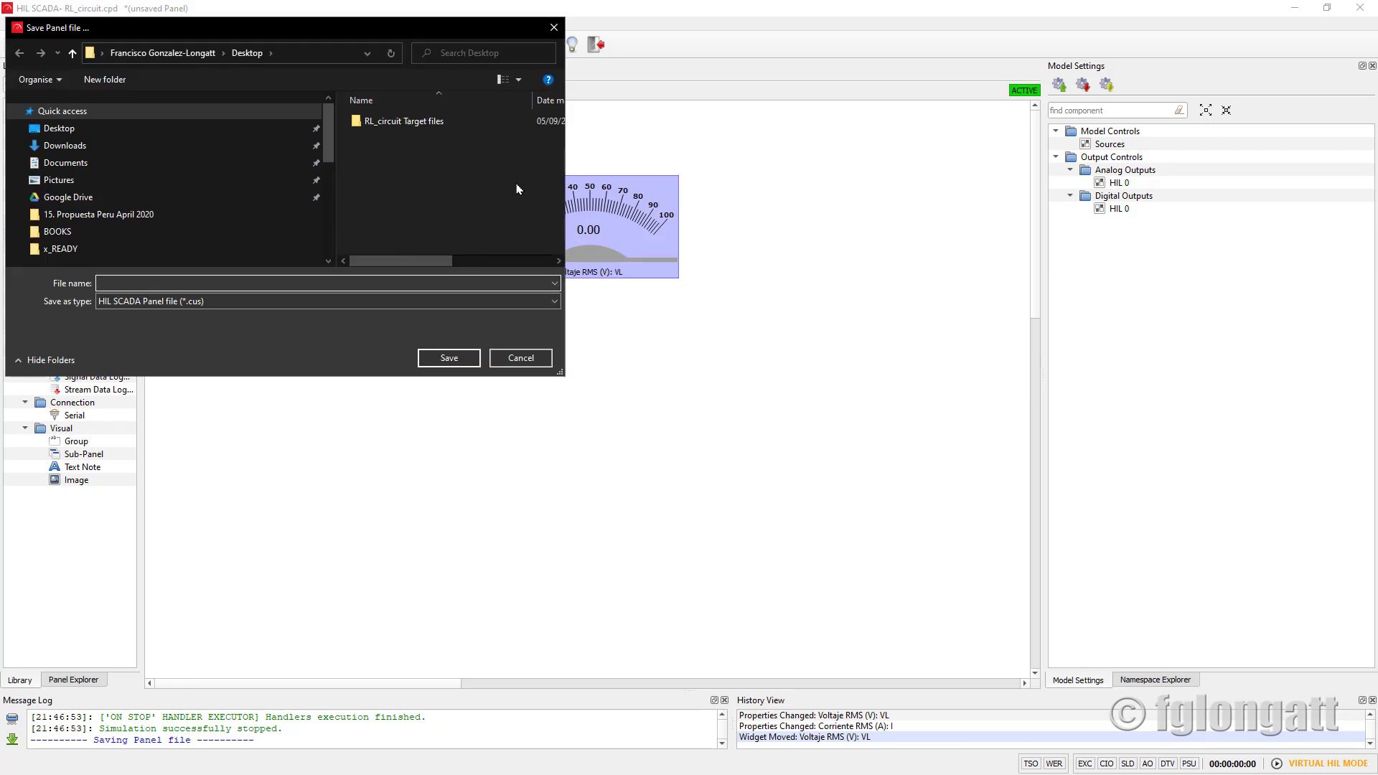
pyautogui.click(422, 282)
pyautogui.write('RL')
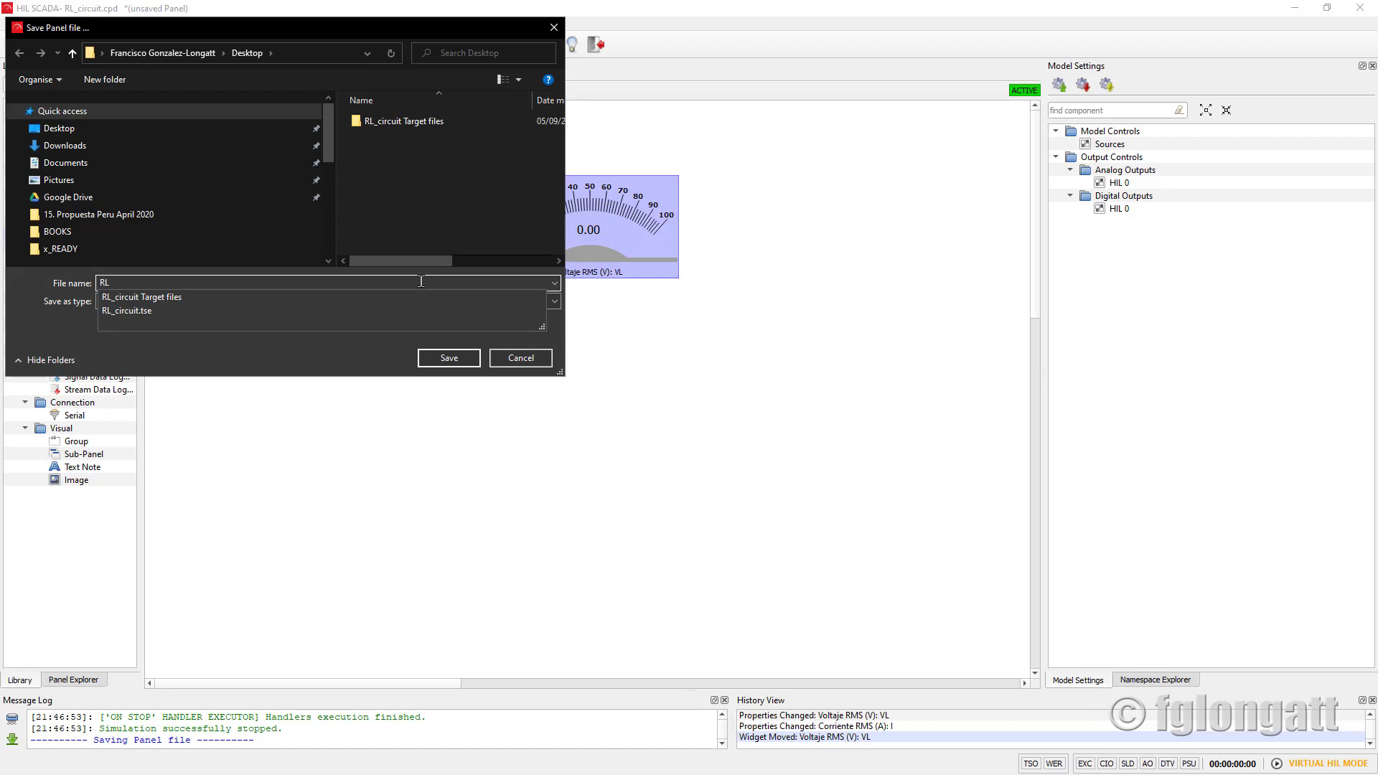
pyautogui.write('_Circuit_Pa')
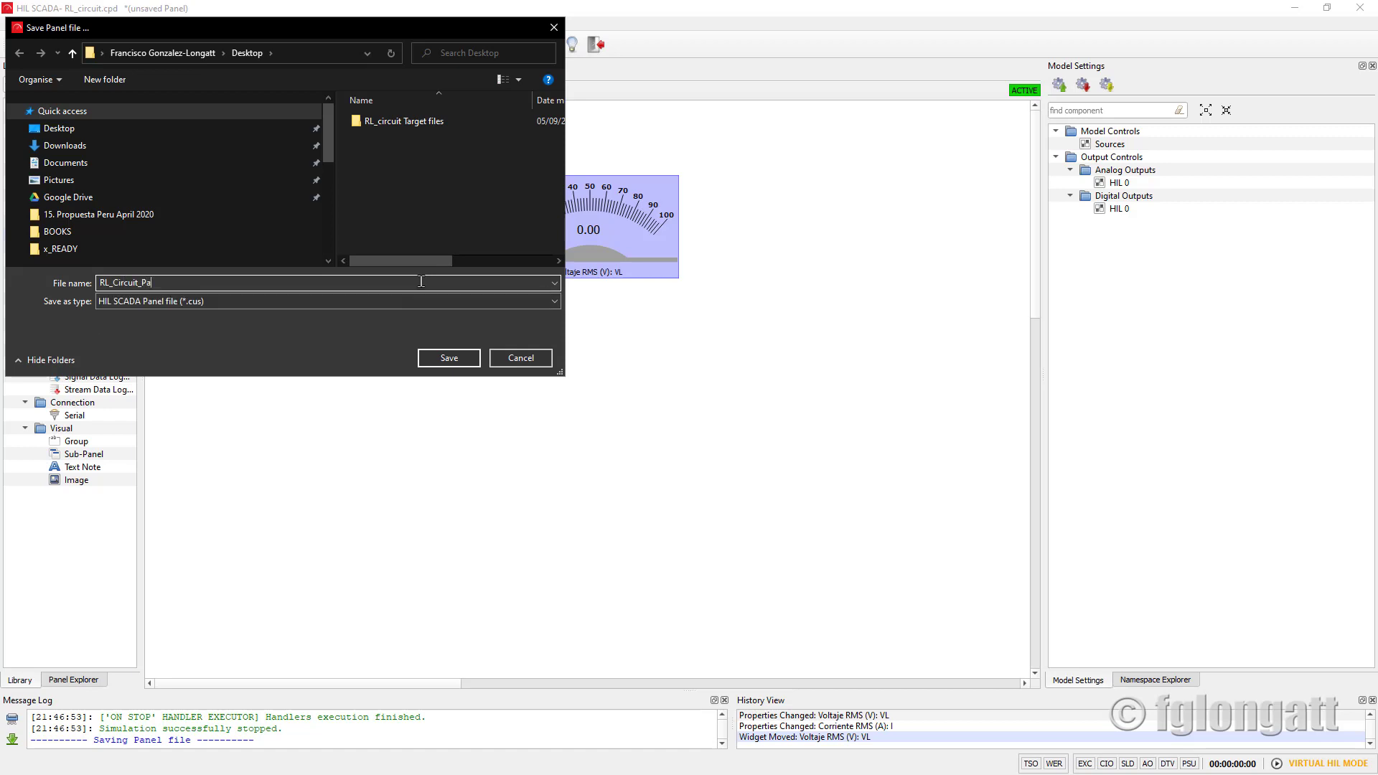
pyautogui.write('nel')
pyautogui.click(452, 361)
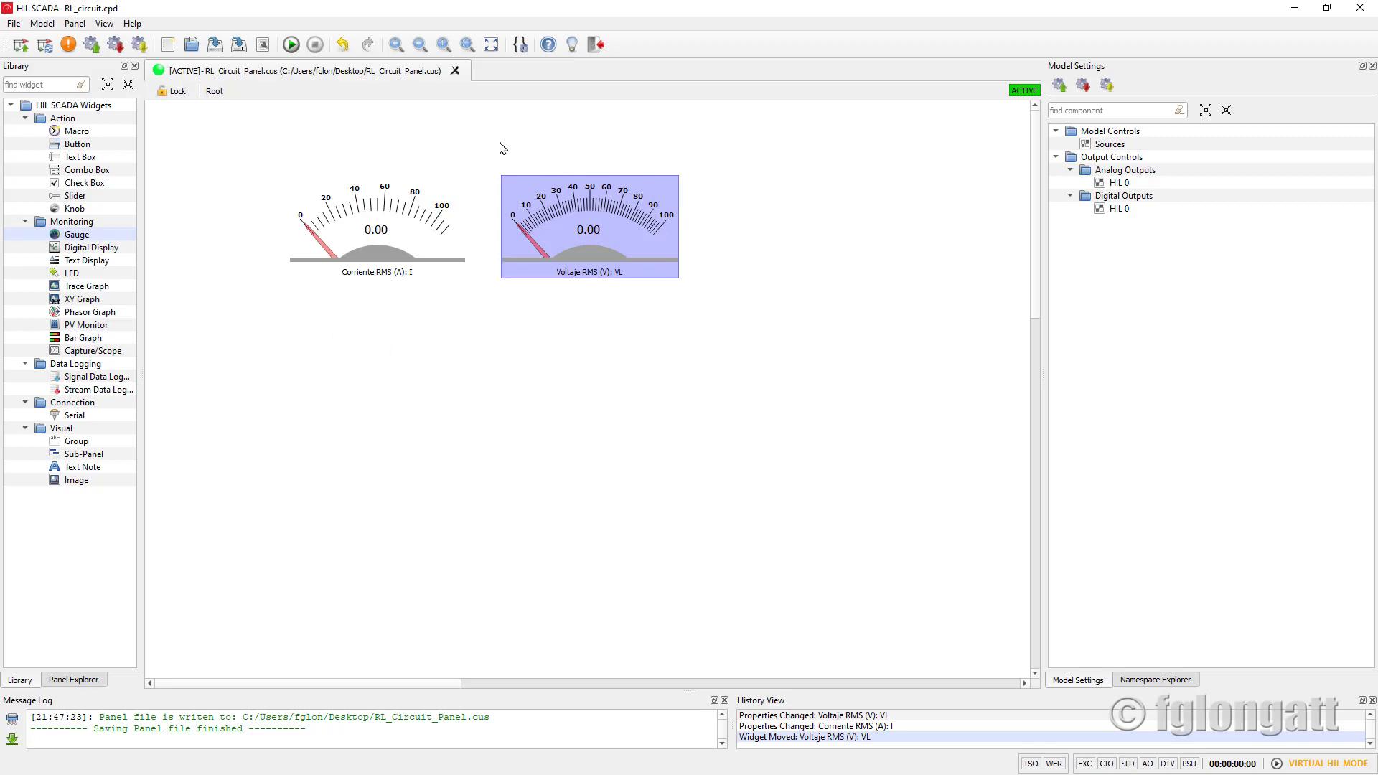
# Step: Add a text note to the panel below the current gauge
pyautogui.click(474, 420)
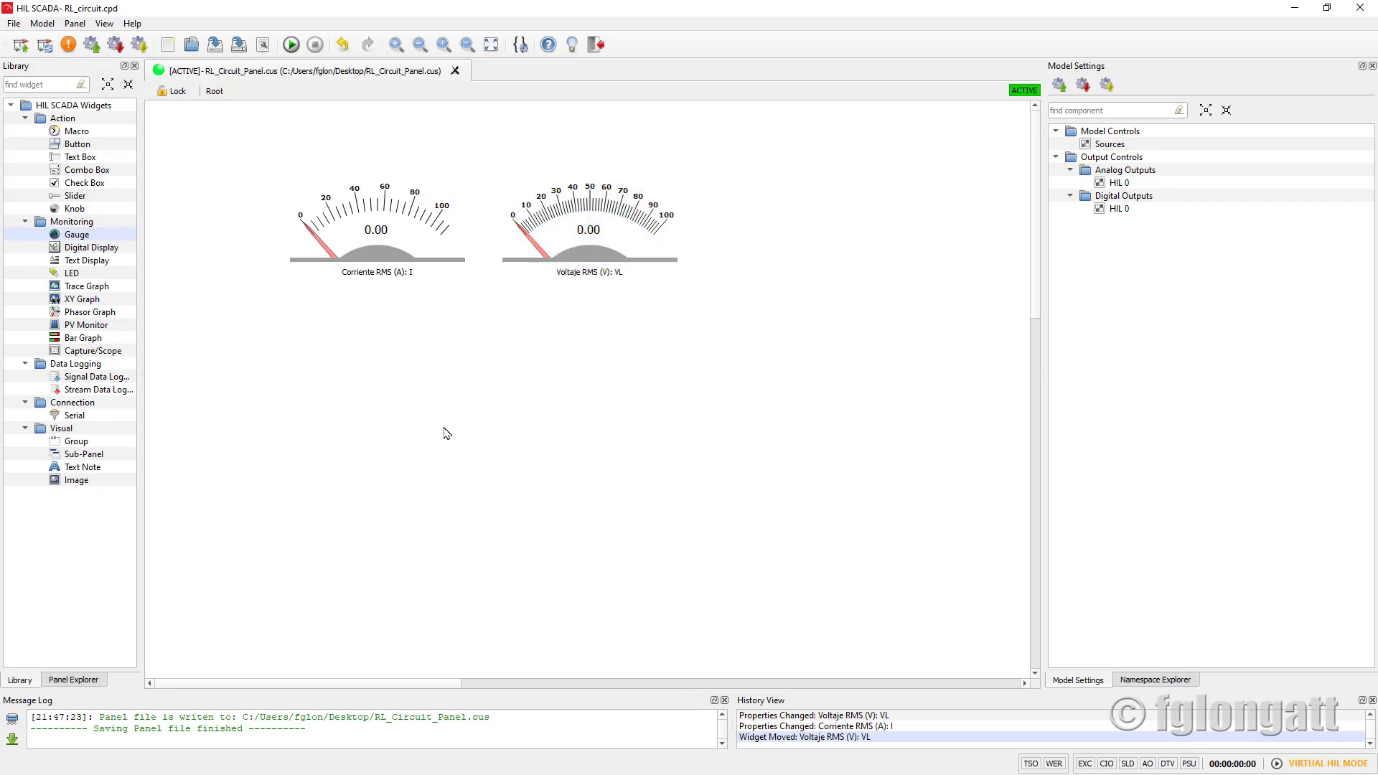
pyautogui.click(70, 469)
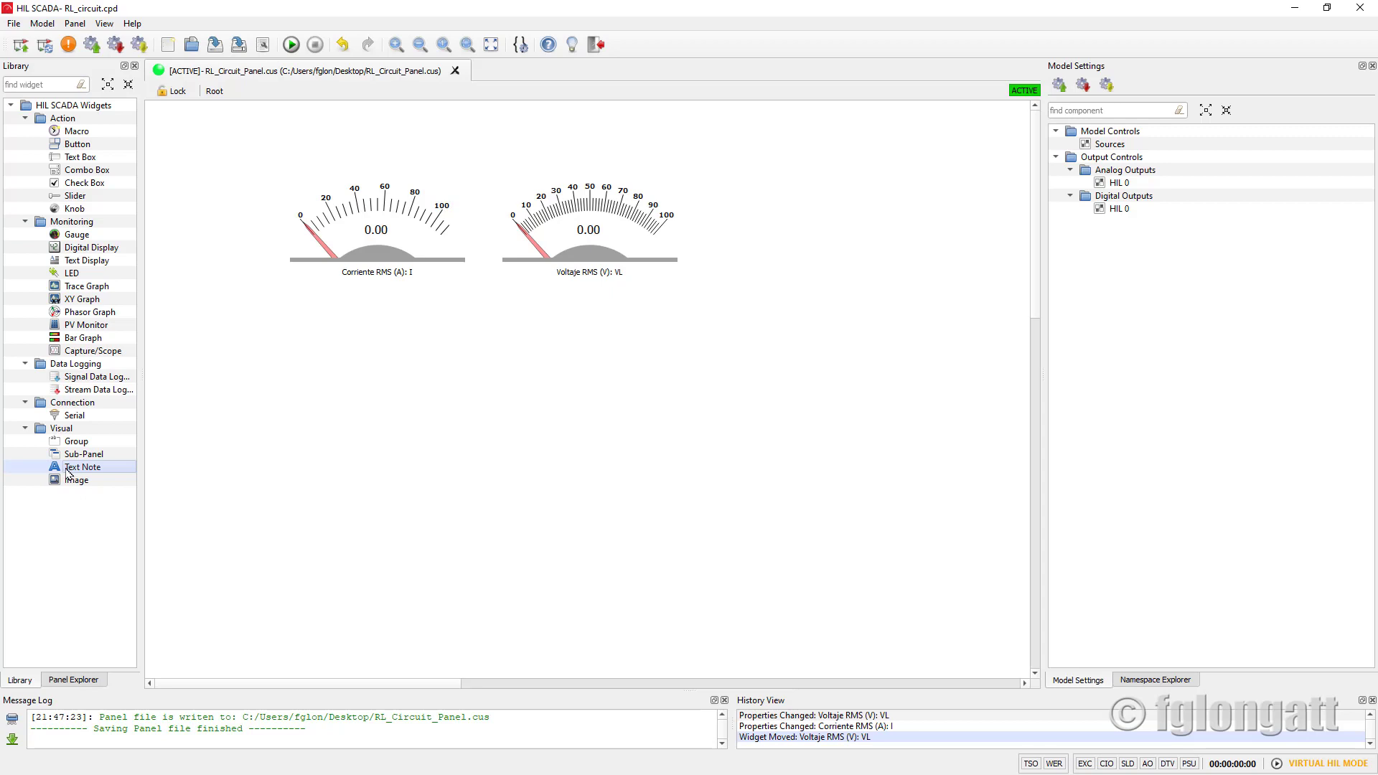
pyautogui.moveTo(70, 471); pyautogui.dragTo(264, 350)
pyautogui.moveTo(336, 316); pyautogui.dragTo(337, 318)
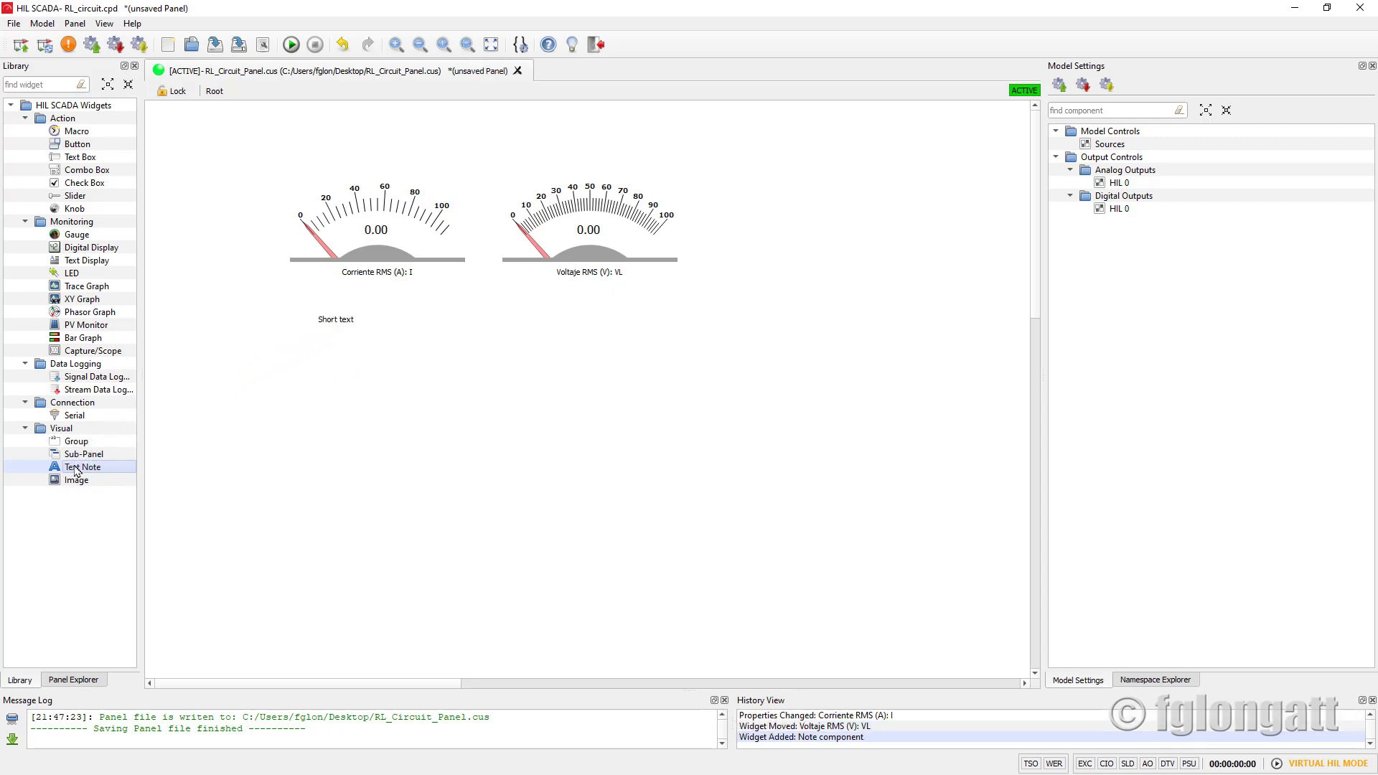
# Step: Replace the note's text with "Panel Resultados de circuito RL serie AC" and the professor's name on a second line
pyautogui.doubleClick(343, 319)
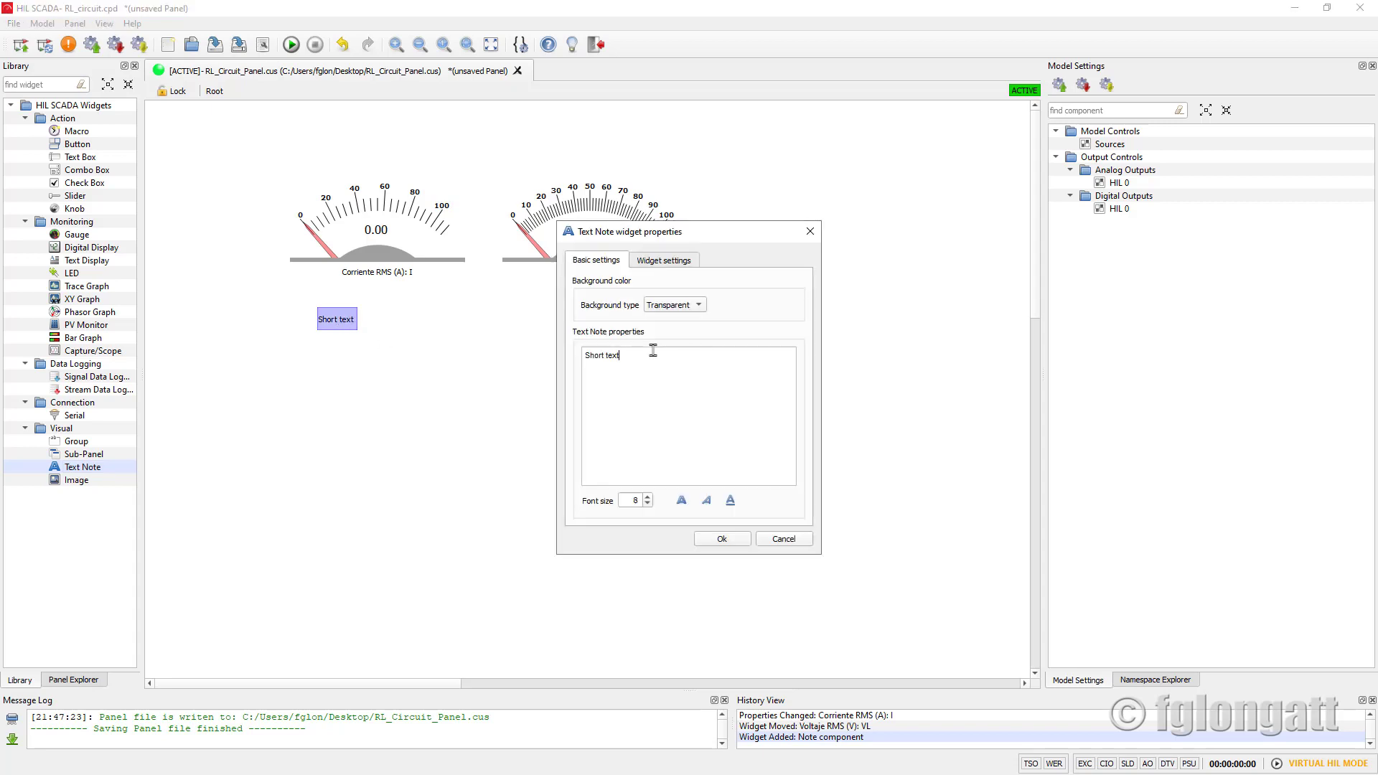
pyautogui.hotkey('ctrl', 'a')
pyautogui.write('Panel')
pyautogui.press('BackSpace')
pyautogui.press('BackSpace')
pyautogui.press('BackSpace')
pyautogui.write('Panel Resultado')
pyautogui.press('BackSpace')
pyautogui.press('BackSpace')
pyautogui.press('BackSpace')
pyautogui.press('BackSpace')
pyautogui.write('tador ')
pyautogui.write('de circuito RL serie')
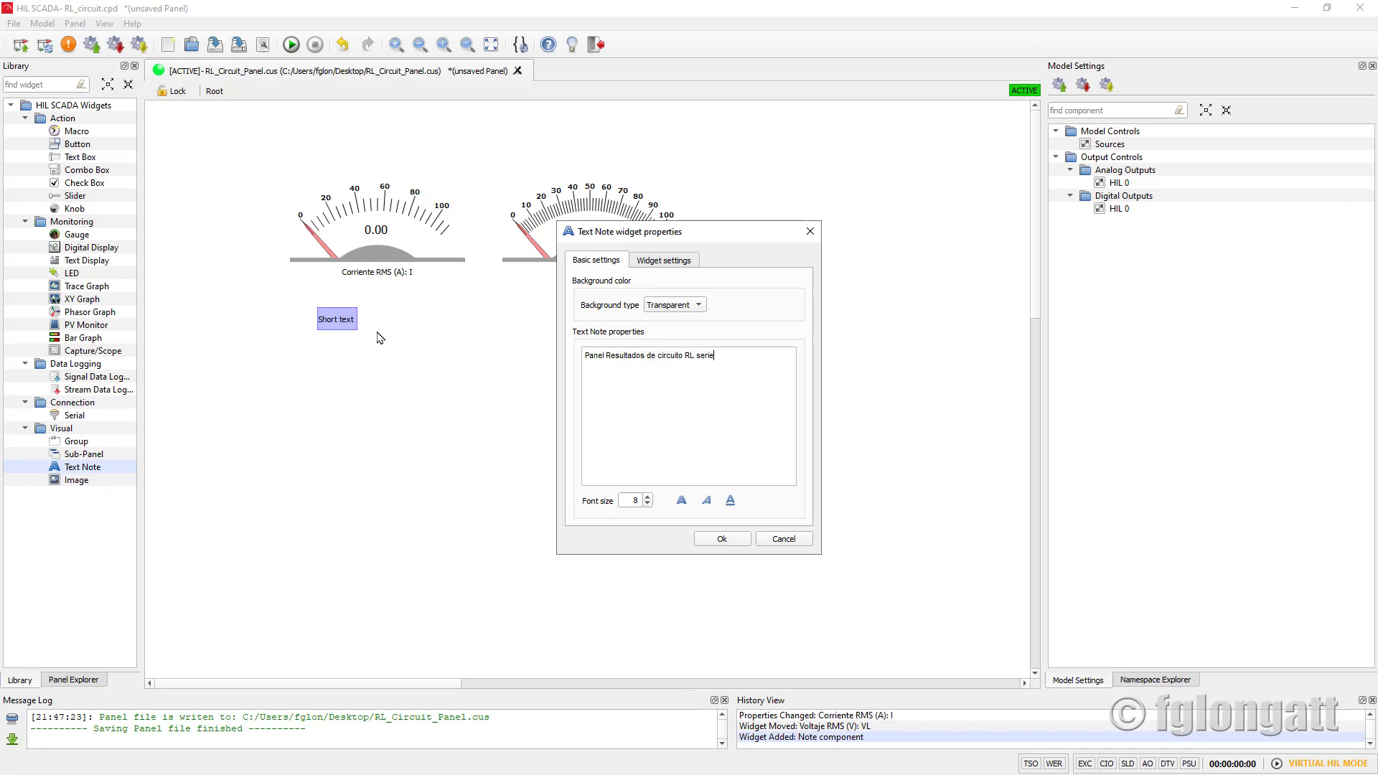
pyautogui.write(' AC')
pyautogui.write('Prof. F. Gonzale')
pyautogui.write('z-LOngatt')
pyautogui.press('BackSpace')
pyautogui.press('BackSpace')
pyautogui.press('BackSpace')
pyautogui.write('ongatt')
# Step: Format all of the note's text in bold at font size 14 and apply the properties
pyautogui.moveTo(704, 370); pyautogui.dragTo(564, 330)
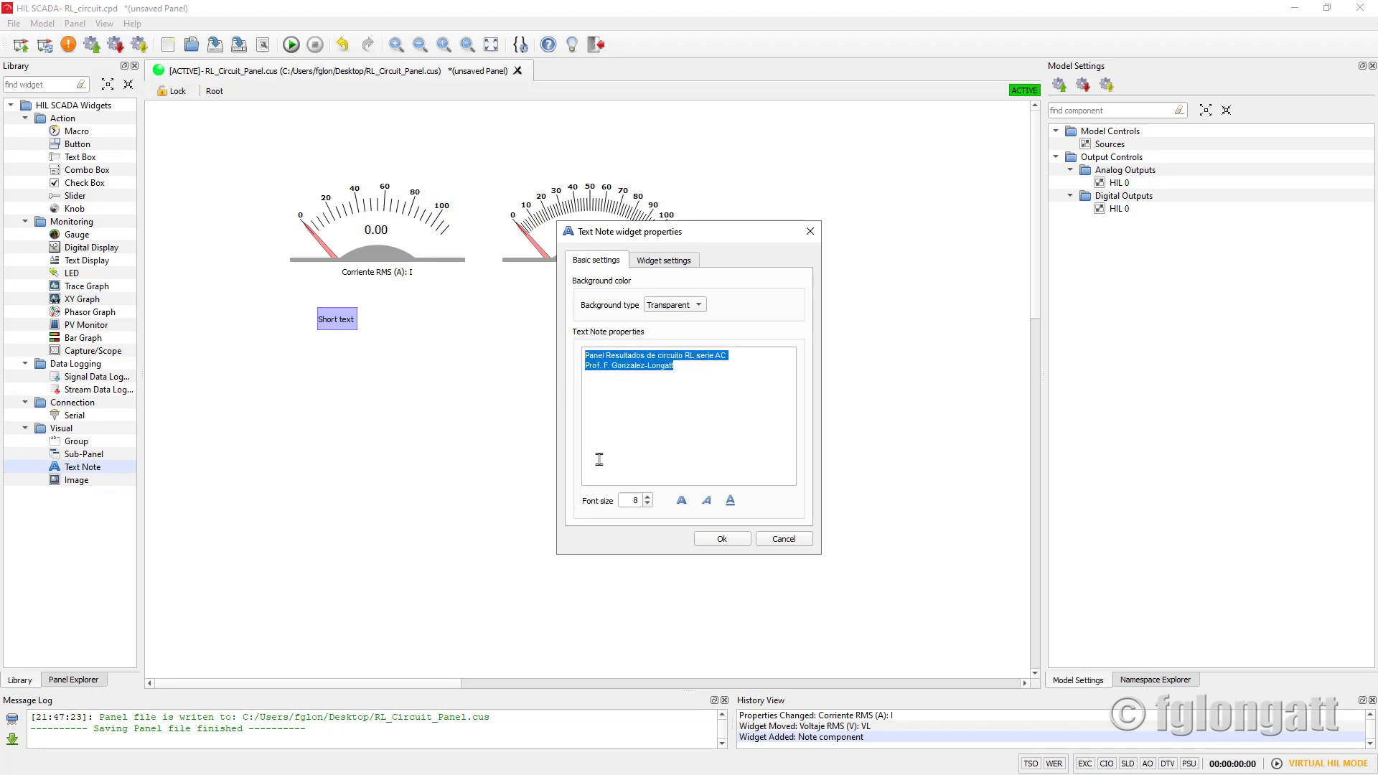
pyautogui.click(650, 497)
pyautogui.click(650, 497)
pyautogui.click(649, 496)
pyautogui.click(649, 496)
pyautogui.click(650, 497)
pyautogui.click(650, 497)
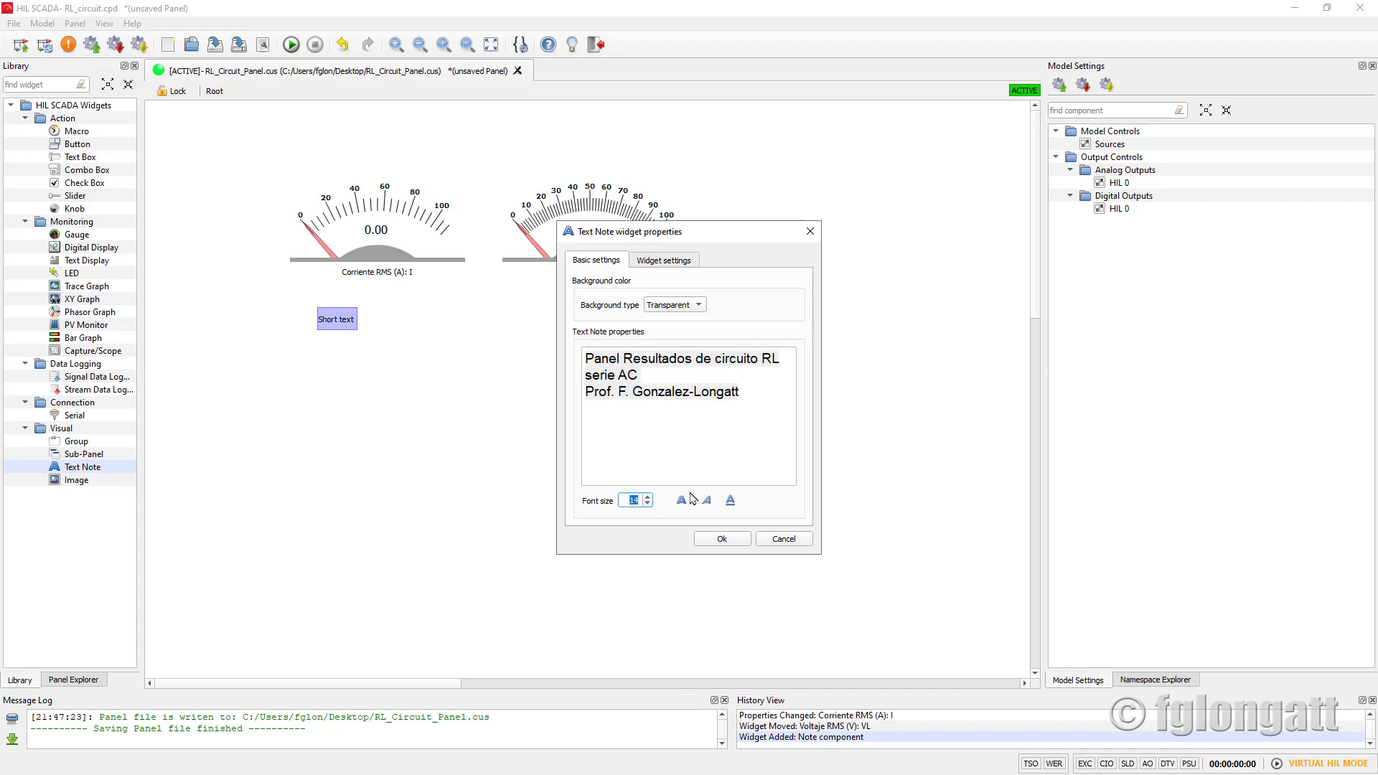
pyautogui.click(681, 502)
pyautogui.click(724, 540)
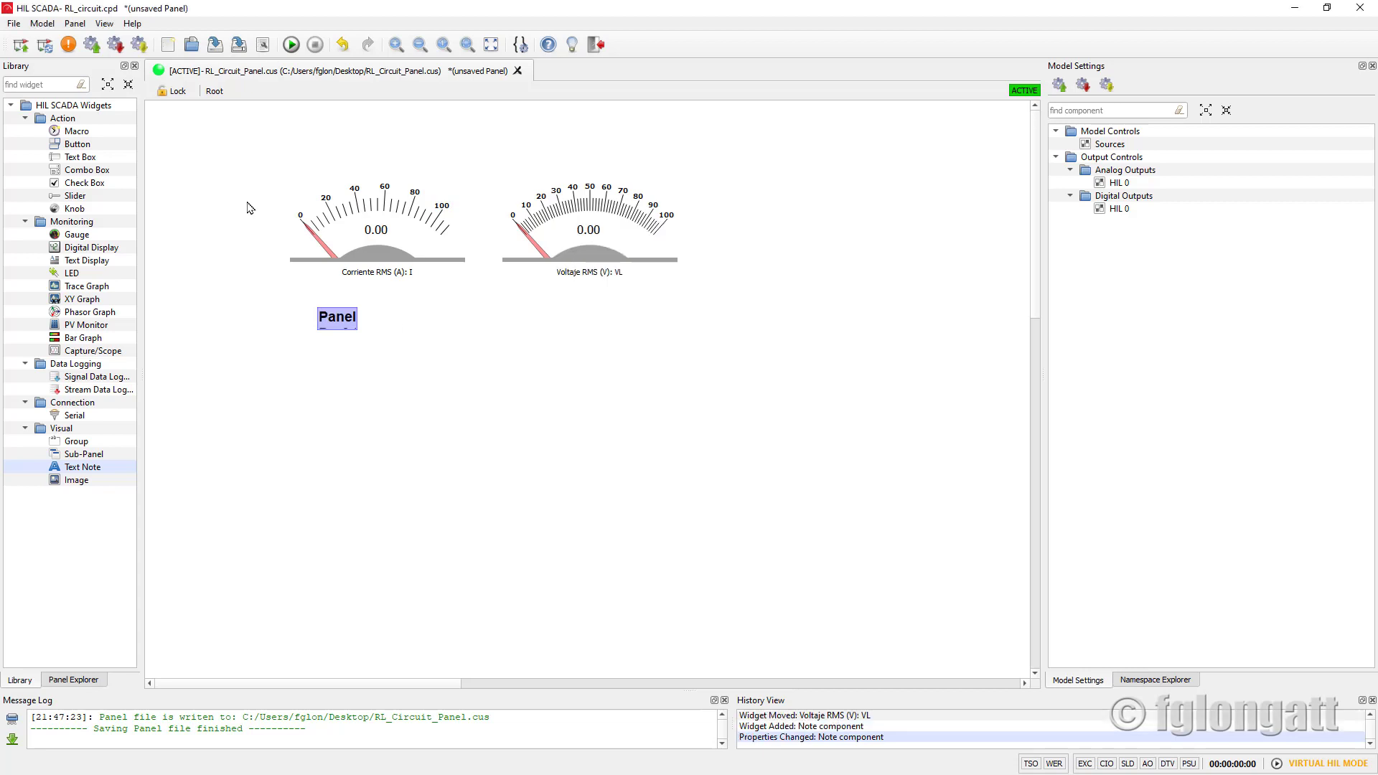
# Step: Enlarge the text note until both lines fit inside it, and save the panel
pyautogui.moveTo(353, 314); pyautogui.dragTo(693, 323)
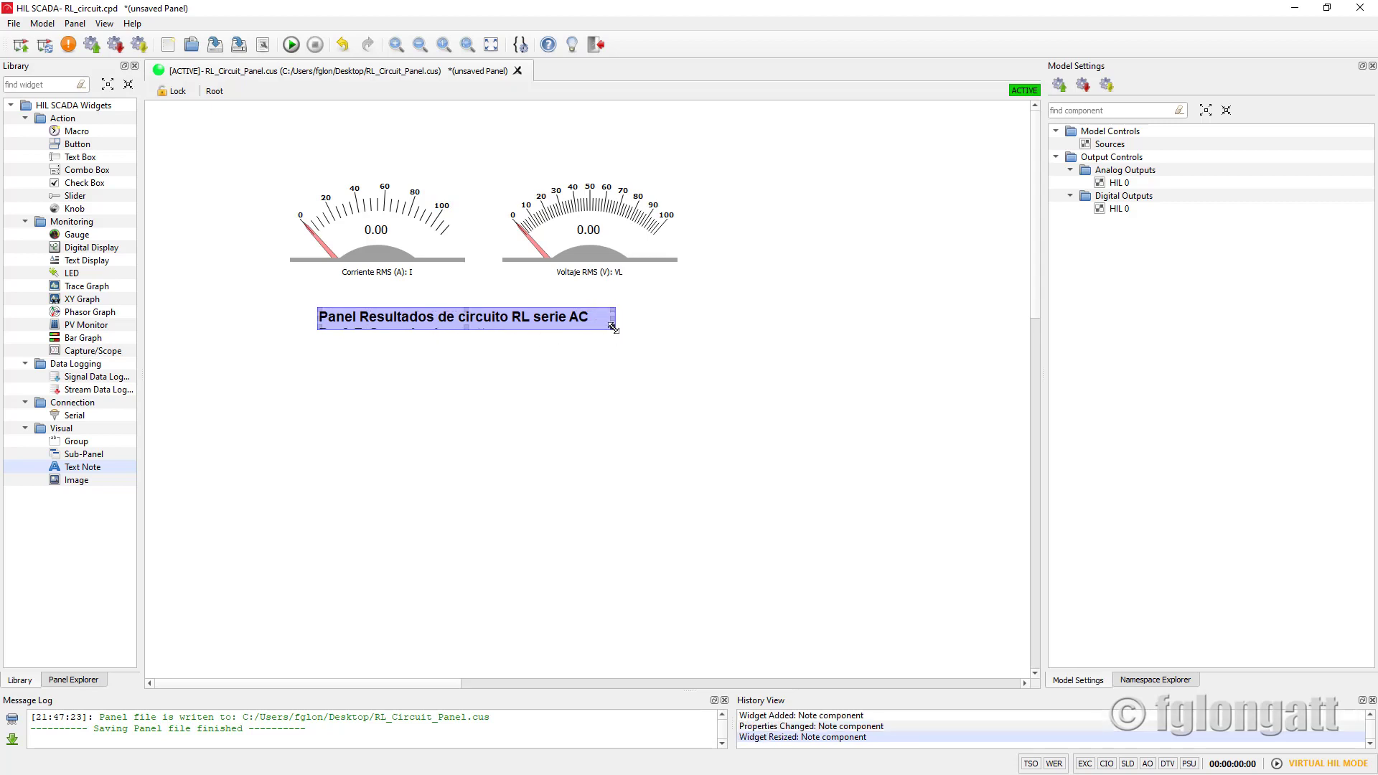
pyautogui.moveTo(612, 328); pyautogui.dragTo(643, 350)
pyautogui.click(701, 391)
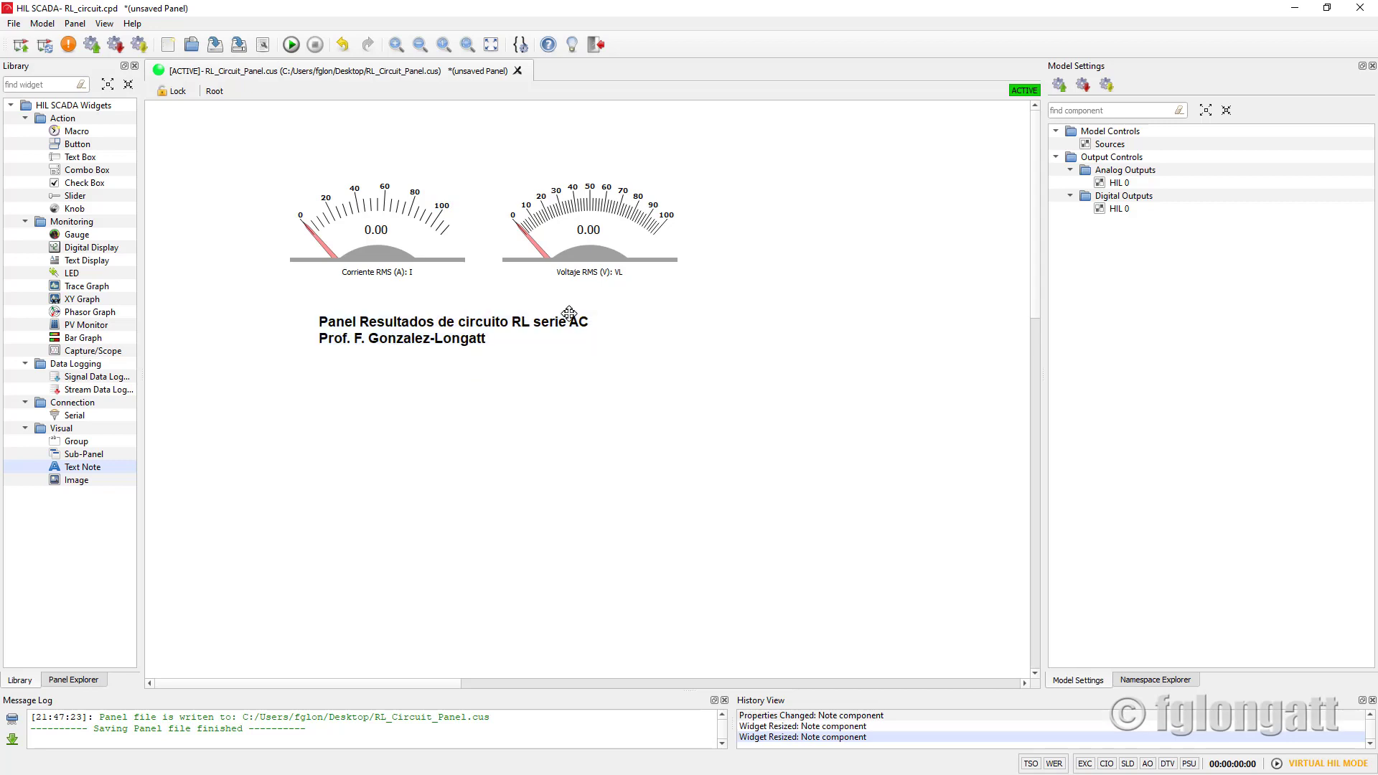
pyautogui.click(214, 46)
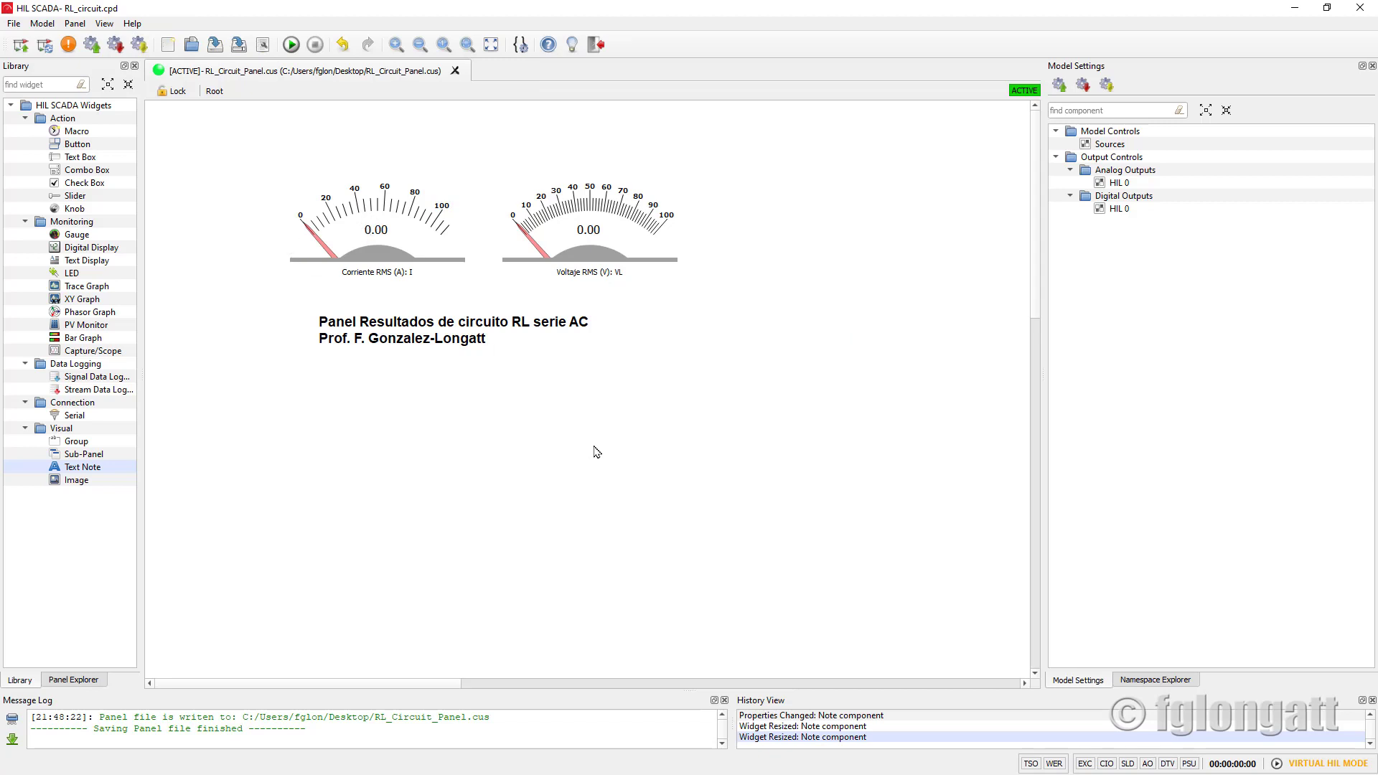
pyautogui.moveTo(235, 154); pyautogui.dragTo(468, 280)
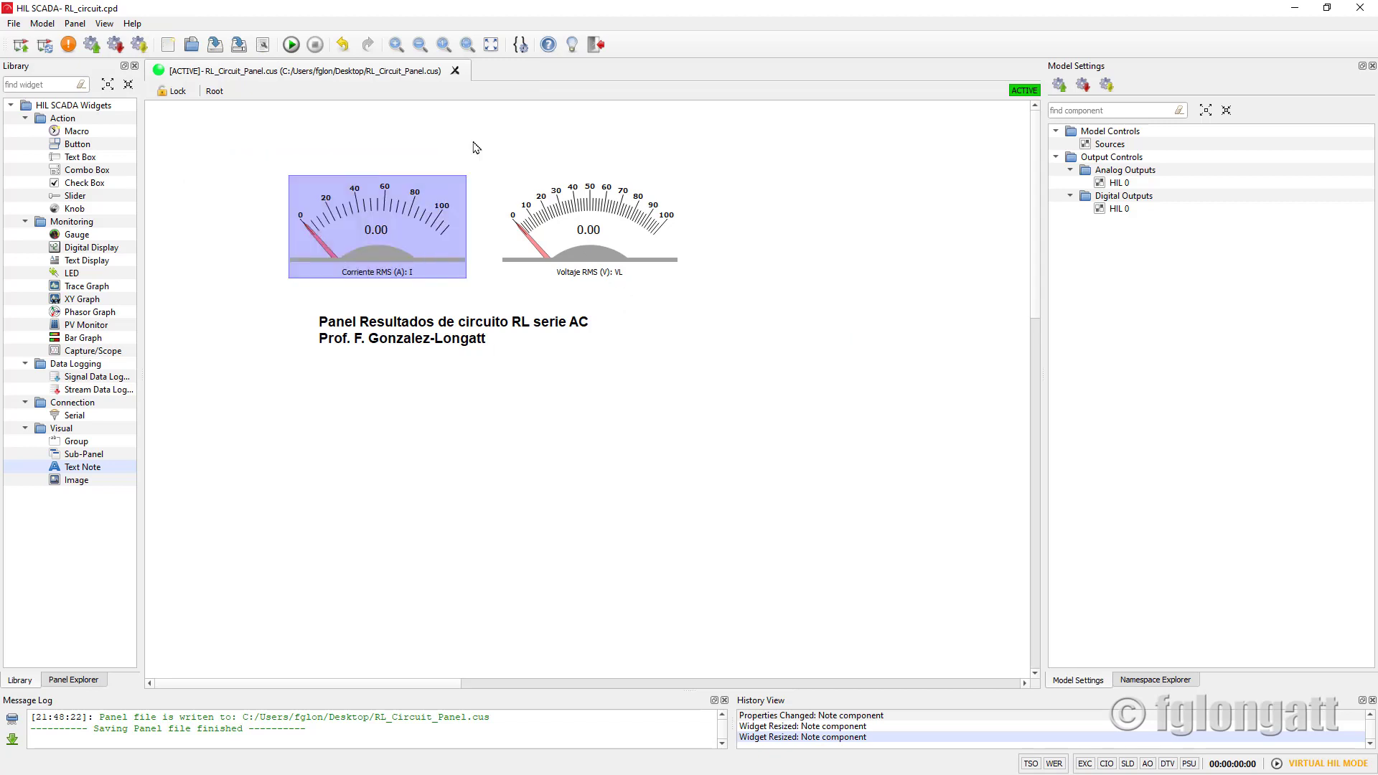
pyautogui.click(349, 141)
# Step: View the panel in full screen, try the zoom out, default and best fit zoom levels, and return to the normal window
pyautogui.click(490, 45)
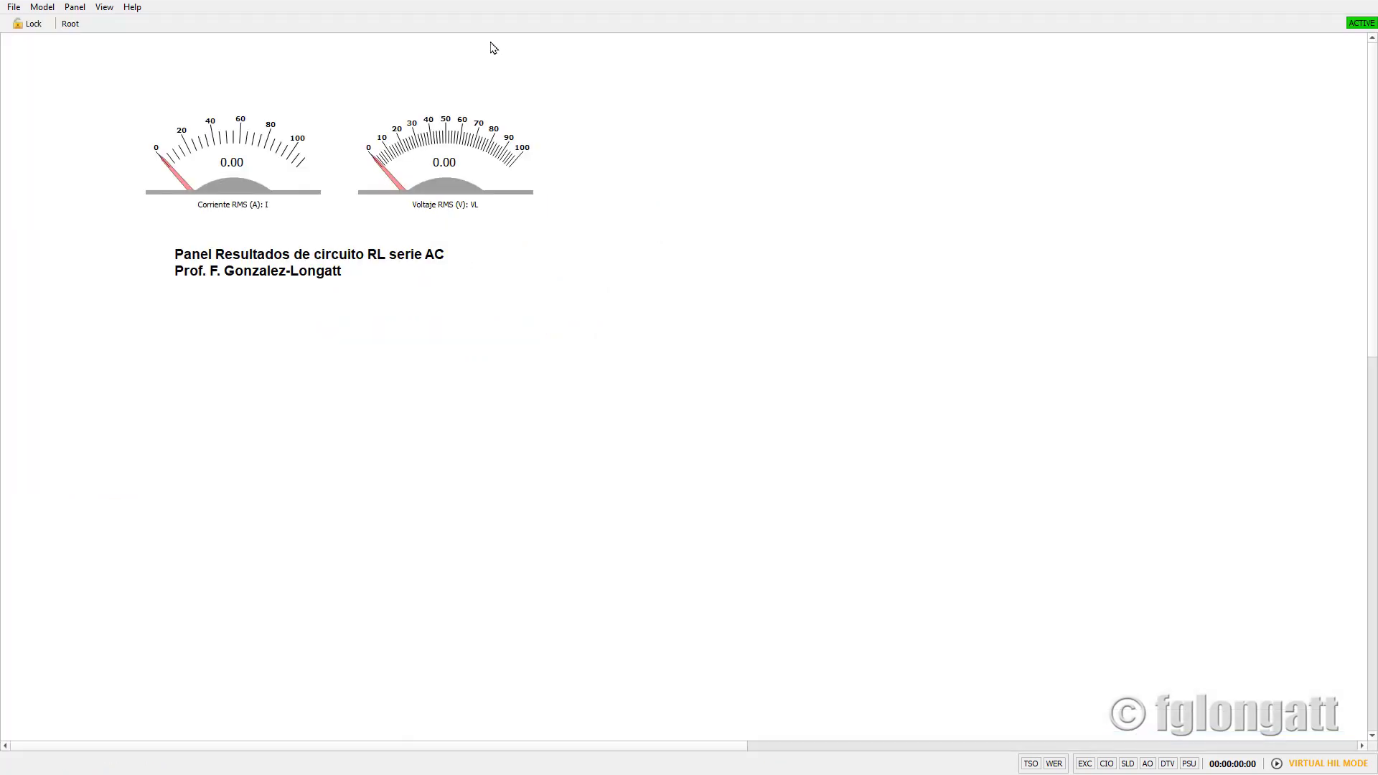
pyautogui.click(68, 8)
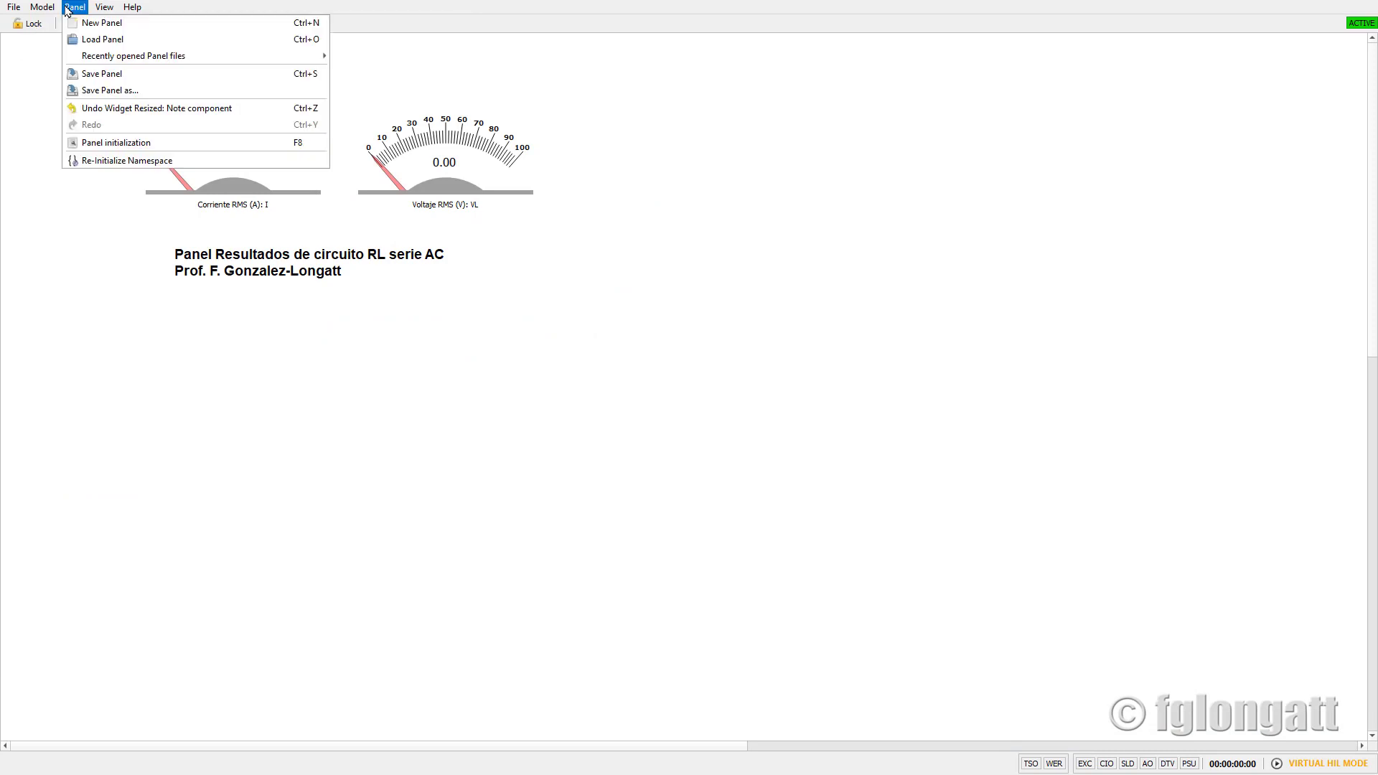
pyautogui.rightClick(801, 293)
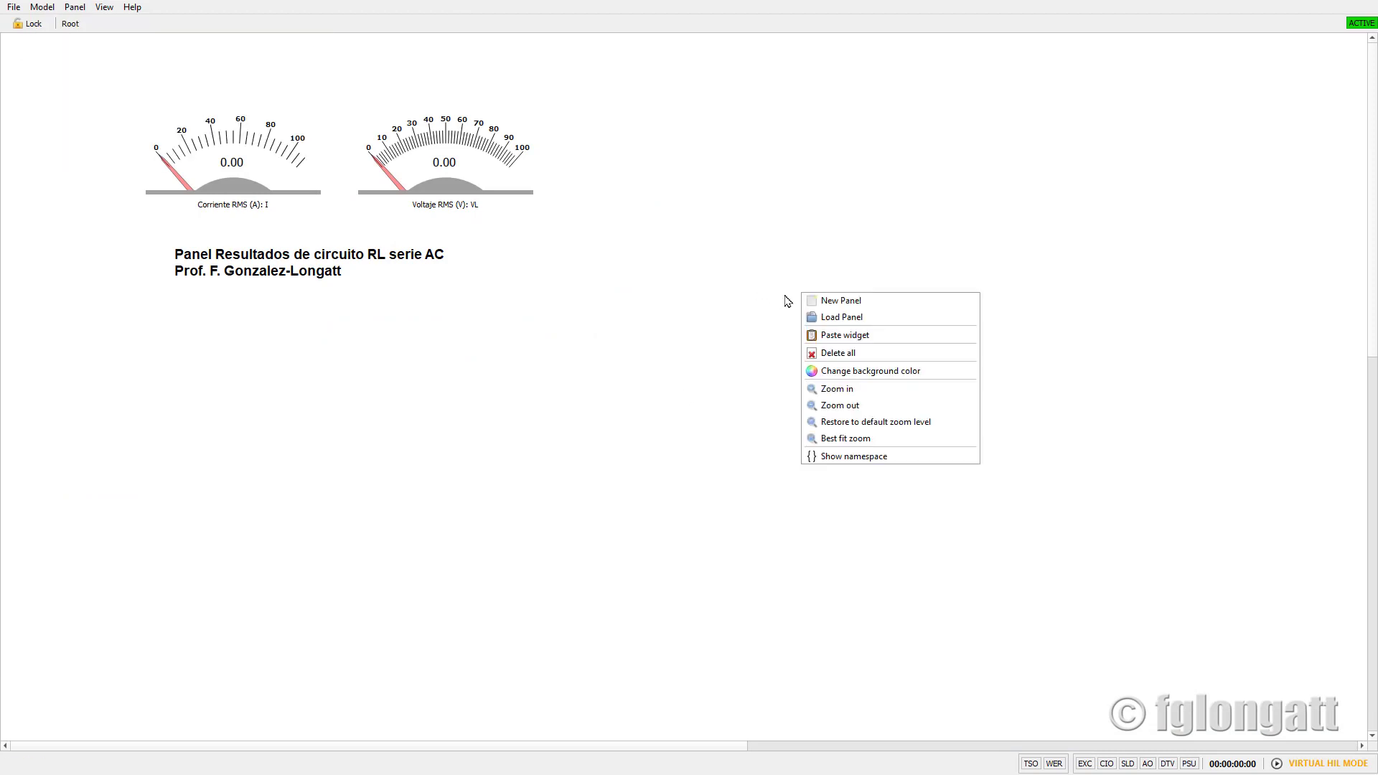
pyautogui.click(839, 423)
pyautogui.rightClick(749, 293)
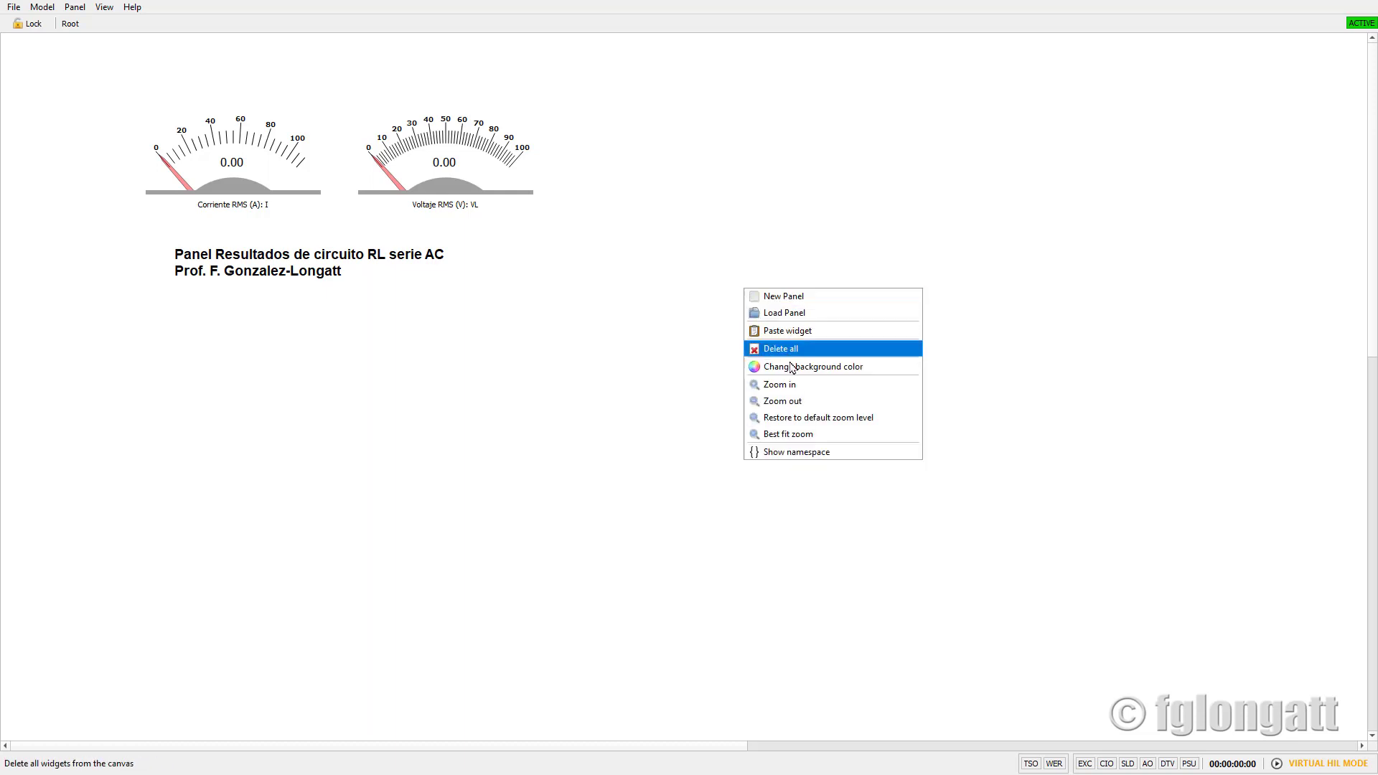
pyautogui.click(801, 435)
pyautogui.rightClick(763, 304)
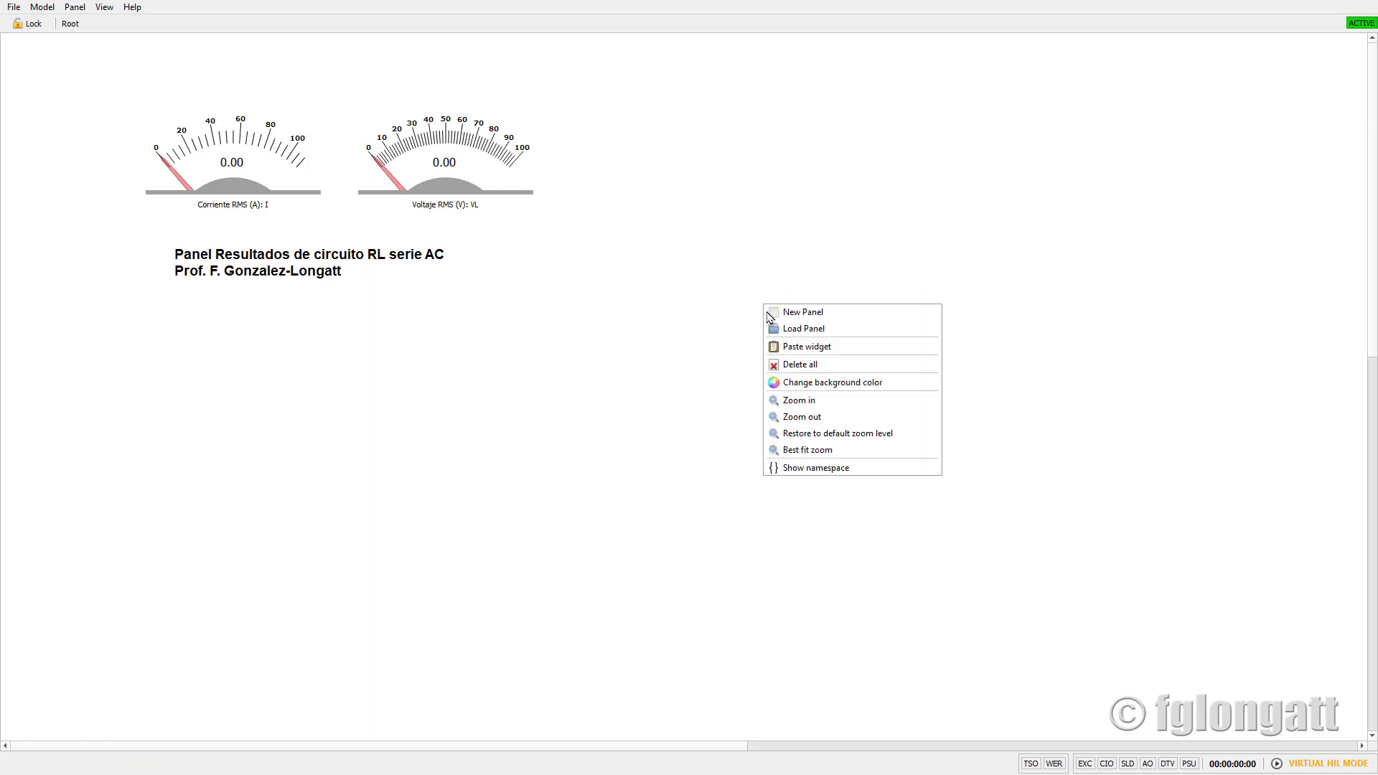
pyautogui.click(801, 418)
pyautogui.rightClick(765, 383)
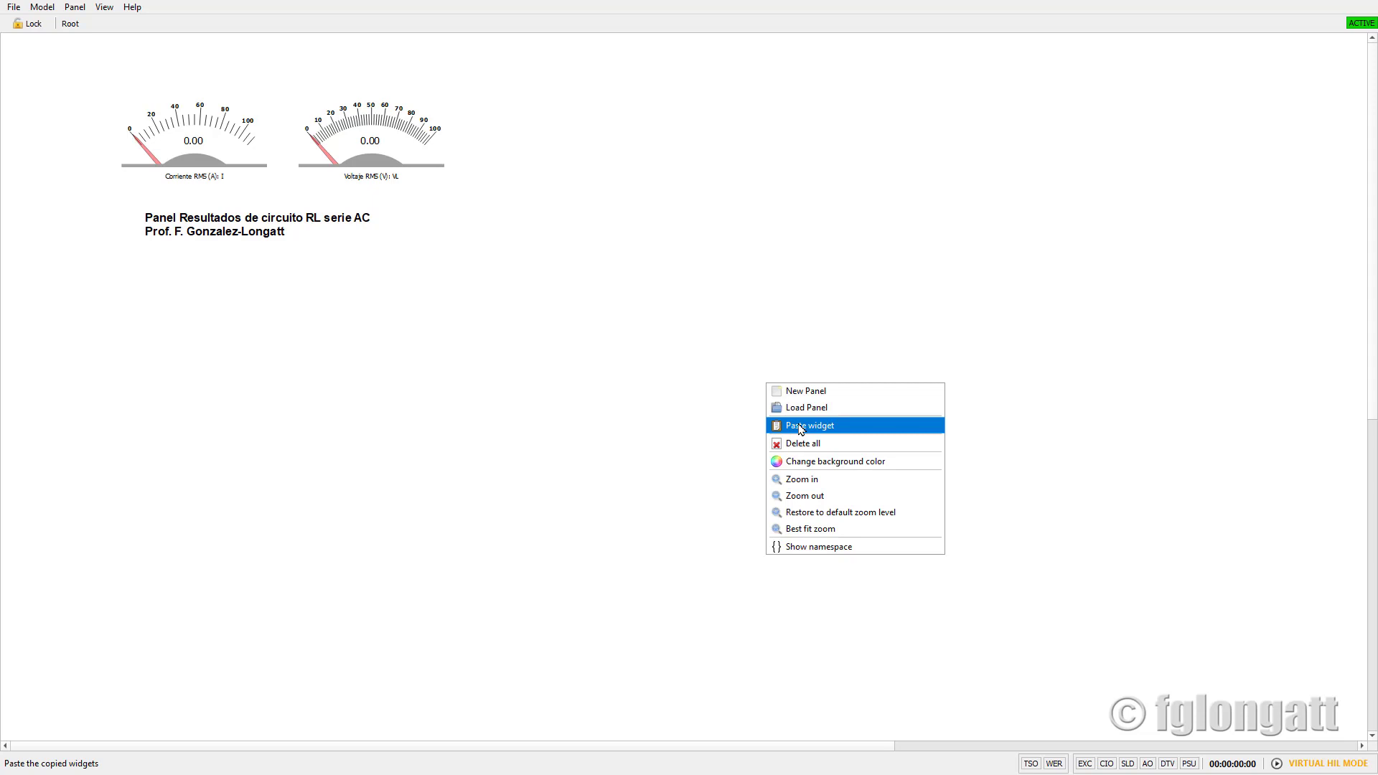
pyautogui.click(839, 529)
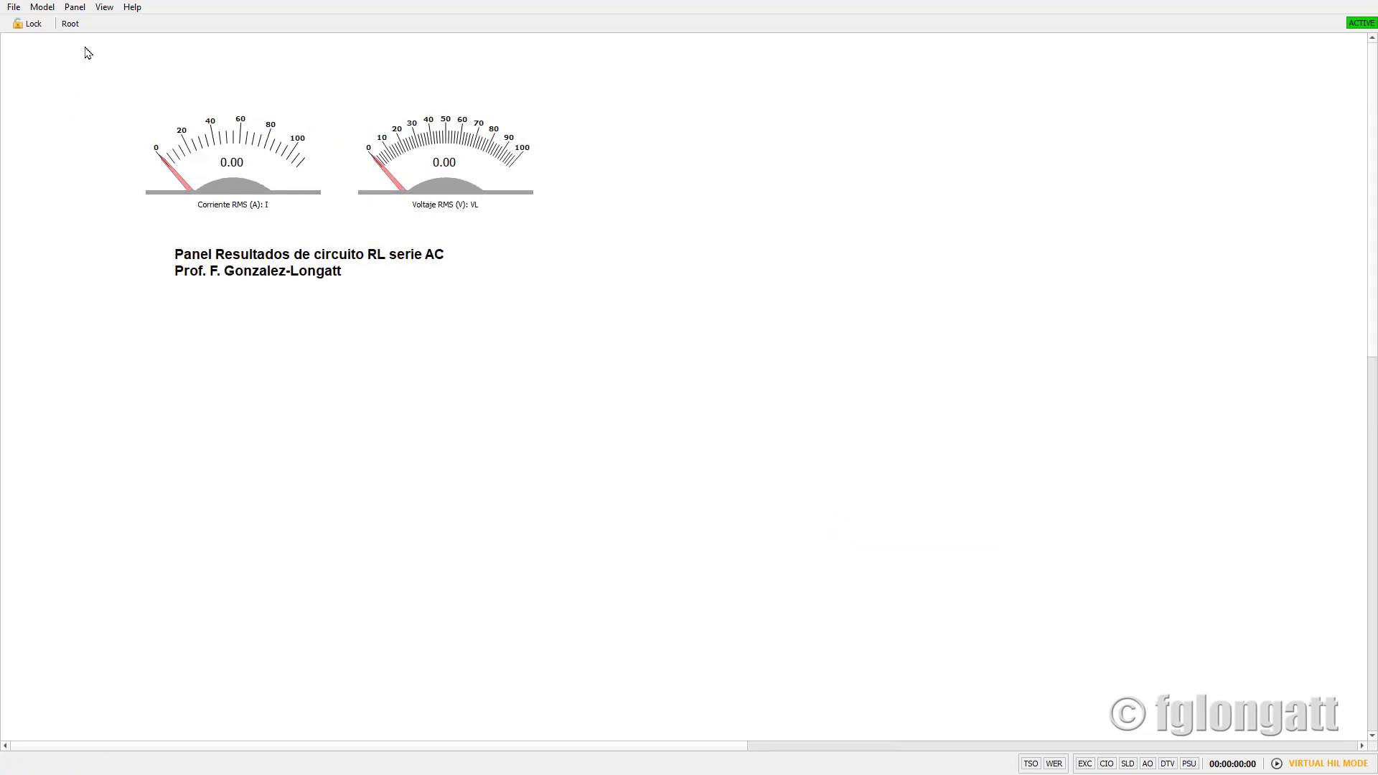
pyautogui.click(98, 7)
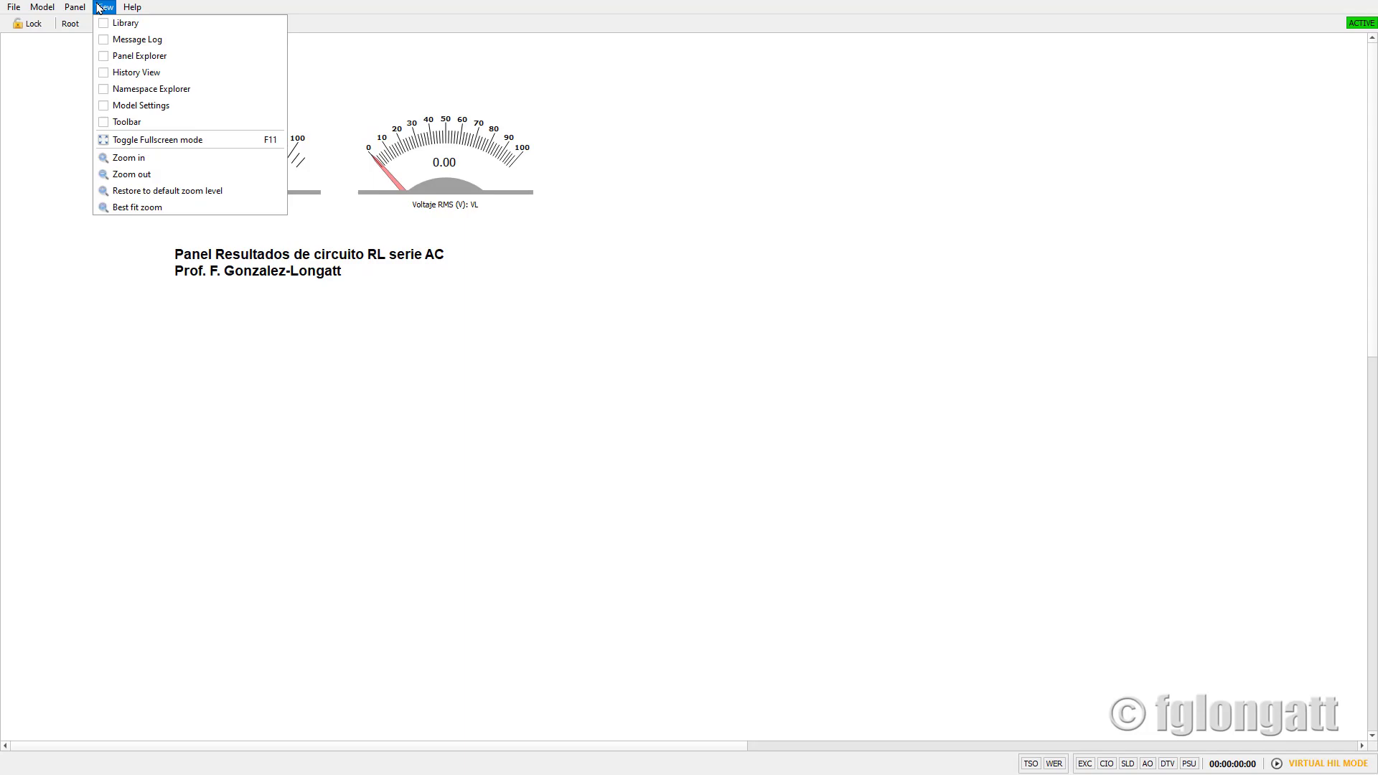
pyautogui.click(122, 144)
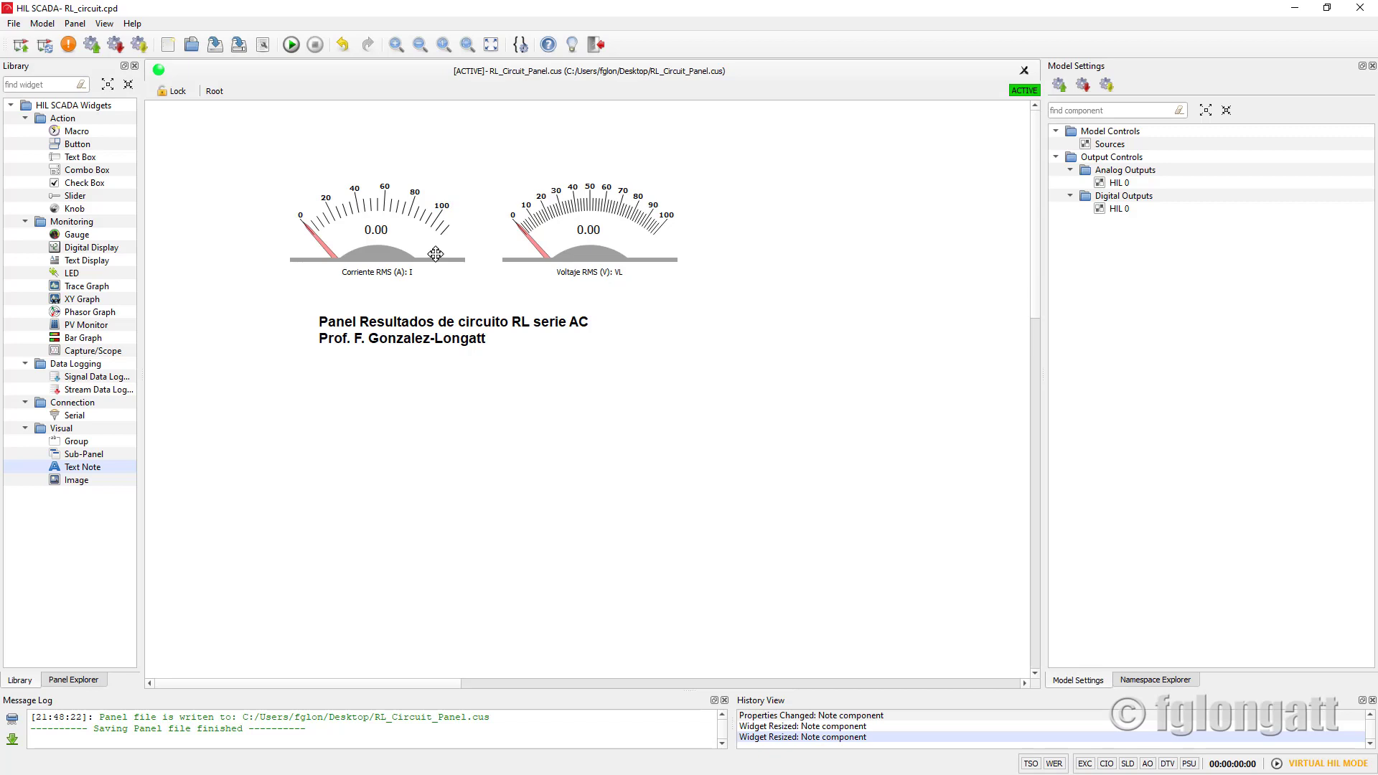
# Step: Move the text note closer beneath the gauges, near the current gauge's left edge
pyautogui.moveTo(357, 329); pyautogui.dragTo(328, 317)
pyautogui.moveTo(456, 315); pyautogui.dragTo(462, 310)
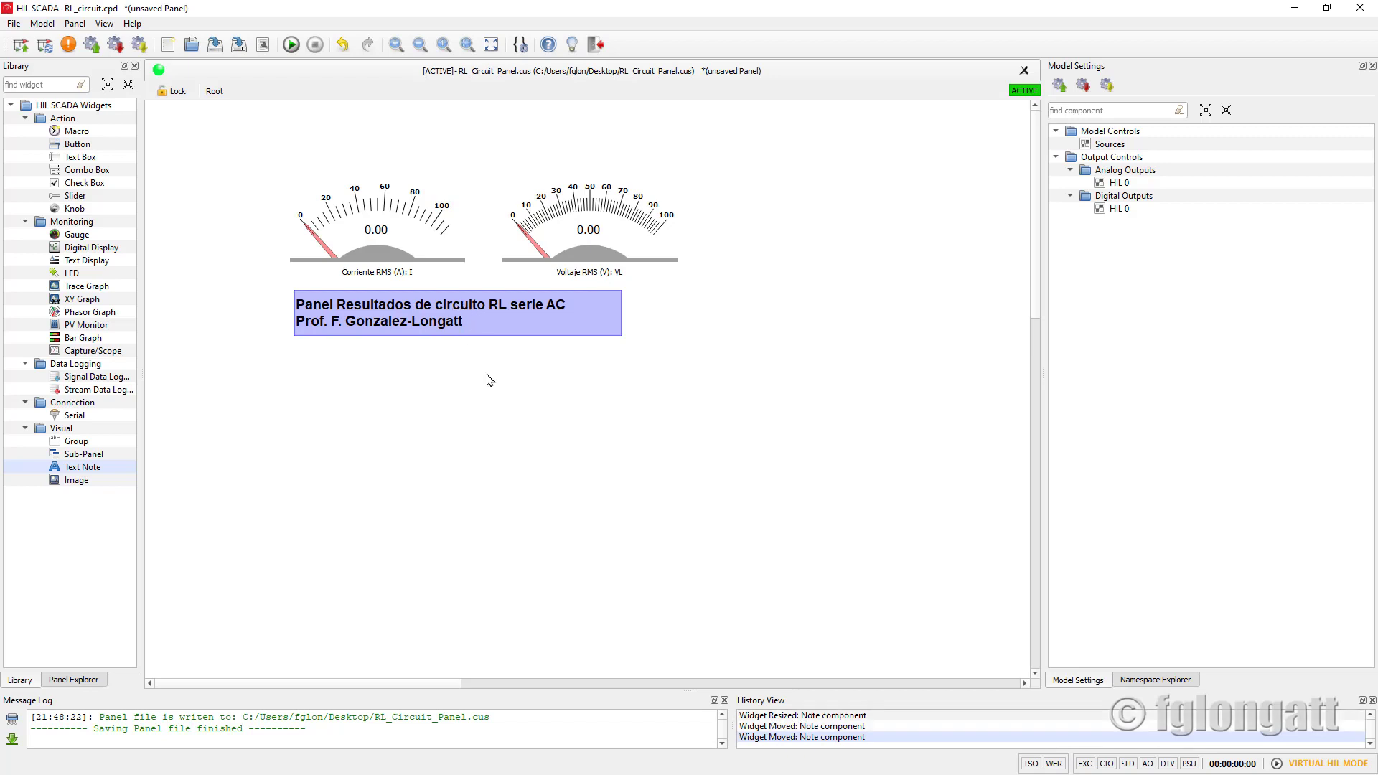
pyautogui.click(515, 443)
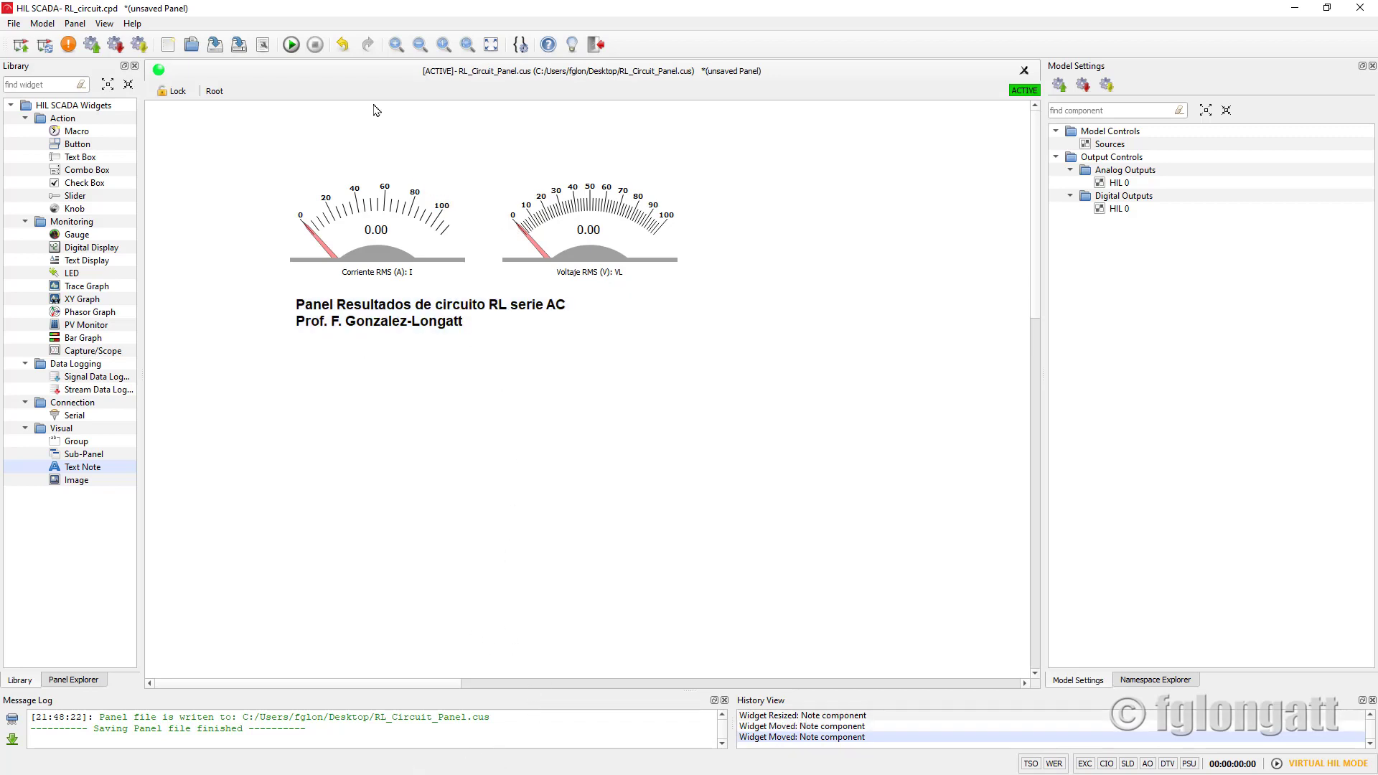
# Step: Switch to the Schematic Editor and set the resistance of R1 to 10 Ω
pyautogui.click(1296, 9)
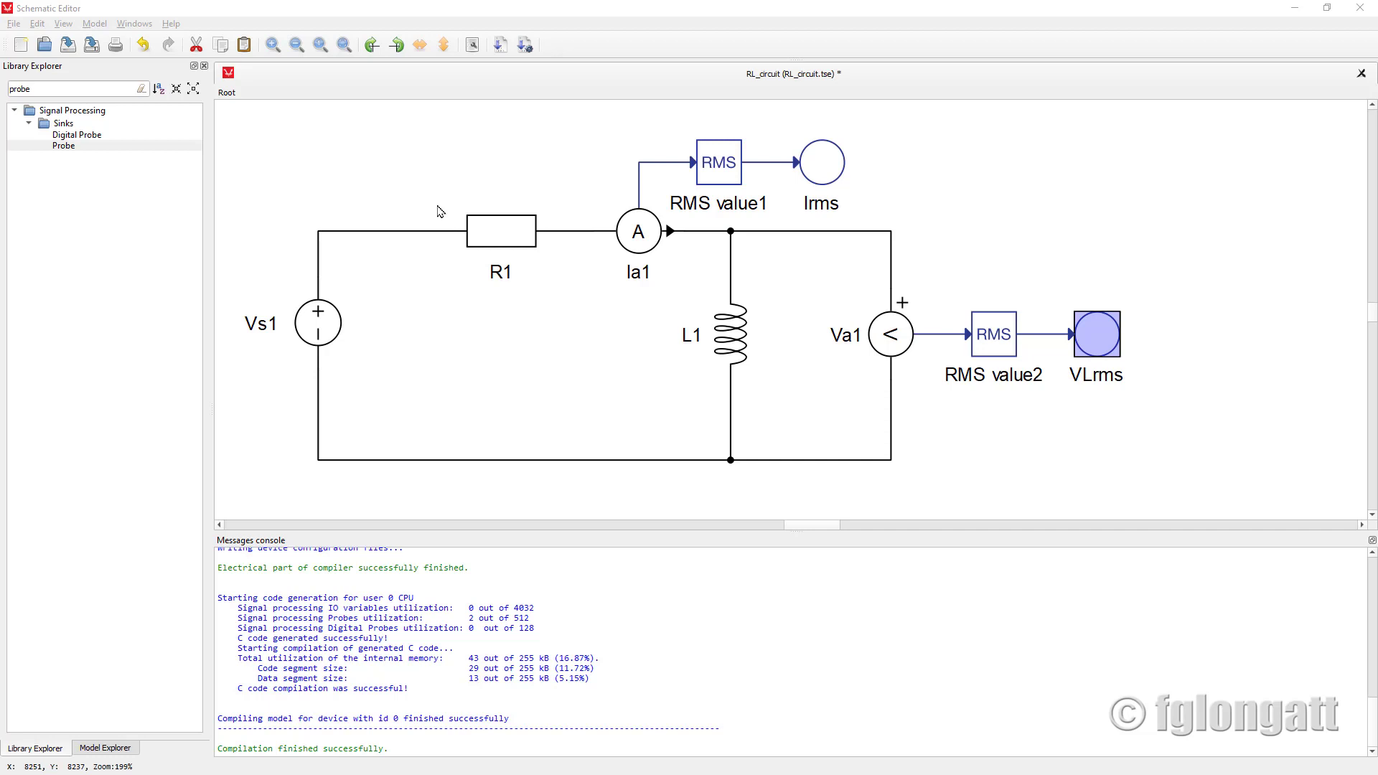
pyautogui.doubleClick(503, 246)
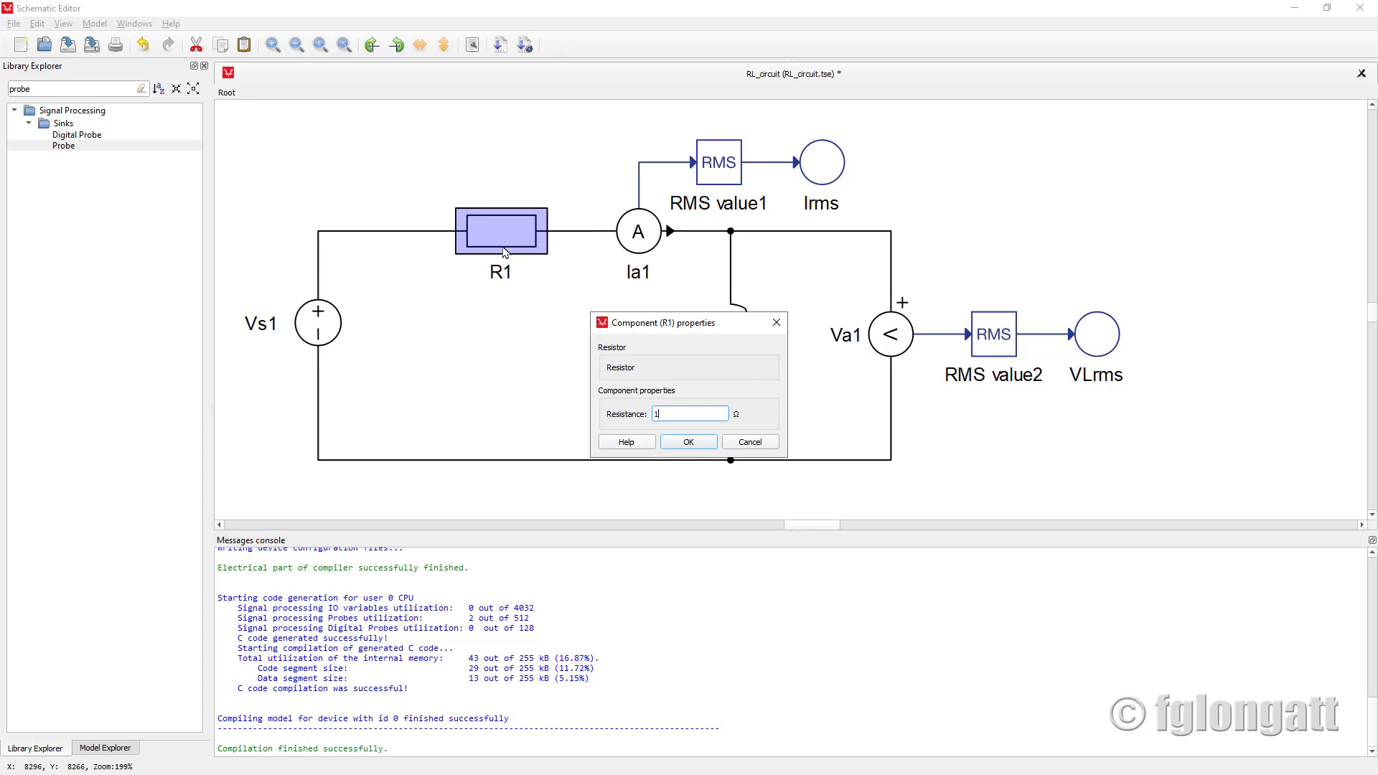
pyautogui.doubleClick(698, 413)
pyautogui.write('10')
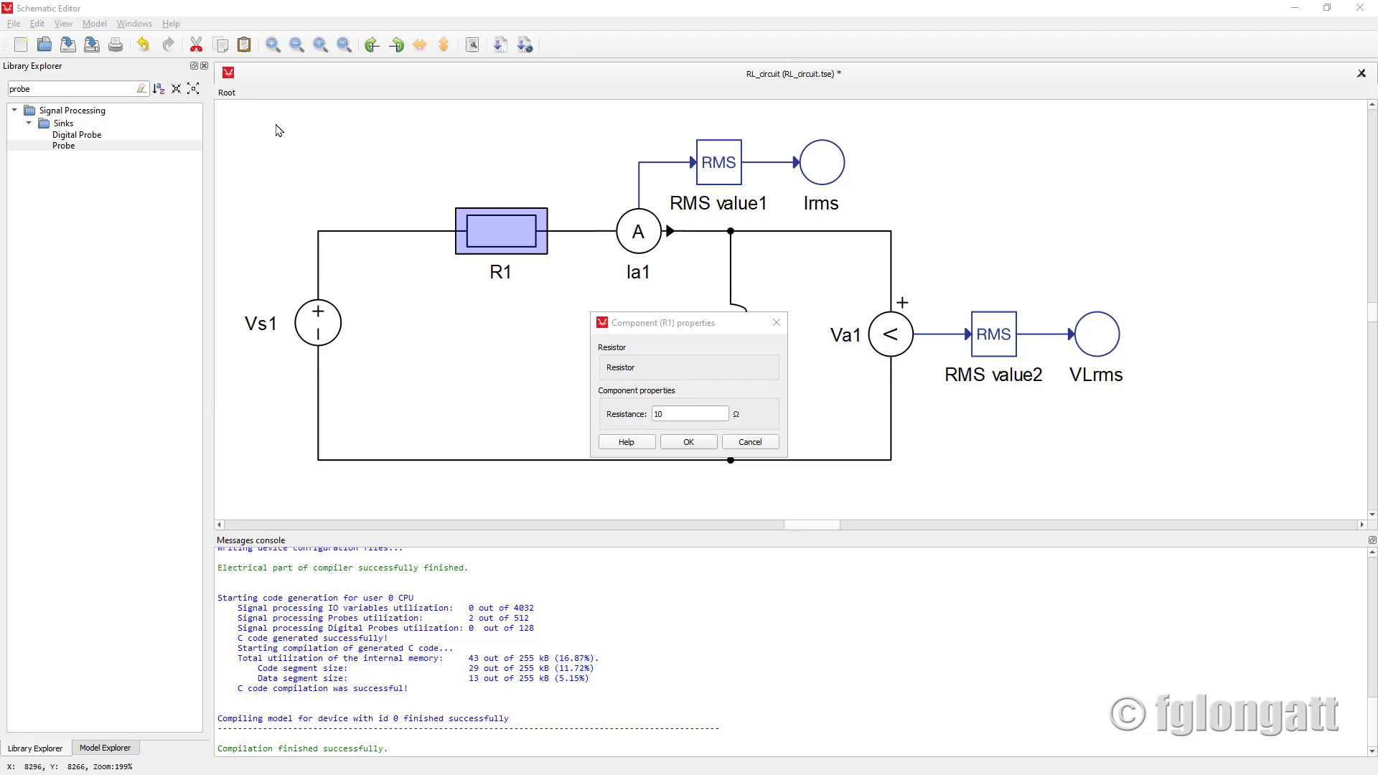
pyautogui.click(703, 447)
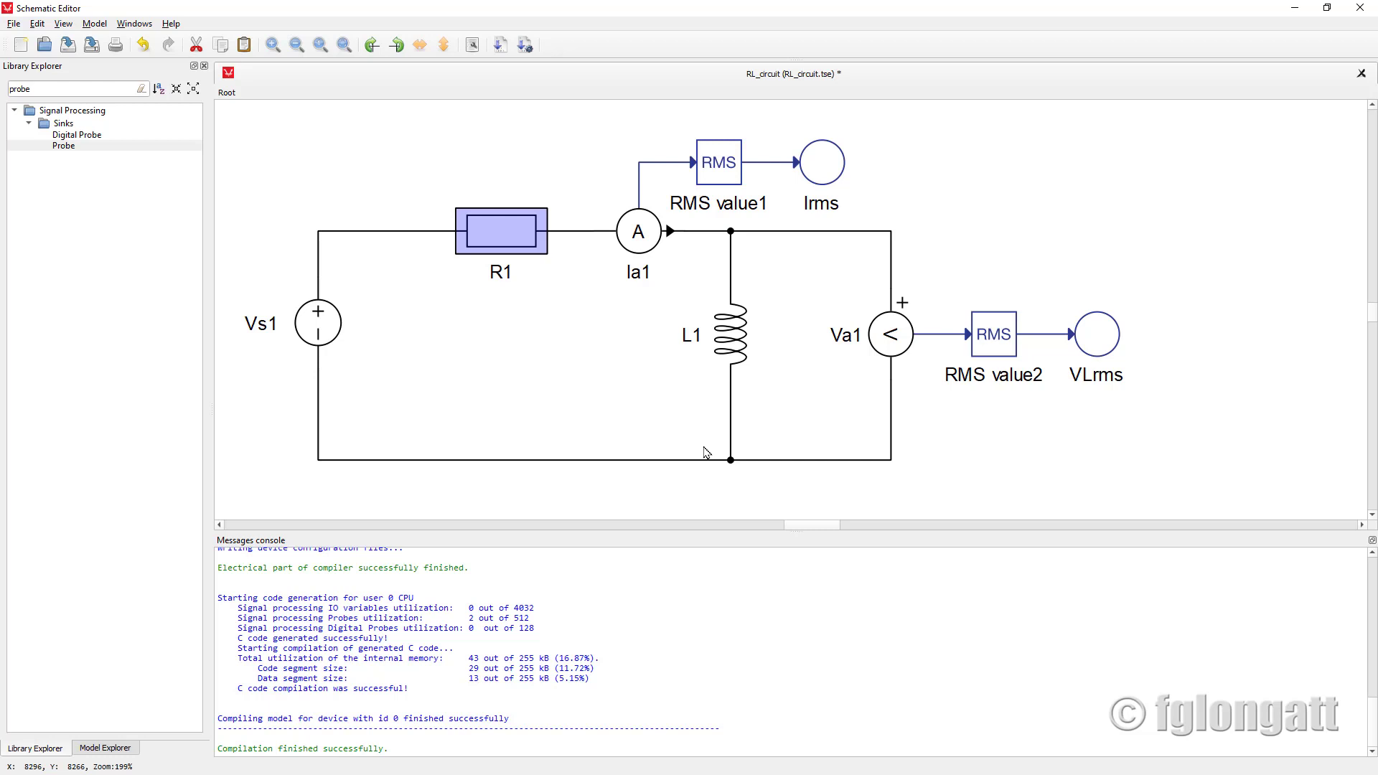
# Step: Compile the modified schematic and reload the model in HIL SCADA, keeping the current model settings
pyautogui.click(501, 45)
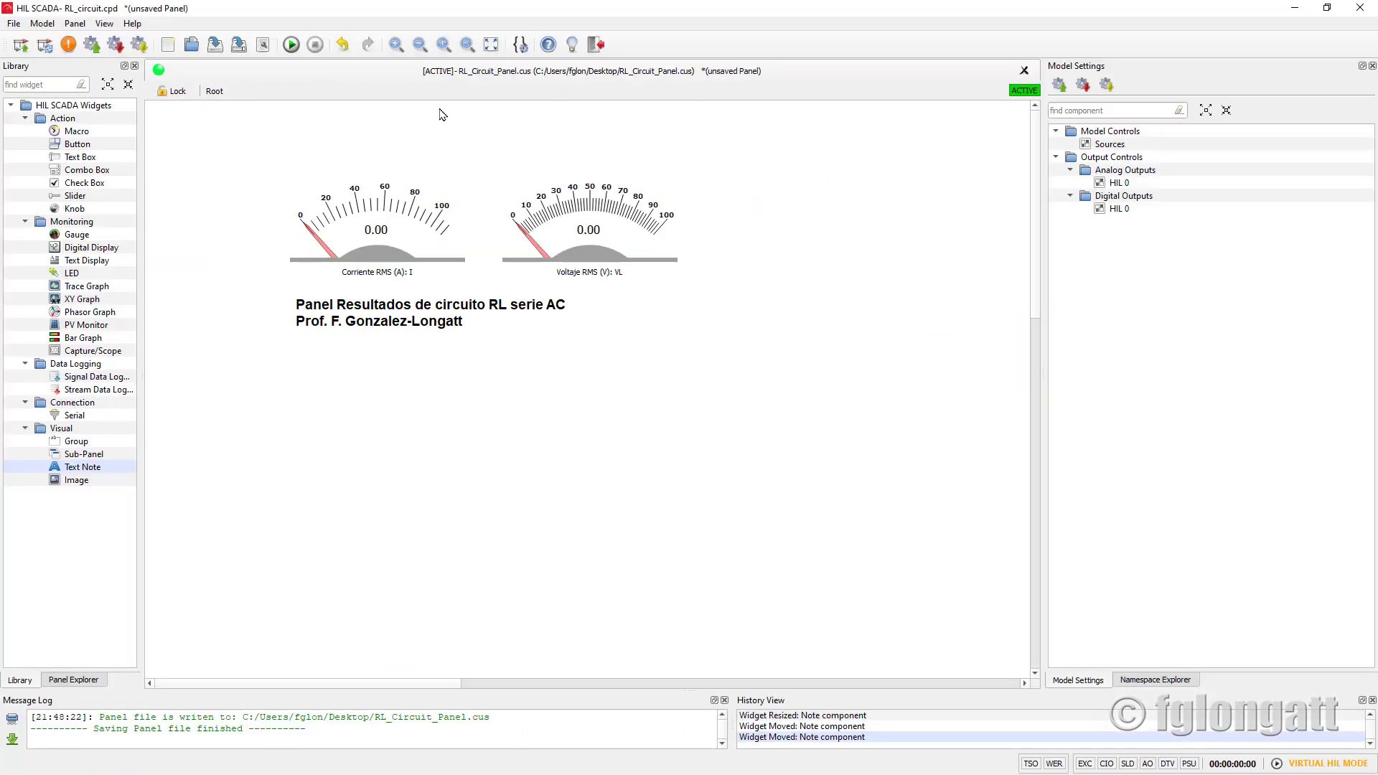
pyautogui.click(44, 49)
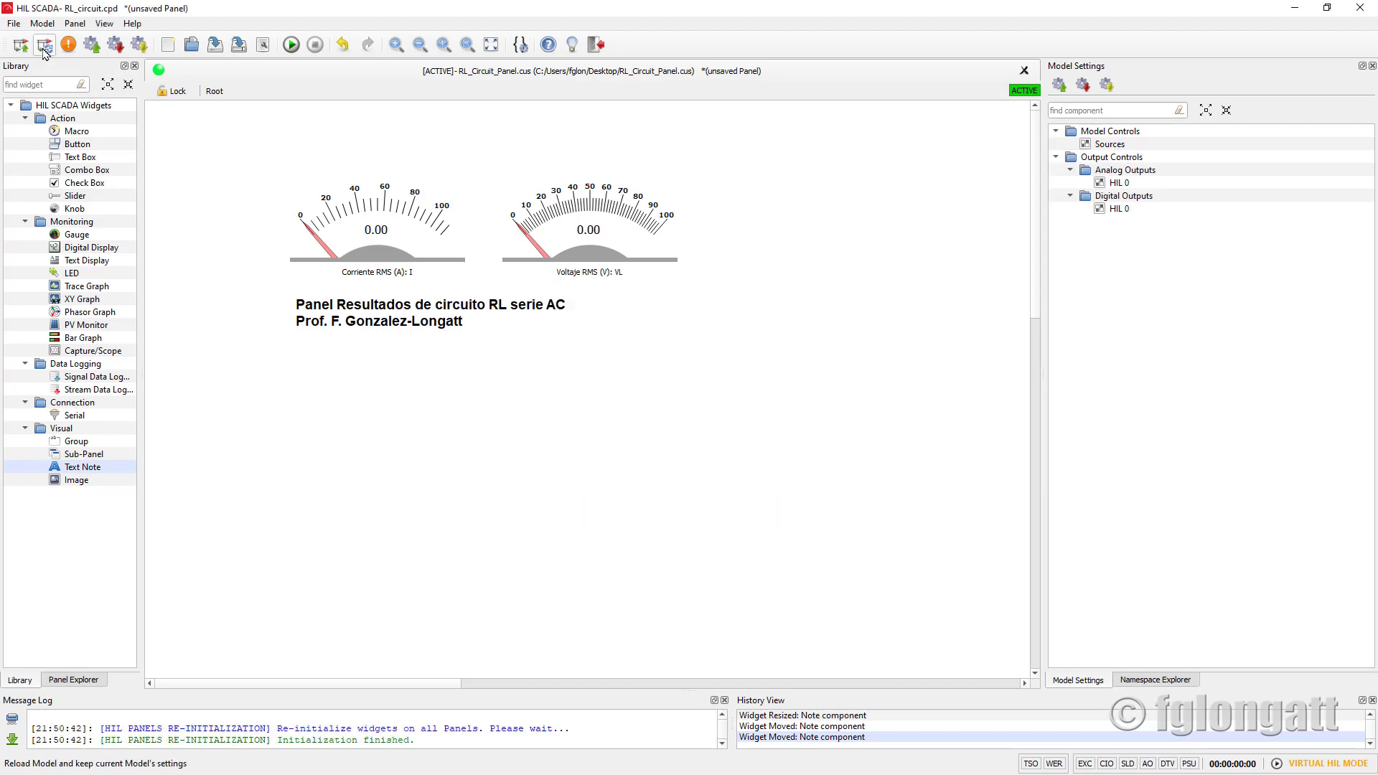
# Step: Run the simulation of the reloaded model to read both gauges, and stop it
pyautogui.click(291, 45)
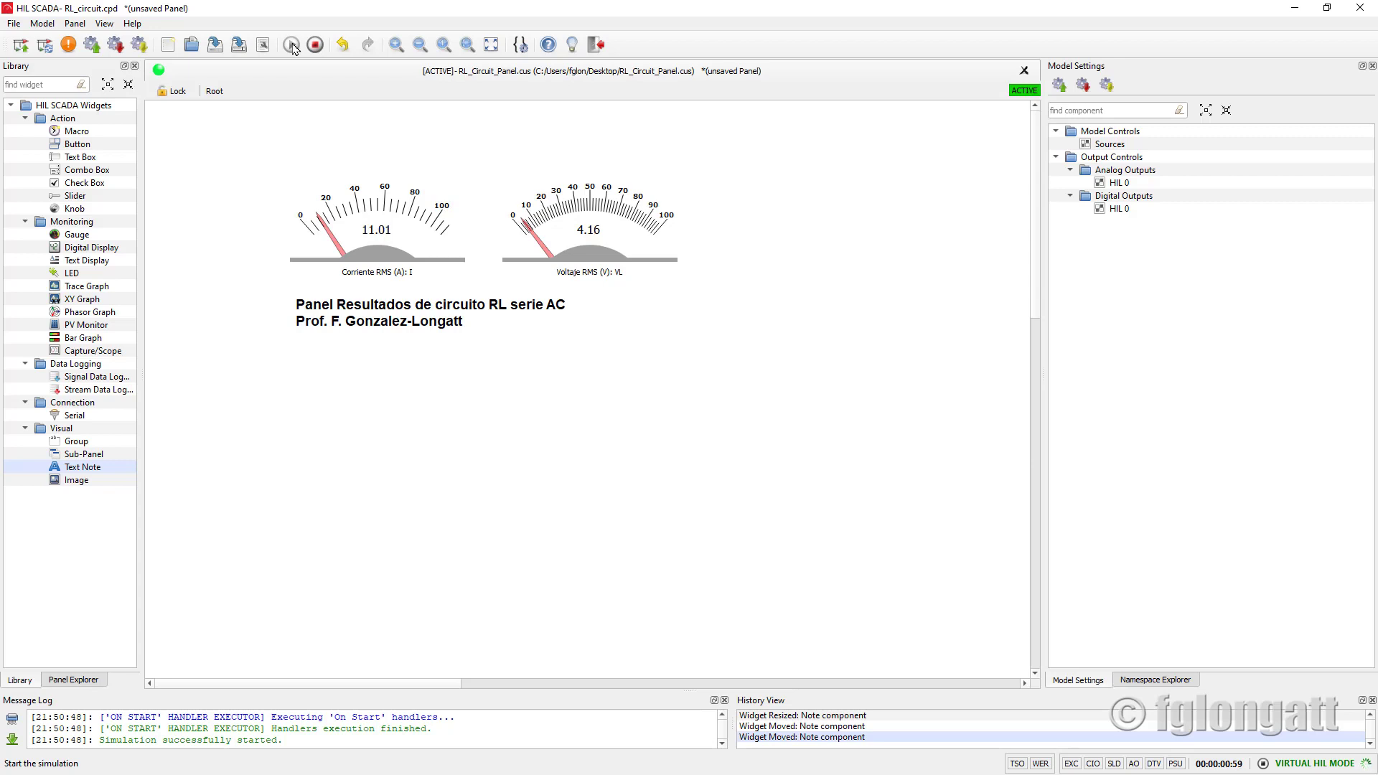
pyautogui.click(315, 44)
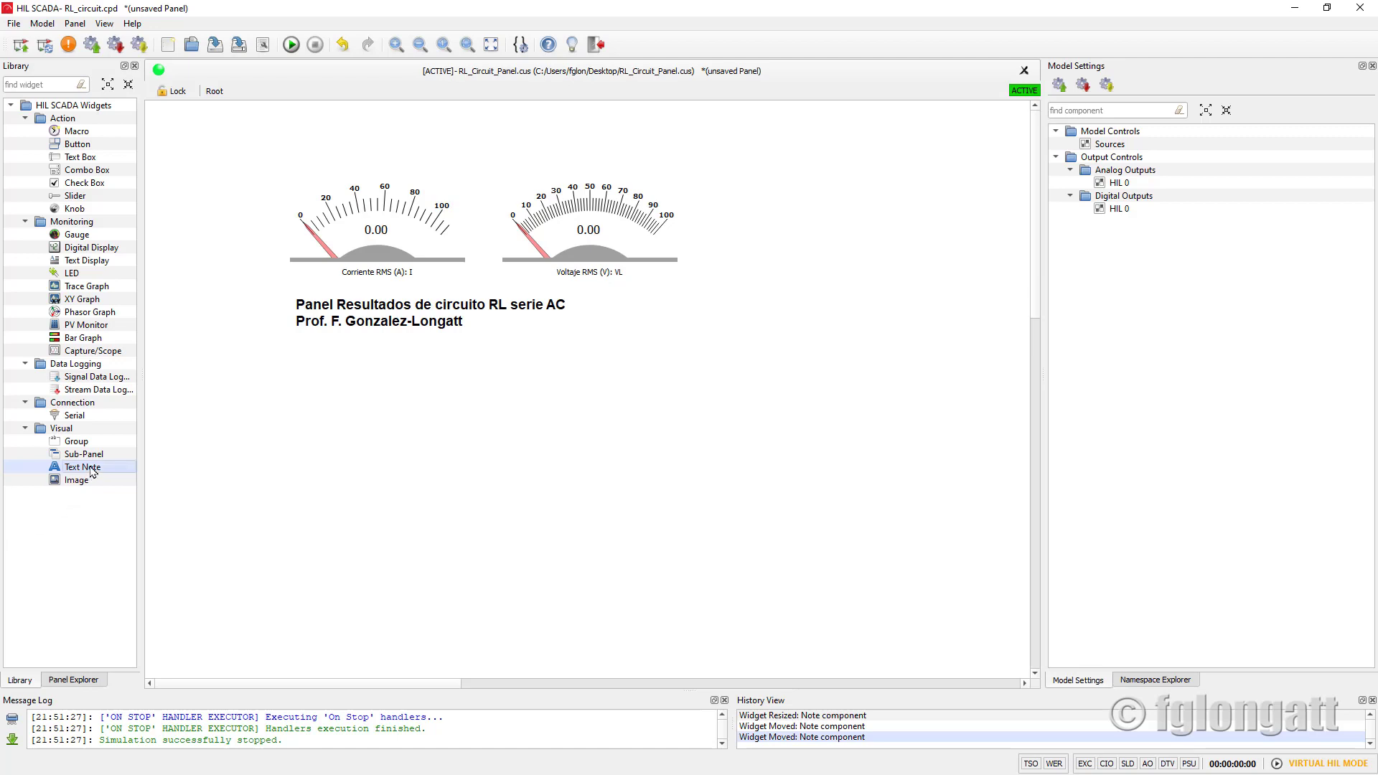
# Step: Set the background type of the existing text note to Filled
pyautogui.moveTo(92, 472); pyautogui.dragTo(299, 438)
pyautogui.moveTo(127, 481); pyautogui.dragTo(113, 470)
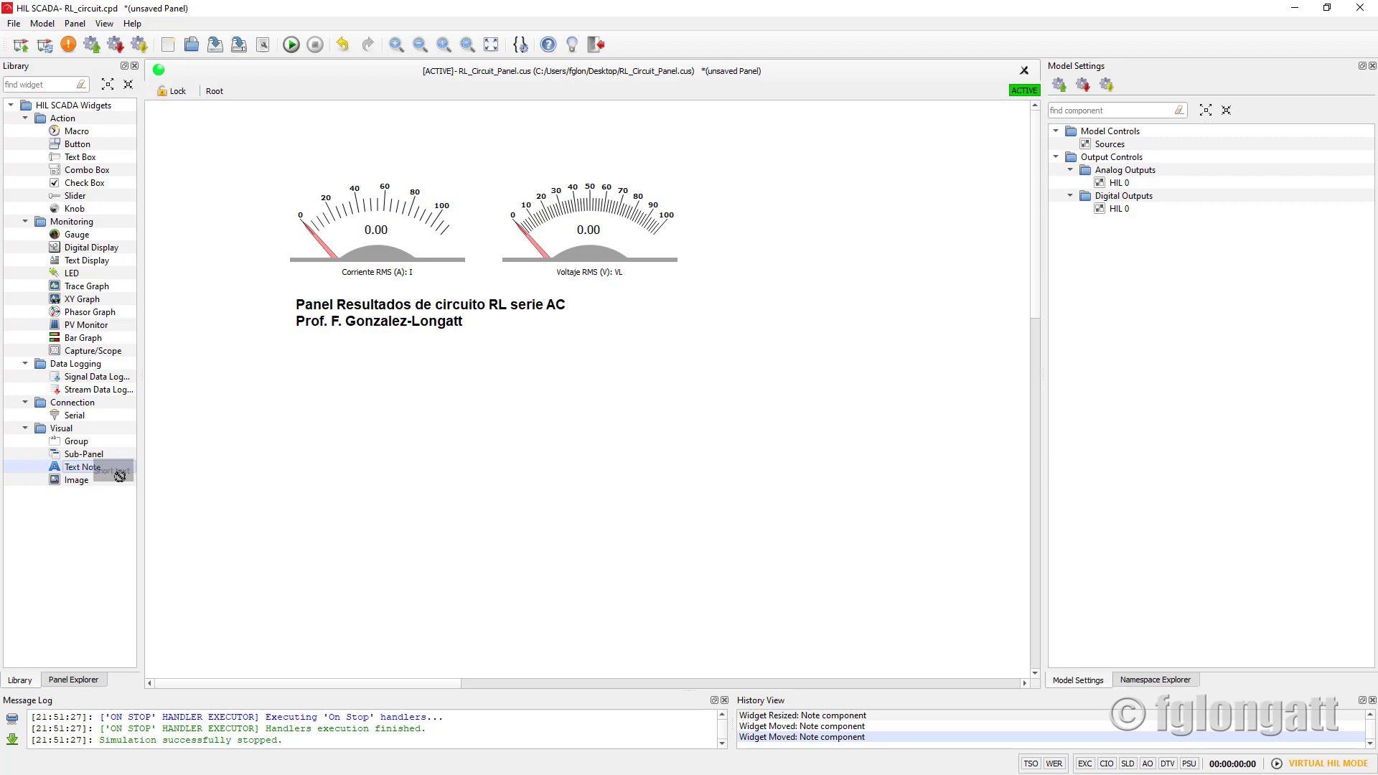
pyautogui.doubleClick(323, 316)
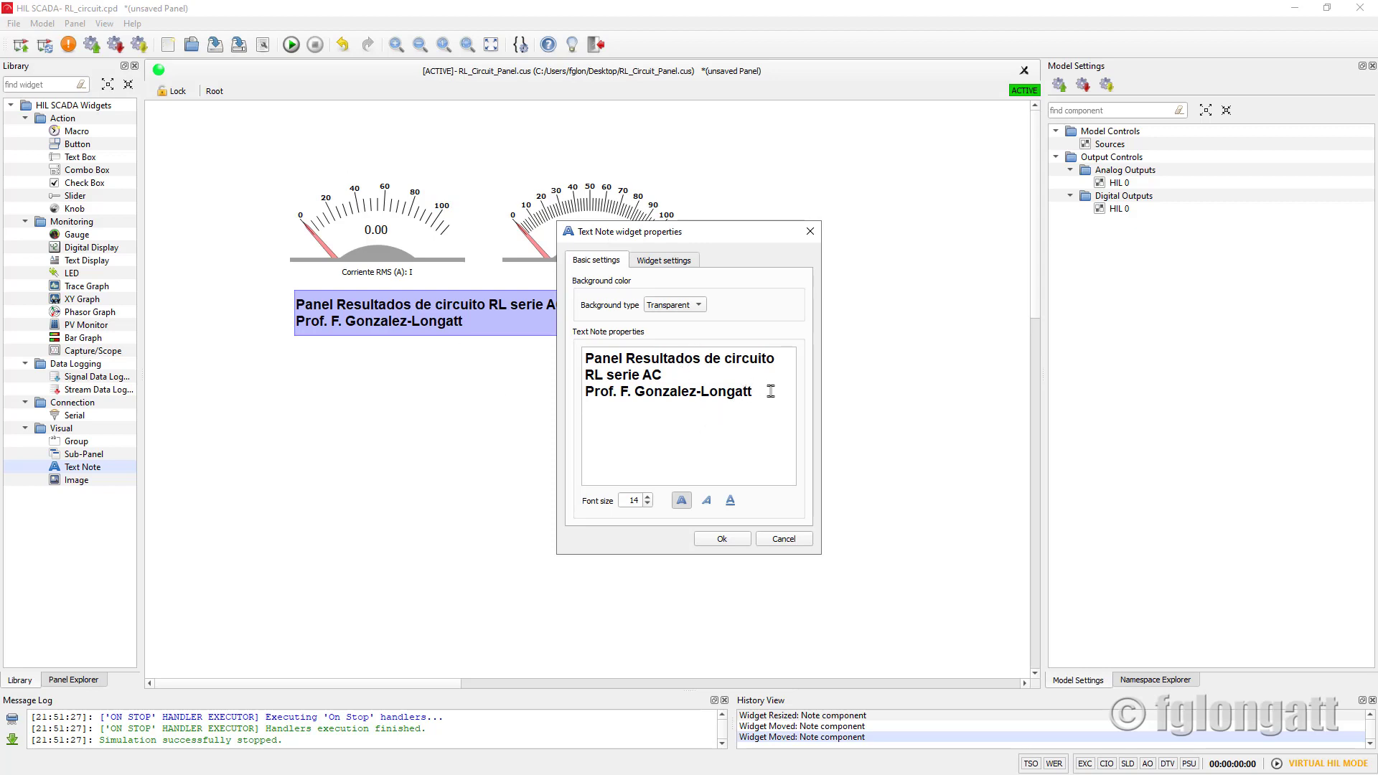
pyautogui.click(687, 303)
pyautogui.click(686, 321)
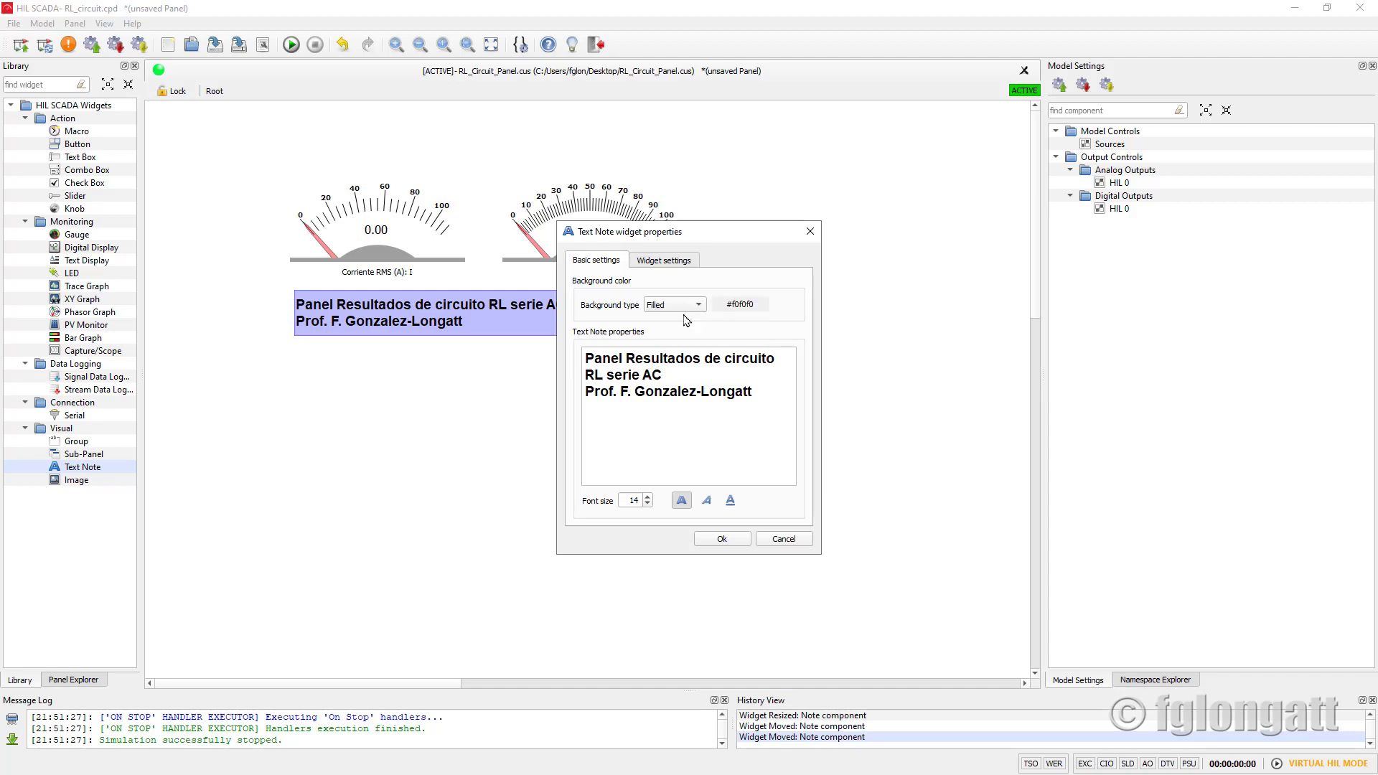
pyautogui.click(739, 538)
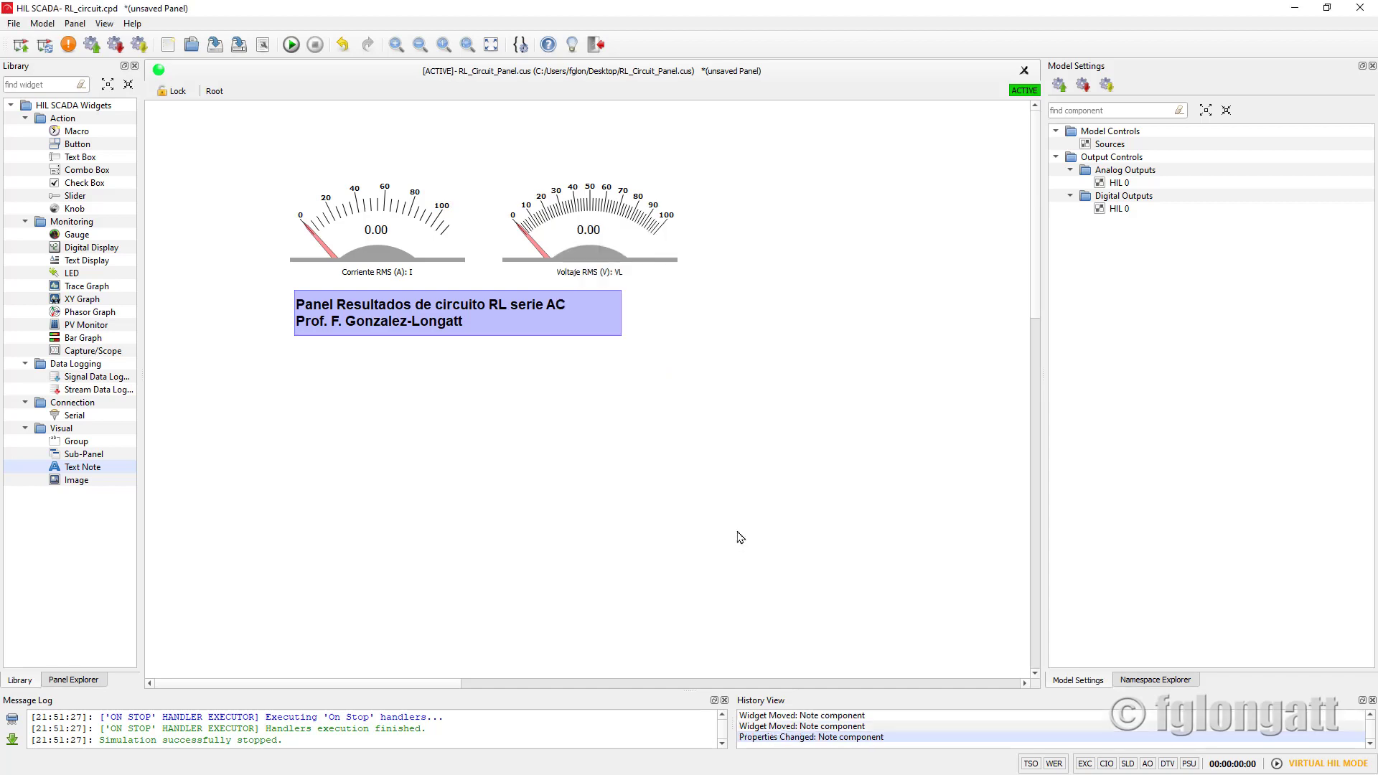
# Step: Remove the filled background from the title text note below the gauges by changing its background type
pyautogui.click(674, 402)
pyautogui.doubleClick(548, 323)
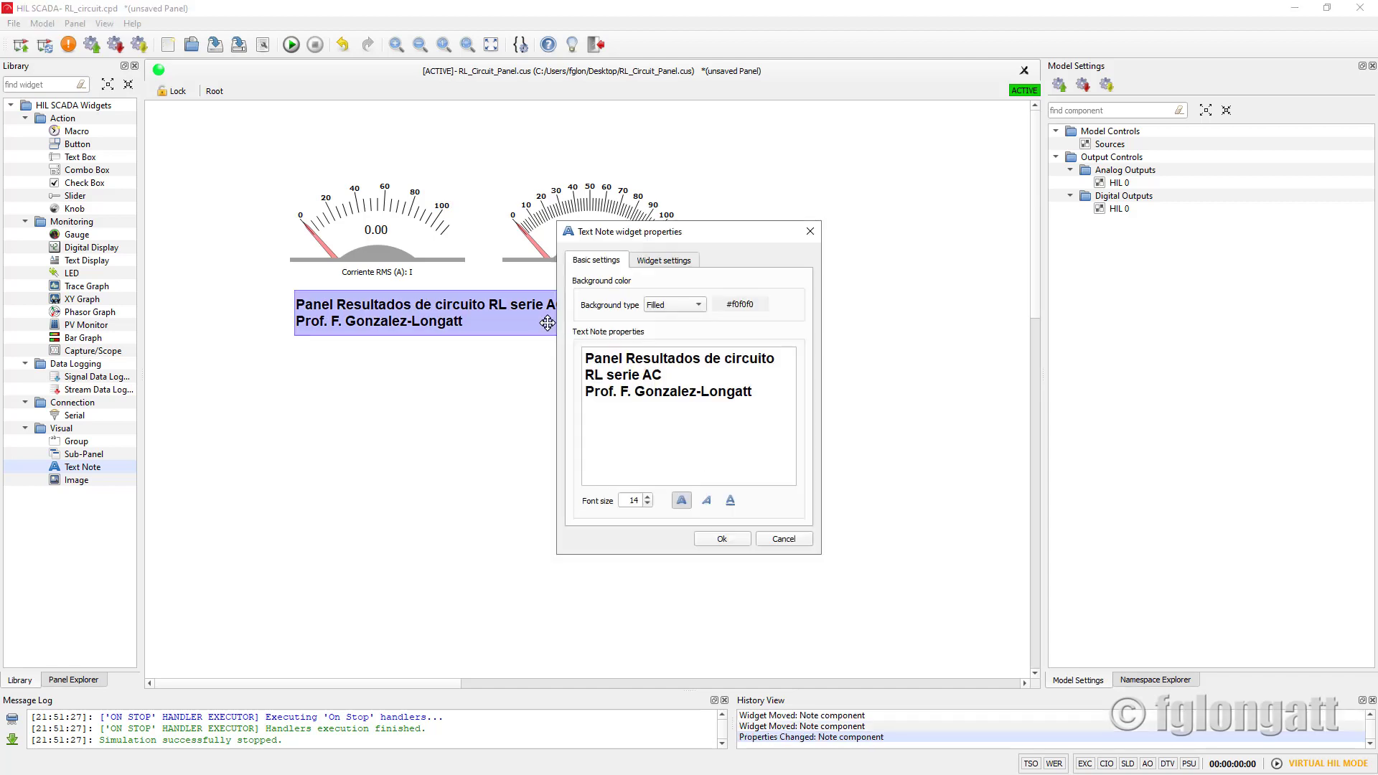
pyautogui.click(695, 308)
pyautogui.click(689, 288)
pyautogui.click(720, 540)
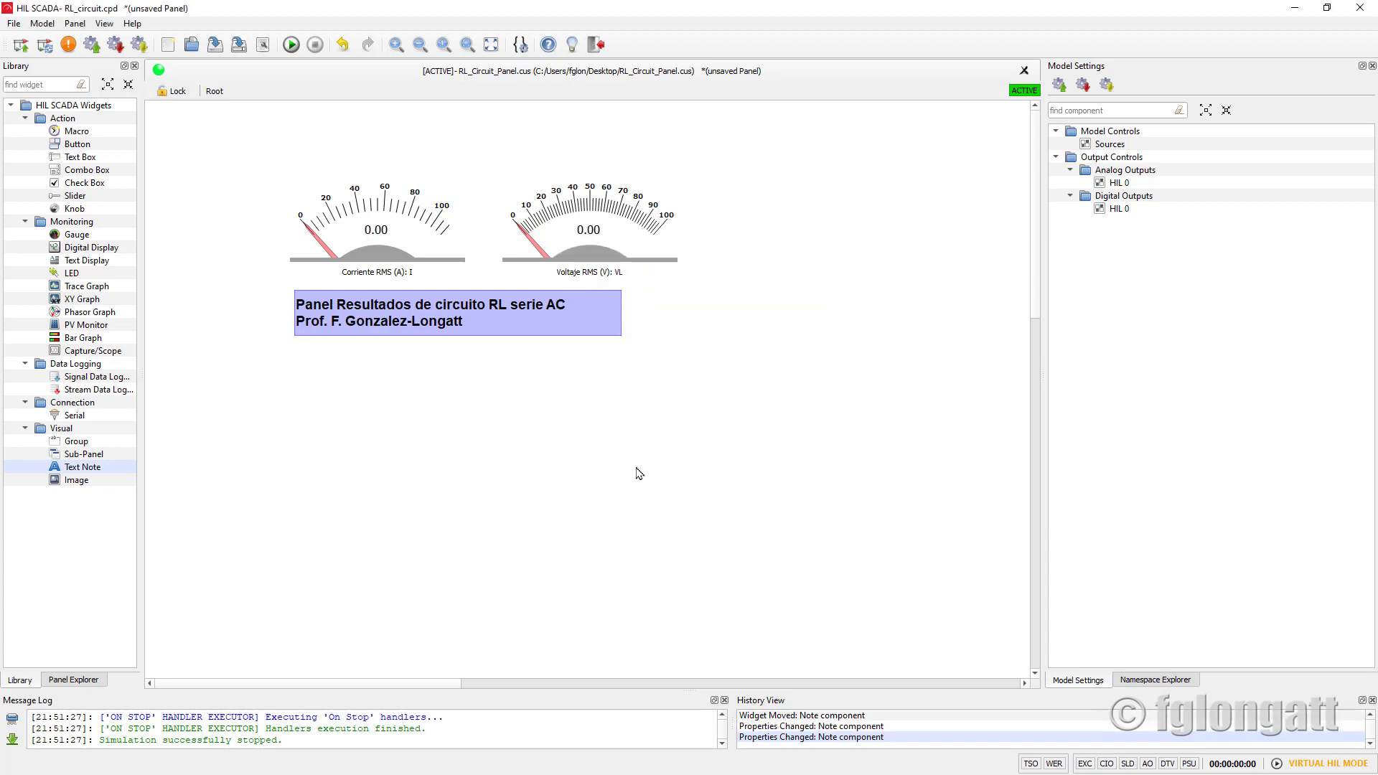
pyautogui.click(629, 465)
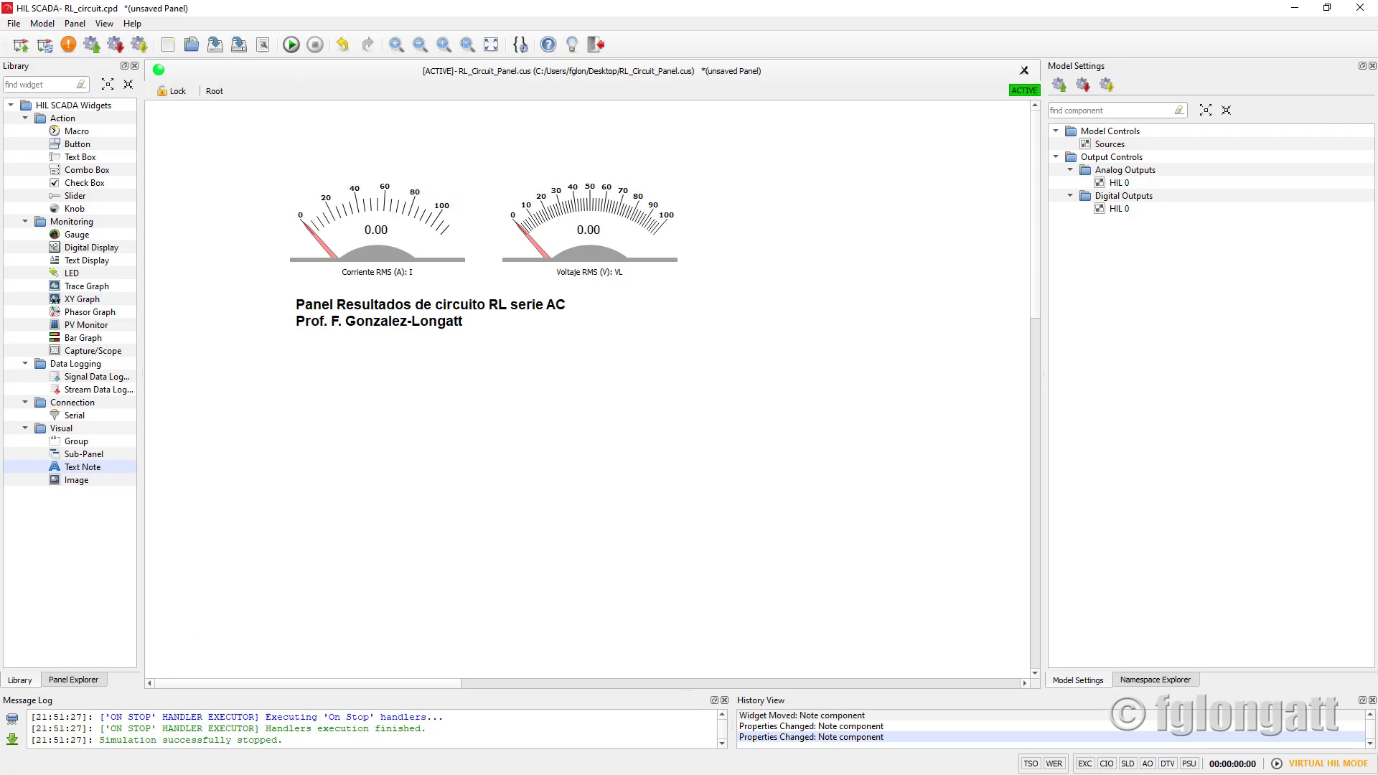
# Step: Switch to the Schematic Editor, add a Probe above the wire between R1 and Ia1, and rotate it 180°
pyautogui.hotkey('alt', 'Tab')
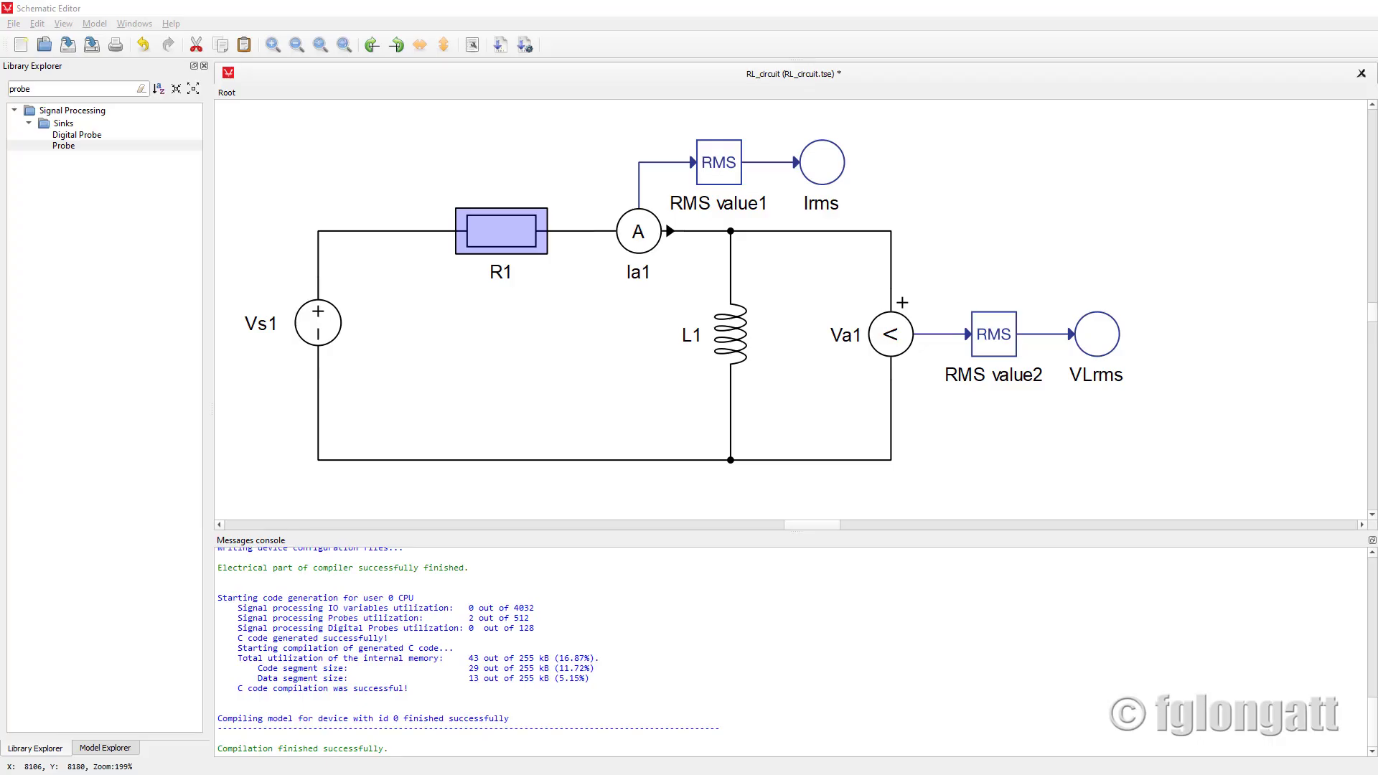
pyautogui.click(1126, 164)
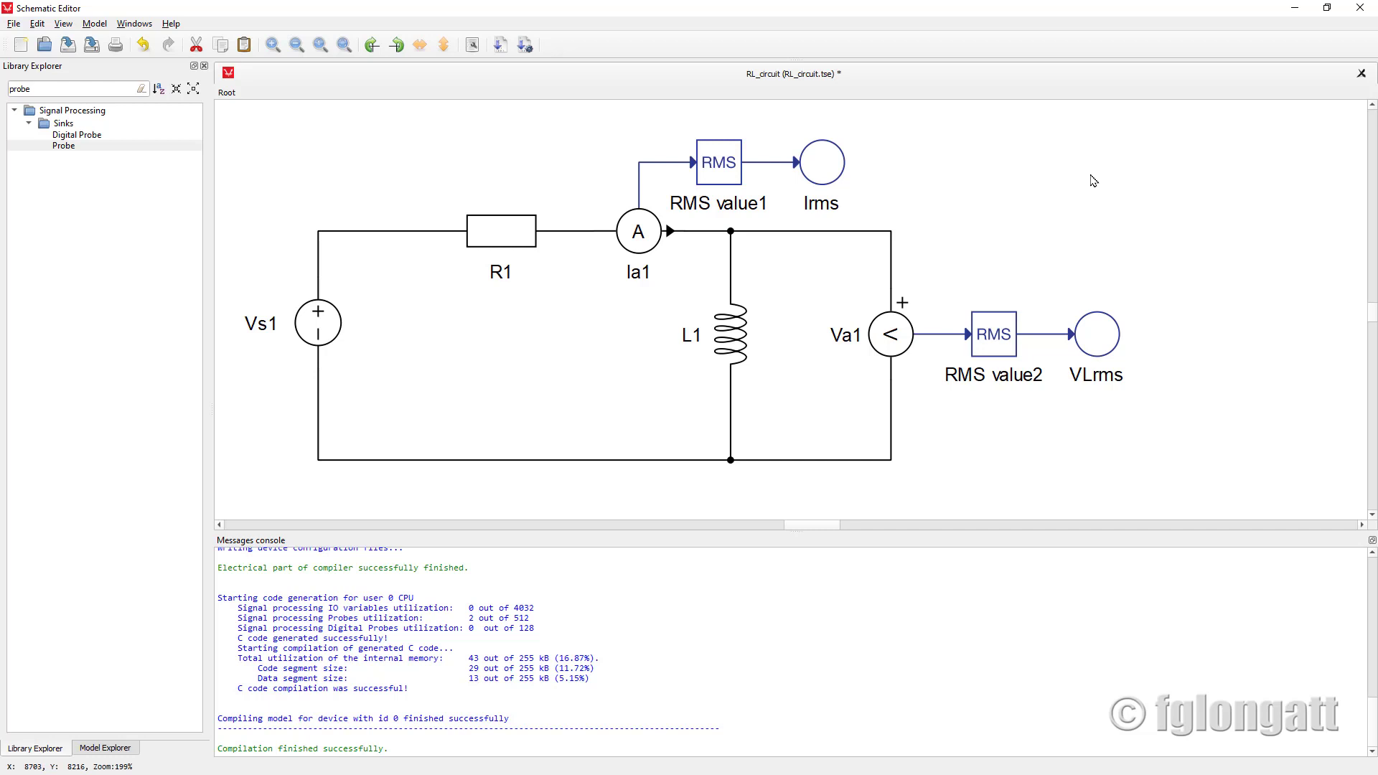
pyautogui.moveTo(57, 147); pyautogui.dragTo(584, 138)
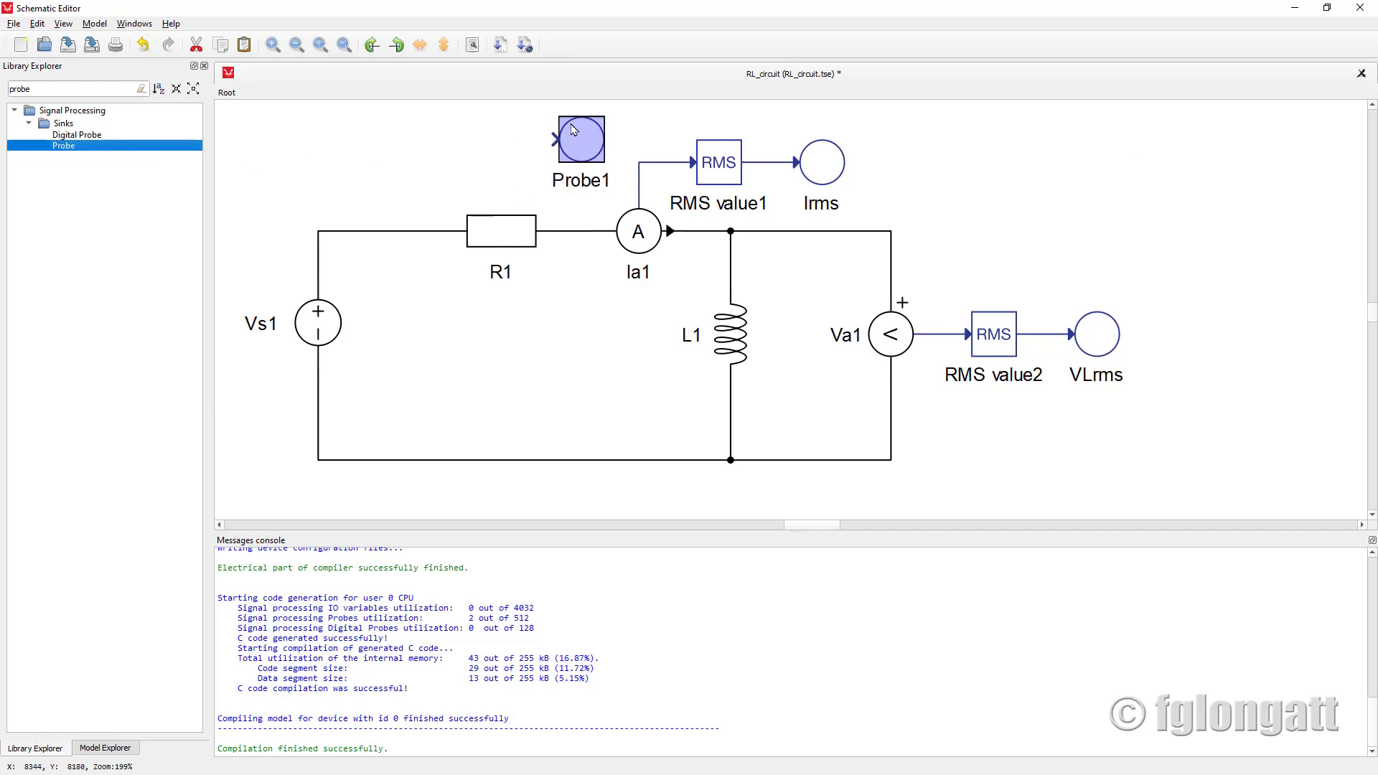
pyautogui.rightClick(574, 133)
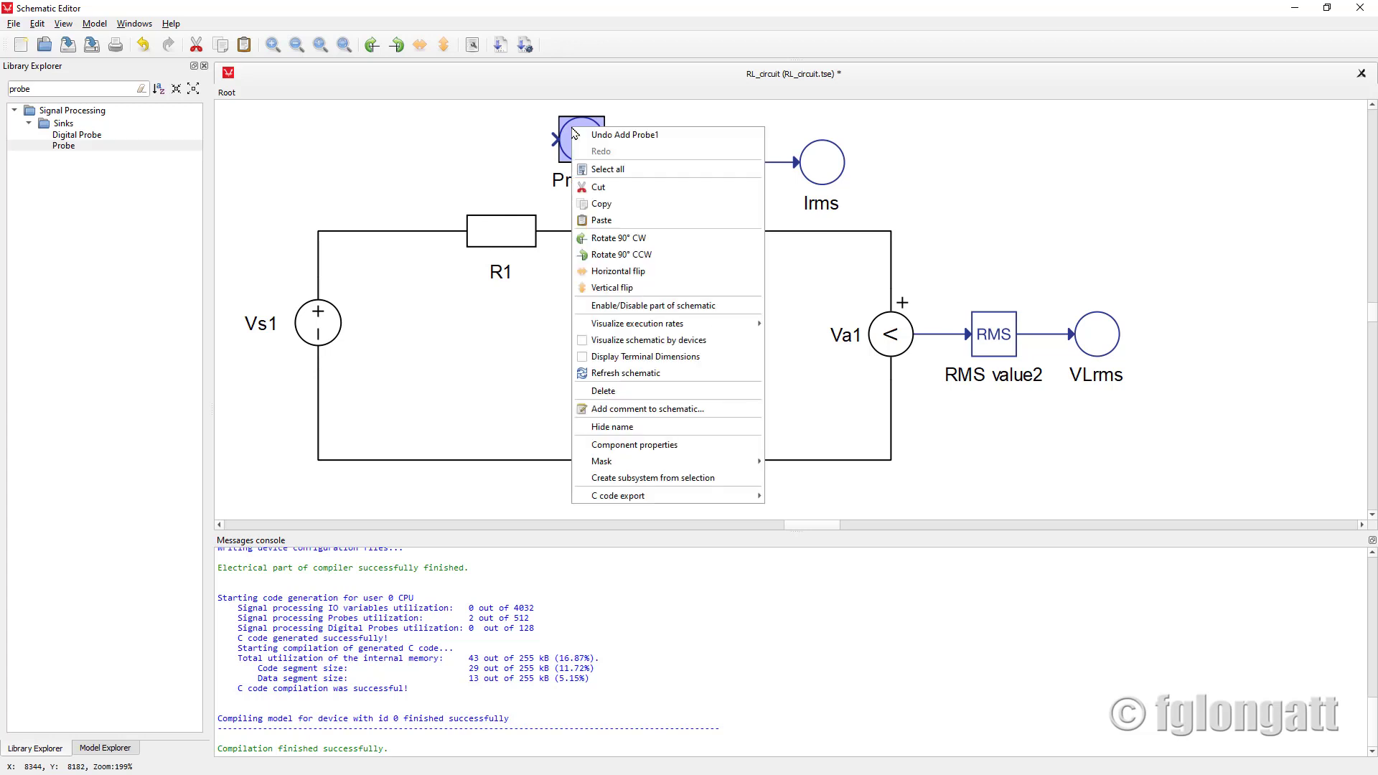
pyautogui.press('Escape')
pyautogui.click(397, 44)
pyautogui.click(396, 44)
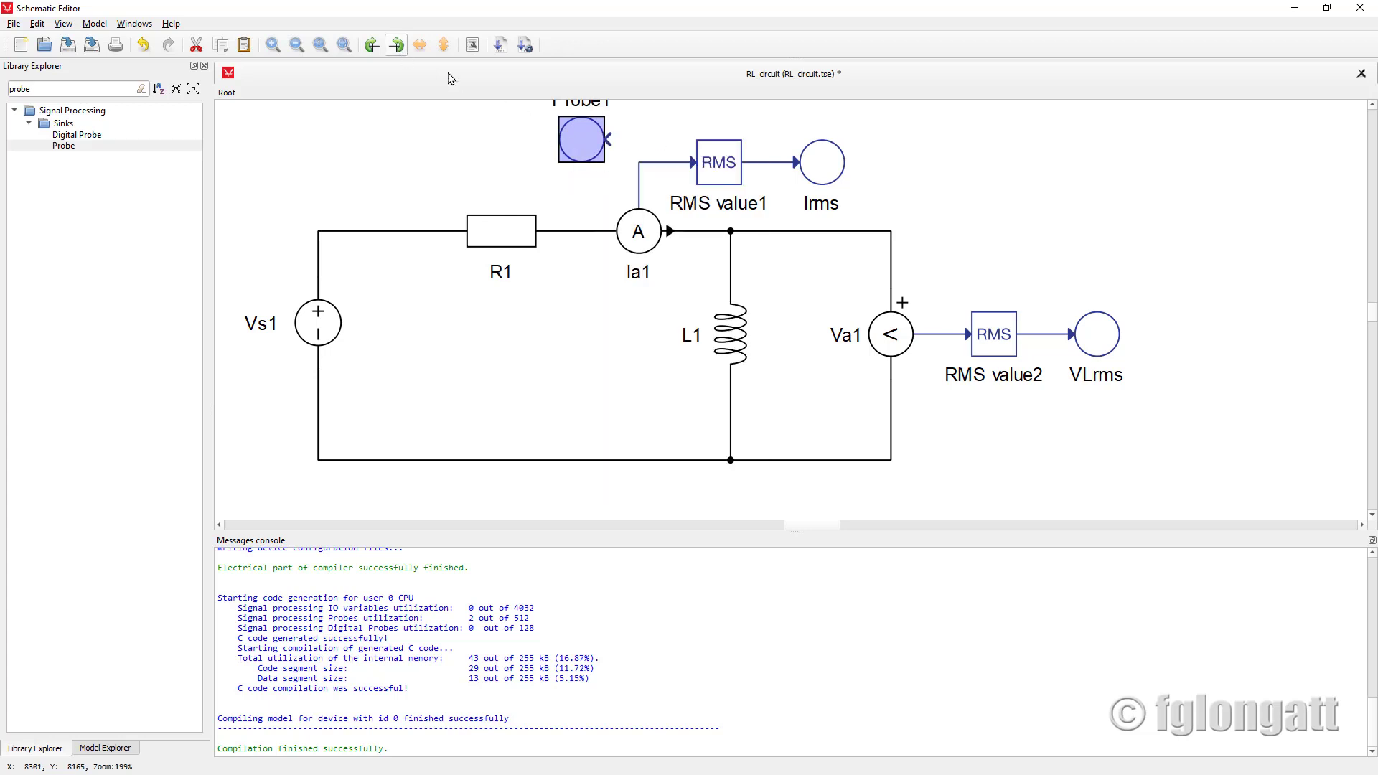
# Step: Connect the new probe to the output signal of ammeter Ia1 and open the probe's component properties
pyautogui.moveTo(585, 143)
pyautogui.mouseDown()
pyautogui.moveTo(550, 177)
pyautogui.moveTo(638, 174)
pyautogui.mouseUp()
pyautogui.doubleClick(541, 175)
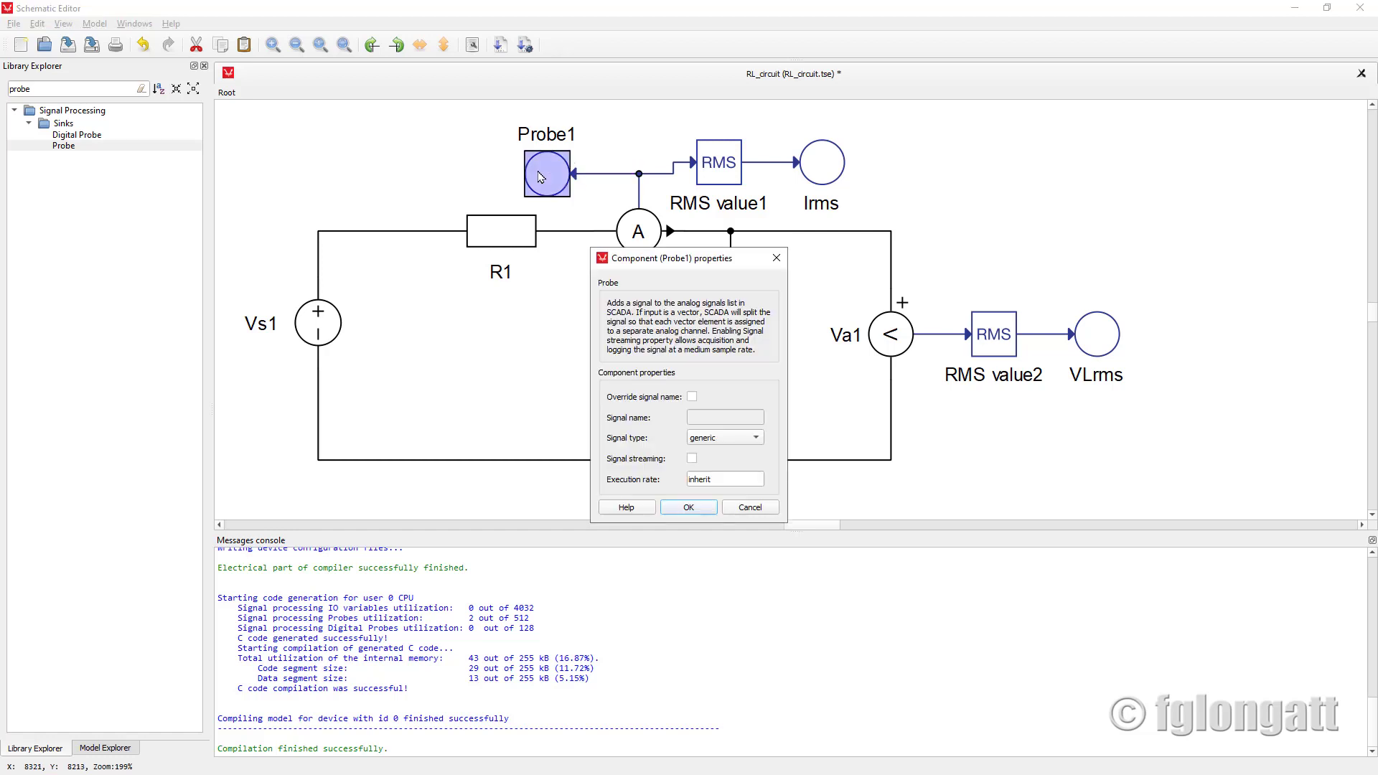